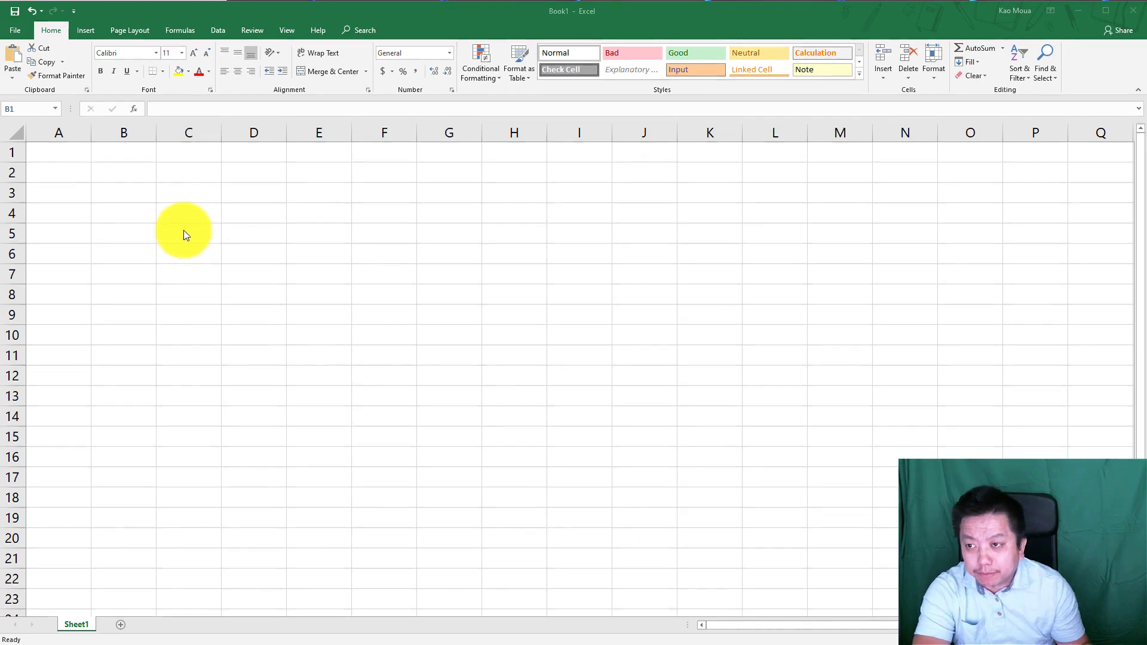
Select columns B, C and D one at a time, followed by rows 2, 3 and 4
click(122, 132)
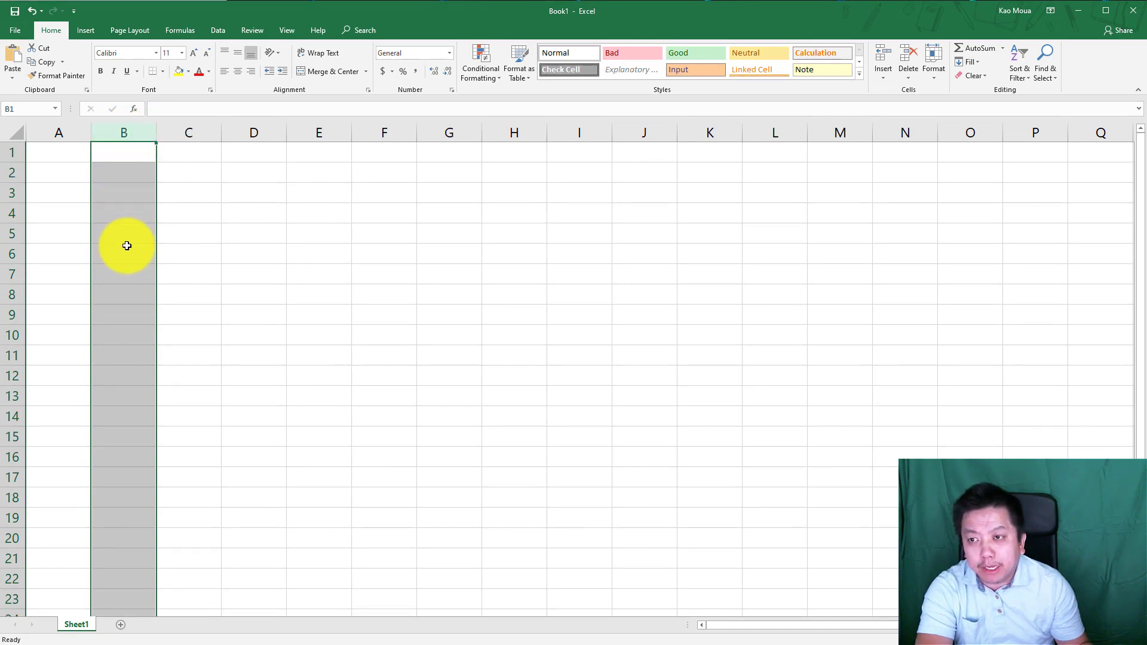
click(191, 137)
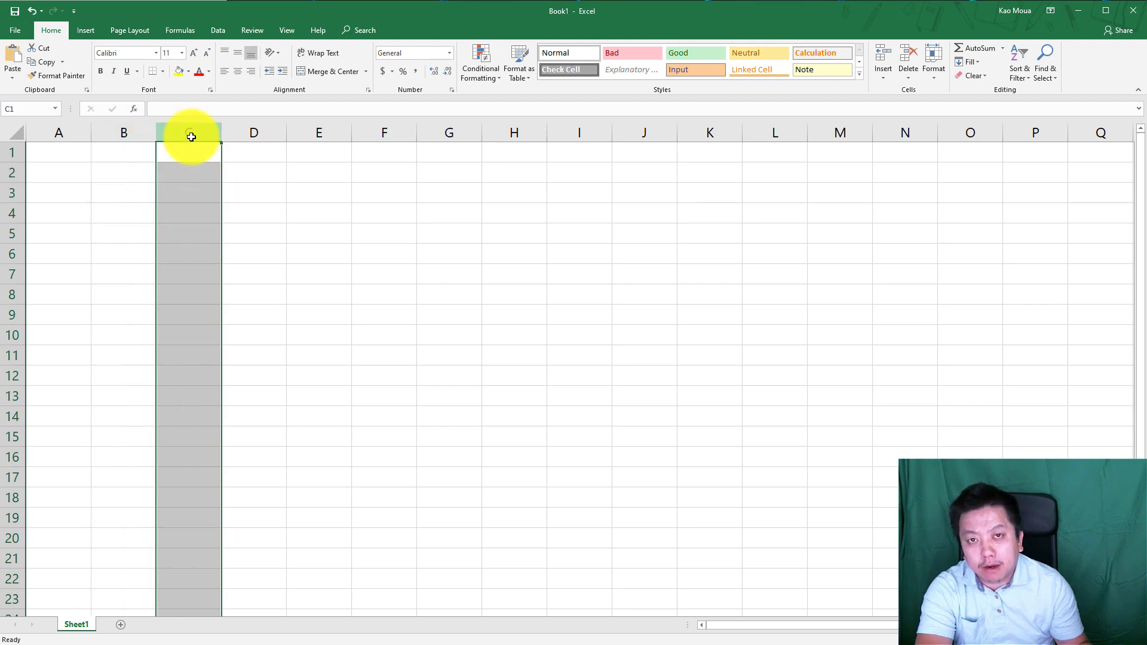
click(230, 133)
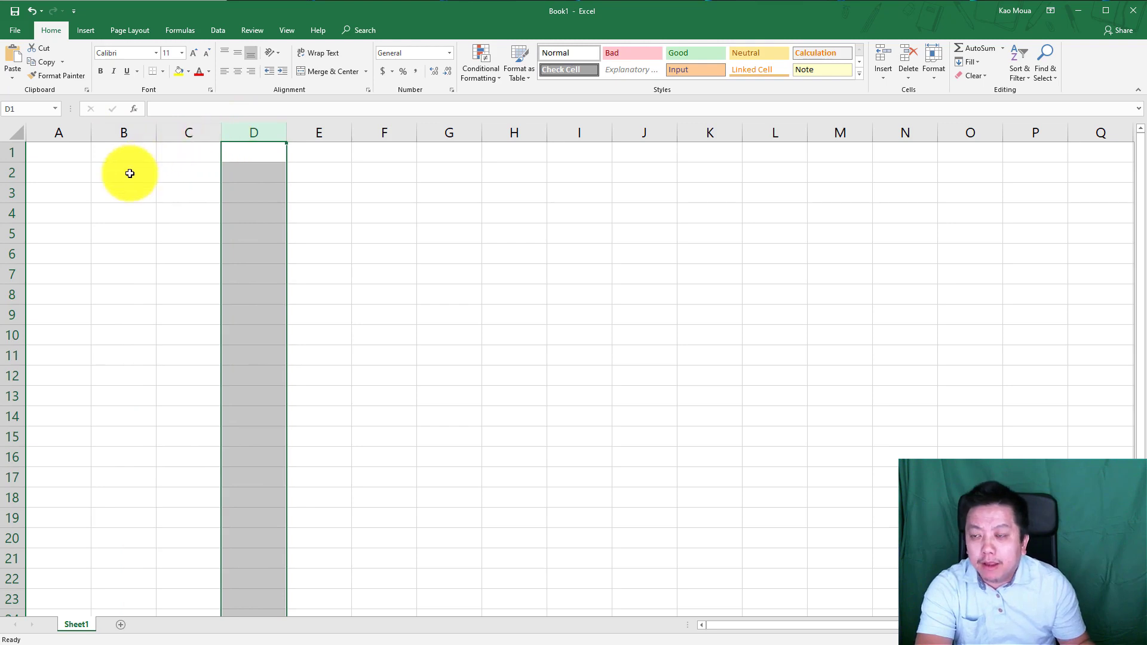
click(11, 173)
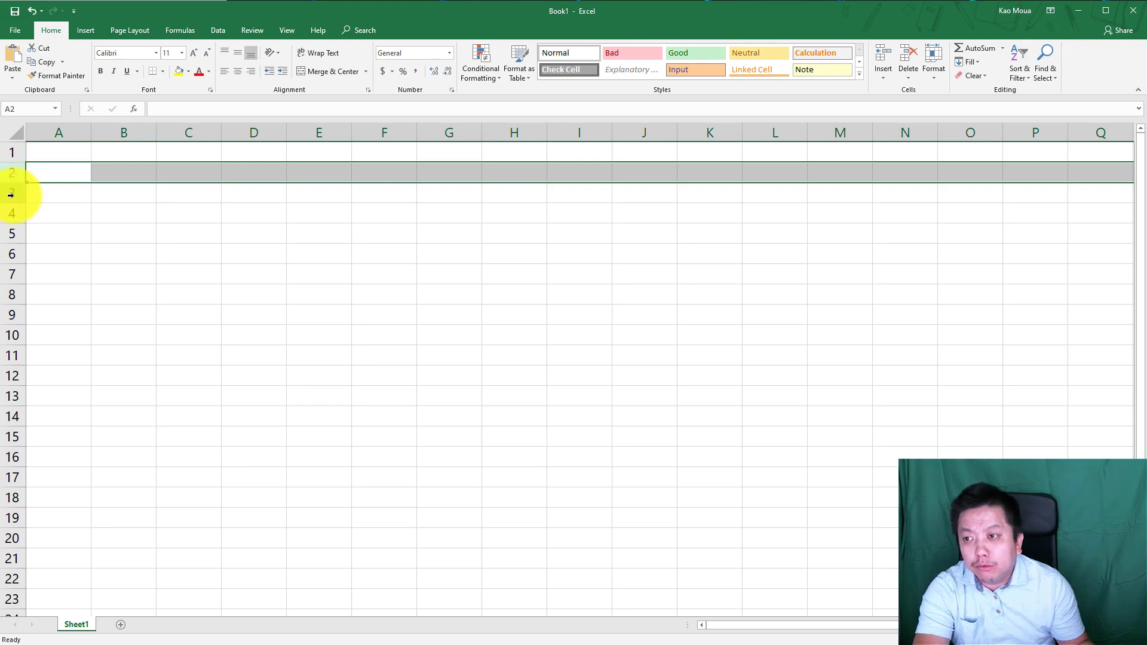
click(12, 192)
click(10, 215)
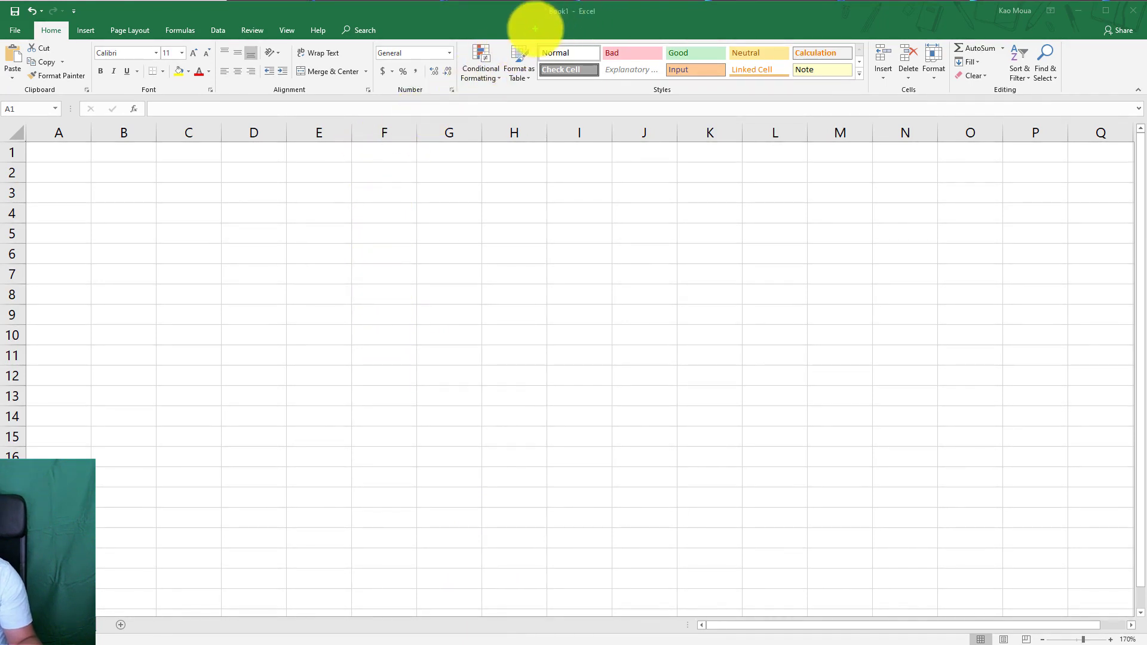
mouse_move(547, 22)
mouse_down()
mouse_move(591, 20)
mouse_move(504, 18)
mouse_move(519, 19)
mouse_up()
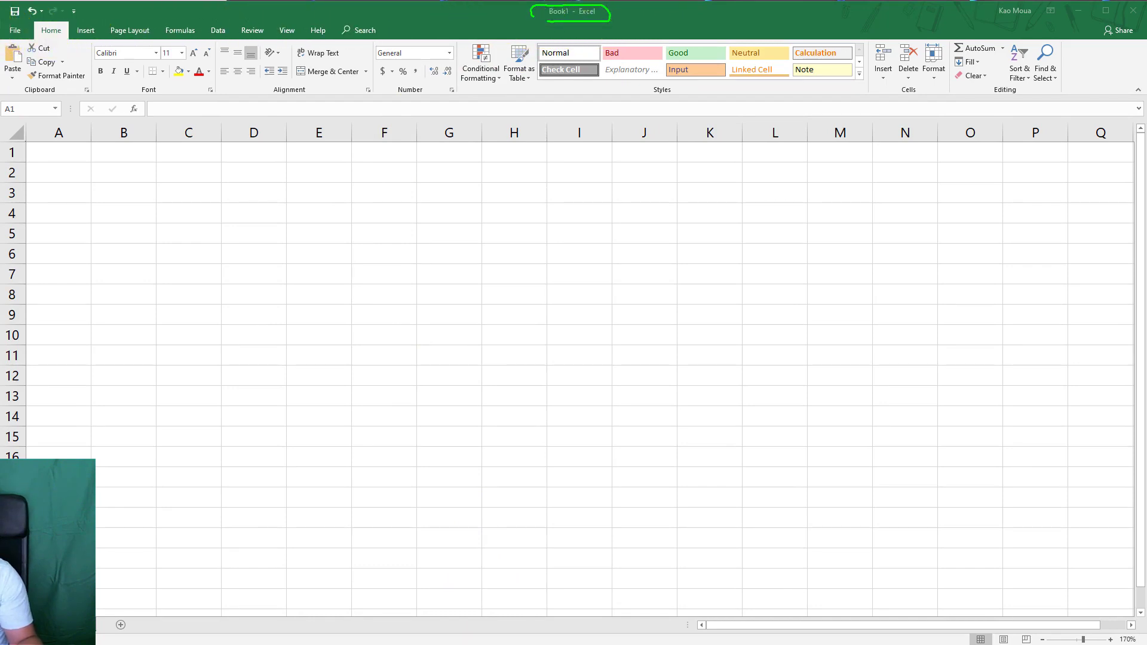
mouse_move(1, 40)
mouse_down()
mouse_move(79, 22)
mouse_move(397, 21)
mouse_up()
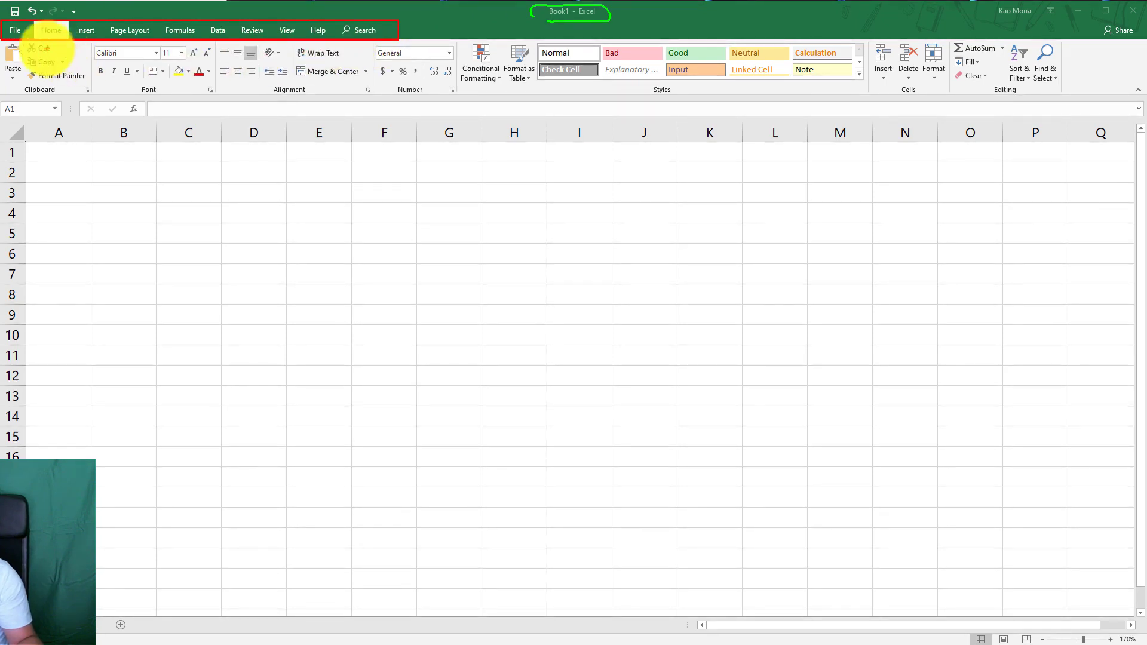
mouse_move(3, 44)
mouse_down()
mouse_move(98, 95)
mouse_move(1114, 103)
mouse_up()
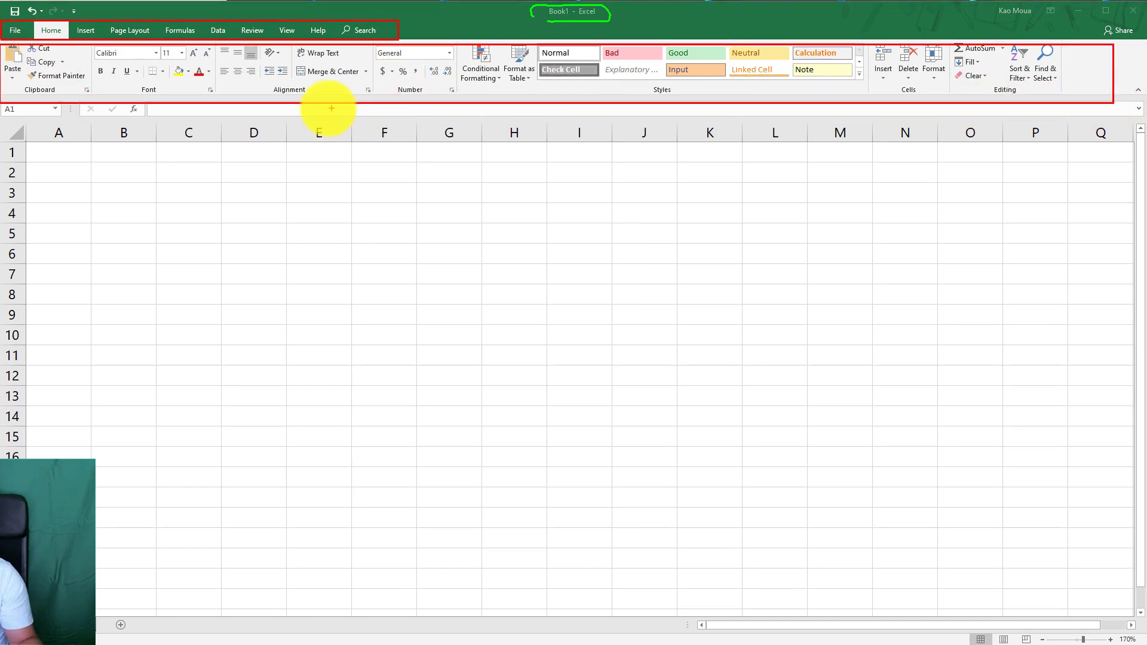
mouse_move(11, 97)
mouse_down()
mouse_move(76, 76)
mouse_move(90, 43)
mouse_up()
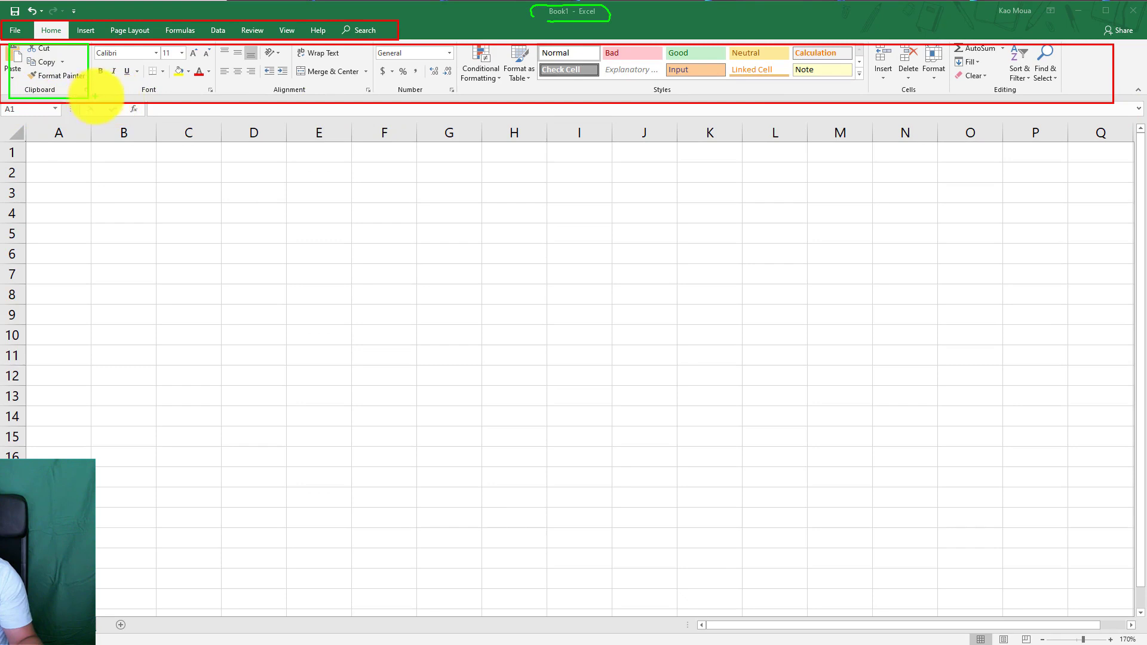
mouse_move(96, 96)
mouse_down()
mouse_move(191, 72)
mouse_move(214, 41)
mouse_up()
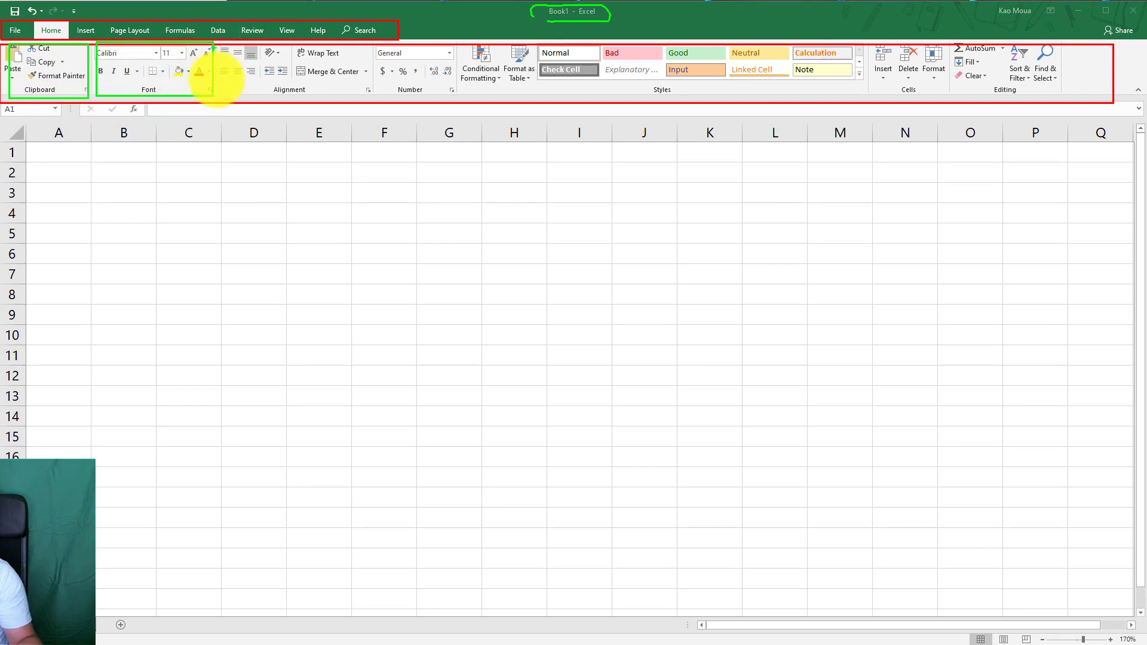
mouse_move(215, 93)
mouse_down()
mouse_move(358, 72)
mouse_move(366, 37)
mouse_up()
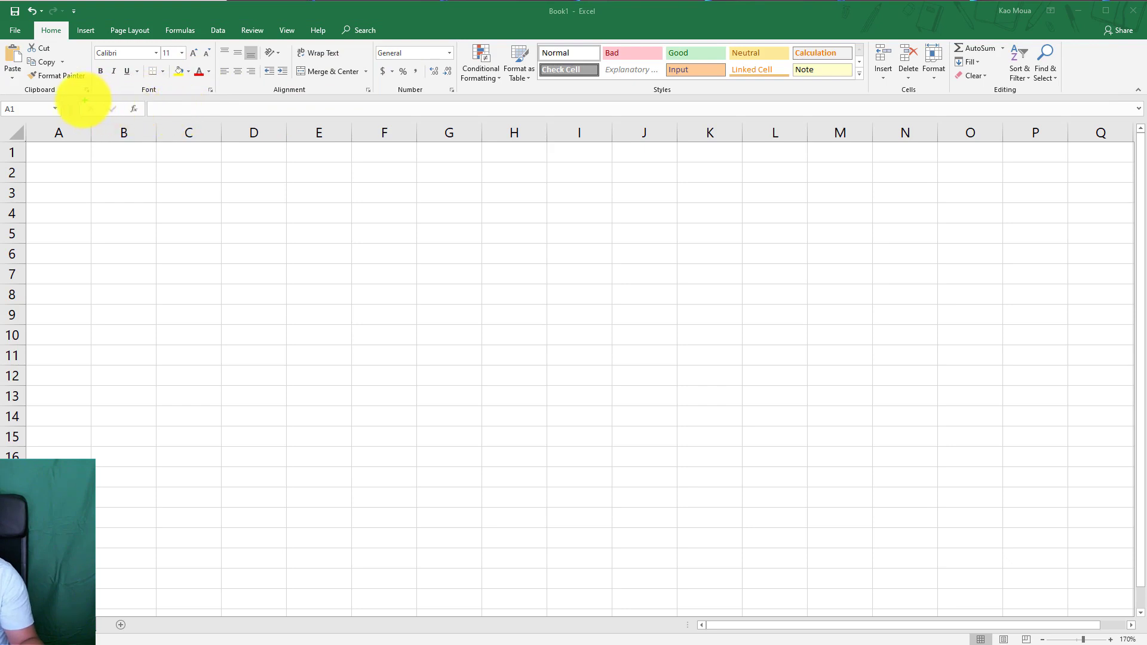
mouse_move(80, 101)
mouse_down()
mouse_move(210, 113)
mouse_move(1128, 116)
mouse_up()
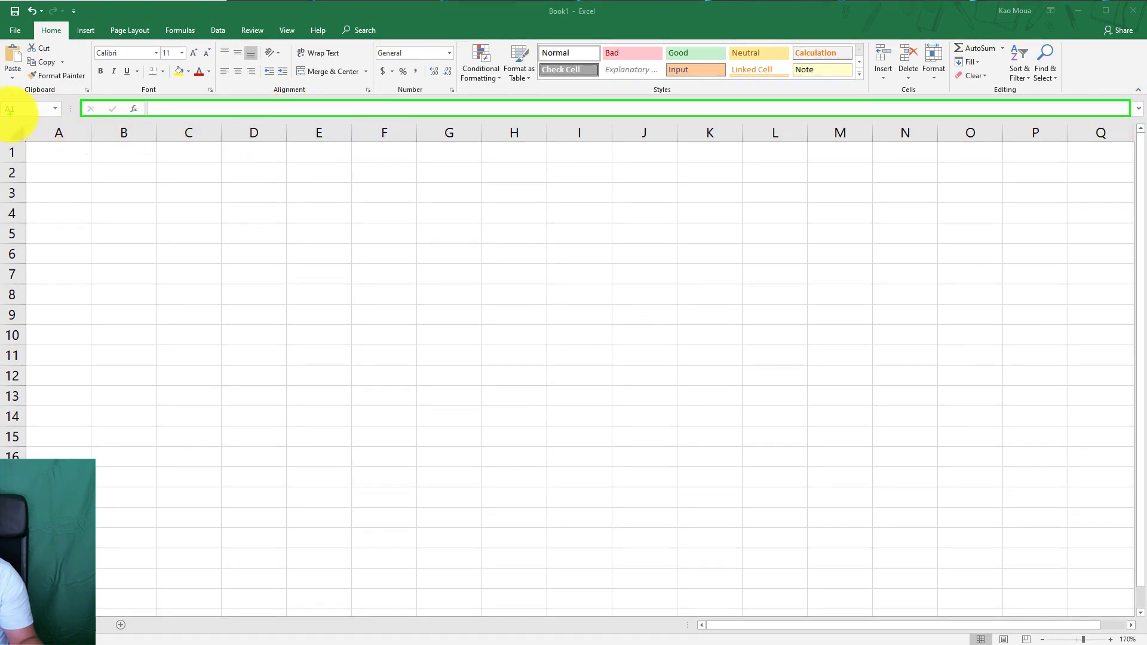
drag(2, 117, 58, 102)
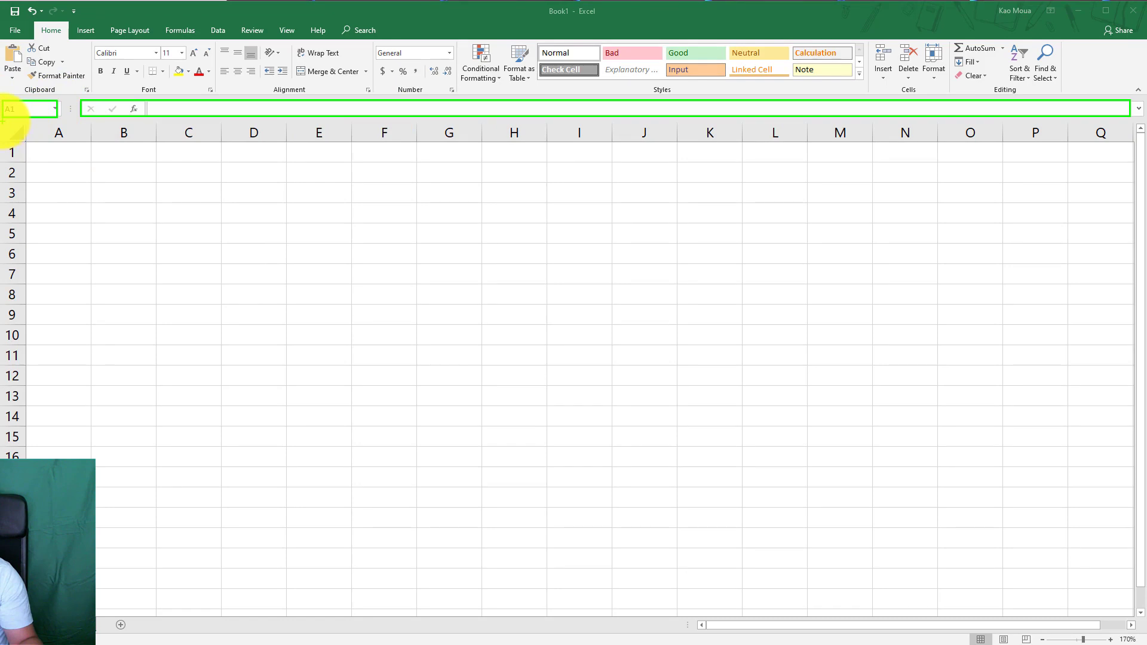
mouse_move(4, 121)
mouse_down()
mouse_move(474, 307)
mouse_move(939, 460)
mouse_move(1019, 468)
mouse_move(1091, 515)
mouse_move(1127, 558)
mouse_move(1131, 633)
mouse_up()
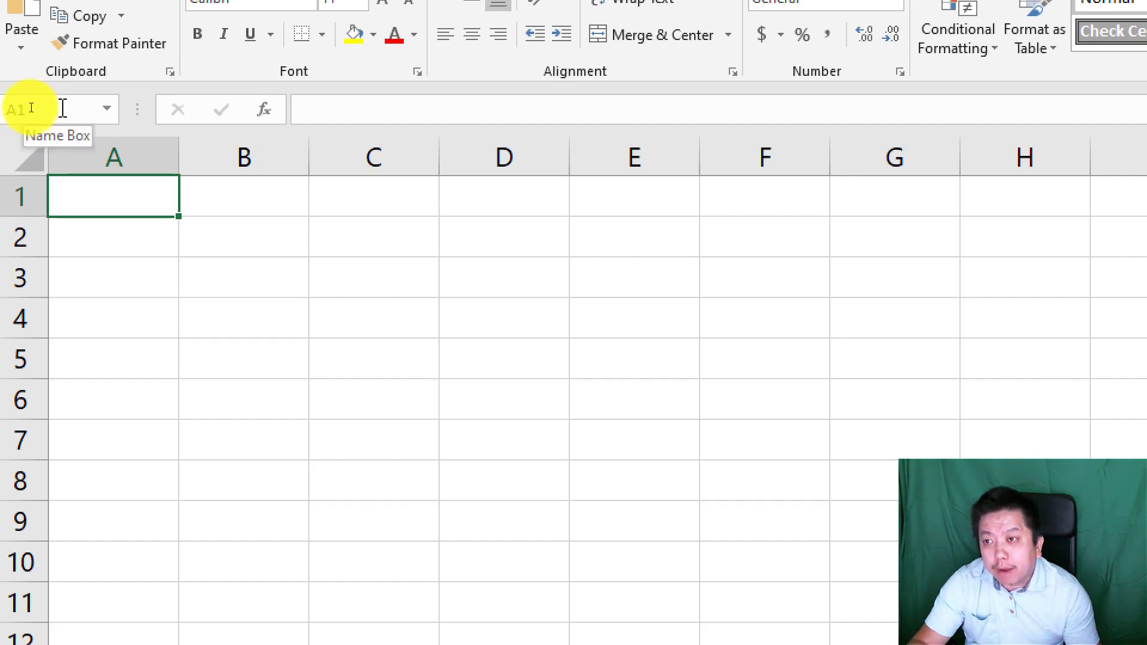
Check the cell reference in the Name Box while selecting cells B1 and B2
click(47, 111)
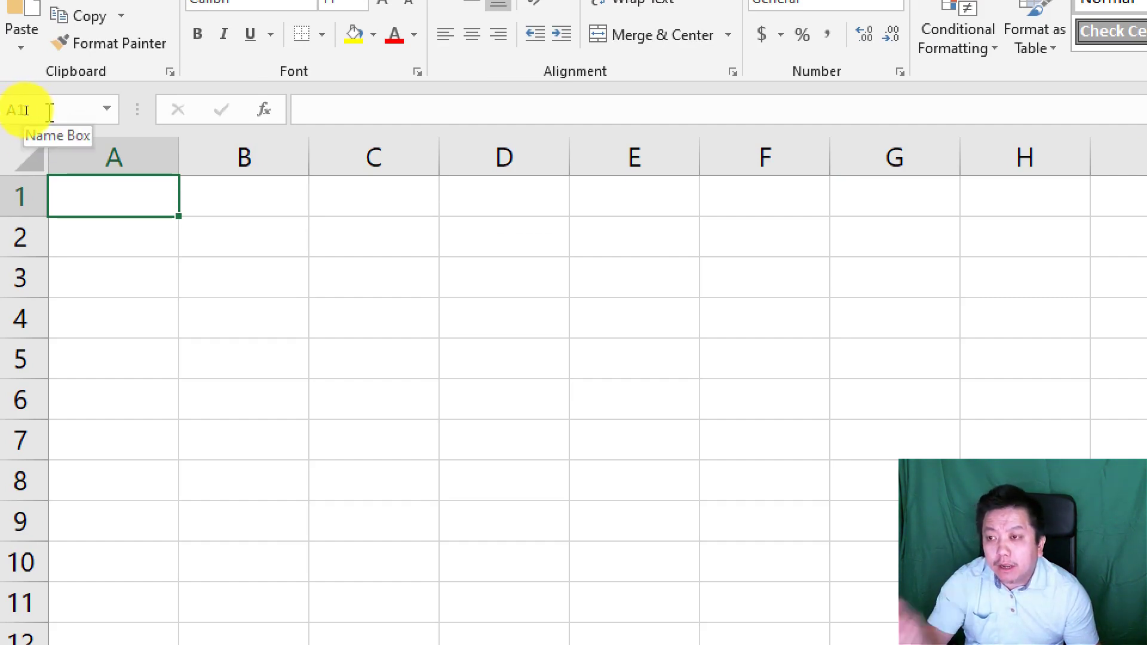
key(BackSpace)
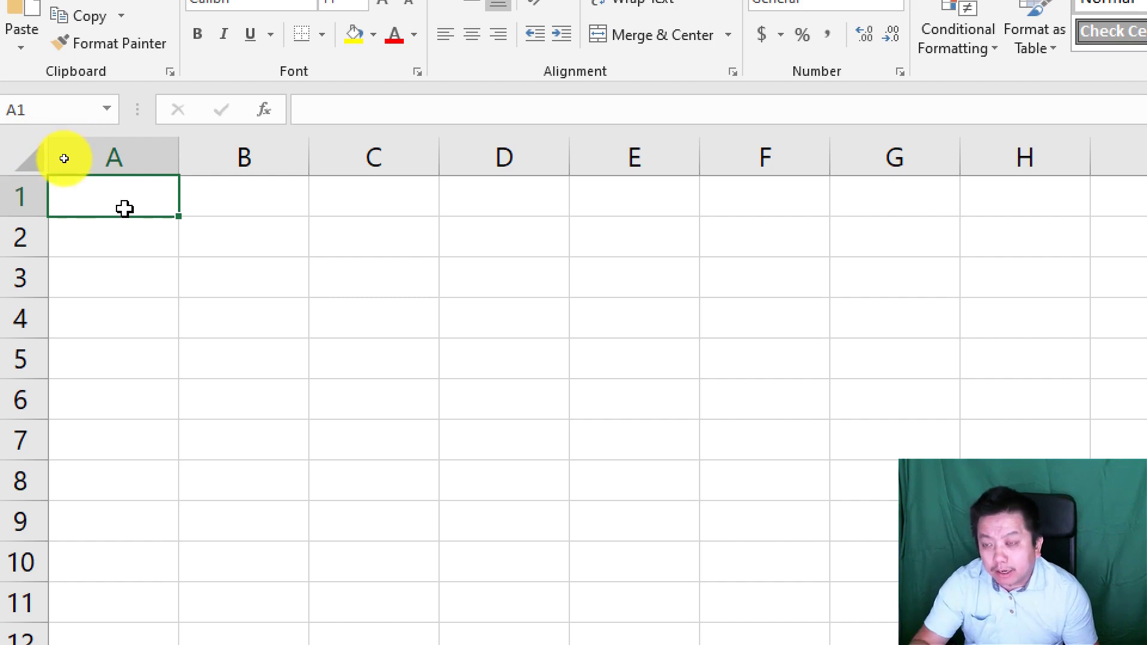
click(37, 110)
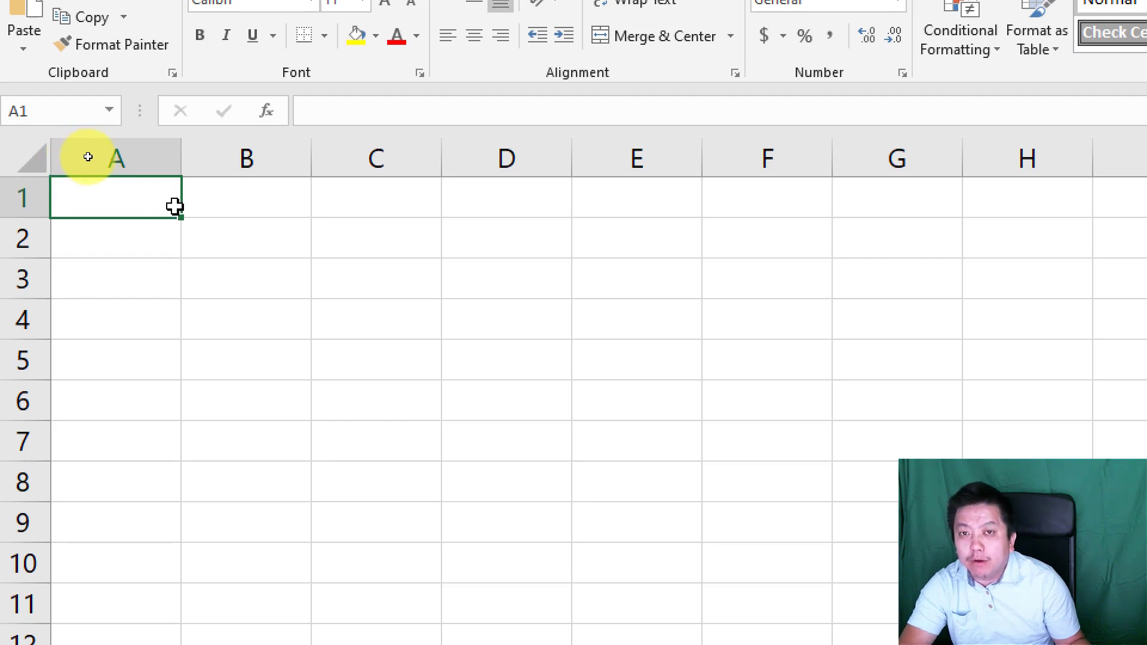
click(239, 204)
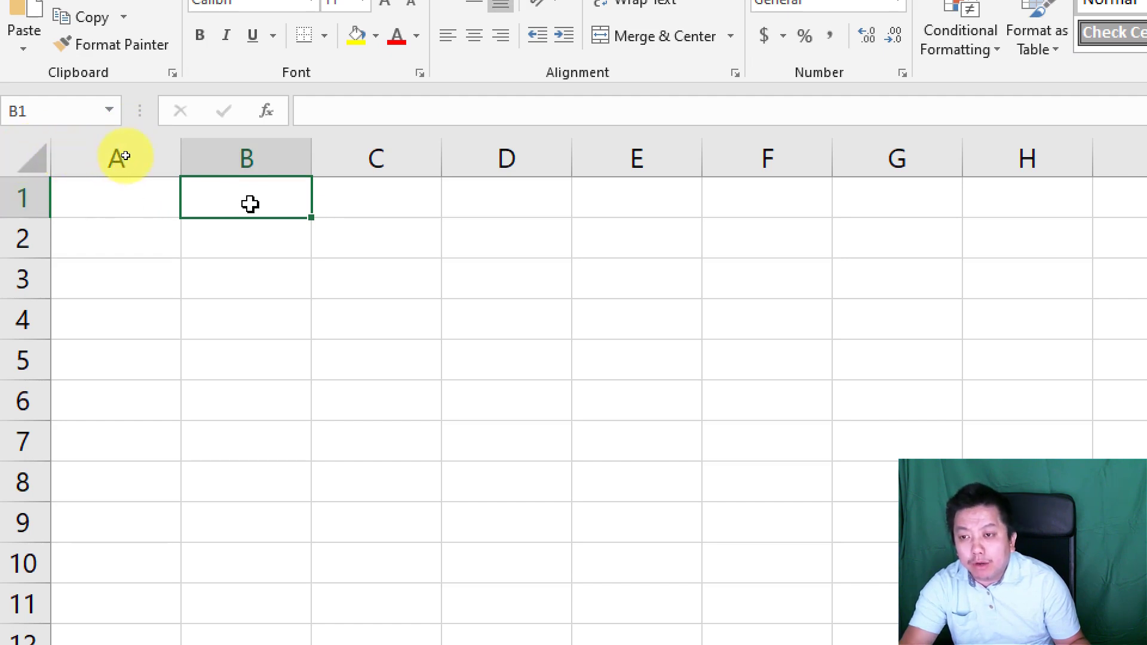
click(252, 238)
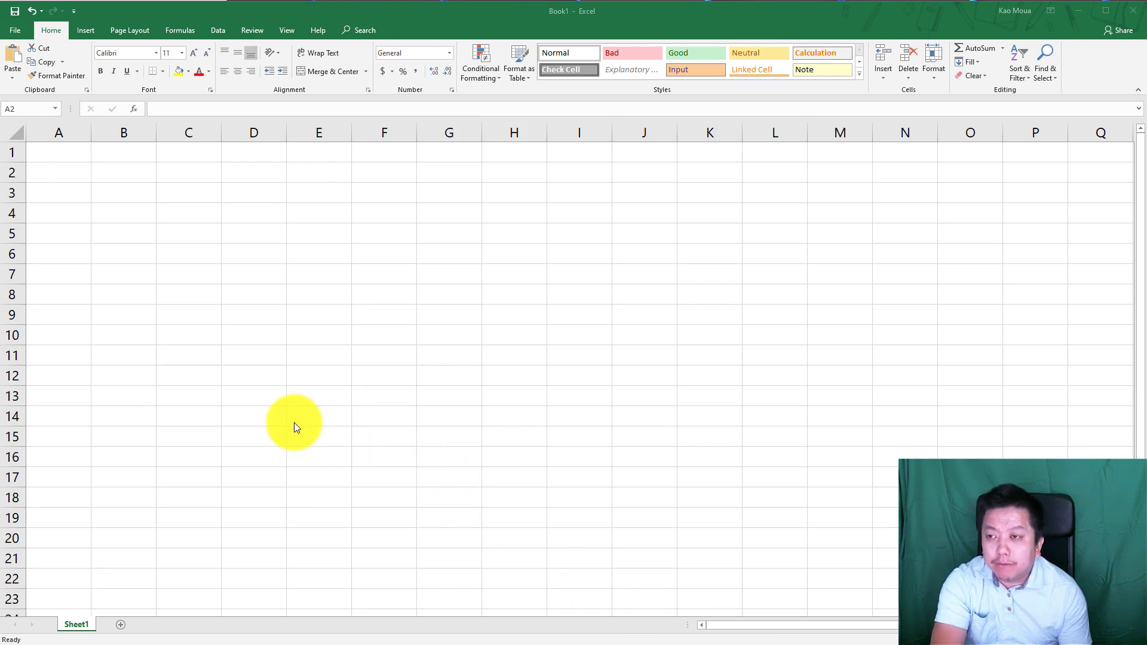
View the new-workbook templates and recent workbooks, and browse the Documents folder without opening a file
click(19, 30)
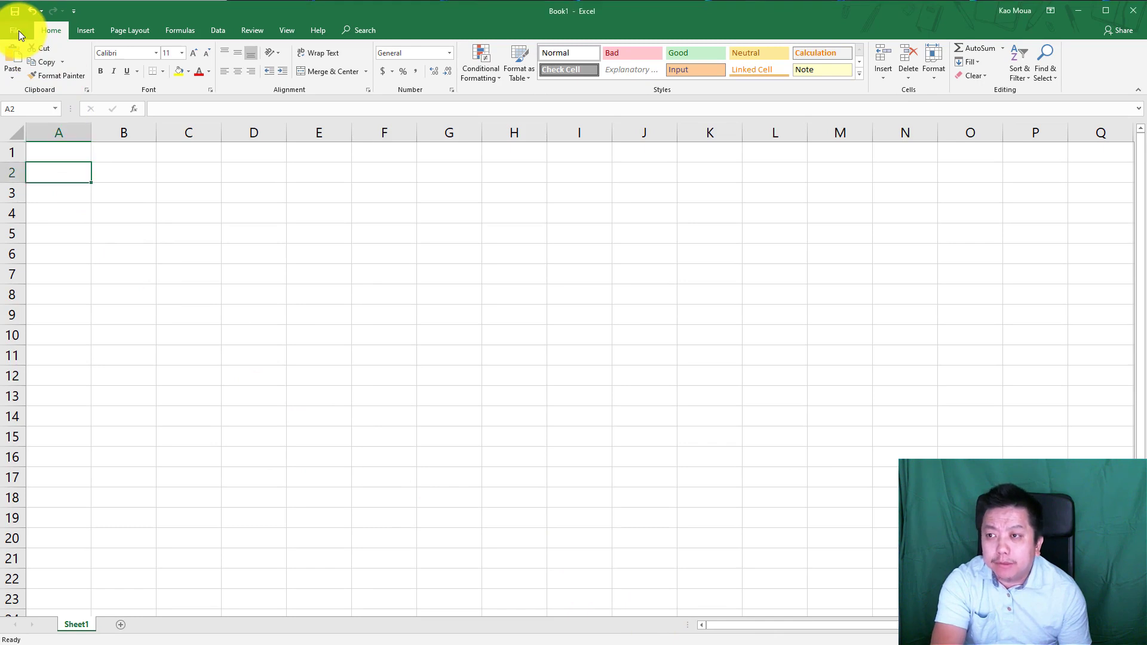
click(19, 31)
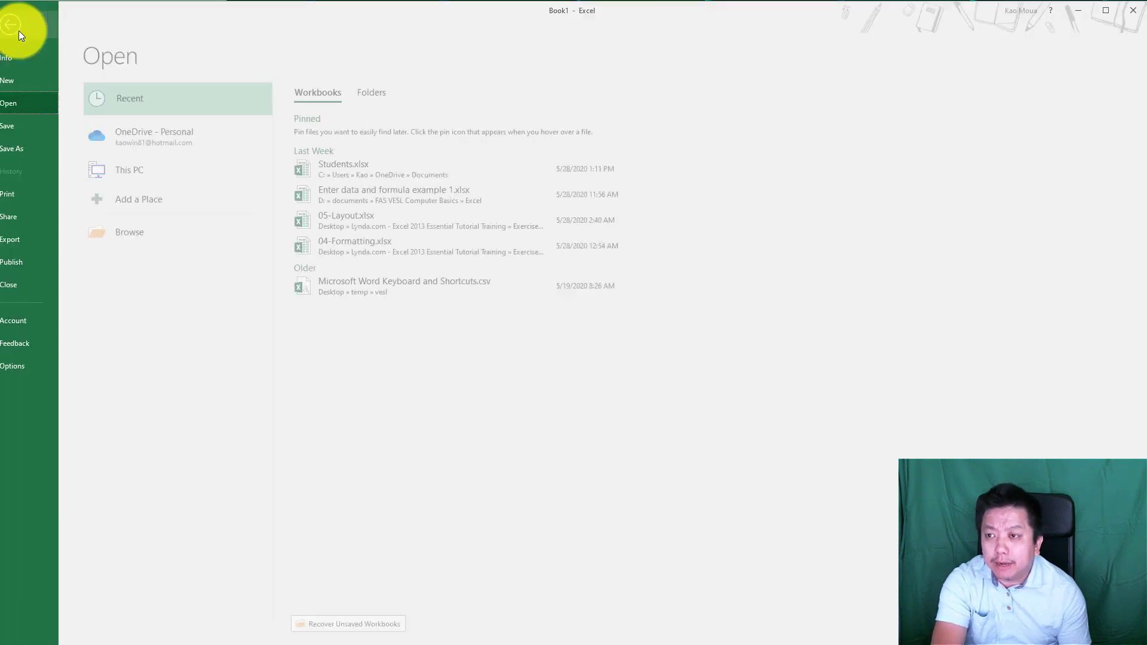
click(28, 86)
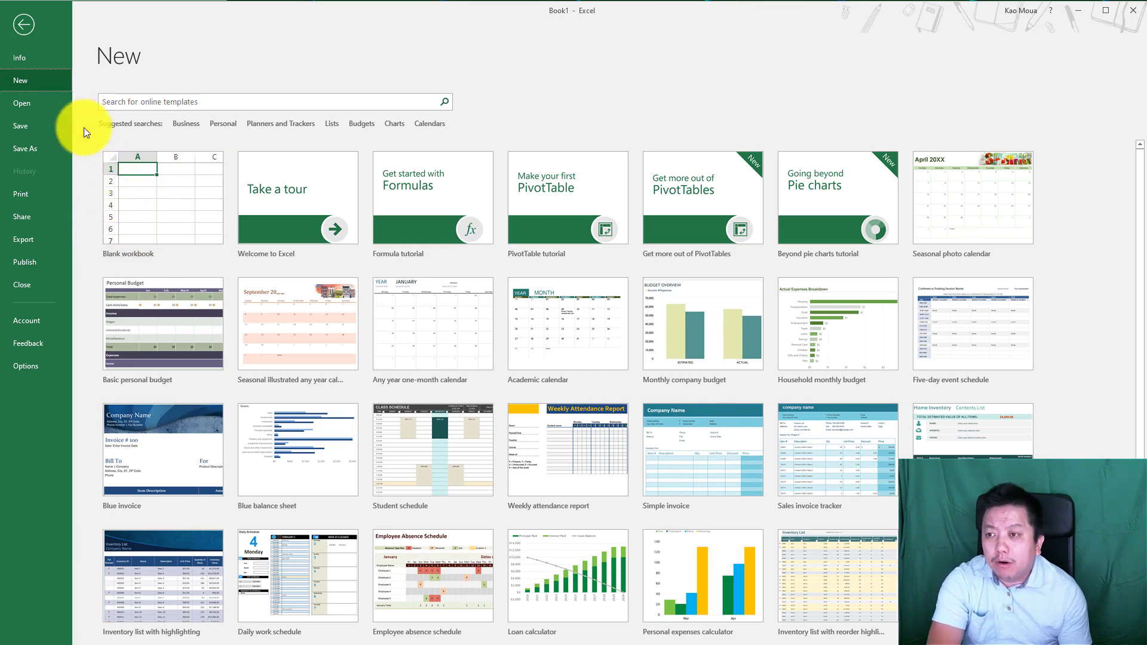
click(20, 103)
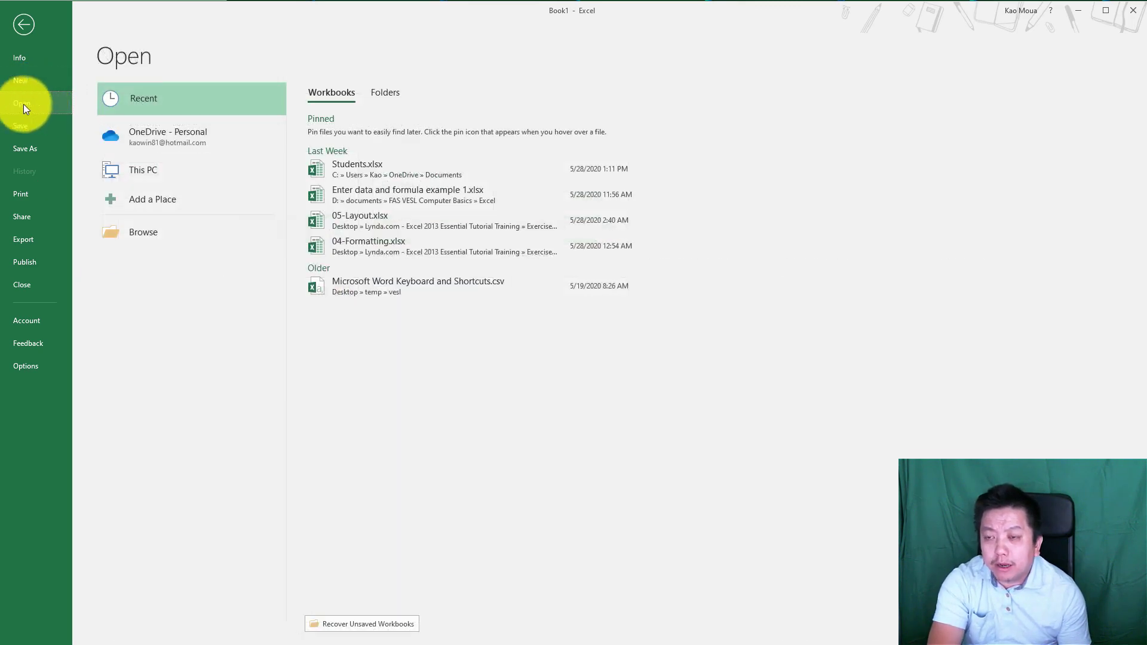
click(153, 232)
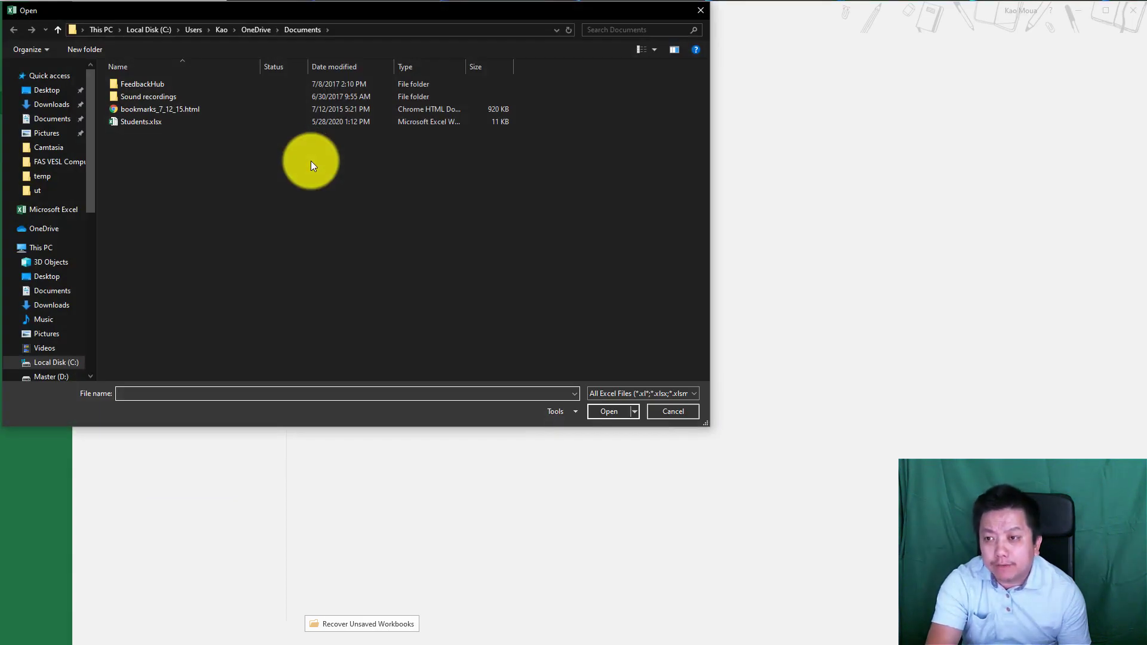
click(680, 413)
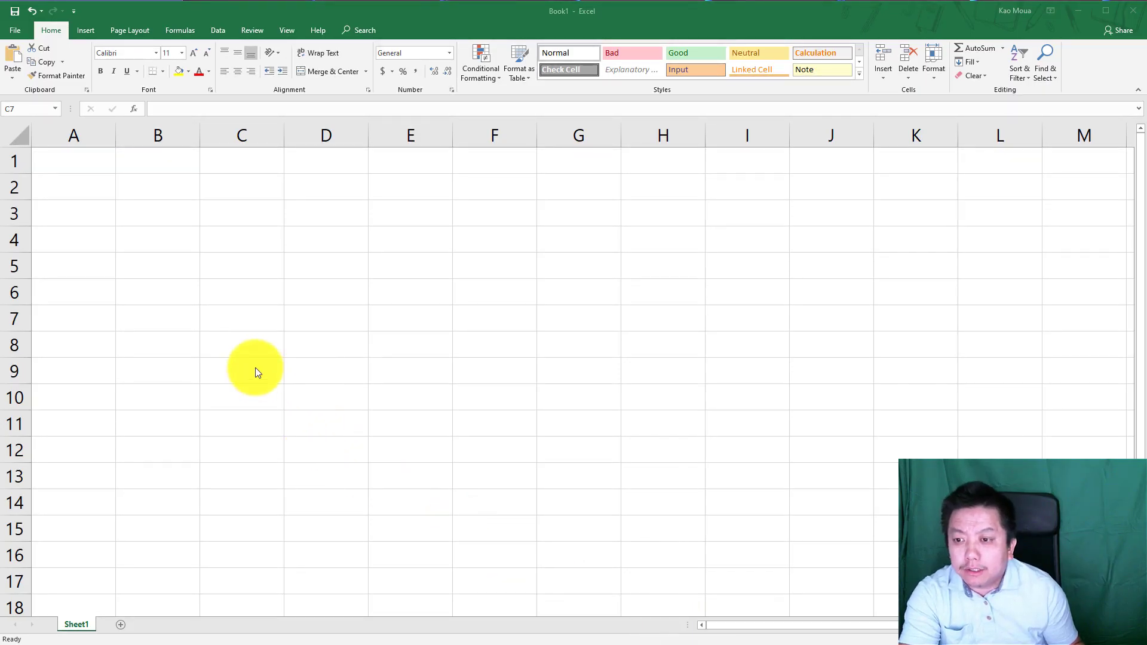
Enter "Text" in cell A1 and 10 in cell A2, and select each cell to review its alignment
click(73, 166)
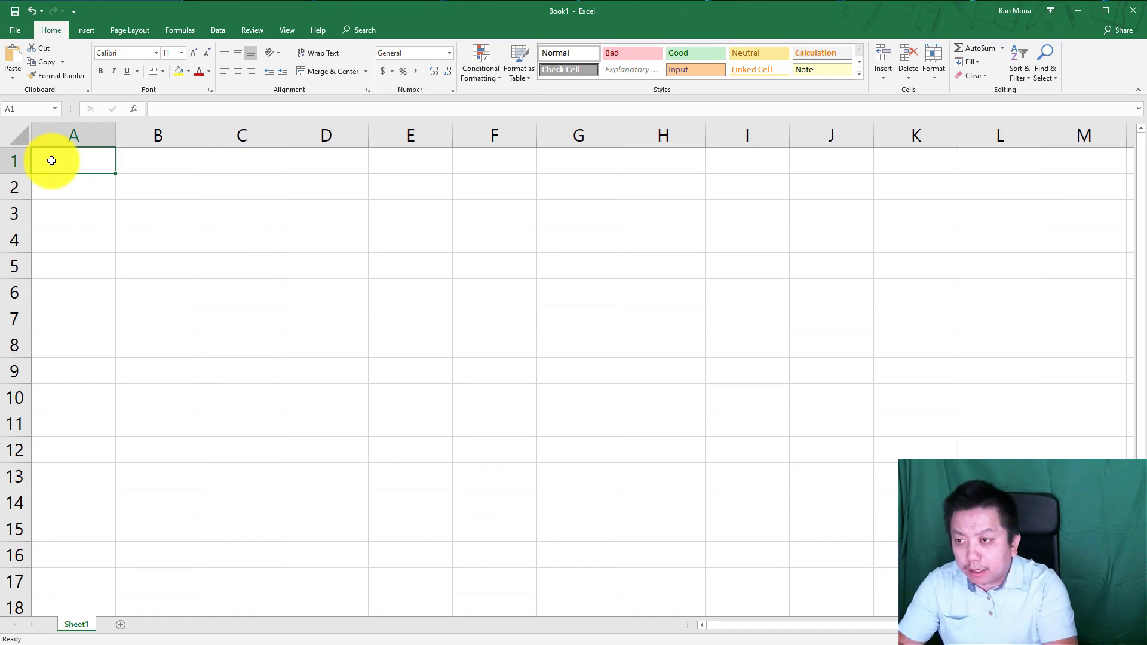
text(Text)
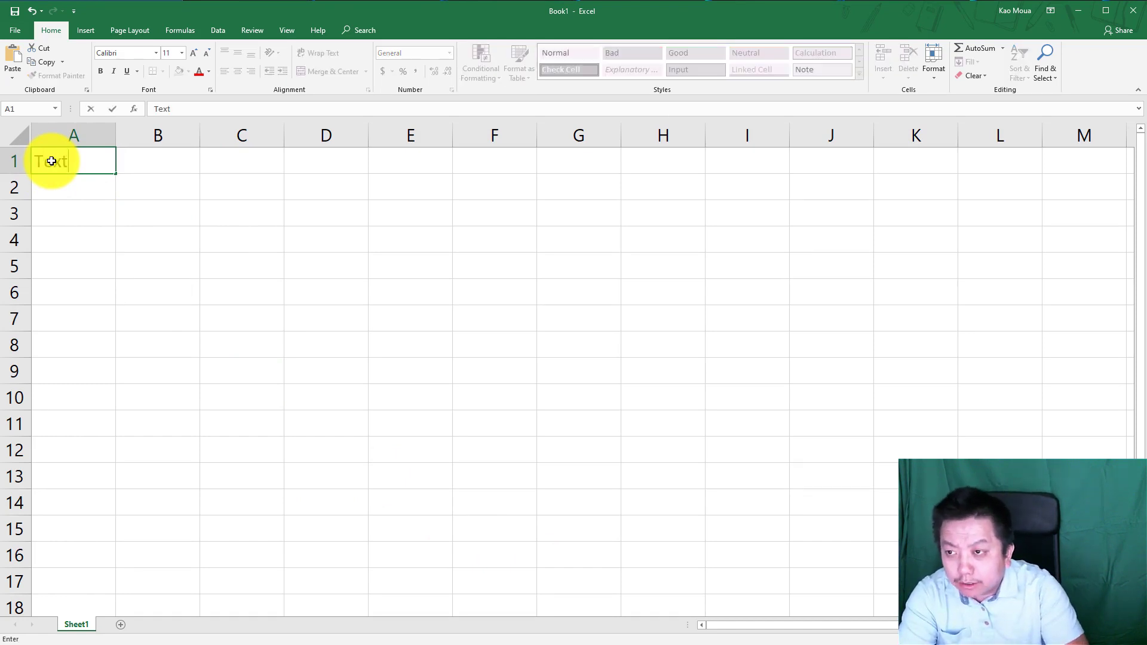
key(Return)
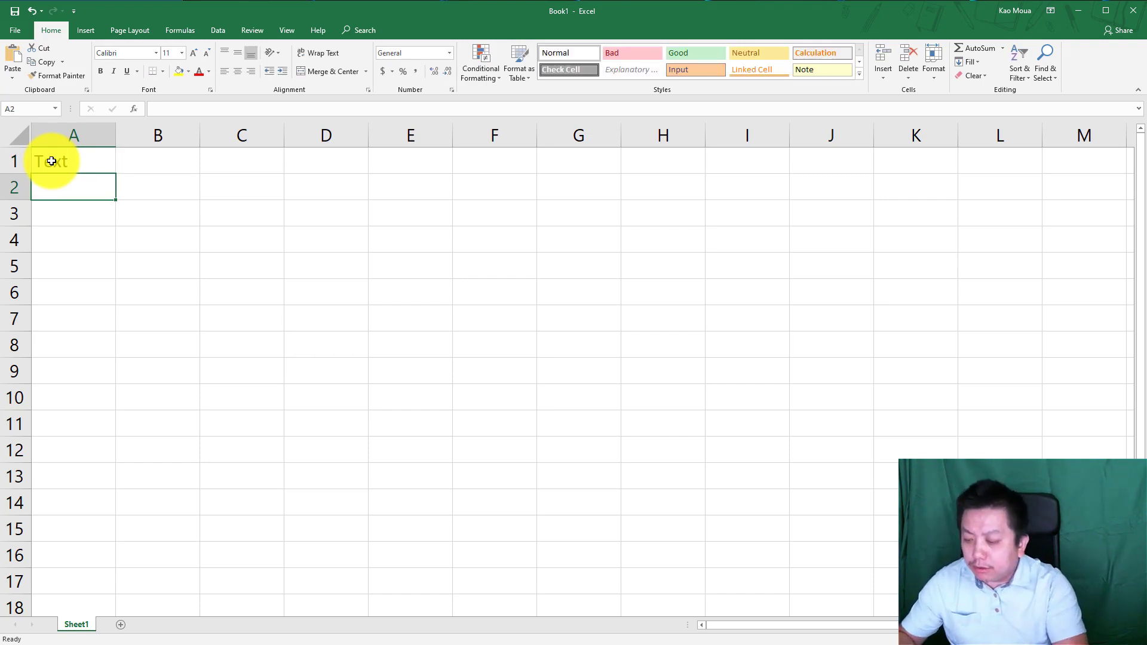
text(10)
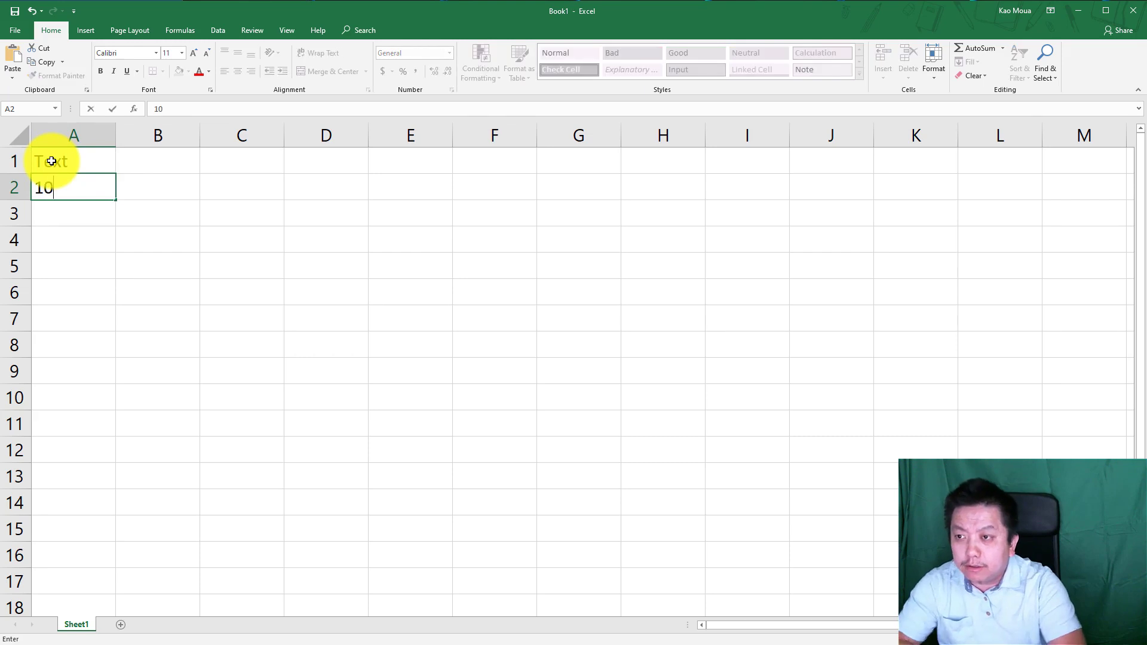
key(Return)
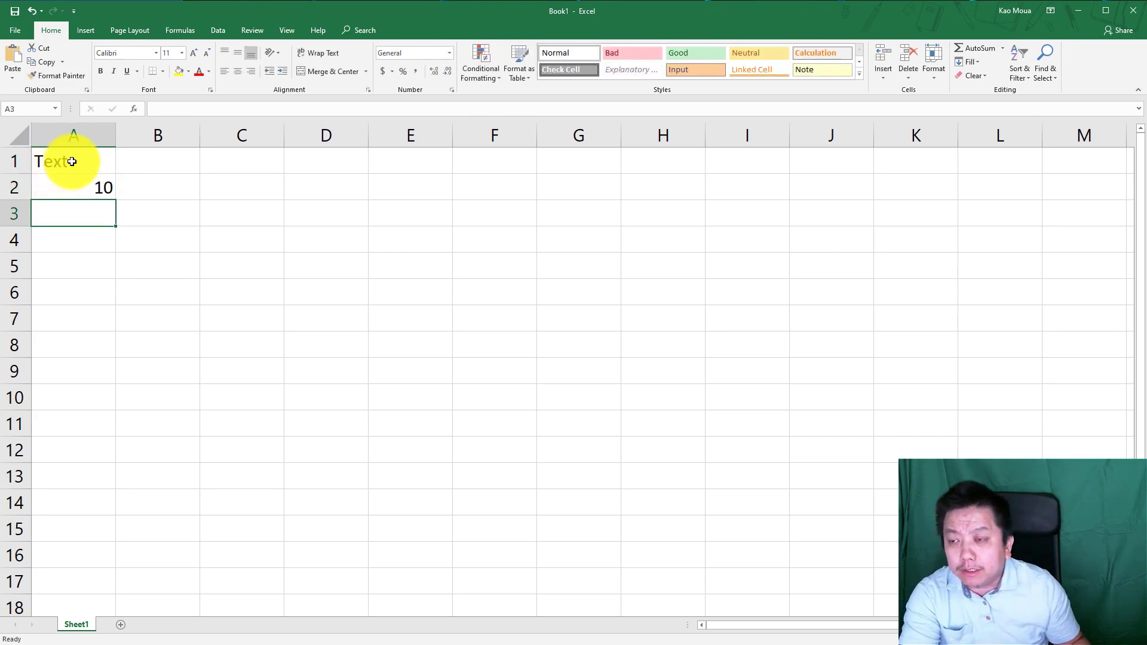
click(72, 161)
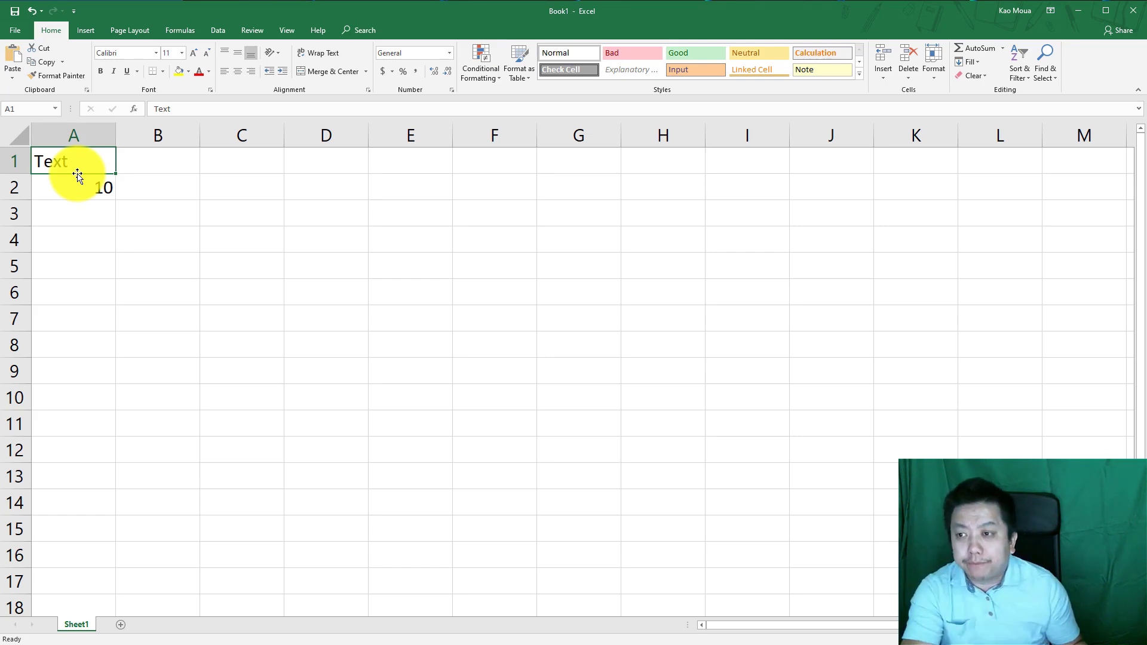
click(111, 185)
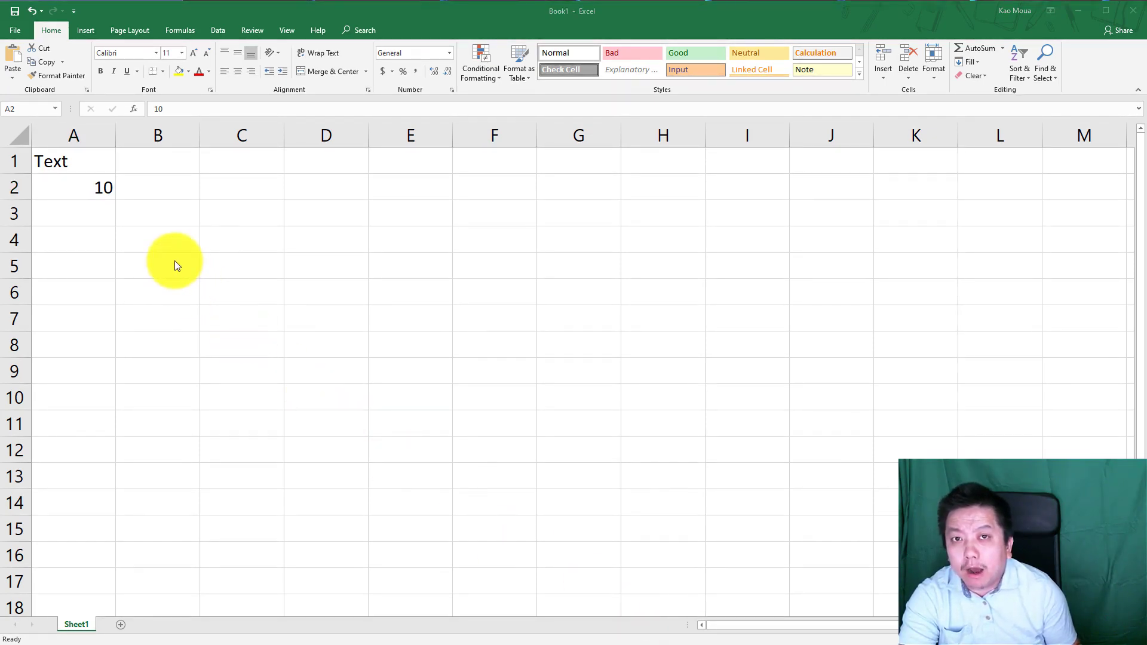
Widen column A to nearly three times its width and enter "Autofill" in cell A3
click(59, 217)
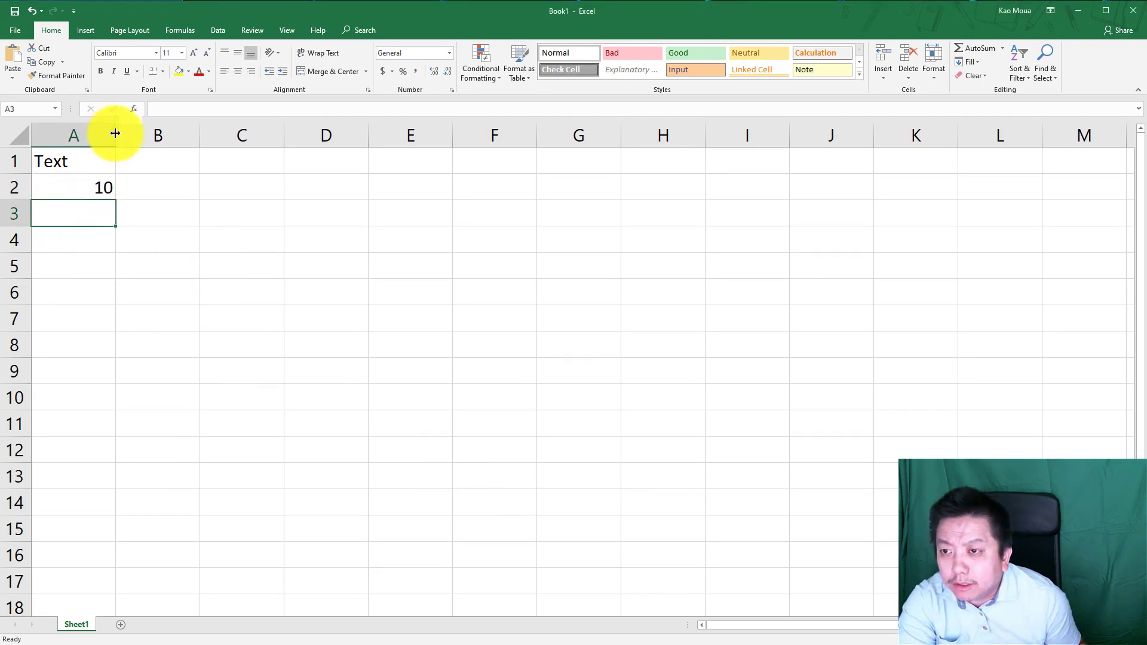
drag(115, 133, 259, 134)
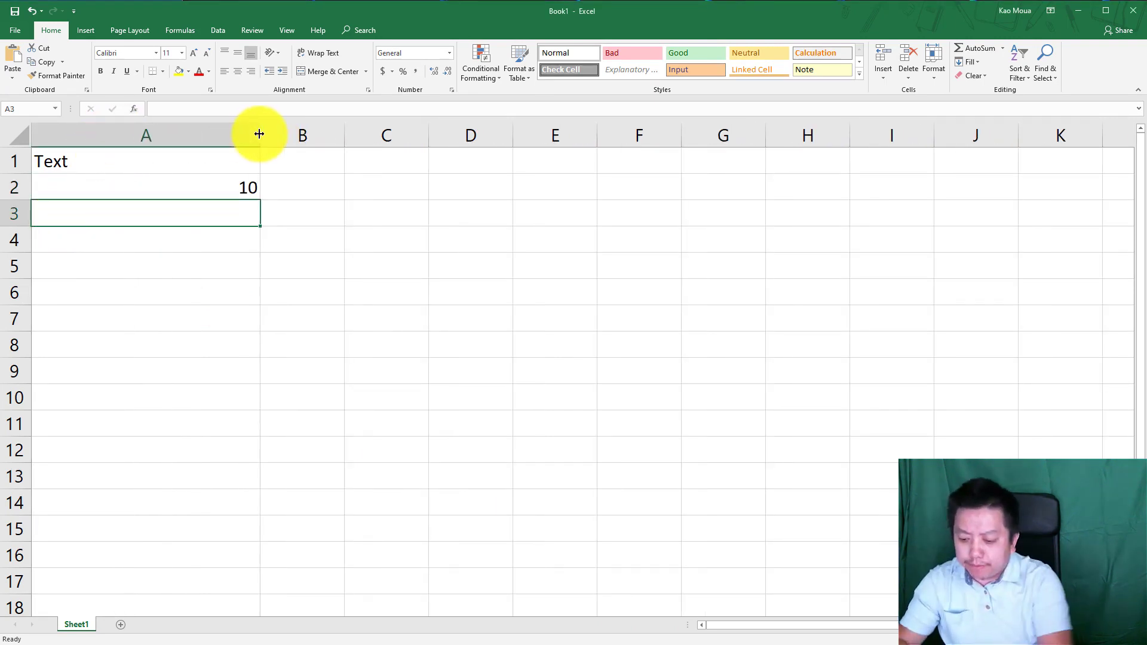
text(Autofill)
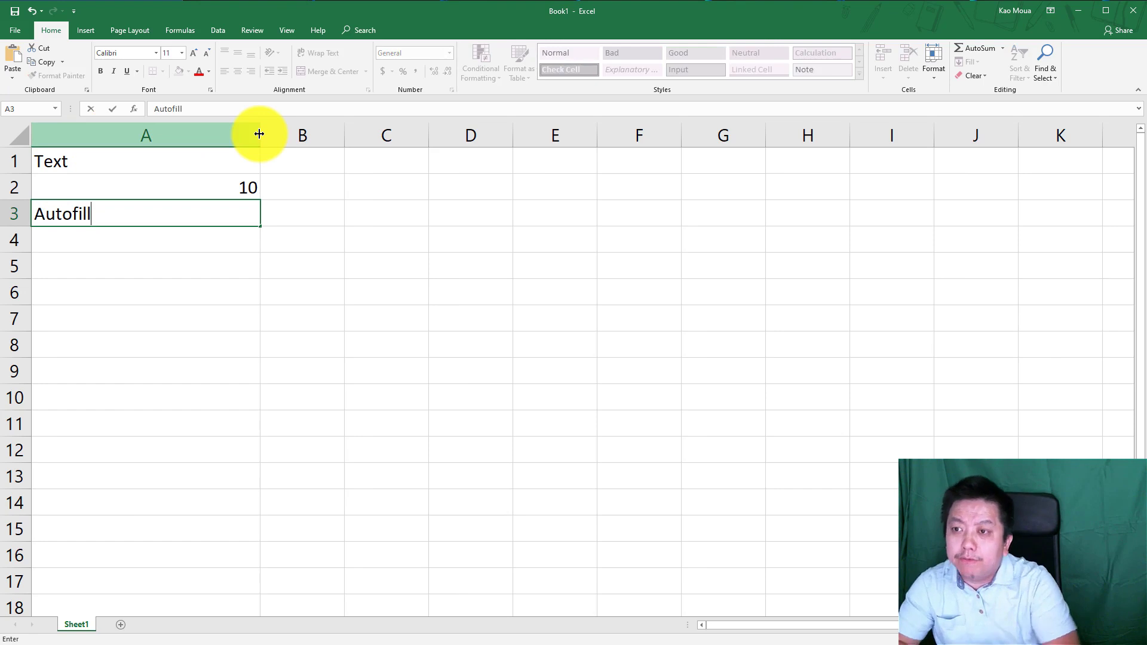
click(290, 232)
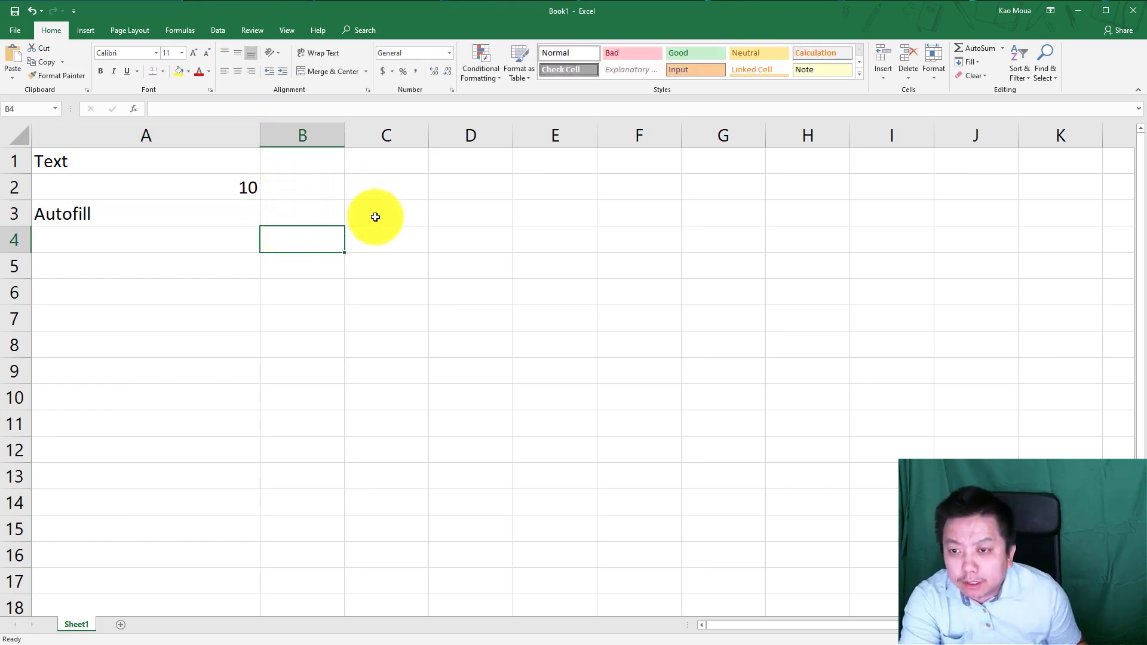
Enter January, February, March and April individually in cells C4 to F4, and clear all four cells
click(371, 245)
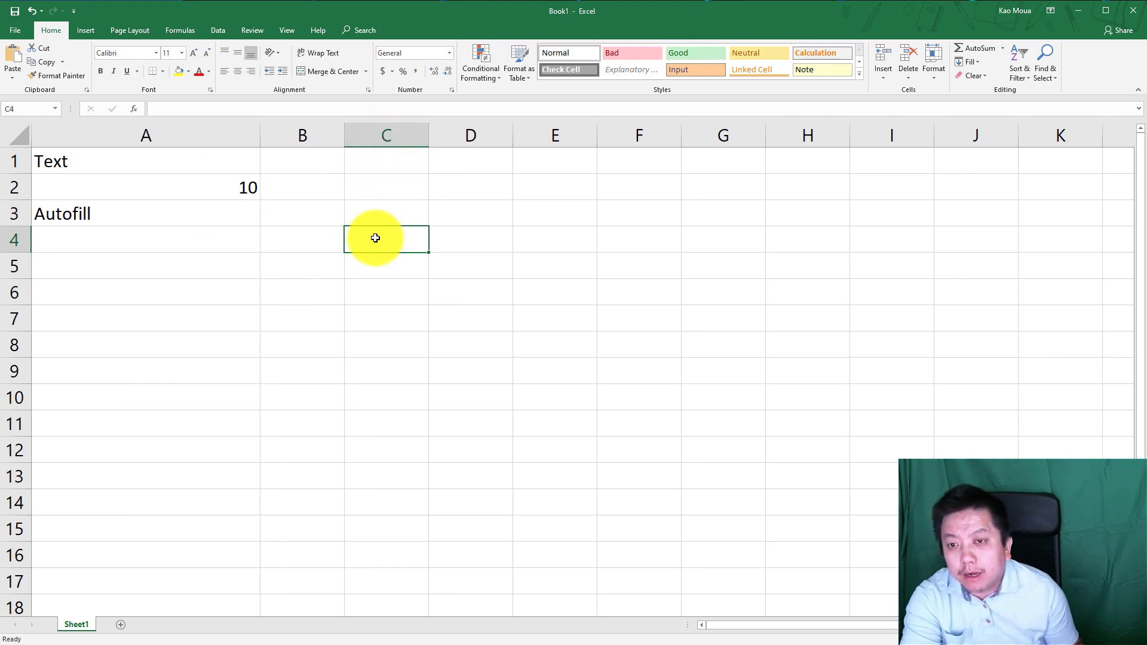
text(January)
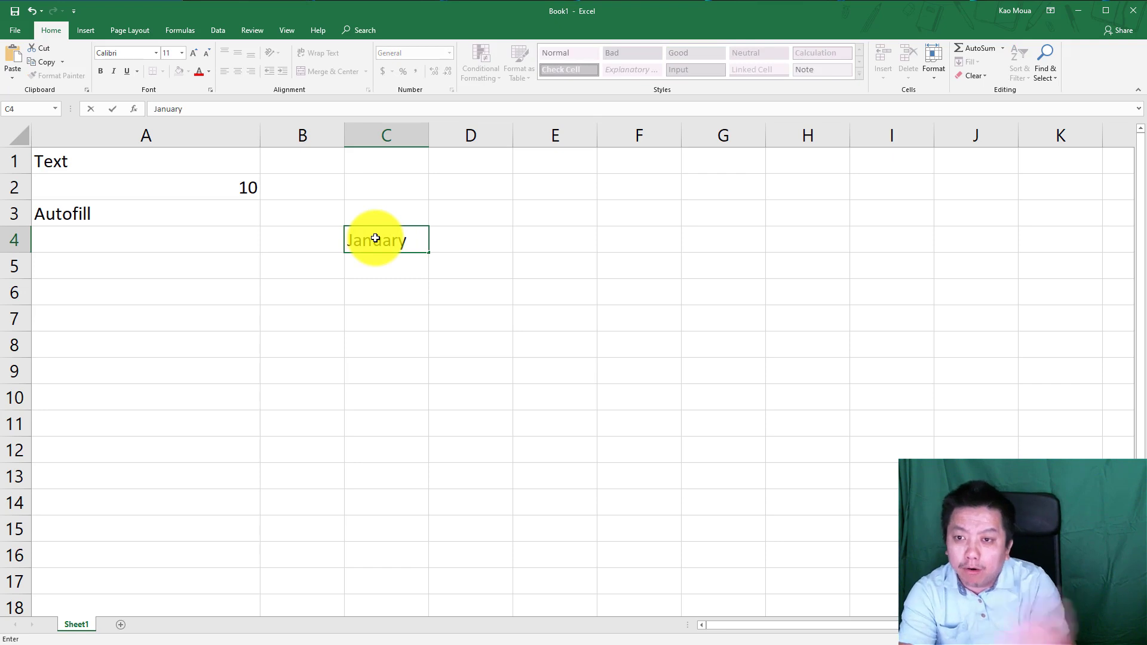
click(466, 244)
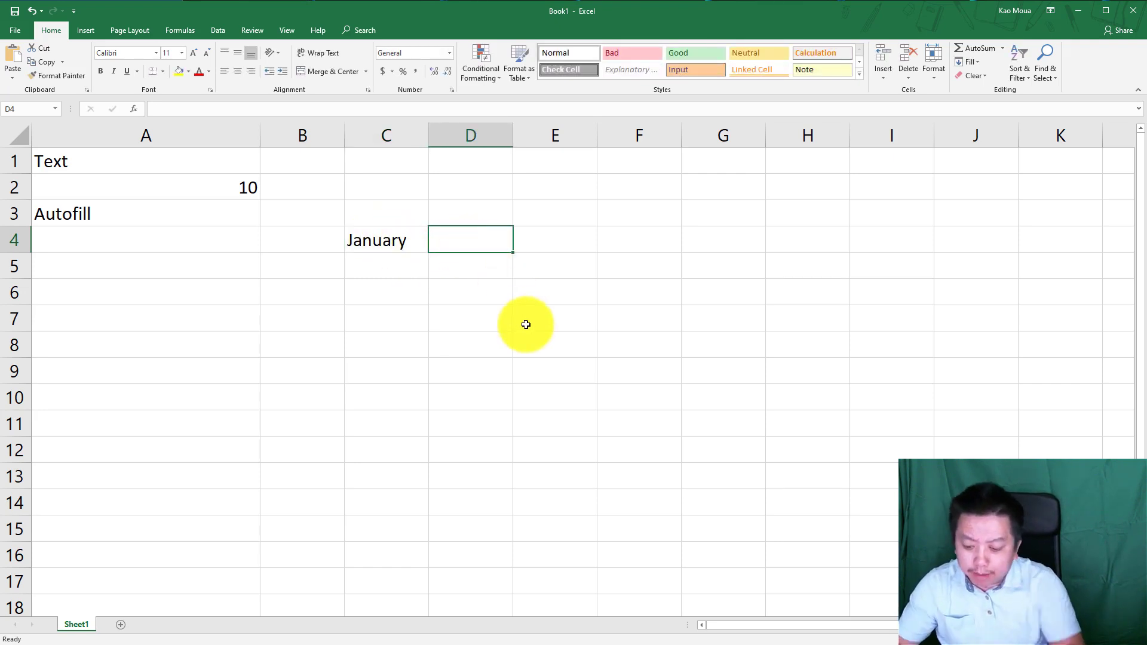
text(February)
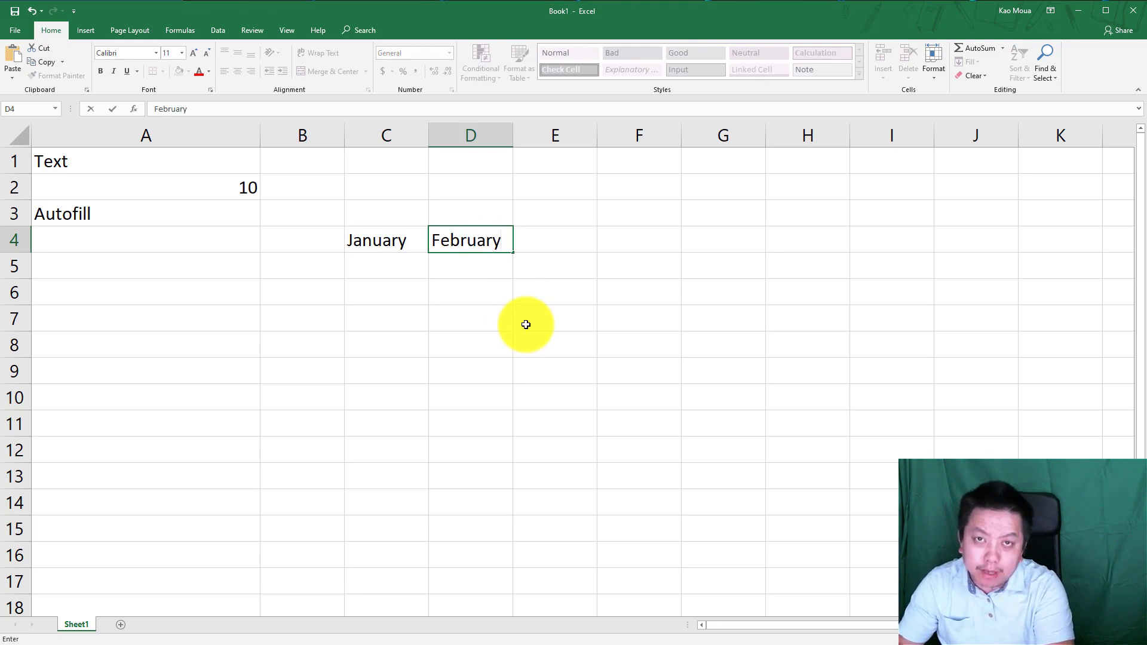
key(Tab)
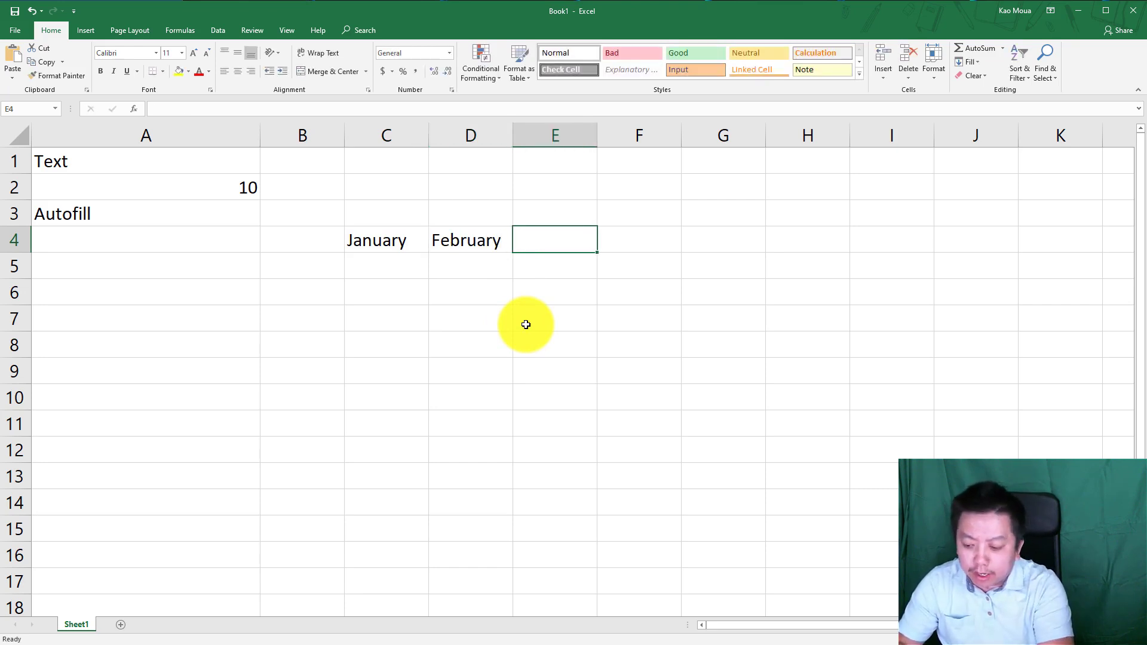
text(March)
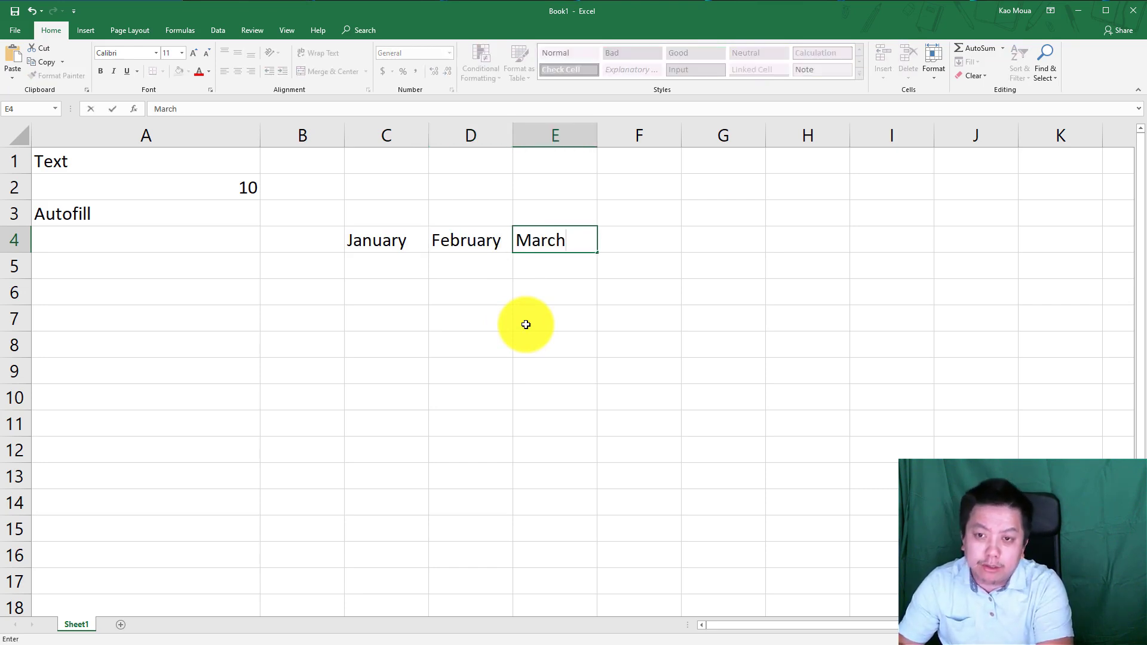
key(Tab)
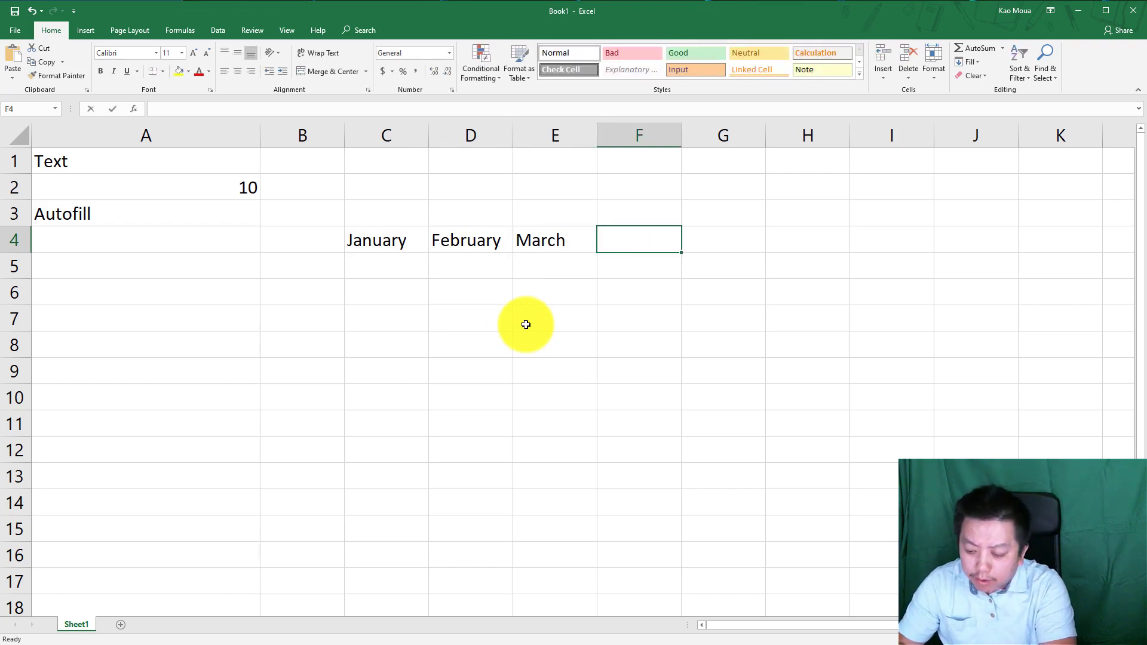
text(April)
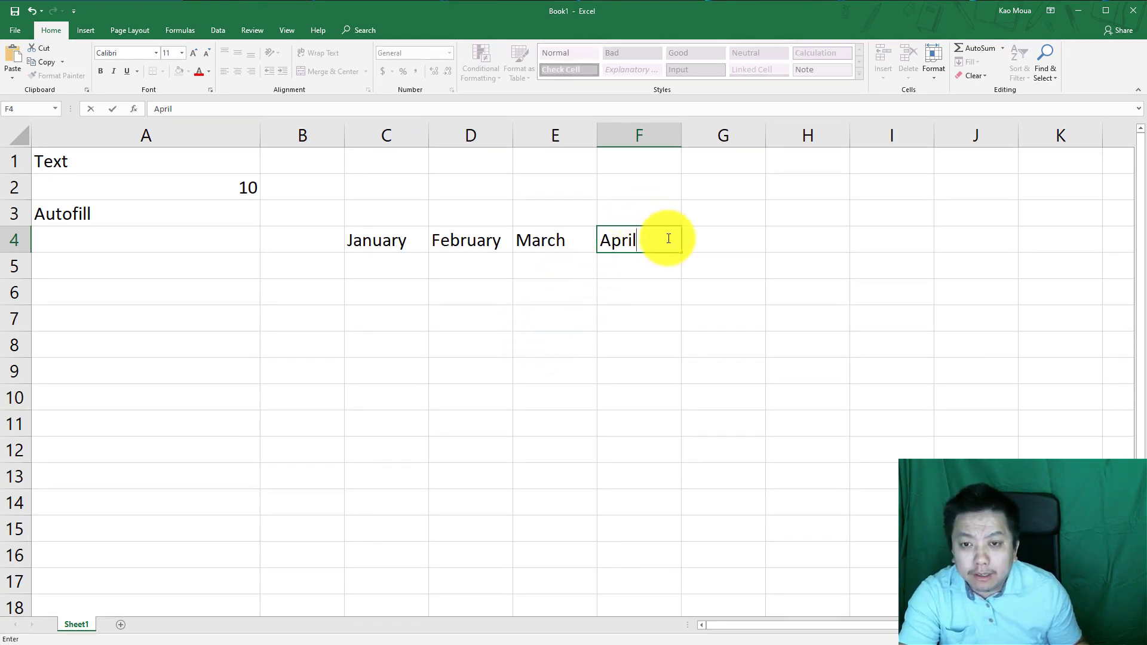
drag(633, 245, 374, 247)
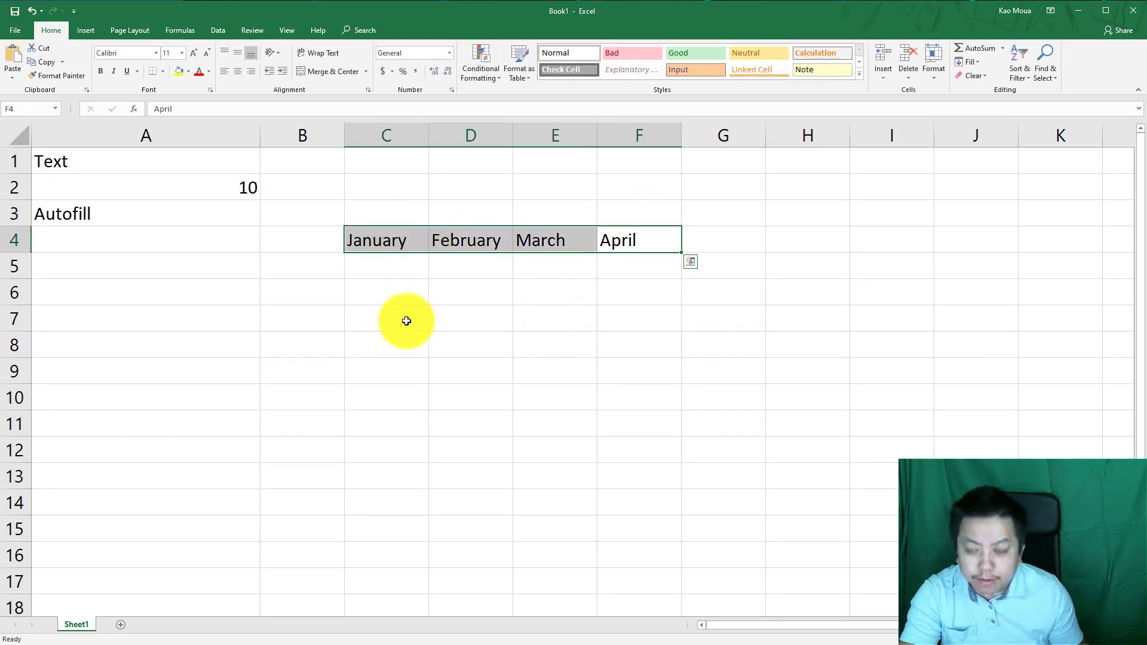
key(Delete)
Enter January in cell C4 and autofill the months across row 4 through April in F4
click(378, 244)
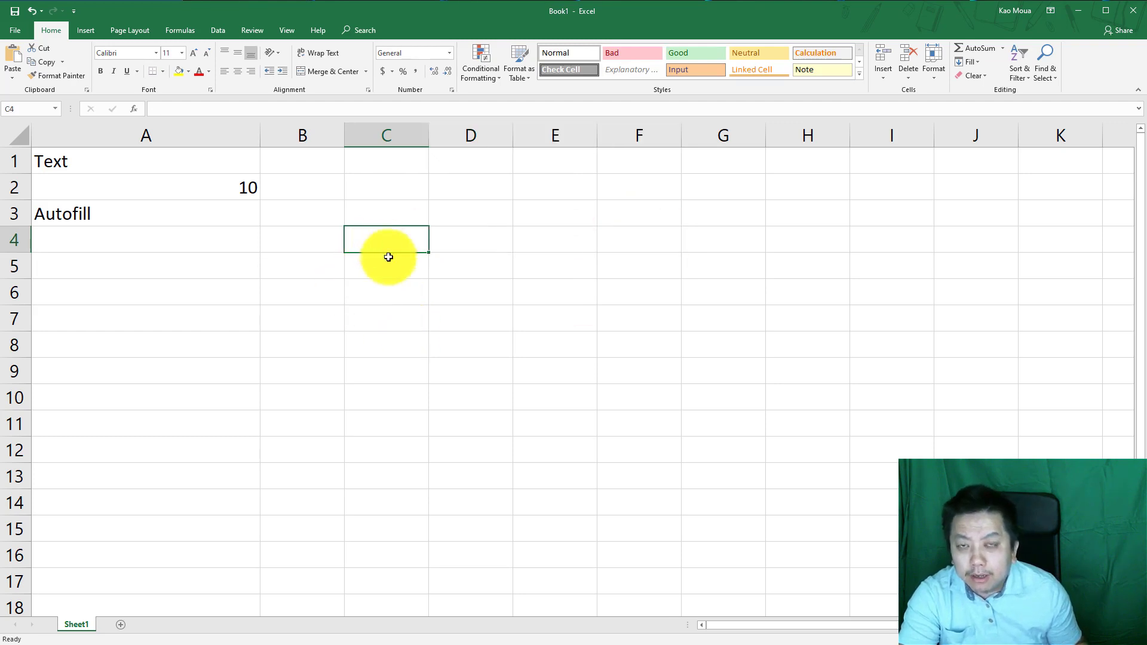
text(January)
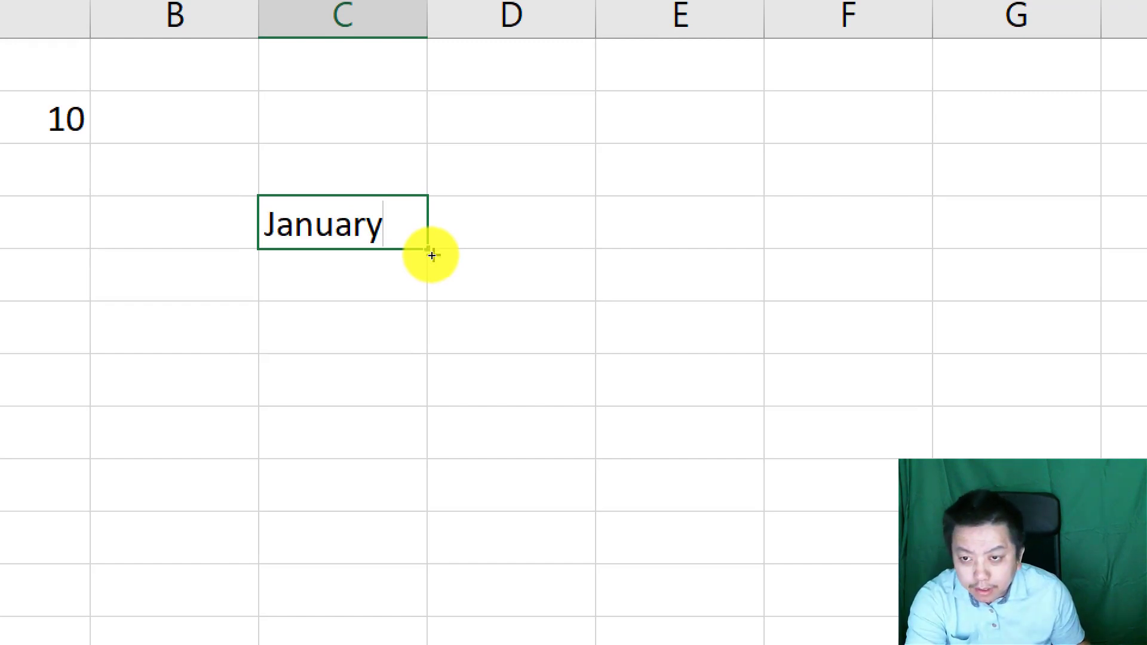
key(ctrl+Return)
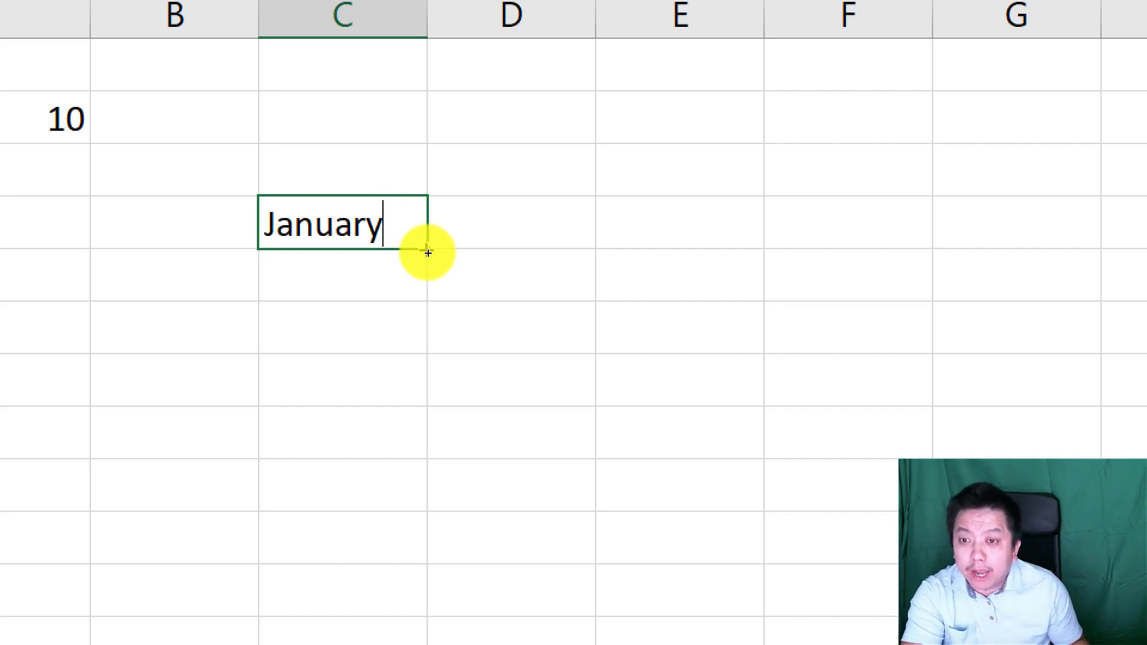
key(ctrl+Return)
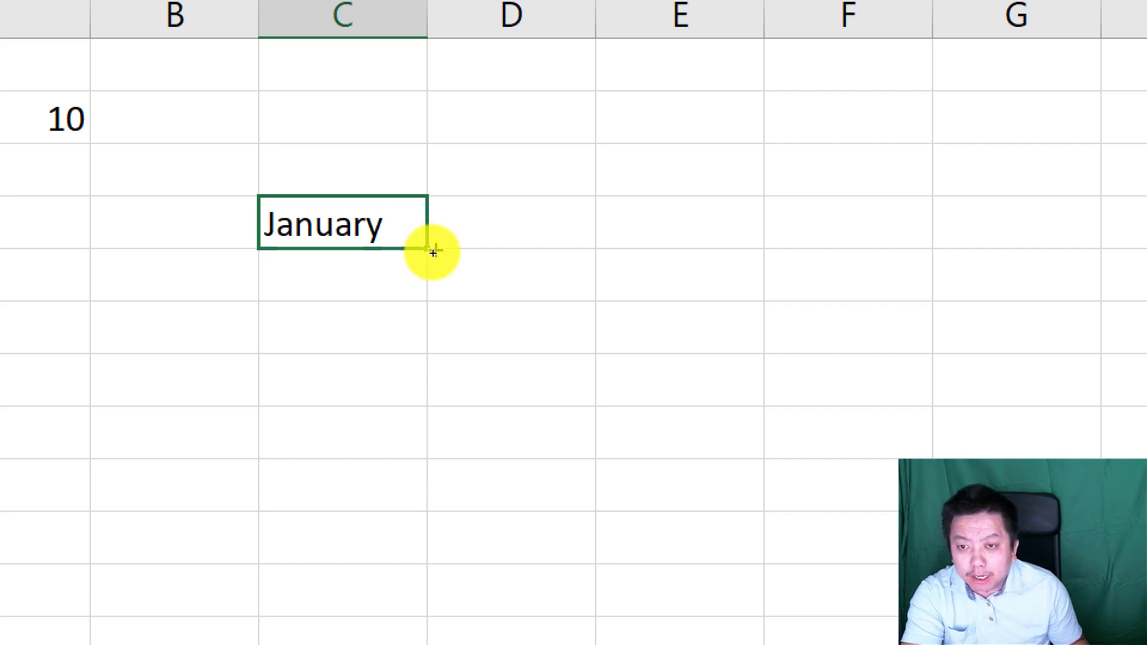
drag(431, 254, 760, 237)
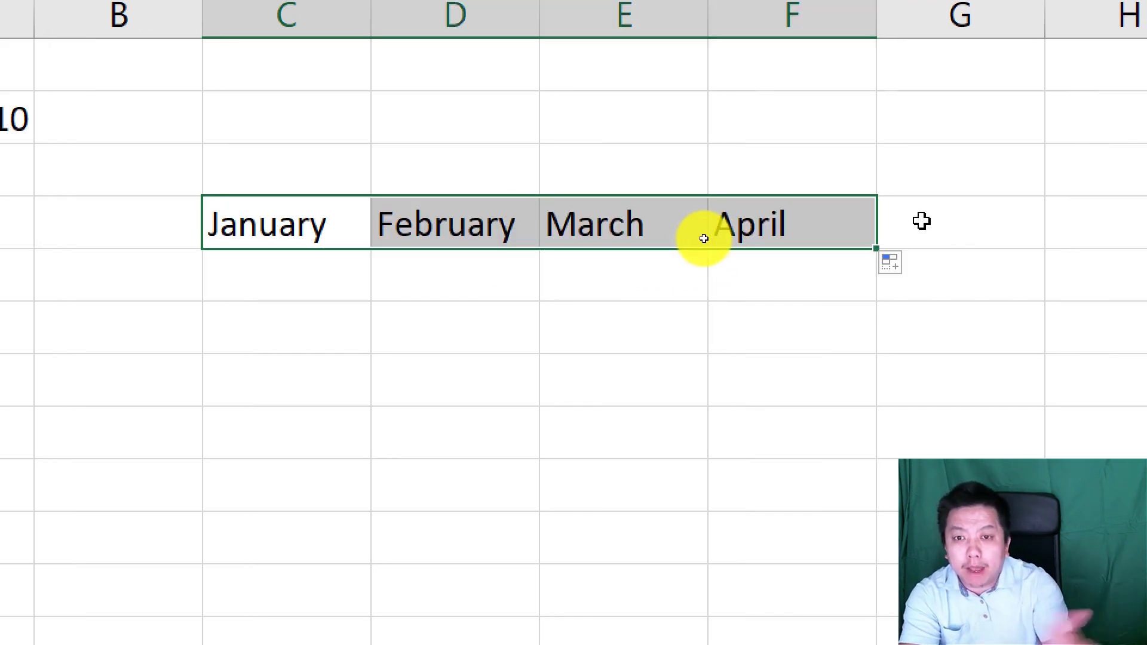
Enter 1 in cell B5, autofill down to B10, and set the fill option to Fill Series
click(121, 287)
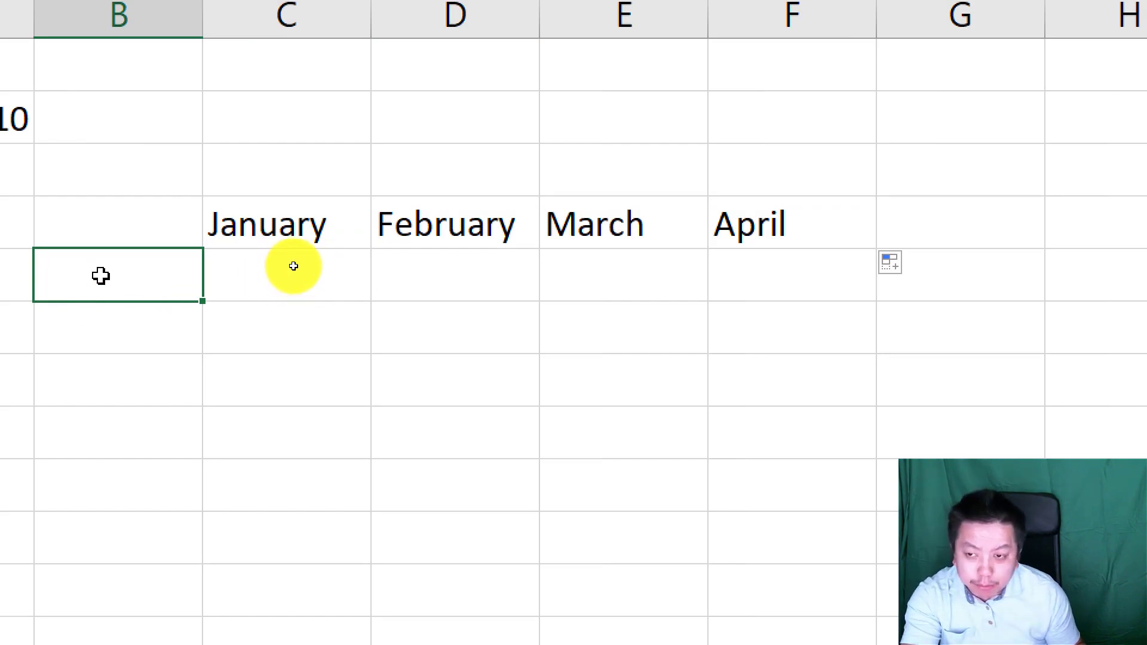
text(1)
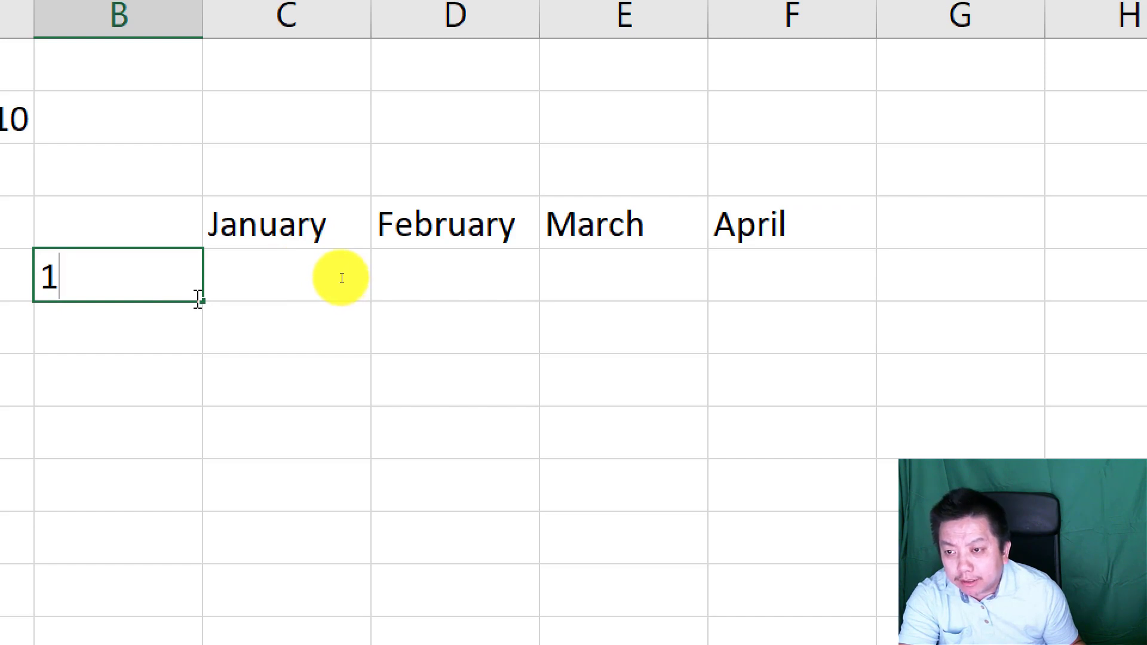
drag(208, 300, 191, 556)
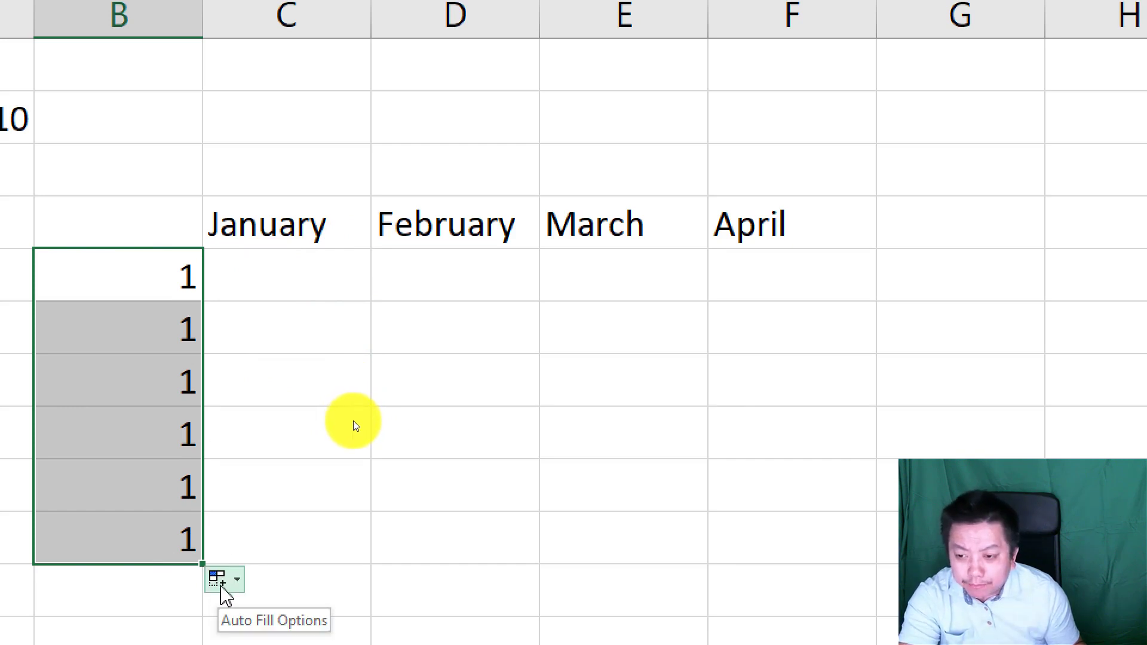
click(234, 581)
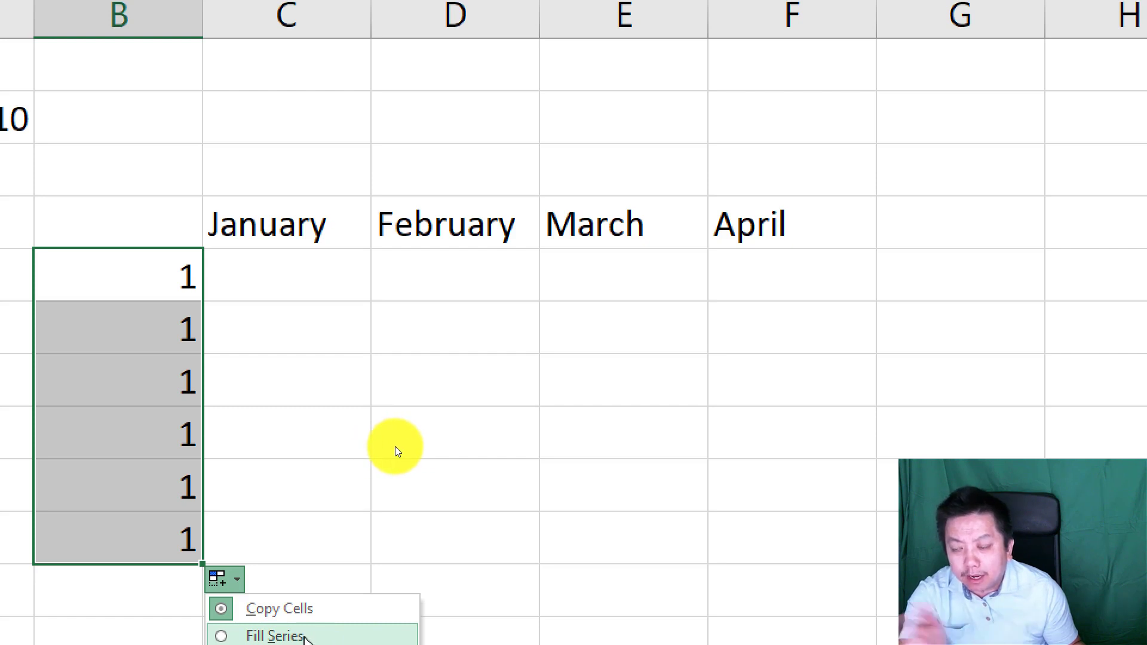
click(304, 636)
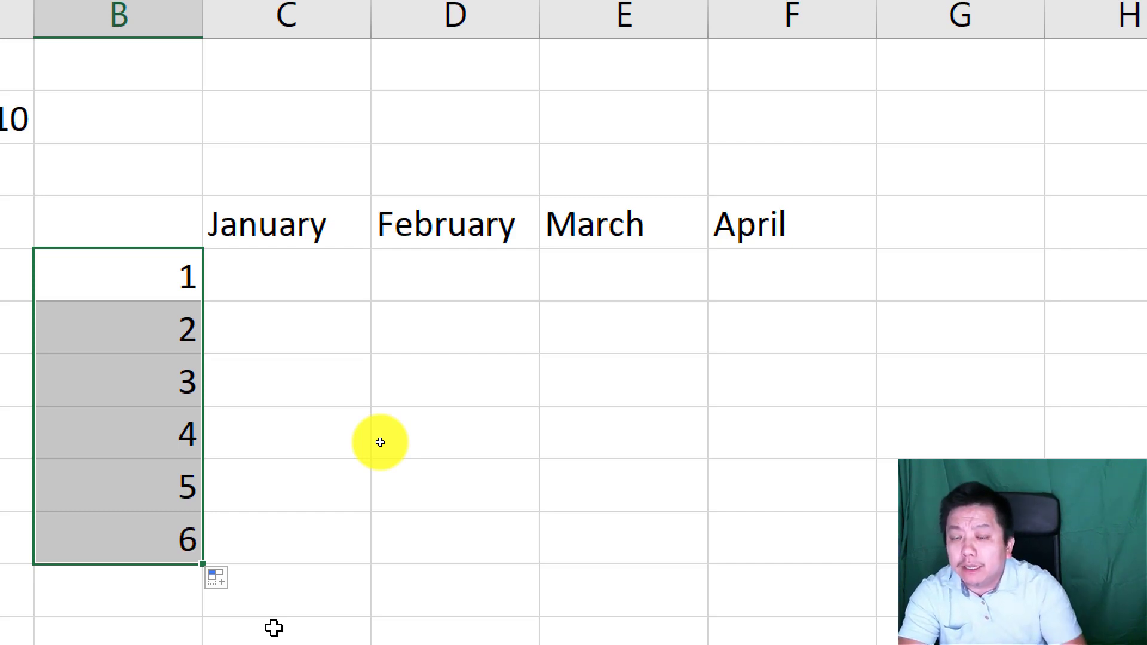
click(237, 346)
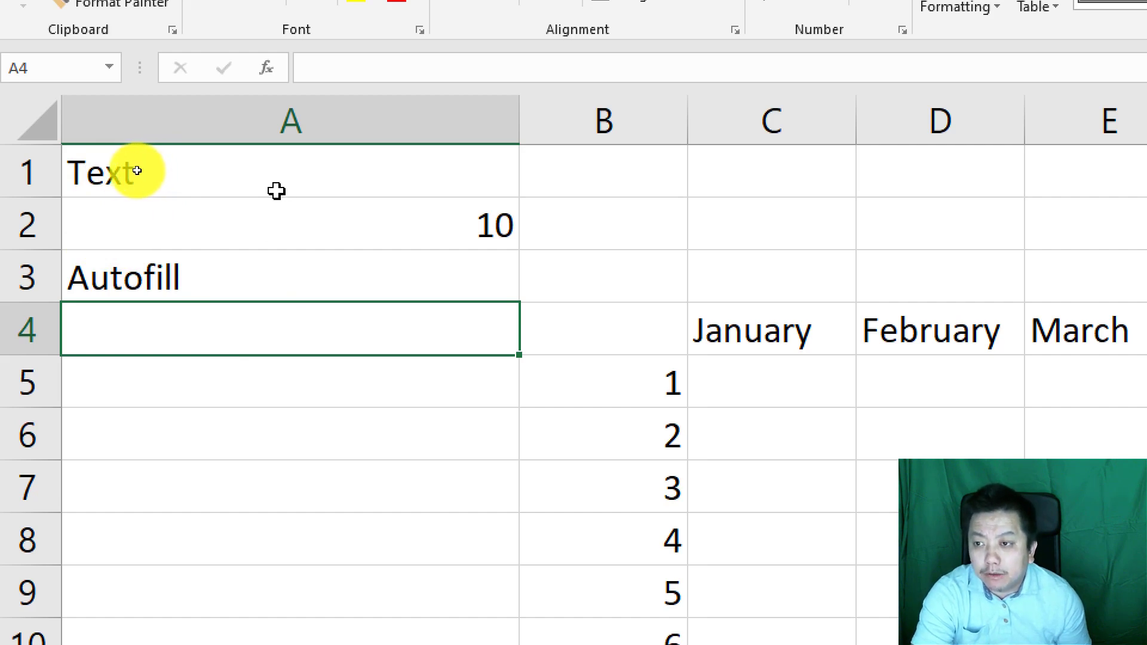
Copy cells A1 to A3 and paste them starting at A6, and clear the pasted copy
click(258, 175)
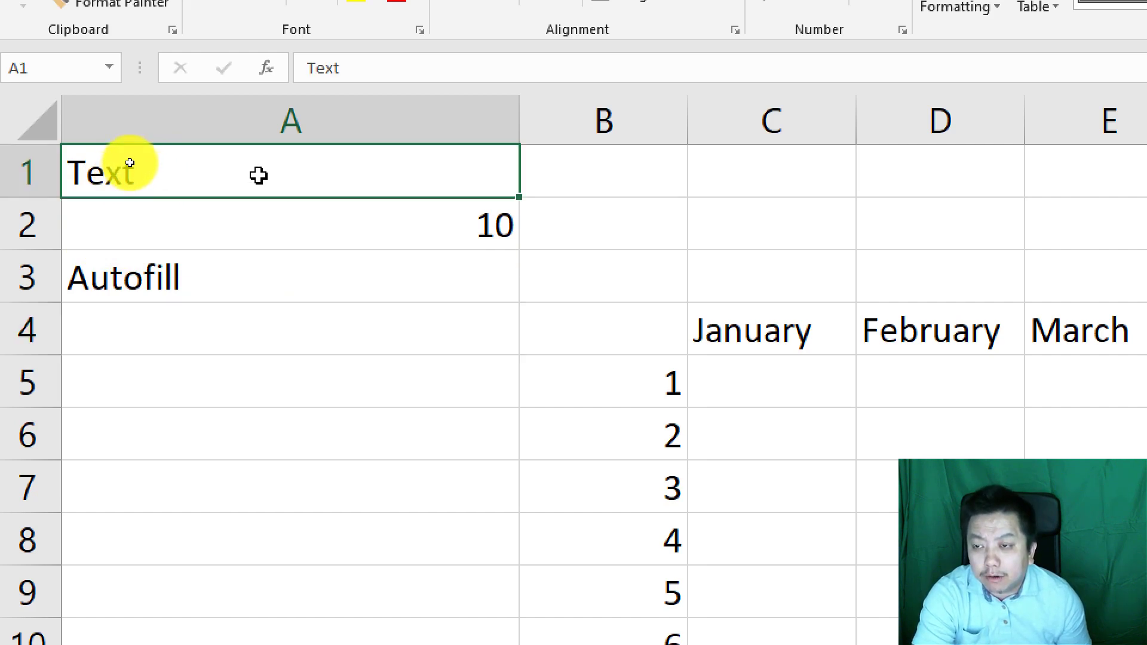
drag(258, 175, 245, 271)
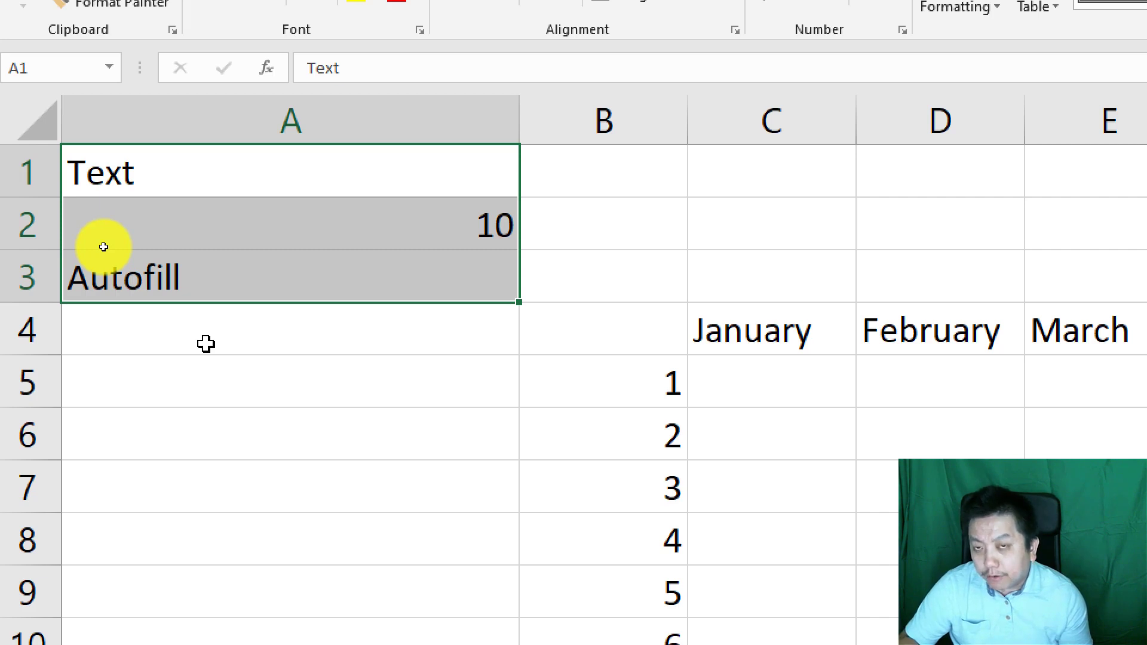
key(ctrl+c)
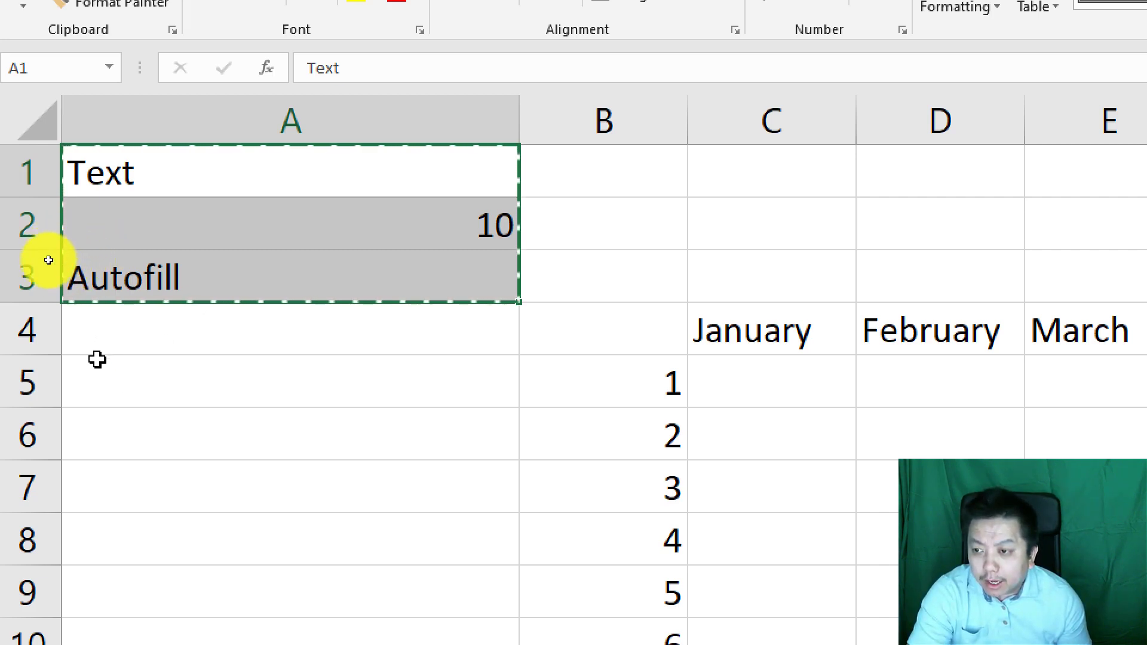
click(99, 443)
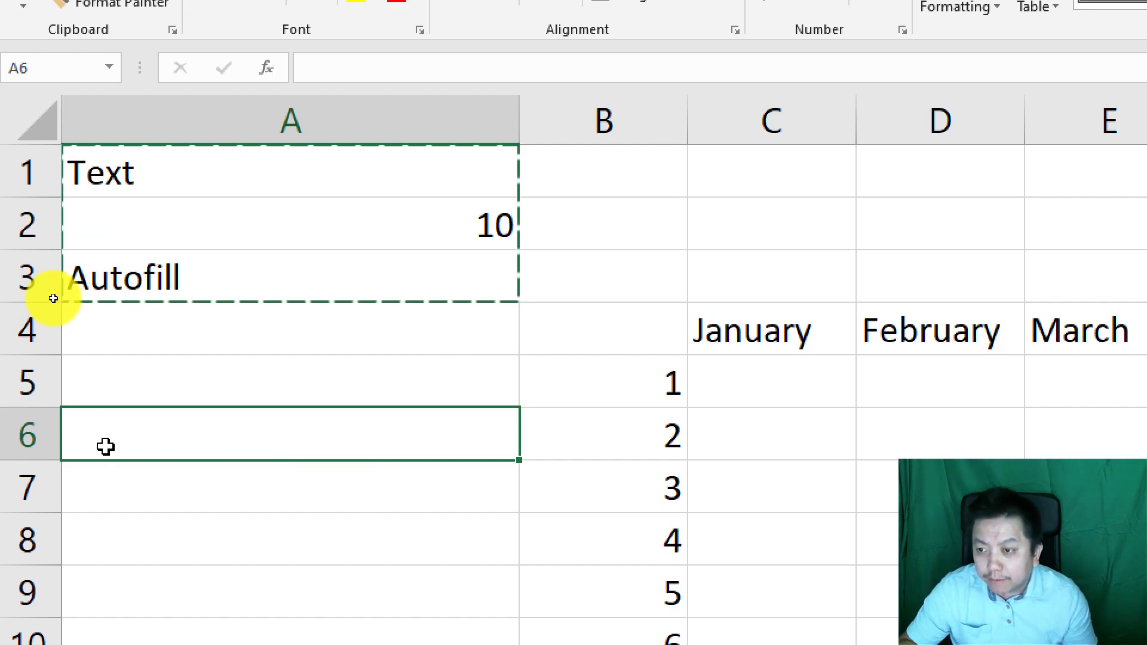
key(ctrl+v)
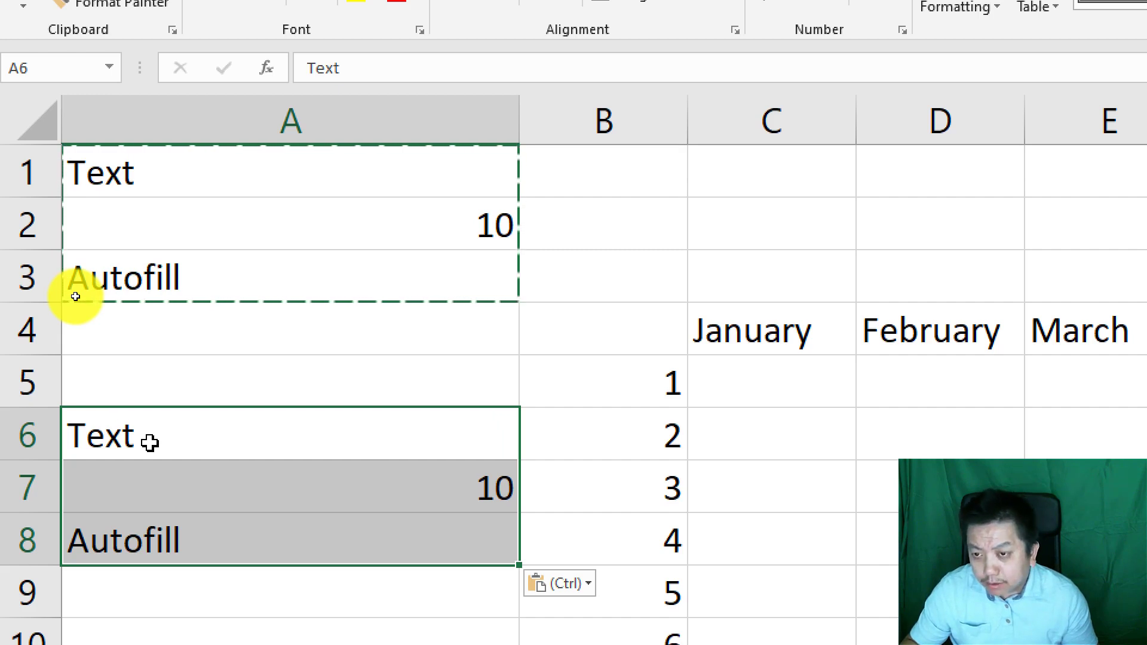
key(Delete)
click(268, 325)
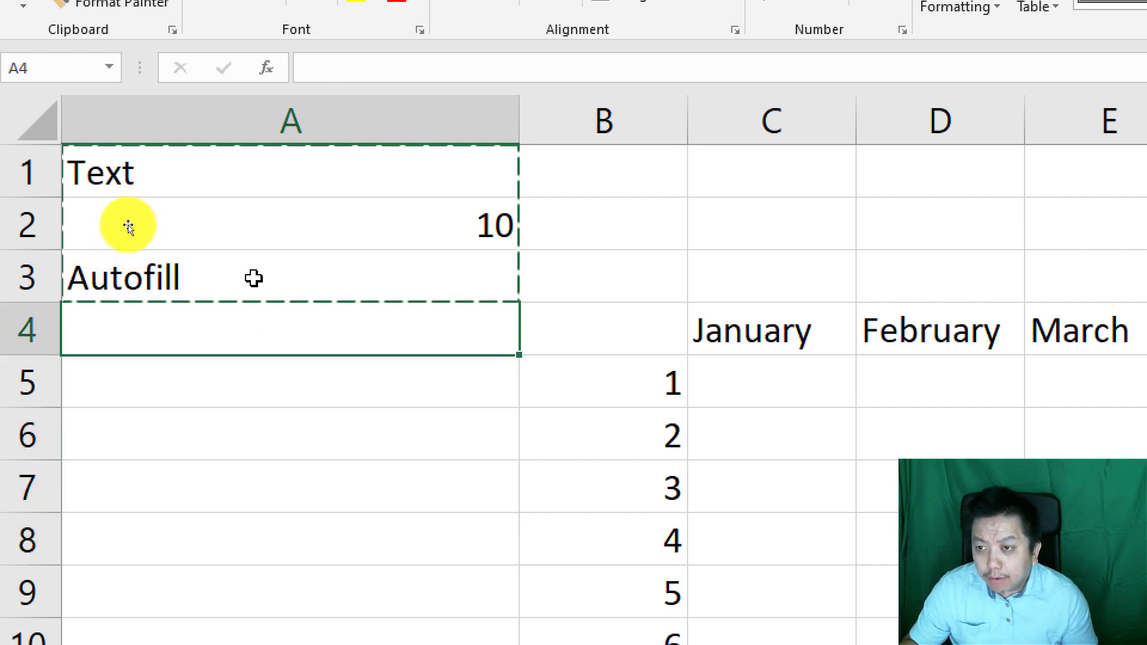
double_click(255, 339)
click(233, 367)
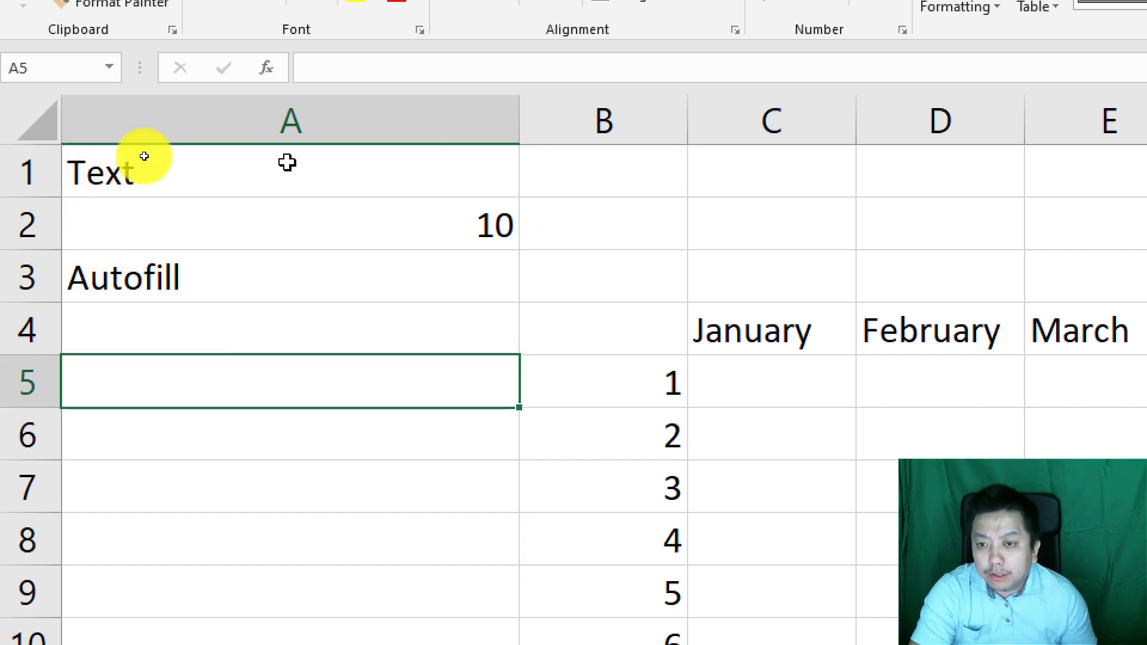
Cut cells A1 to A3 and paste them starting at cell A6
drag(290, 161, 287, 277)
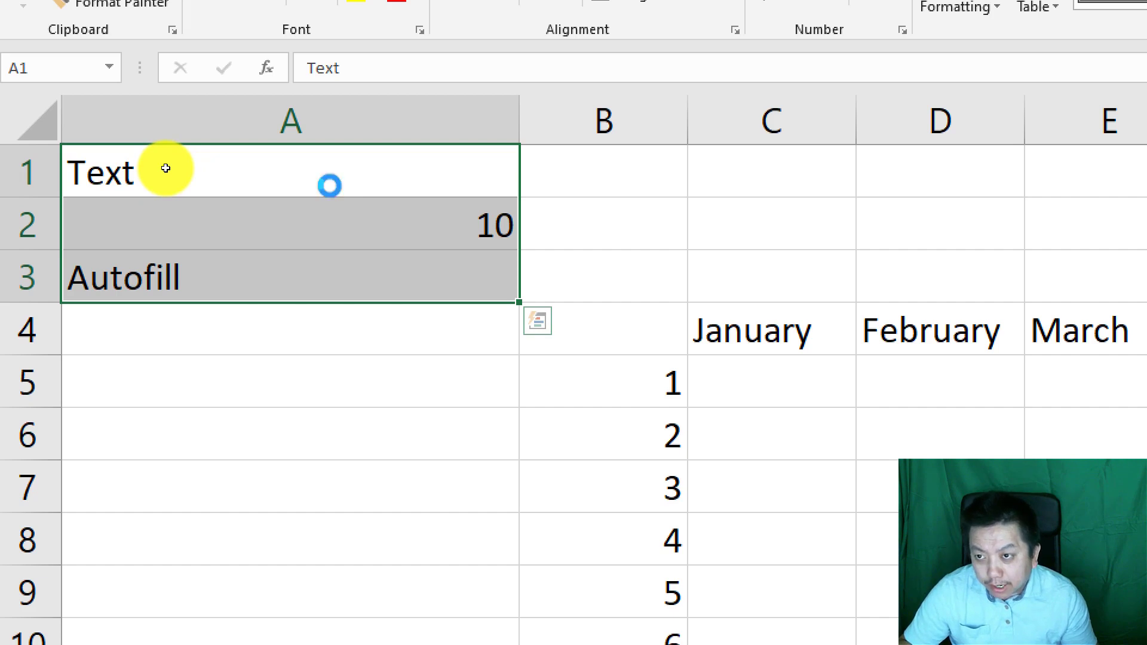
key(ctrl+c)
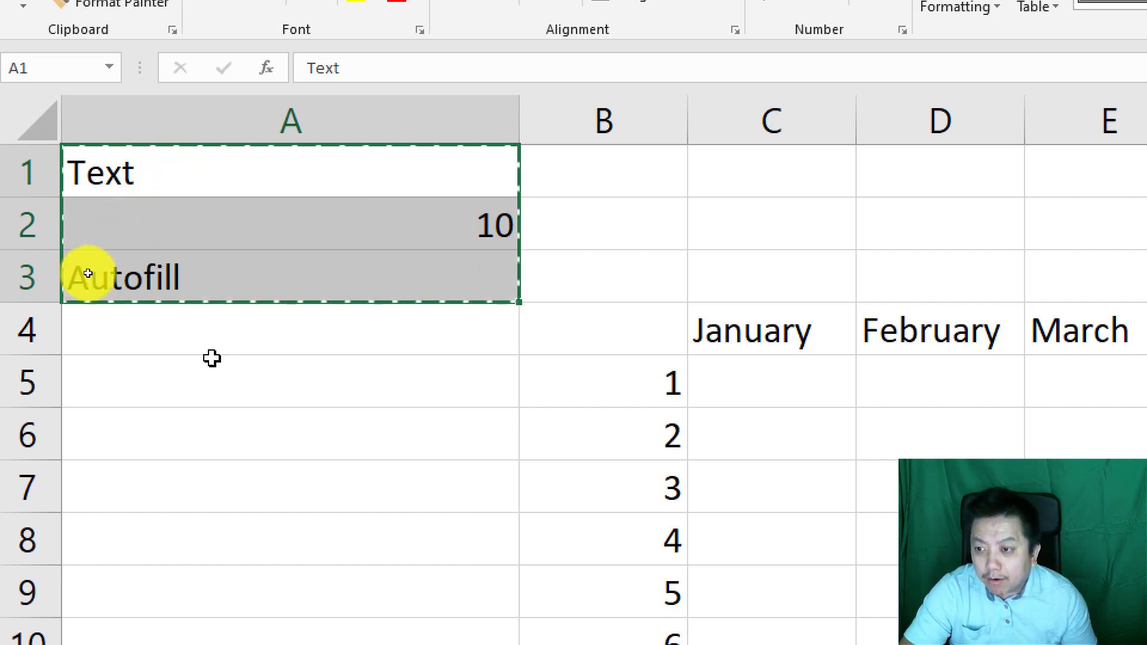
click(99, 443)
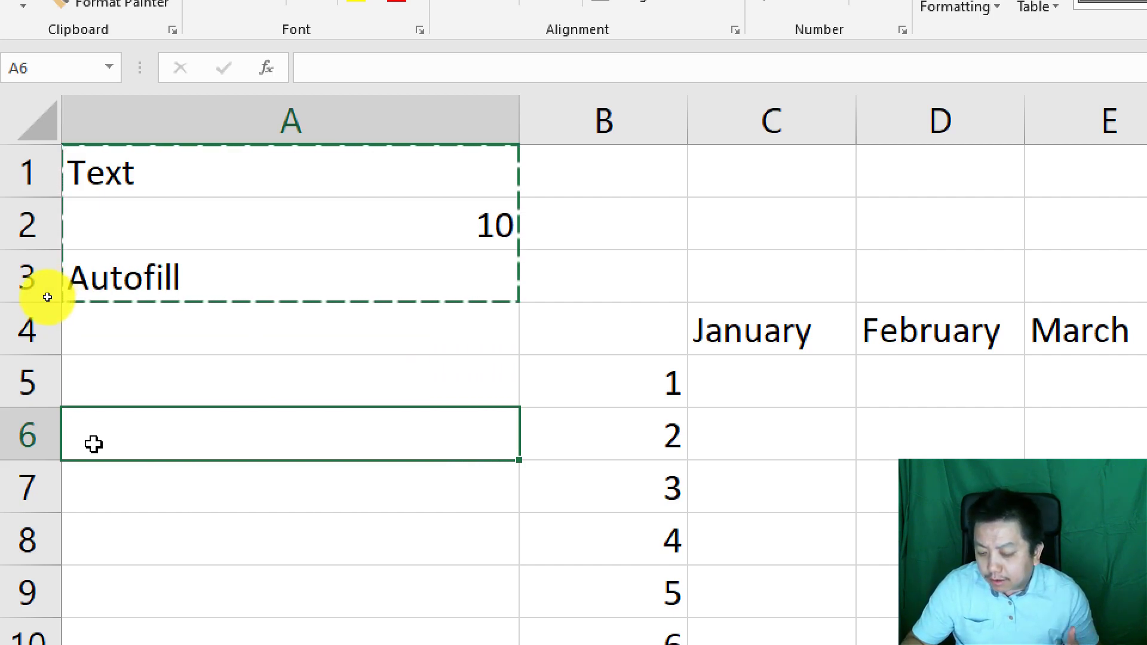
key(ctrl+v)
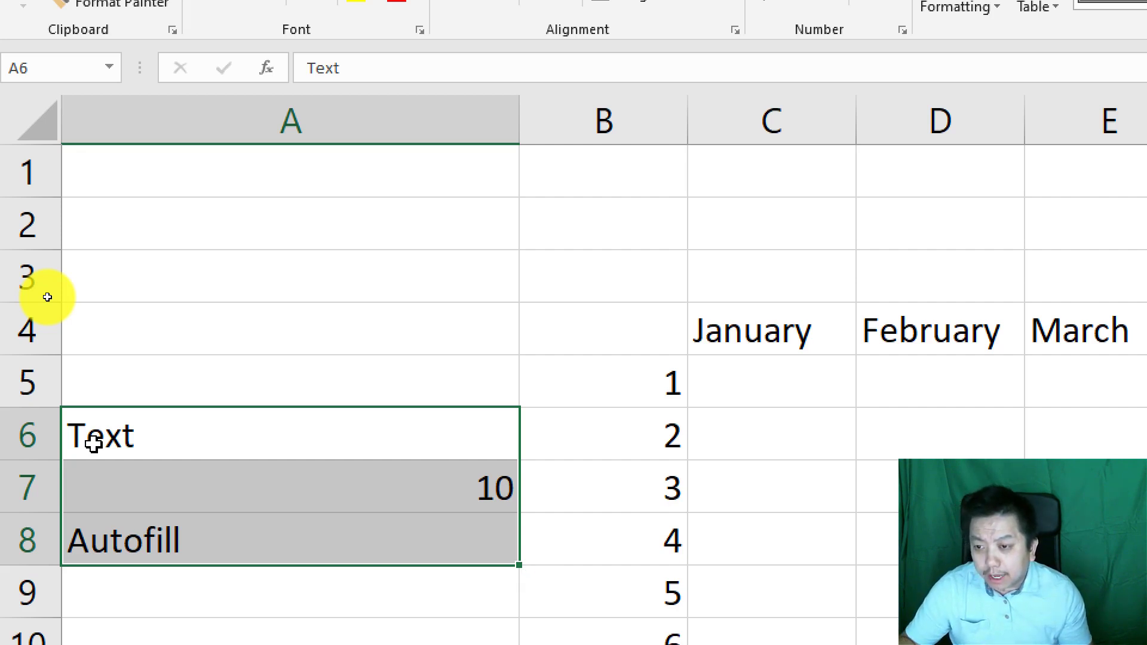
Undo the last cut-and-paste of cells A1 to A3 and clear the pending cut selection
key(ctrl+z)
click(415, 340)
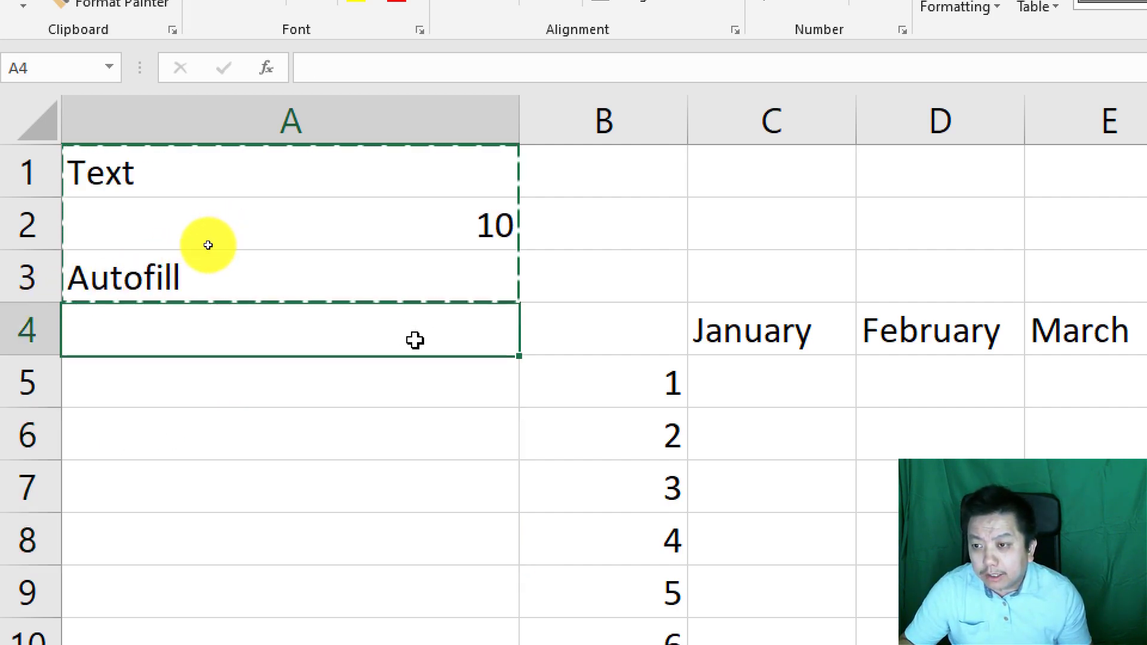
click(250, 383)
double_click(250, 383)
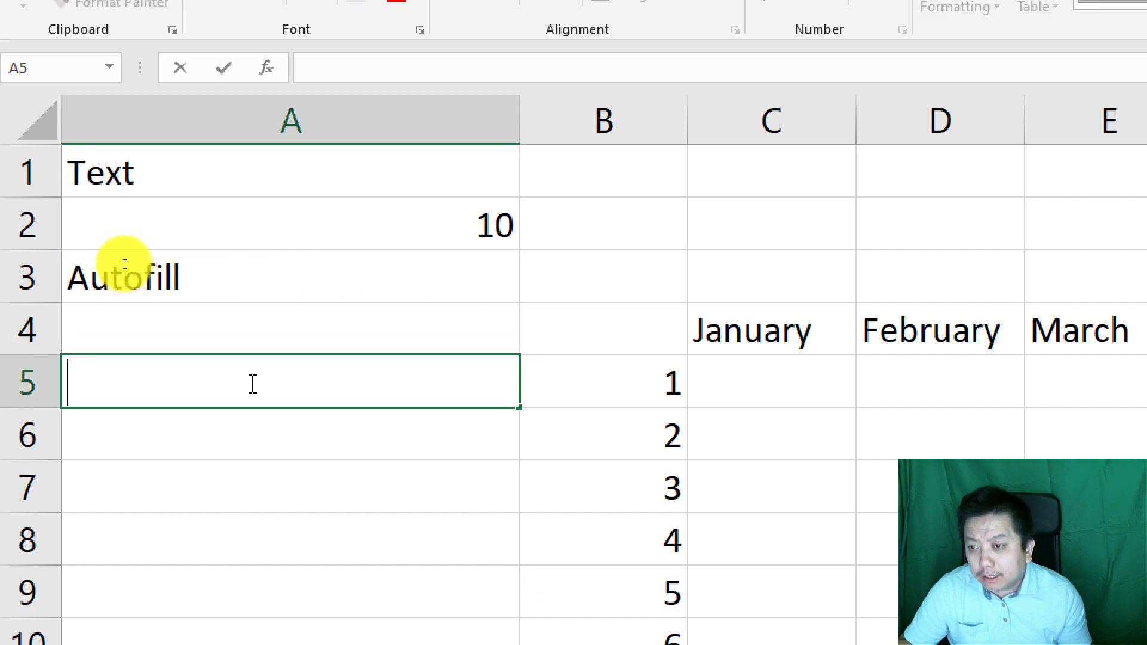
click(223, 343)
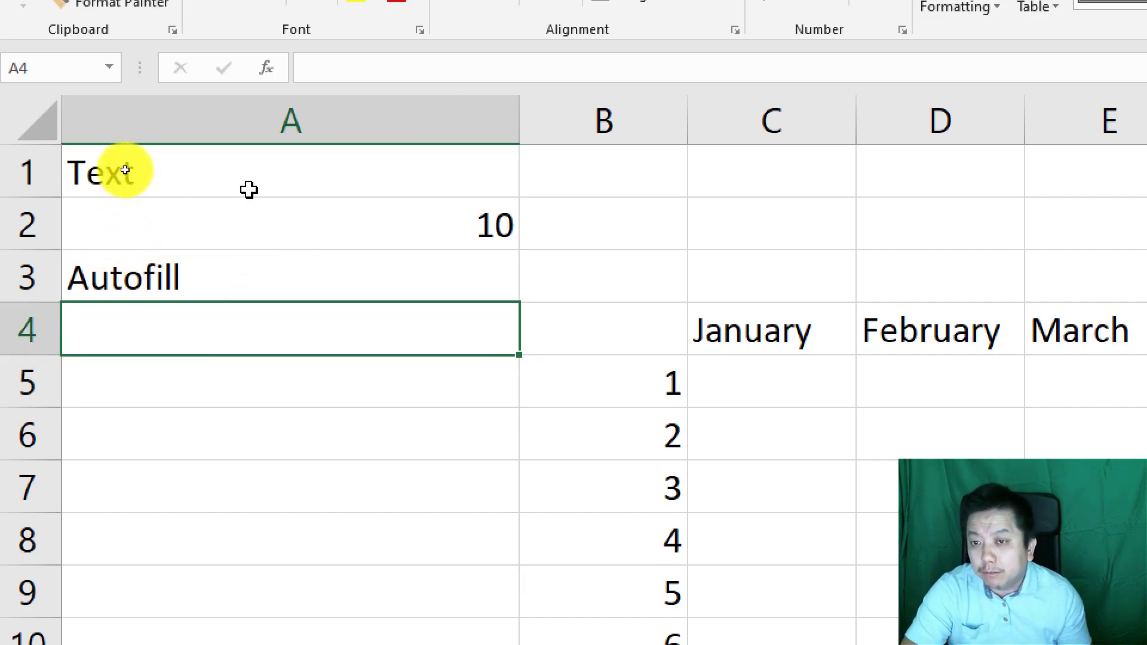
Select cells A1 to A3 and move the block directly to empty cells lower in column A
drag(233, 169, 226, 281)
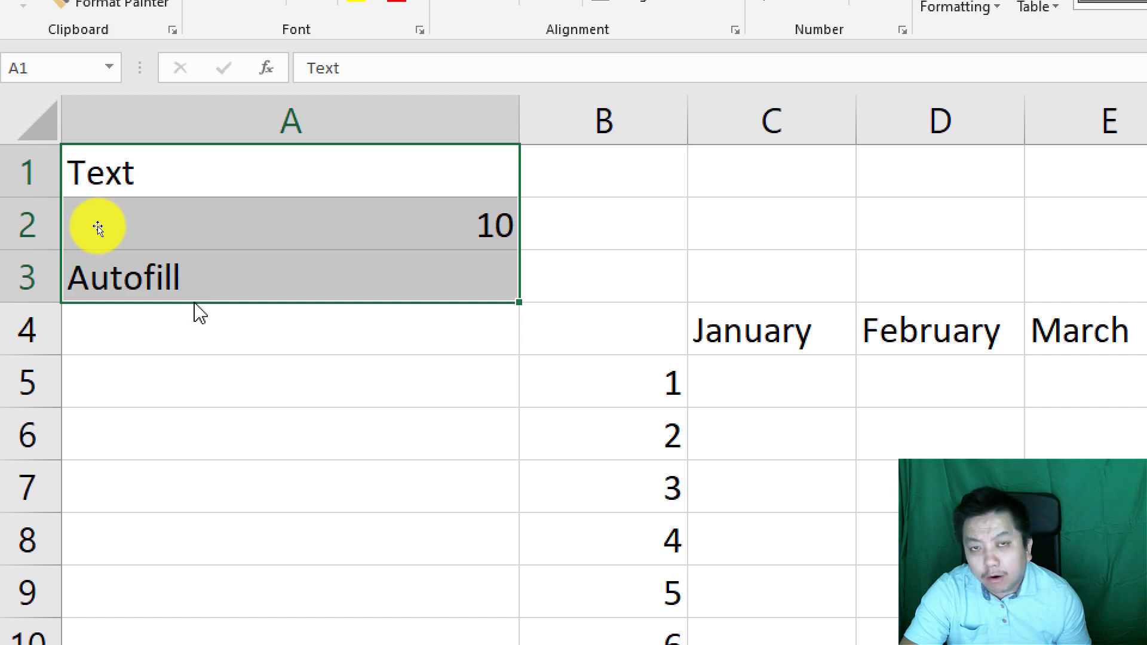
drag(199, 313, 179, 540)
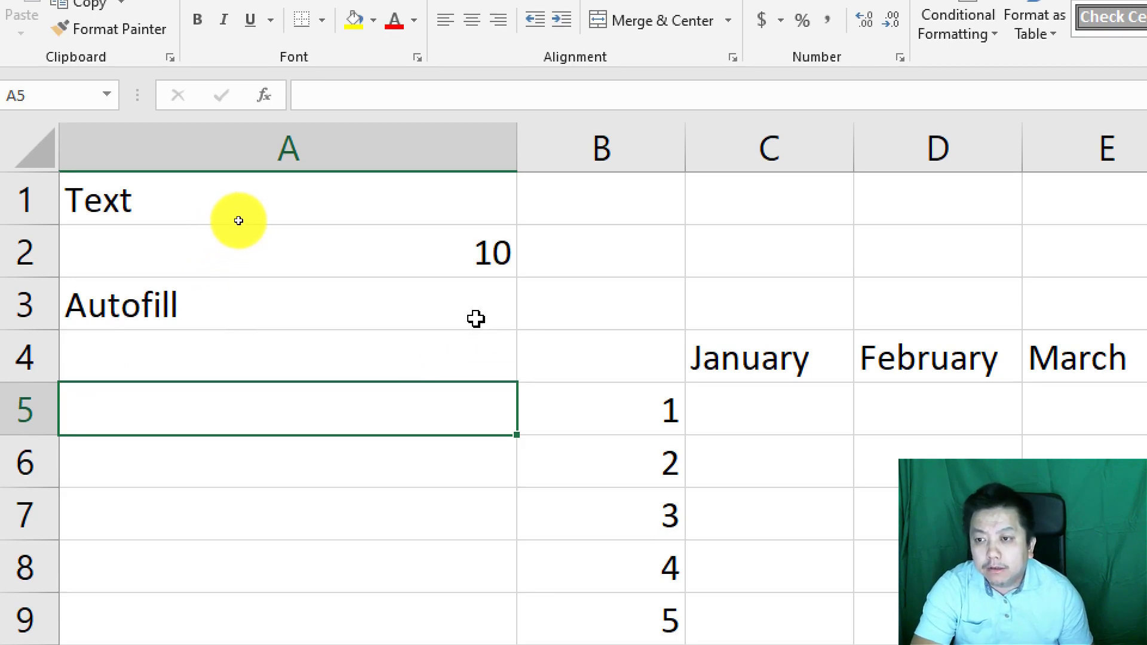
Narrow column A manually until it just fits the word Autofill, and undo the width change
click(329, 150)
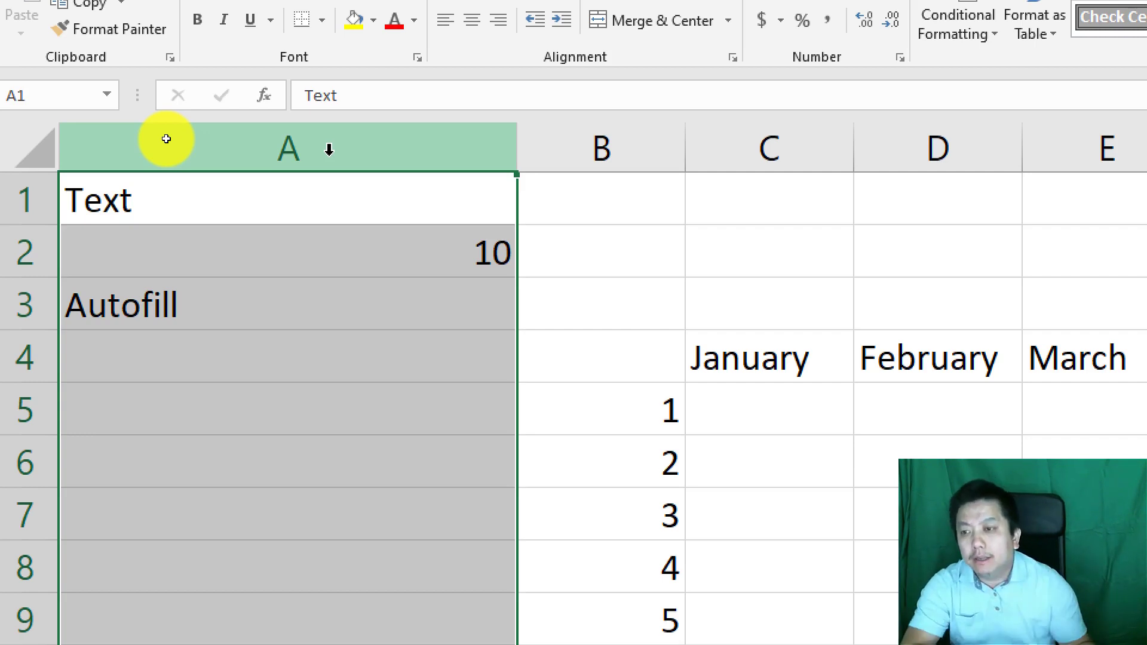
click(368, 196)
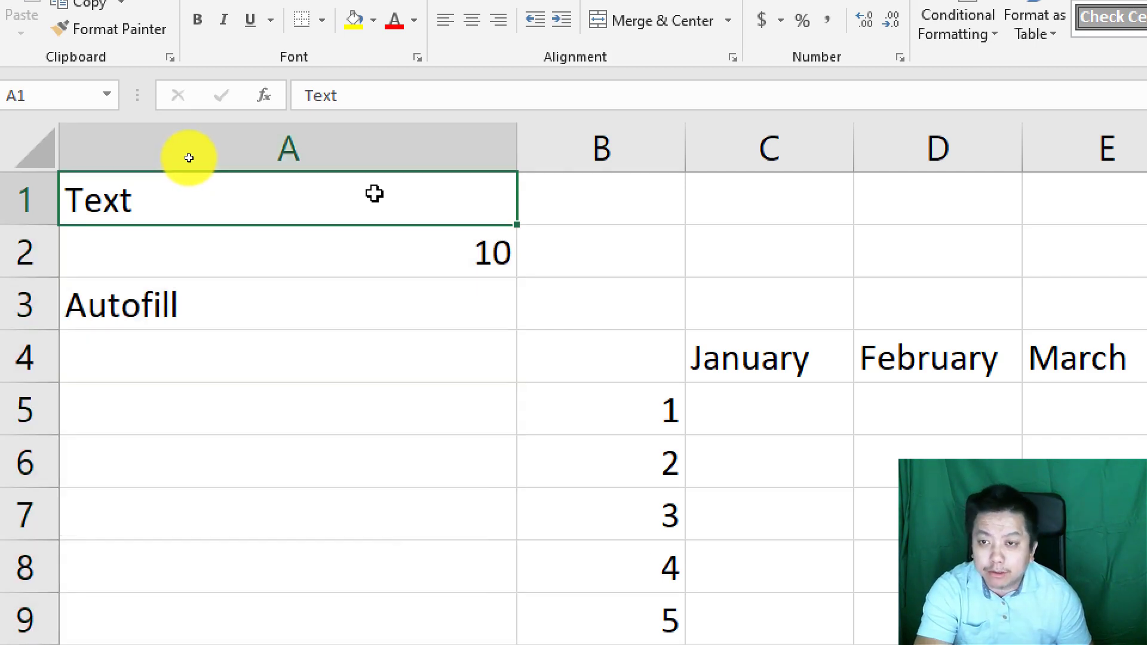
click(368, 146)
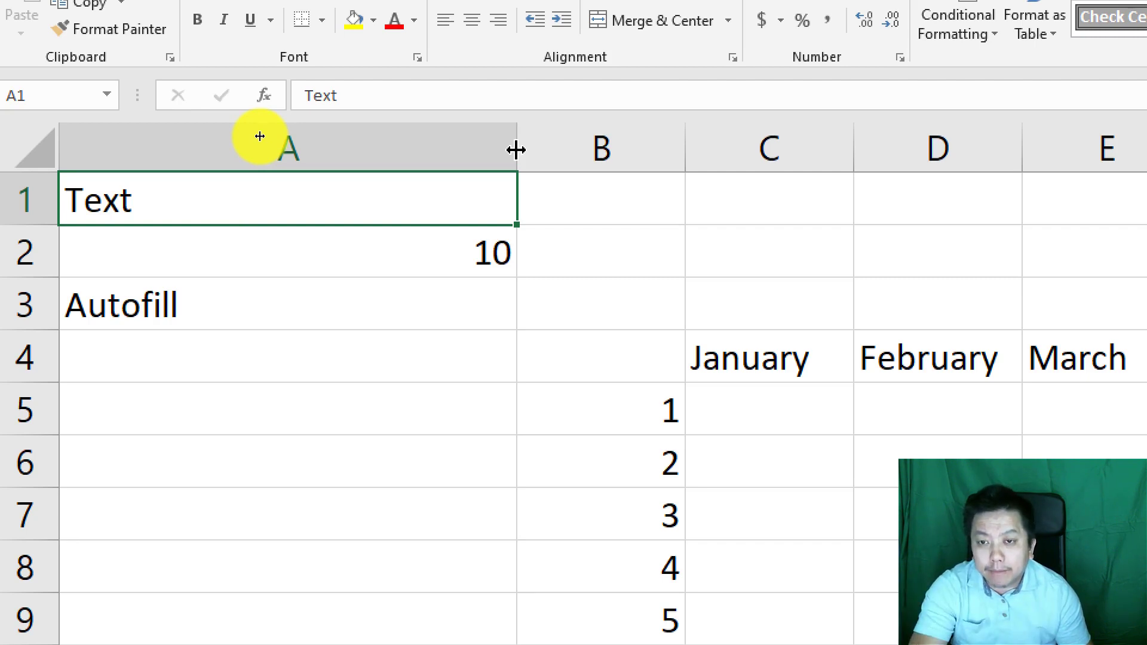
drag(516, 150, 188, 155)
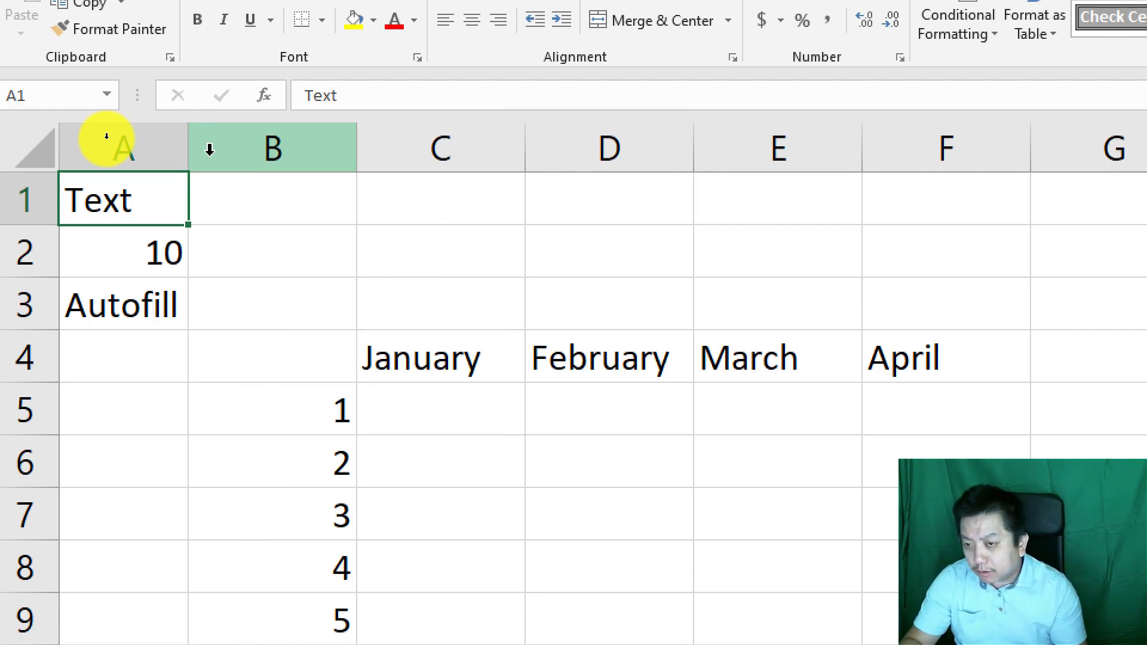
key(ctrl+z)
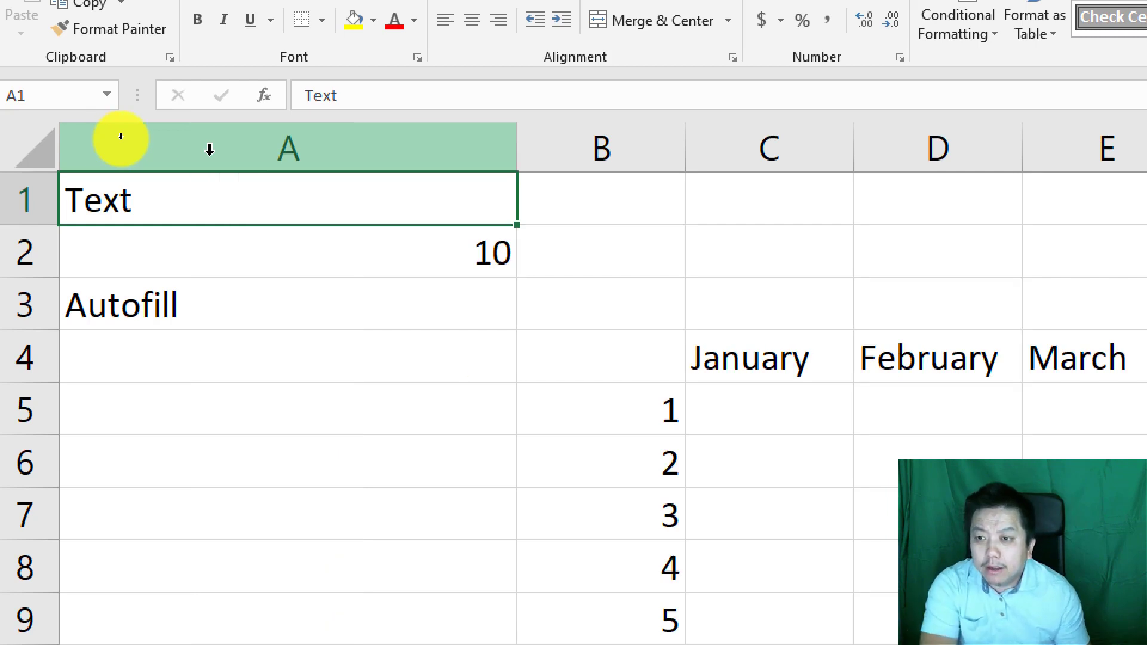
Autofit column A to the width of its contents
click(336, 250)
click(334, 195)
click(327, 253)
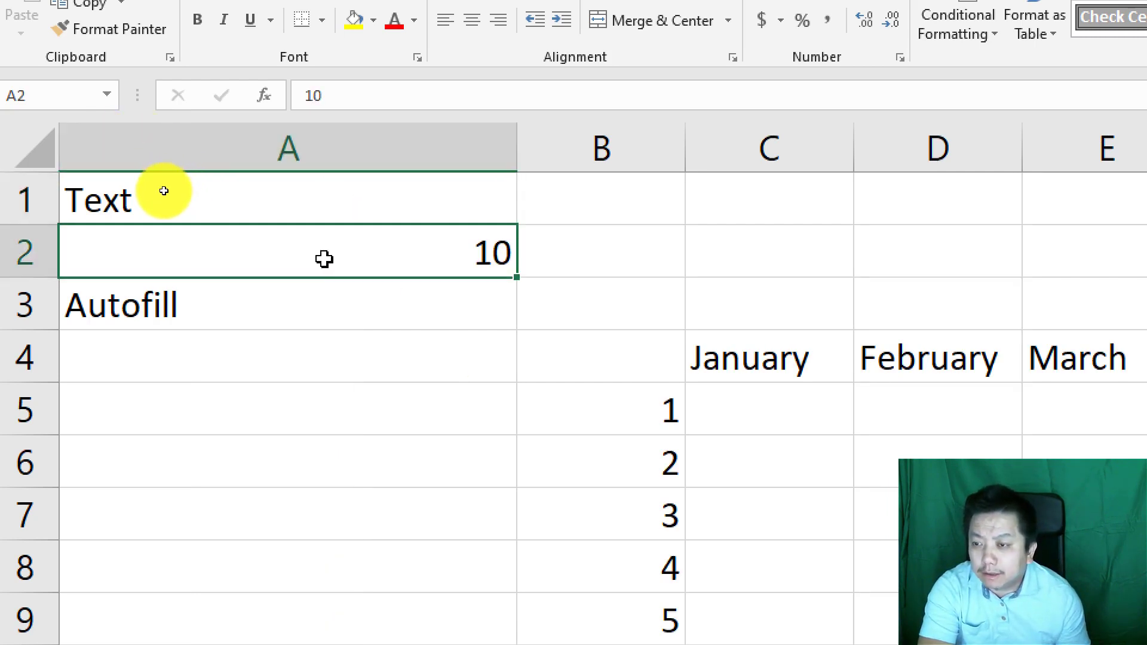
click(268, 323)
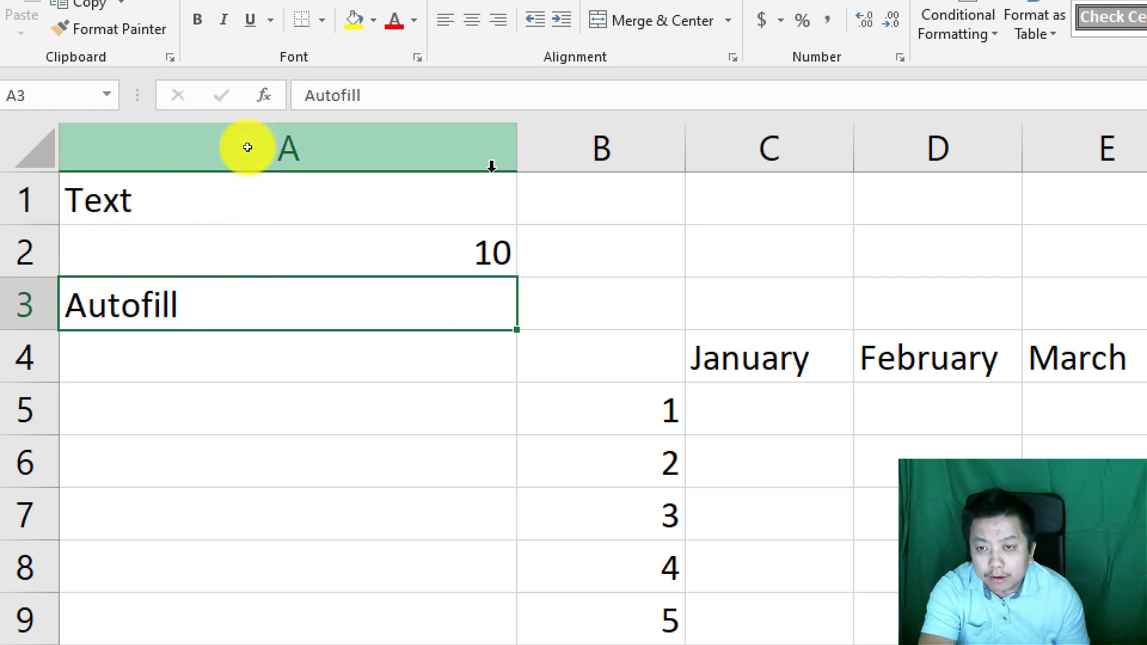
double_click(515, 143)
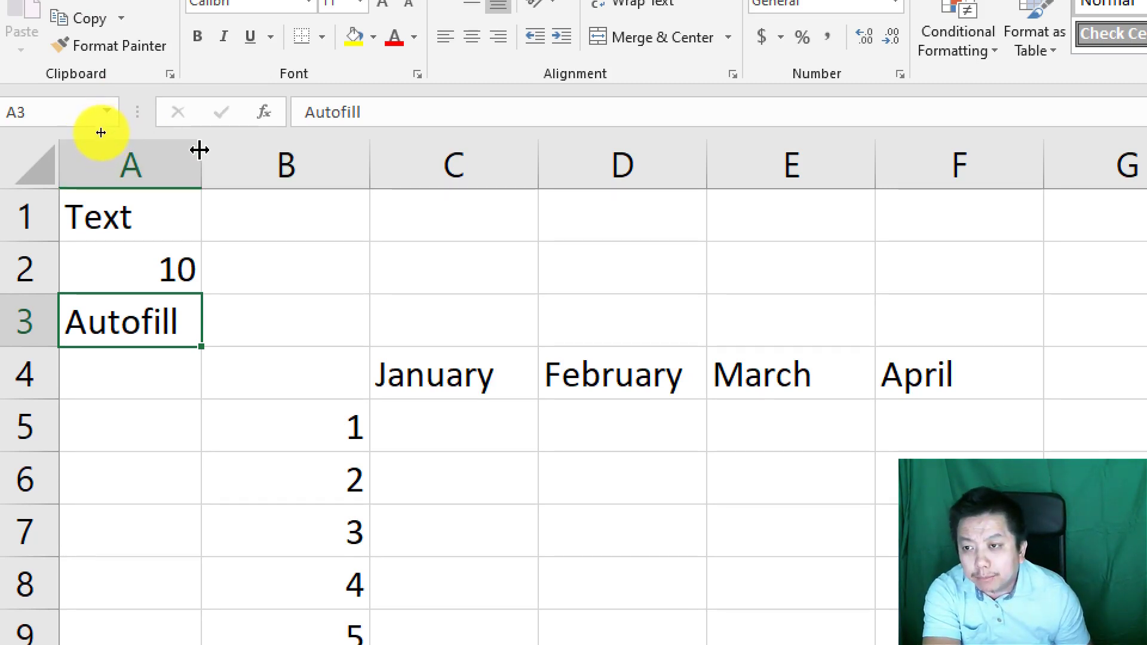
Narrow columns A, B and C one at a time, and undo these width changes together with the autofit of column A
drag(204, 169, 151, 169)
drag(327, 171, 263, 170)
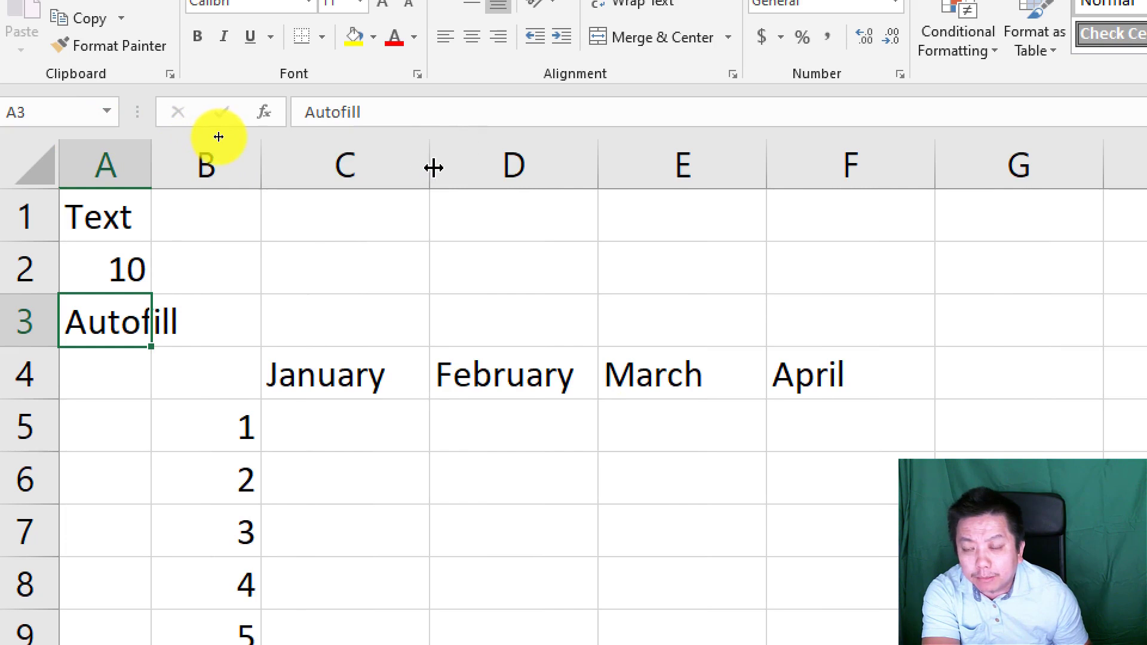
drag(429, 167, 383, 170)
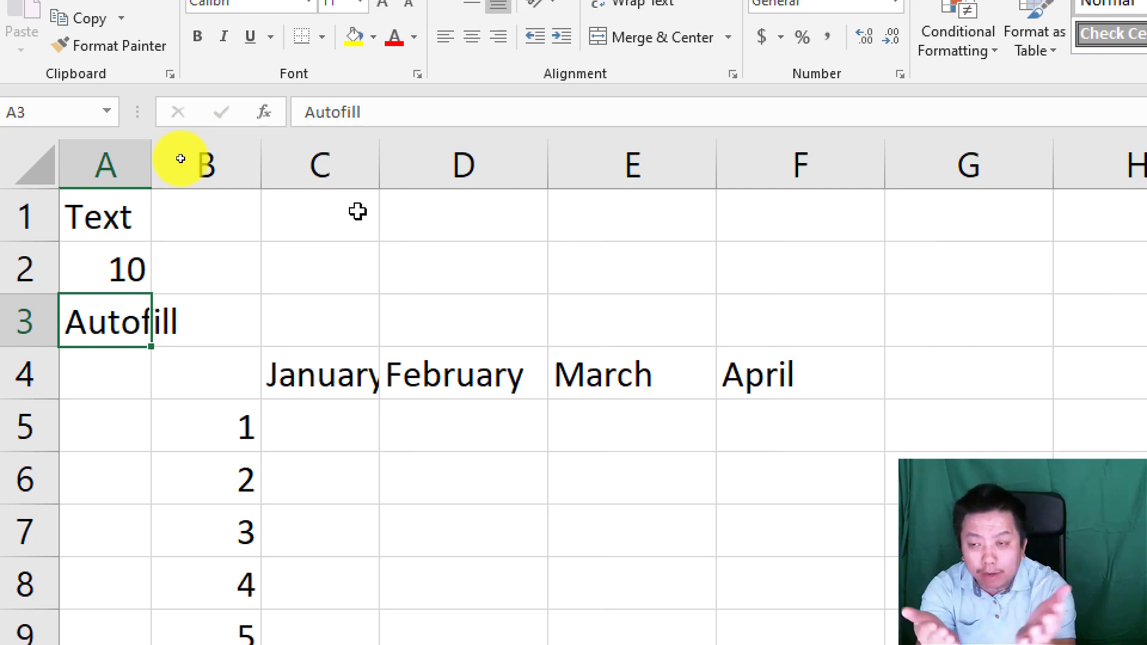
key(ctrl+z)
key(ctrl+z)
key(ctrl+z)
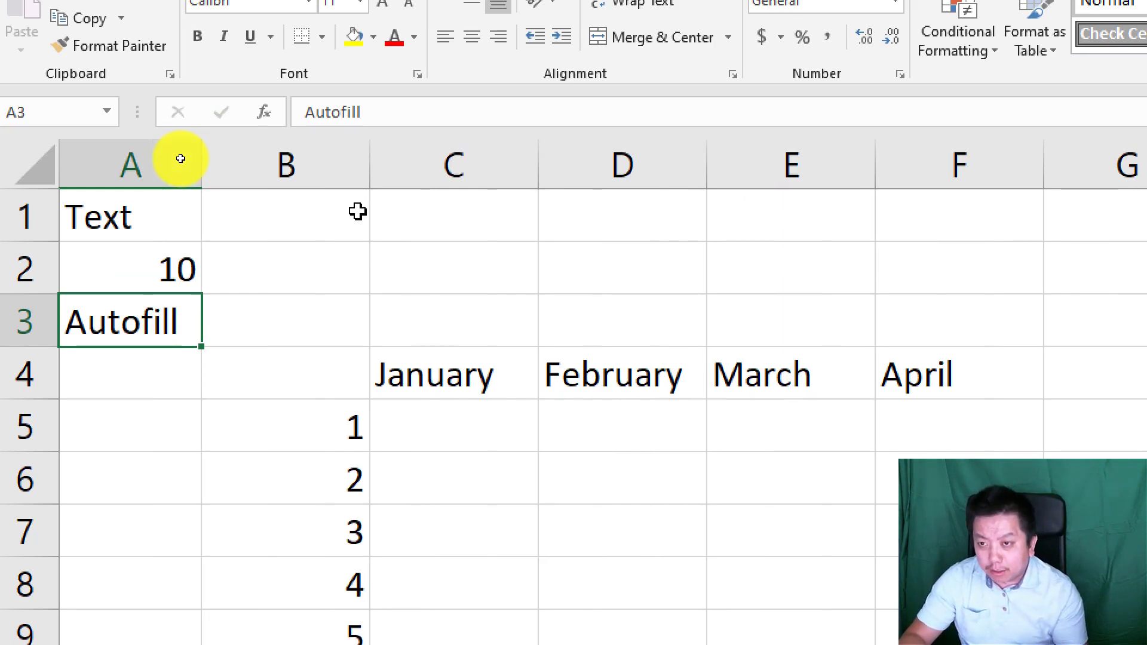
key(ctrl+z)
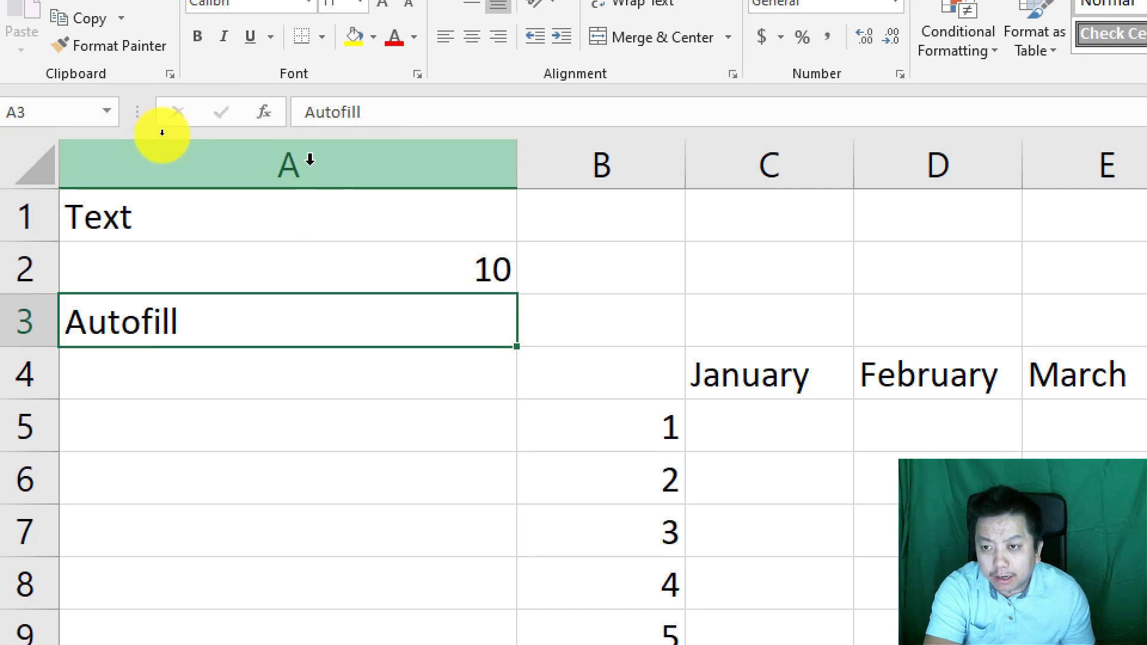
Select columns A through D and resize them together to one equal width just wide enough for February
click(346, 166)
drag(346, 168, 872, 161)
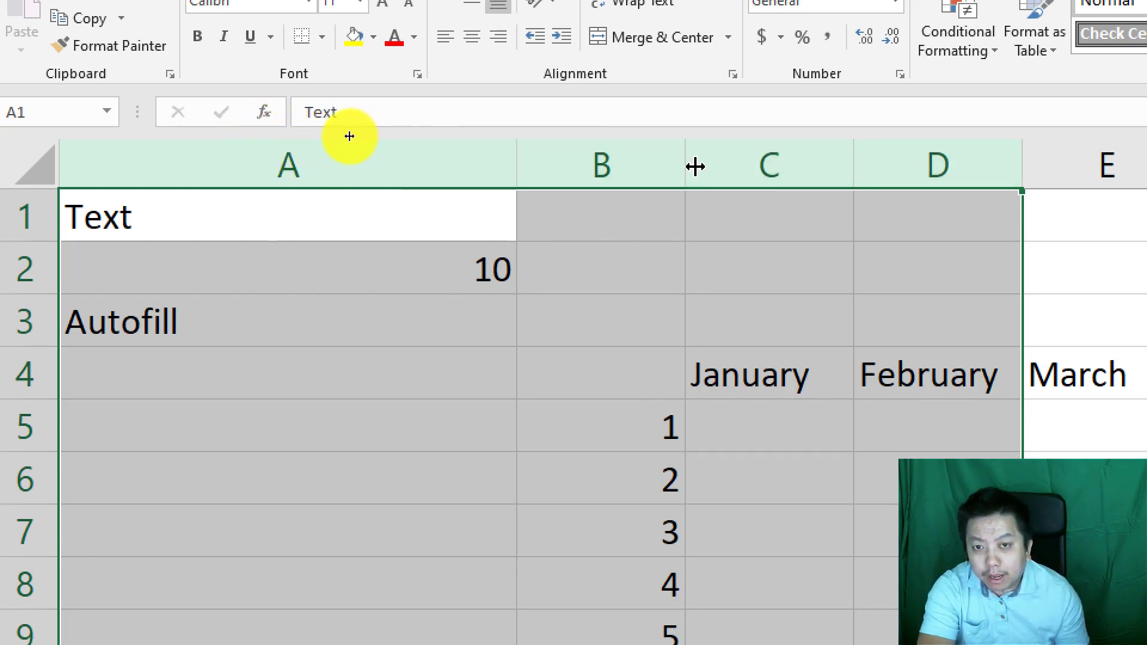
drag(685, 164, 661, 159)
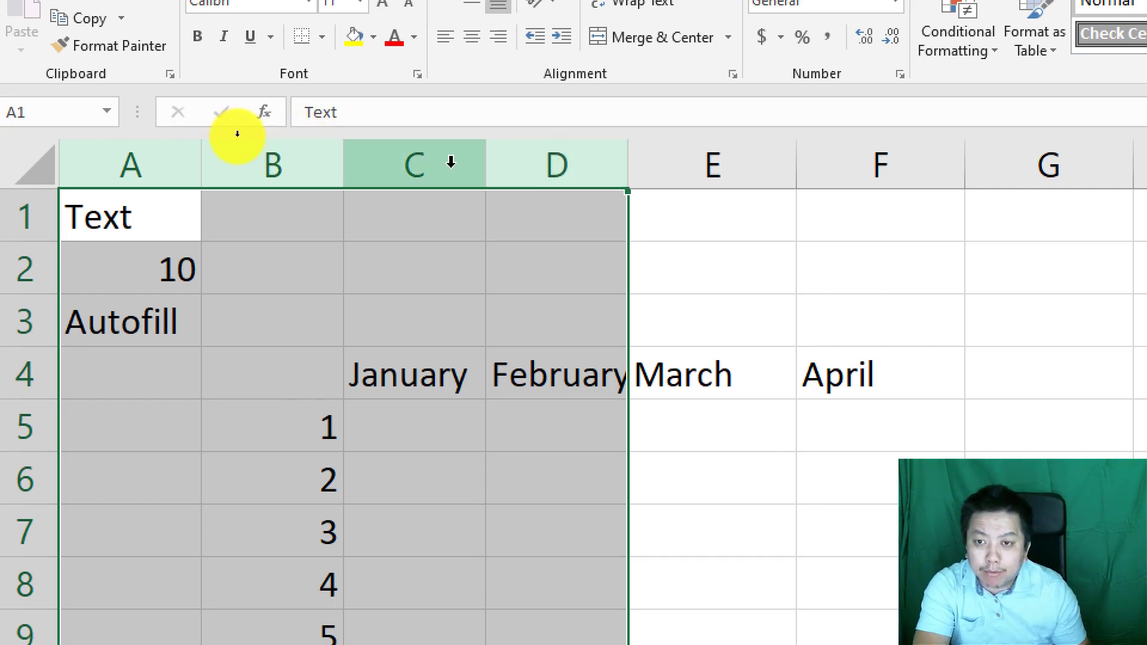
drag(486, 165, 496, 161)
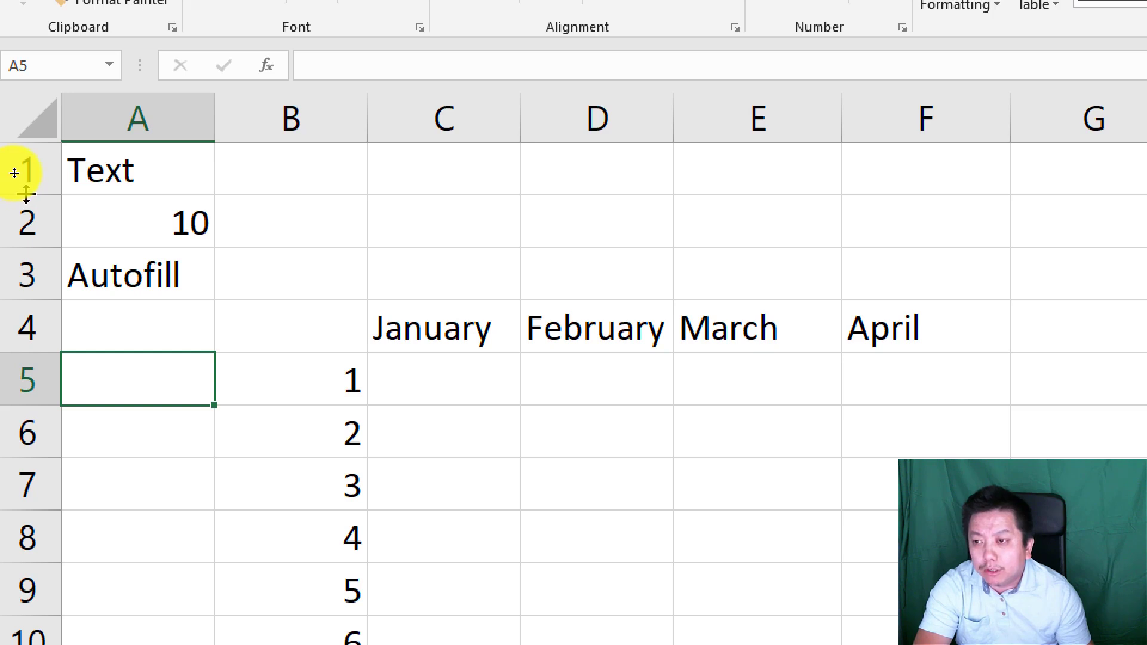
Increase the height of row 1 twice, and undo the second increase
drag(28, 194, 16, 284)
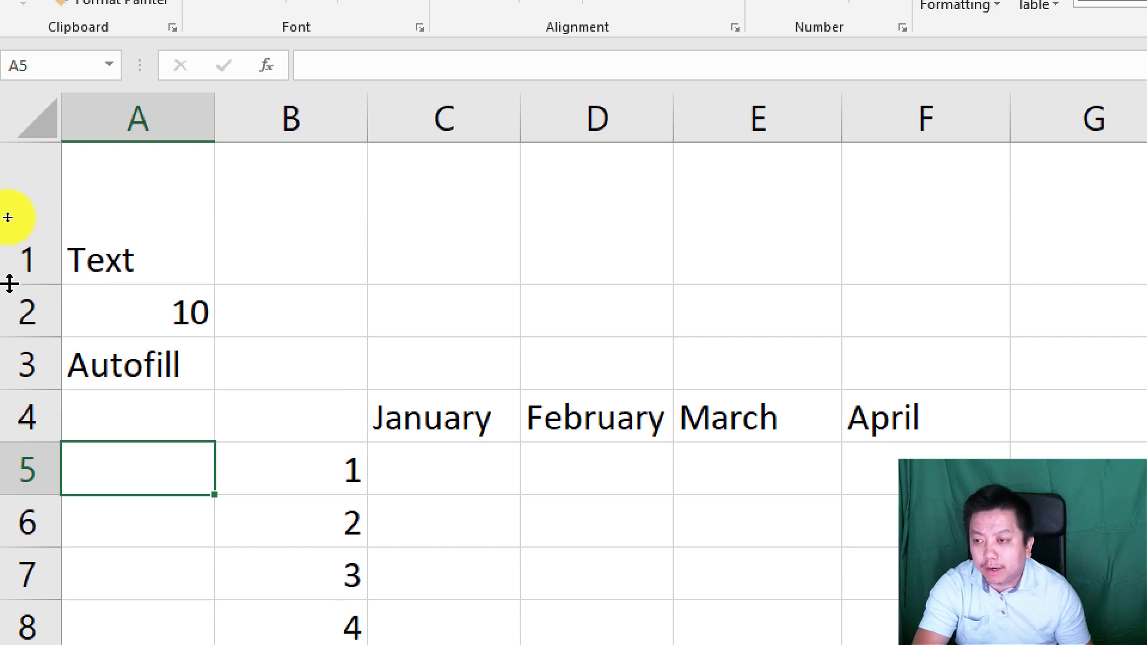
drag(23, 285, 23, 515)
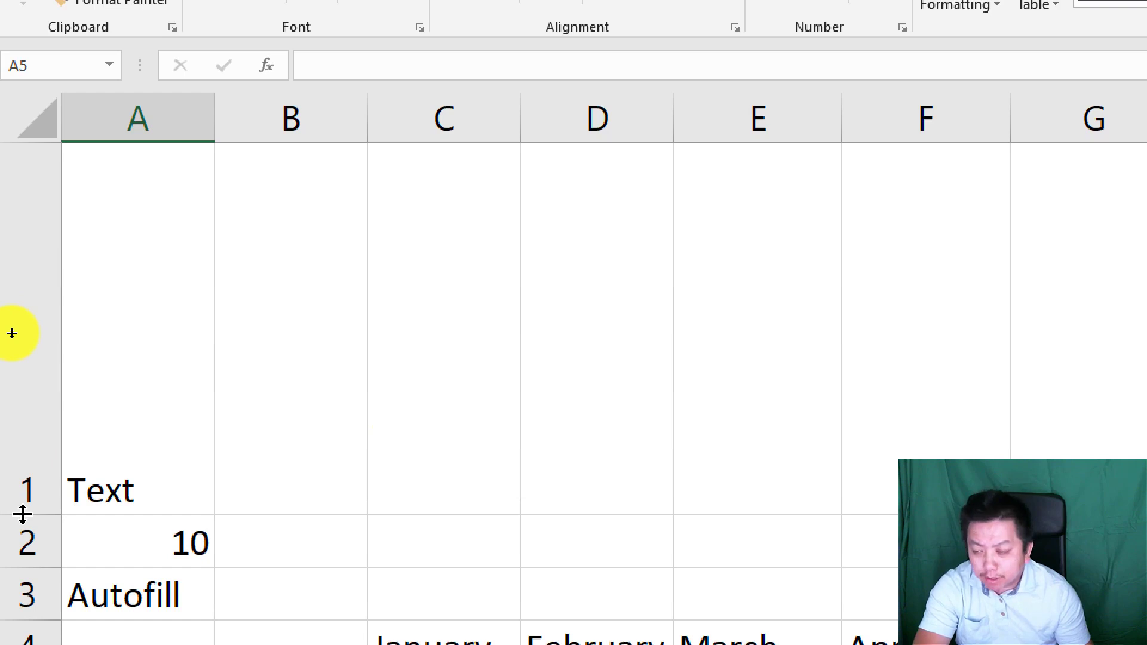
key(ctrl+z)
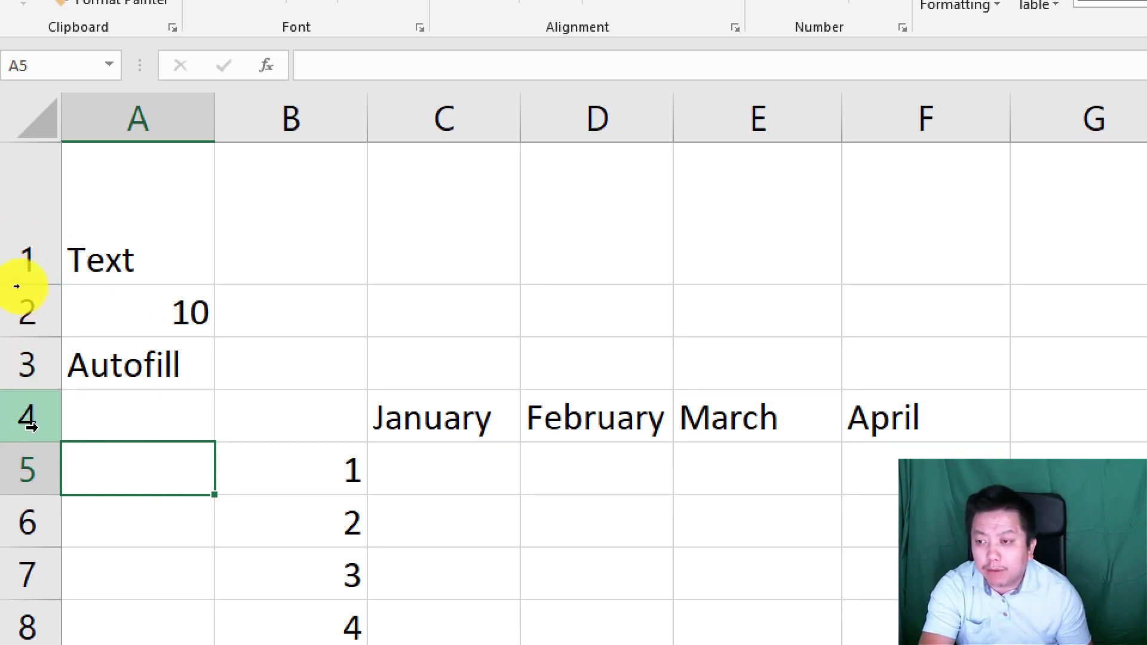
Select rows 1 to 4 and shrink them together to one equal, shorter height
click(18, 179)
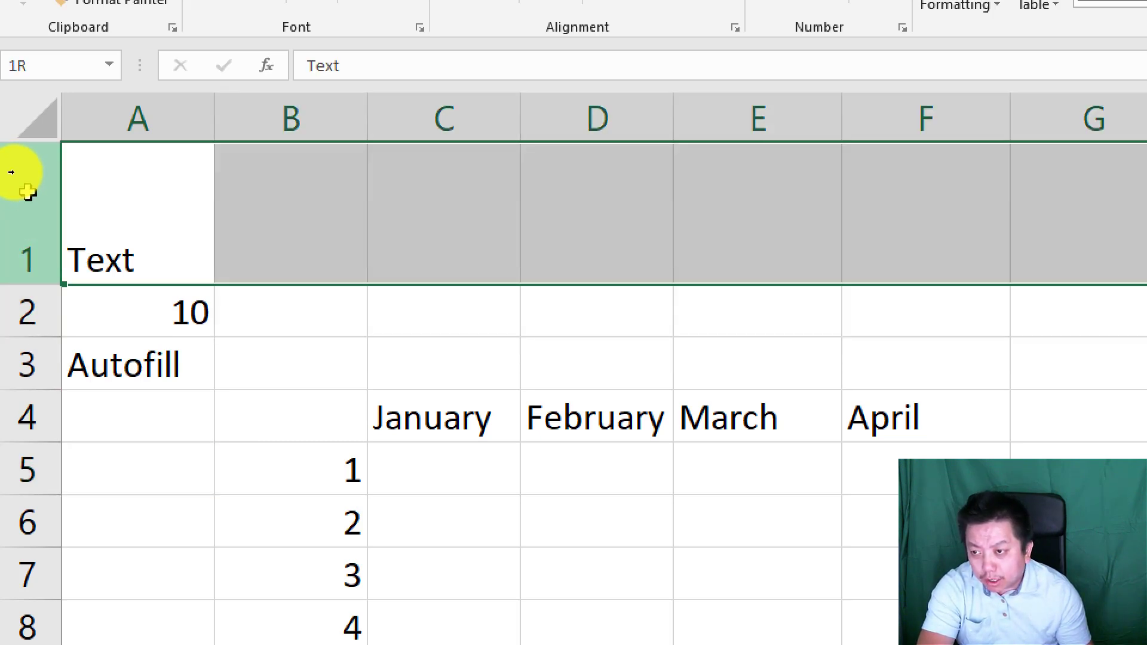
drag(25, 284, 12, 432)
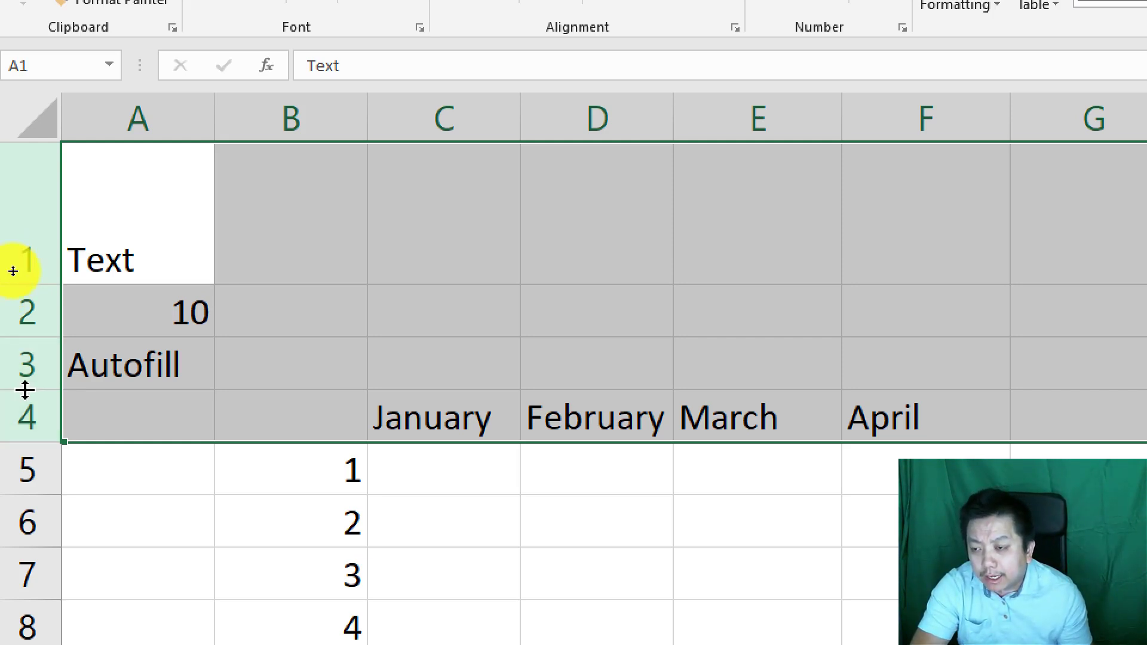
drag(25, 390, 16, 376)
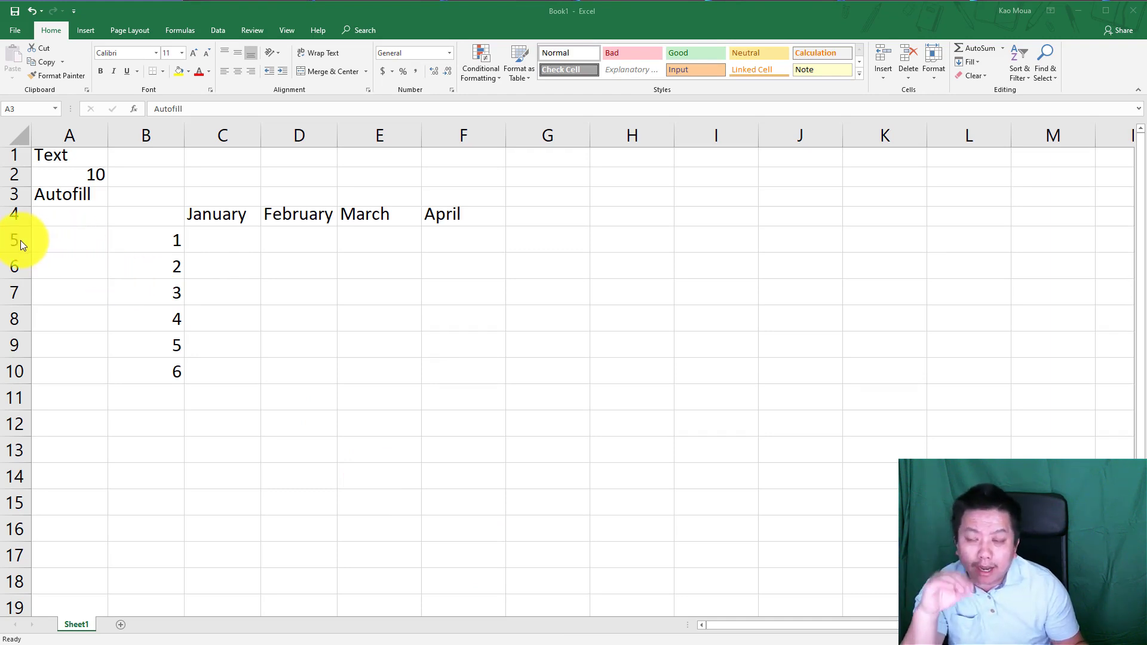
Set the height of row 5 to exactly 30
click(56, 241)
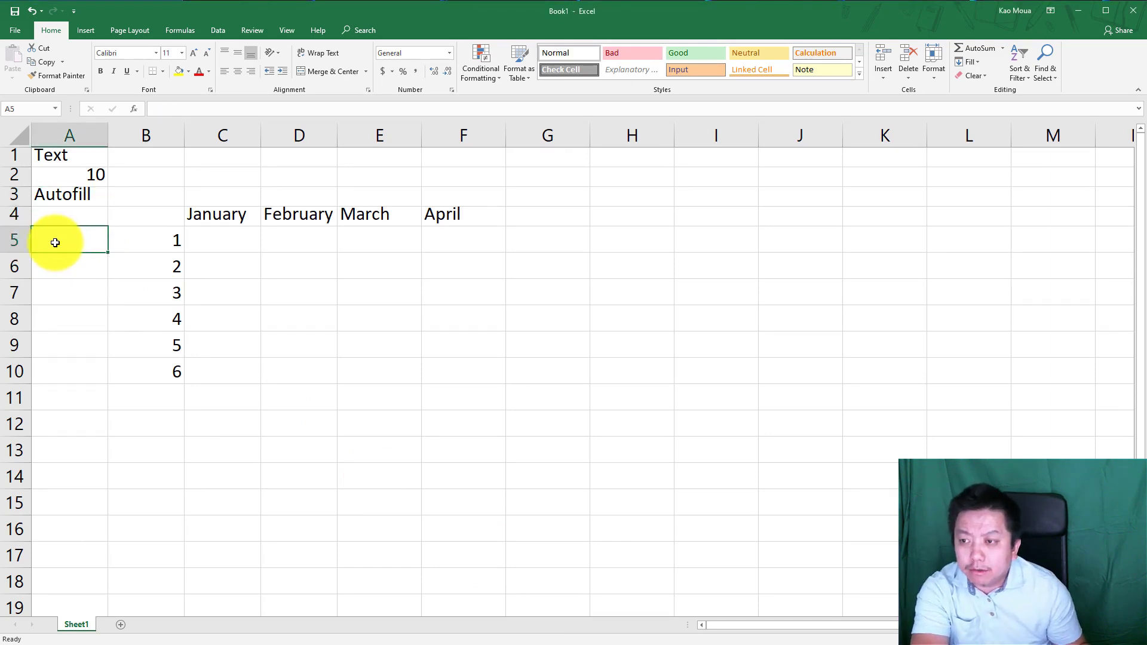
click(14, 237)
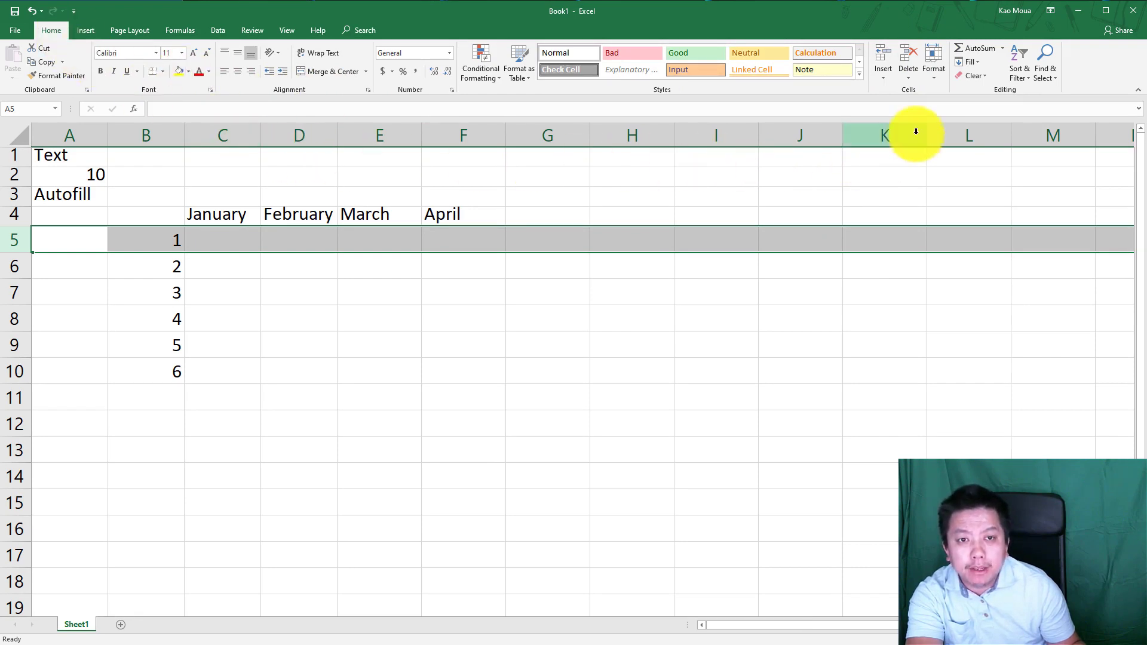
click(934, 77)
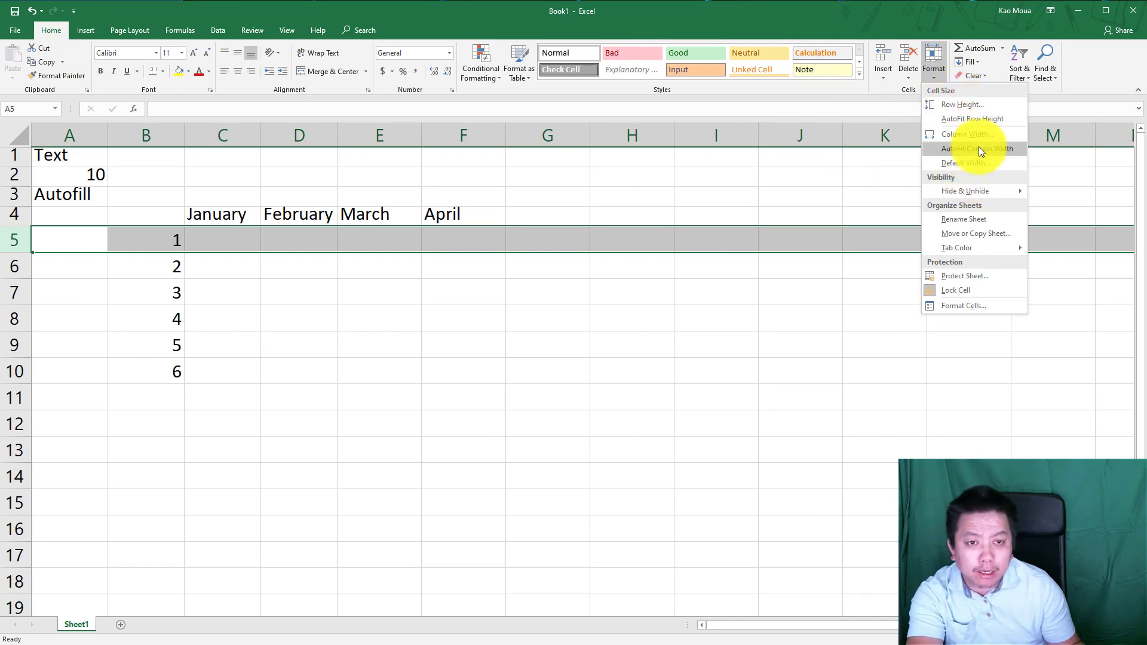
click(959, 104)
drag(299, 219, 301, 272)
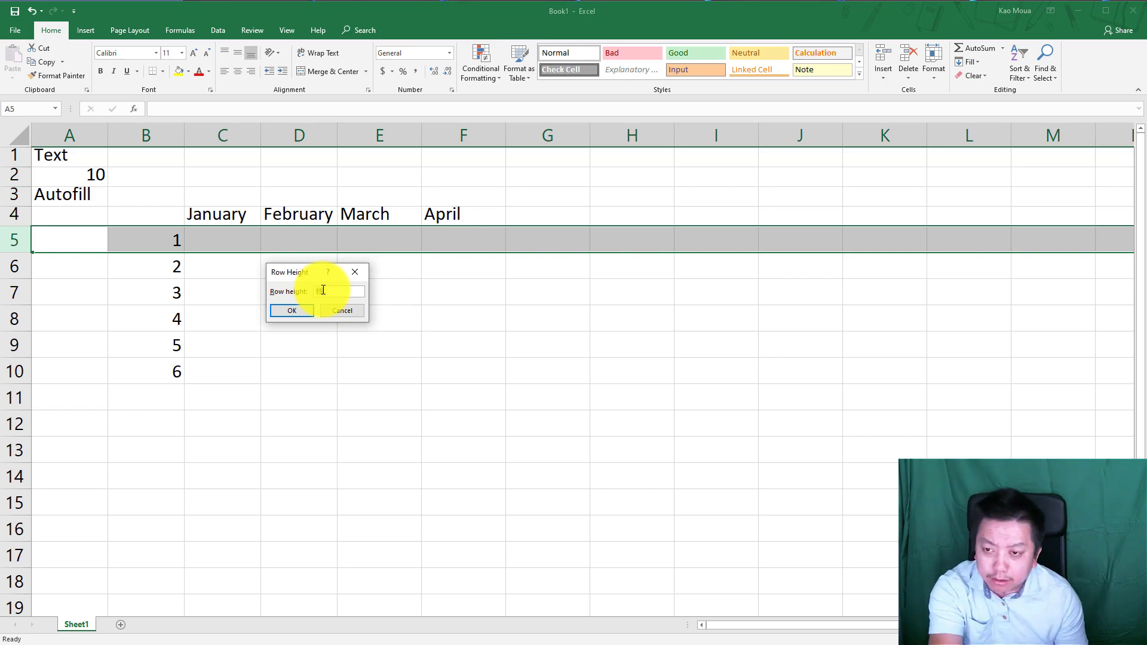
text(30)
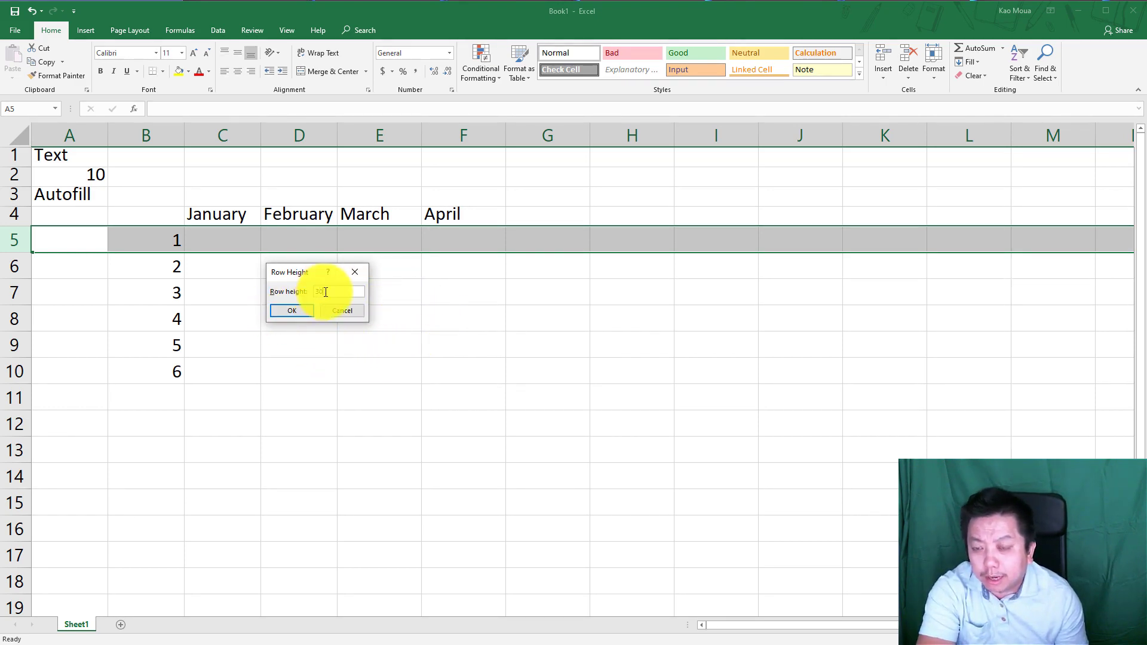
click(292, 310)
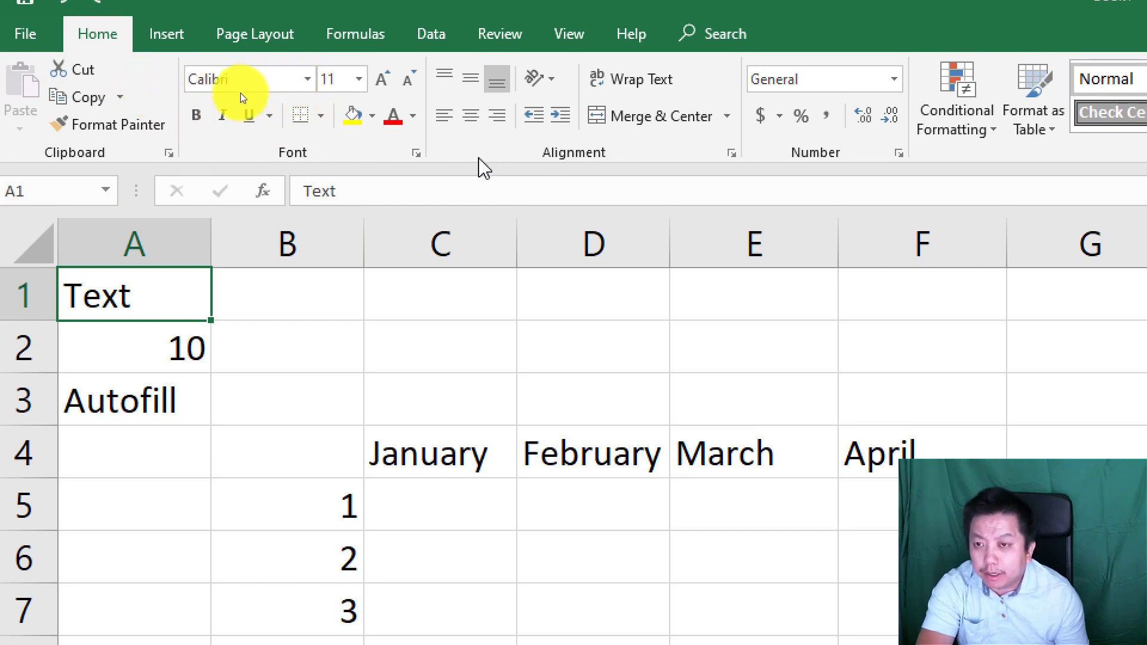
Replace the text in cell A1 with Title and keep that cell selected
click(132, 332)
click(136, 298)
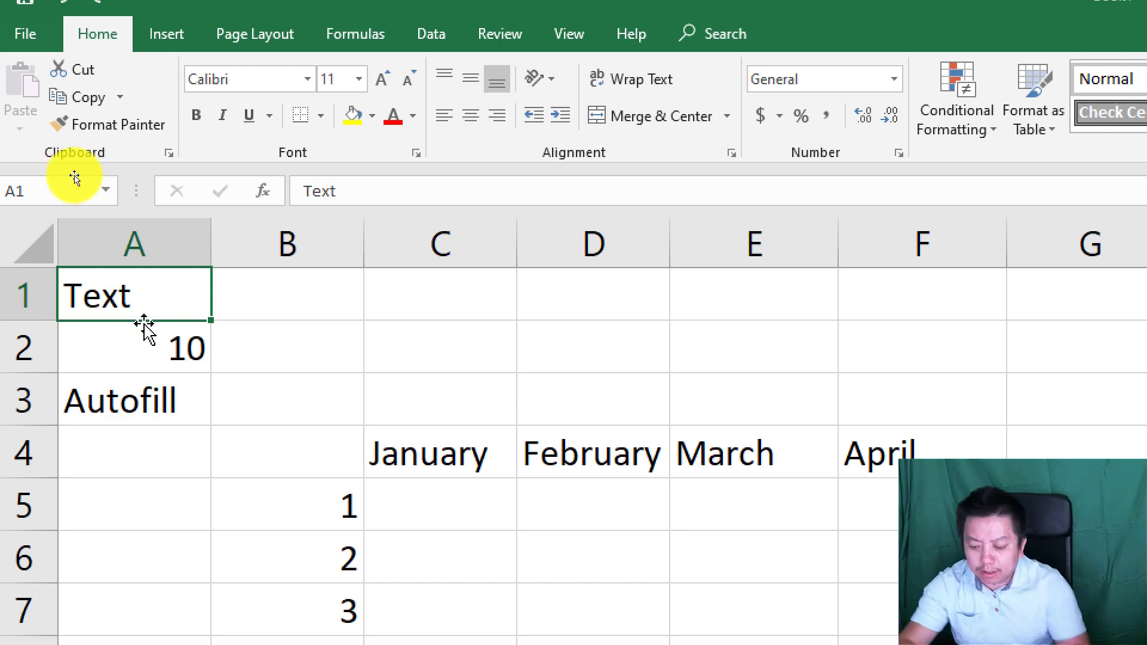
text(Title)
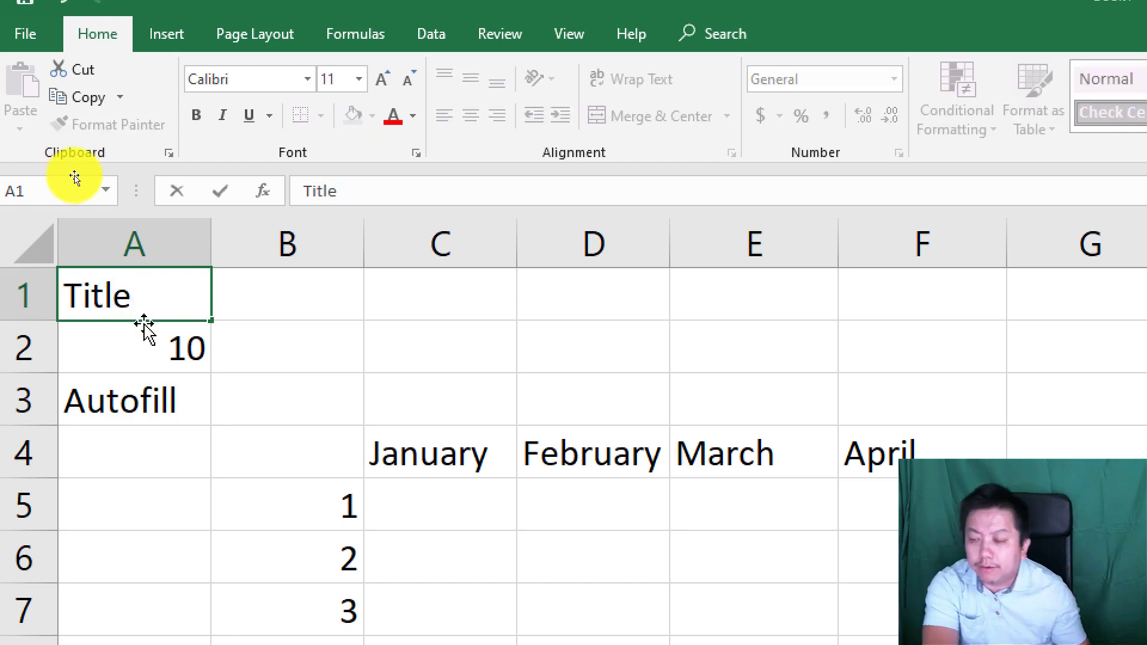
key(Return)
click(127, 296)
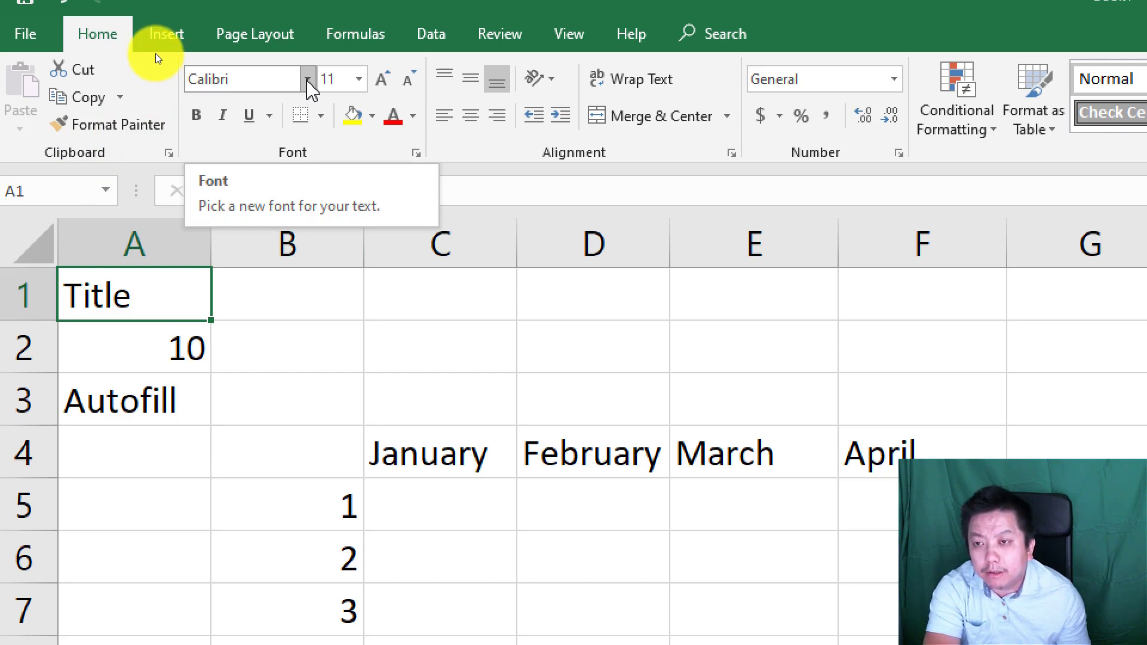
Set the font of the title in cell A1 to AcmeFont at size 10
click(308, 80)
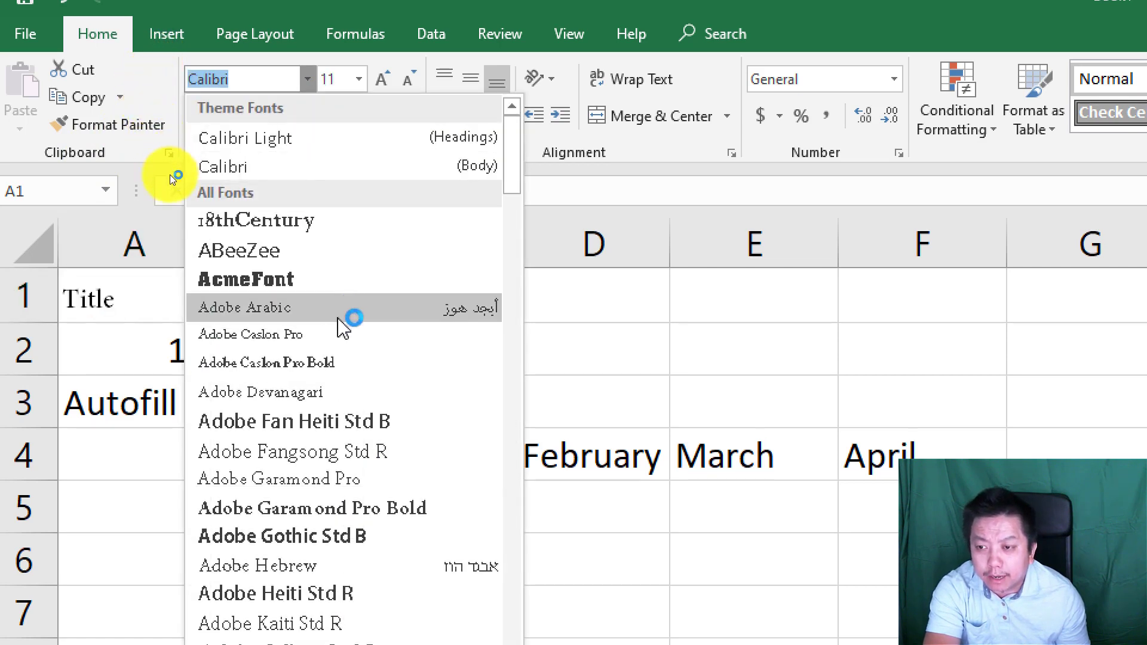
click(256, 281)
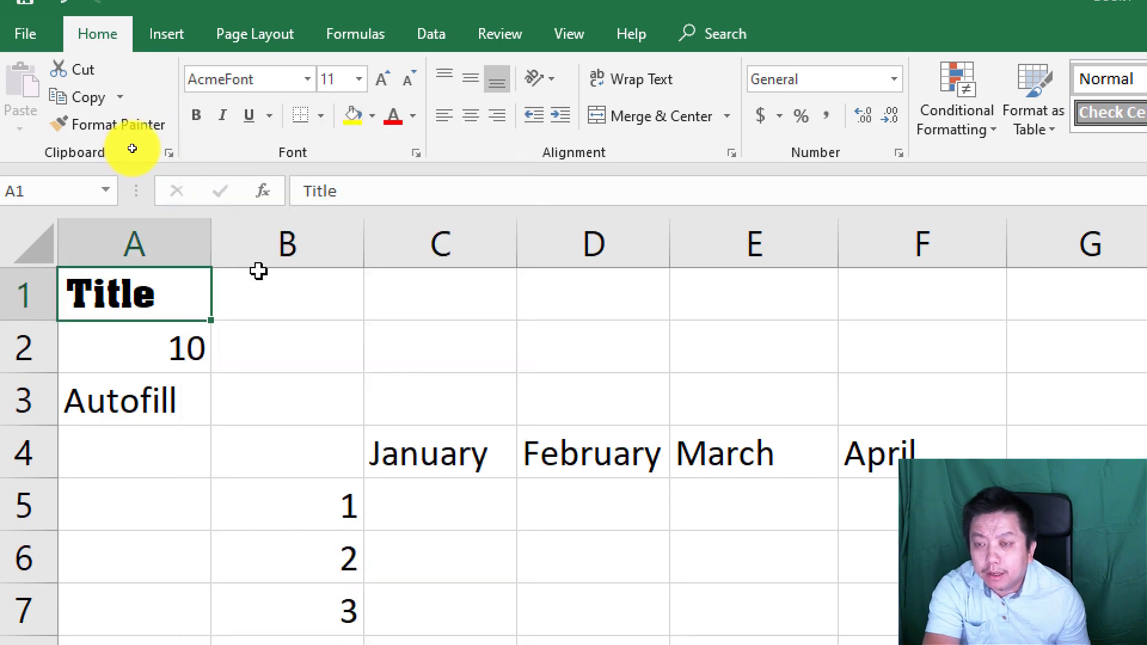
click(359, 80)
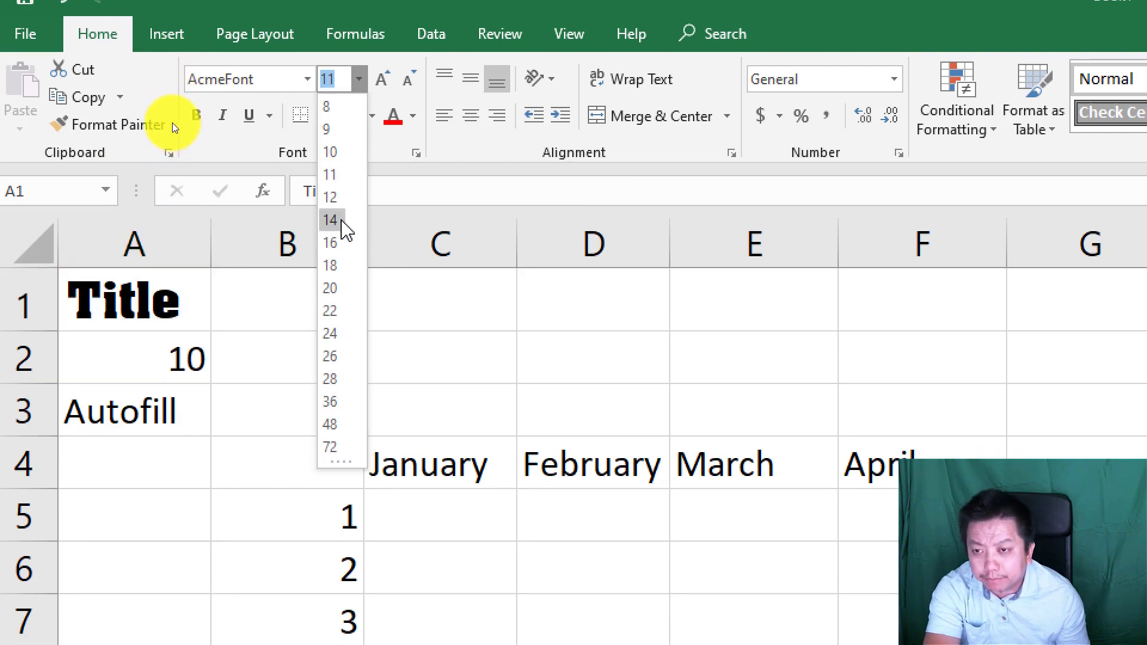
click(331, 156)
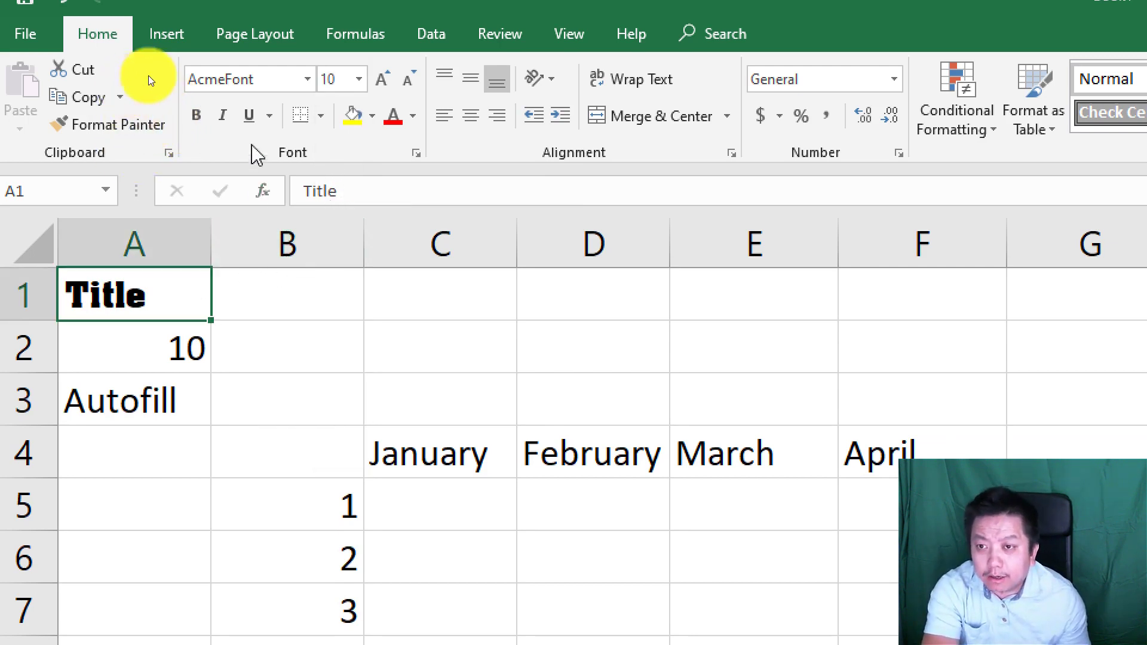
Color the title text in cell A1 standard green and fill the cell with yellow
click(413, 116)
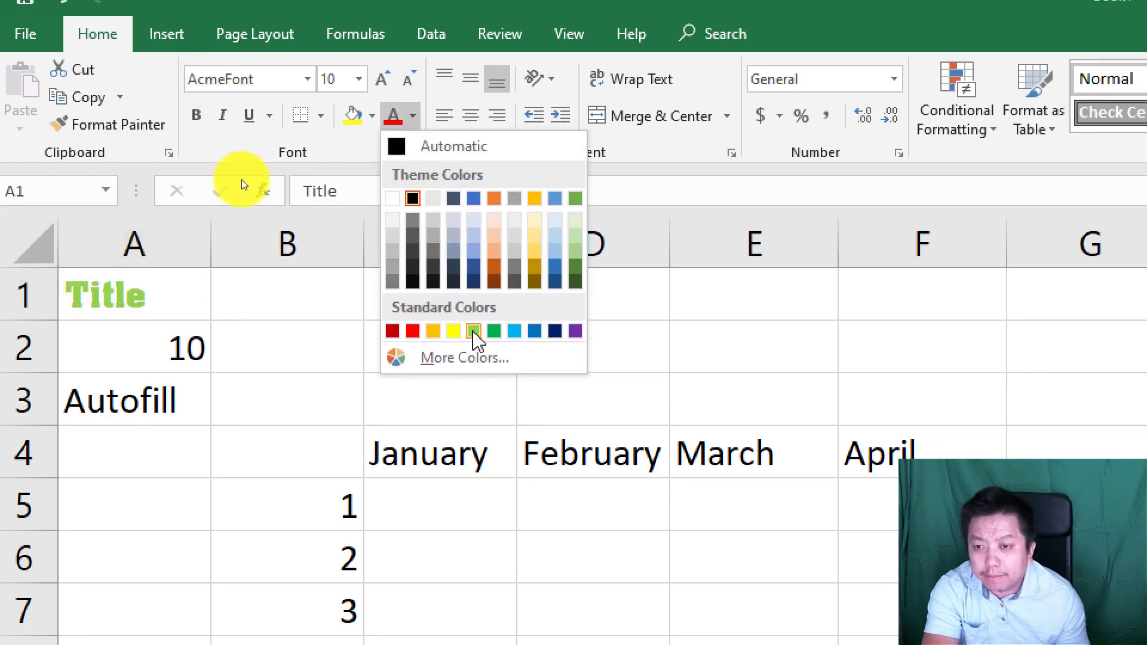
click(494, 331)
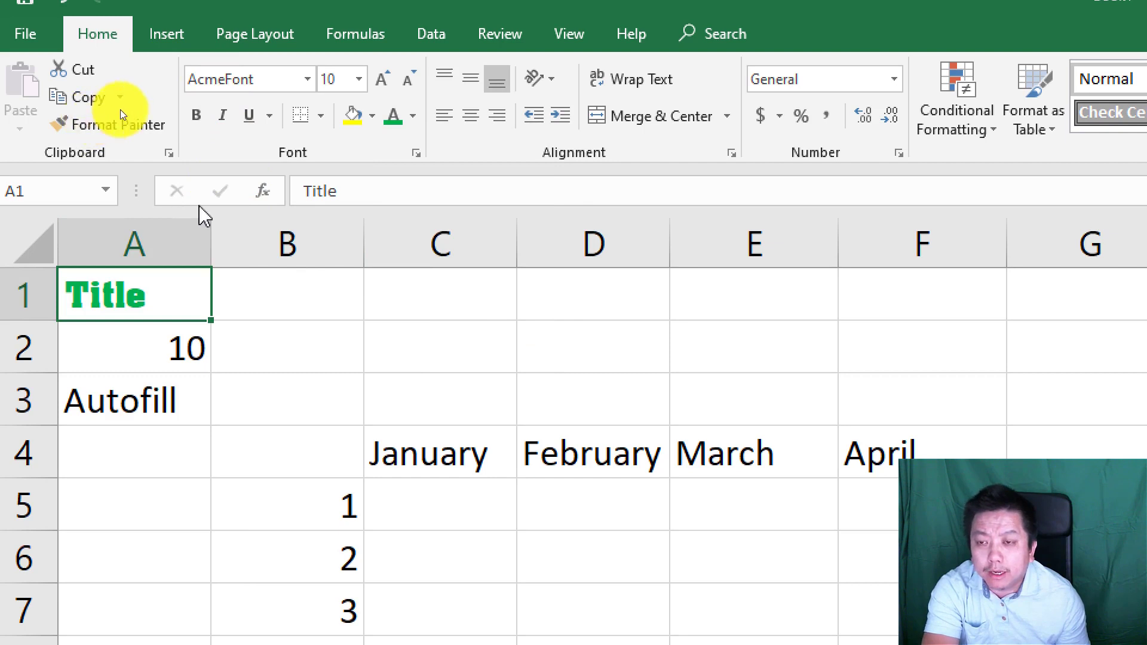
click(371, 117)
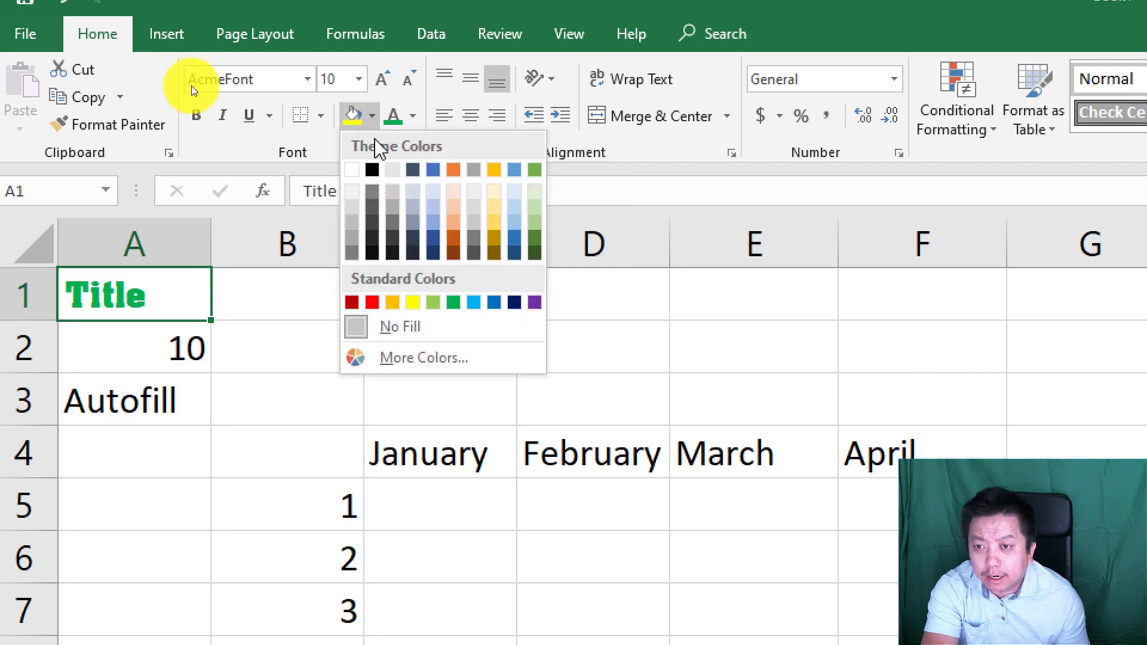
click(419, 300)
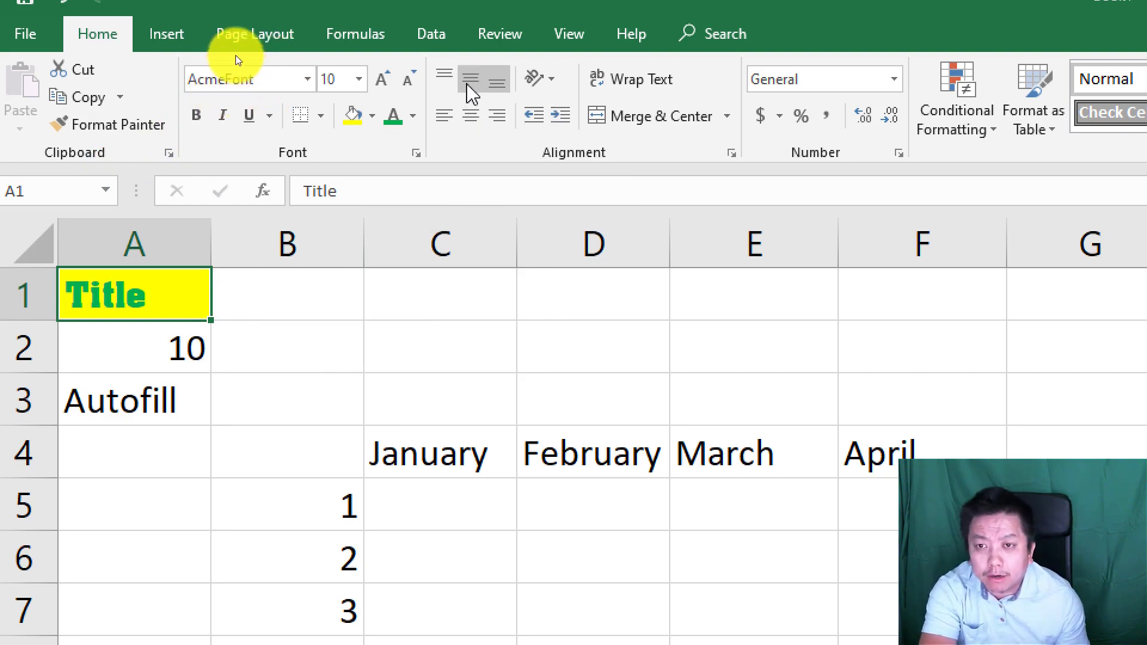
Try different horizontal and vertical alignments on the title in A1, finishing with middle and left alignment
click(465, 119)
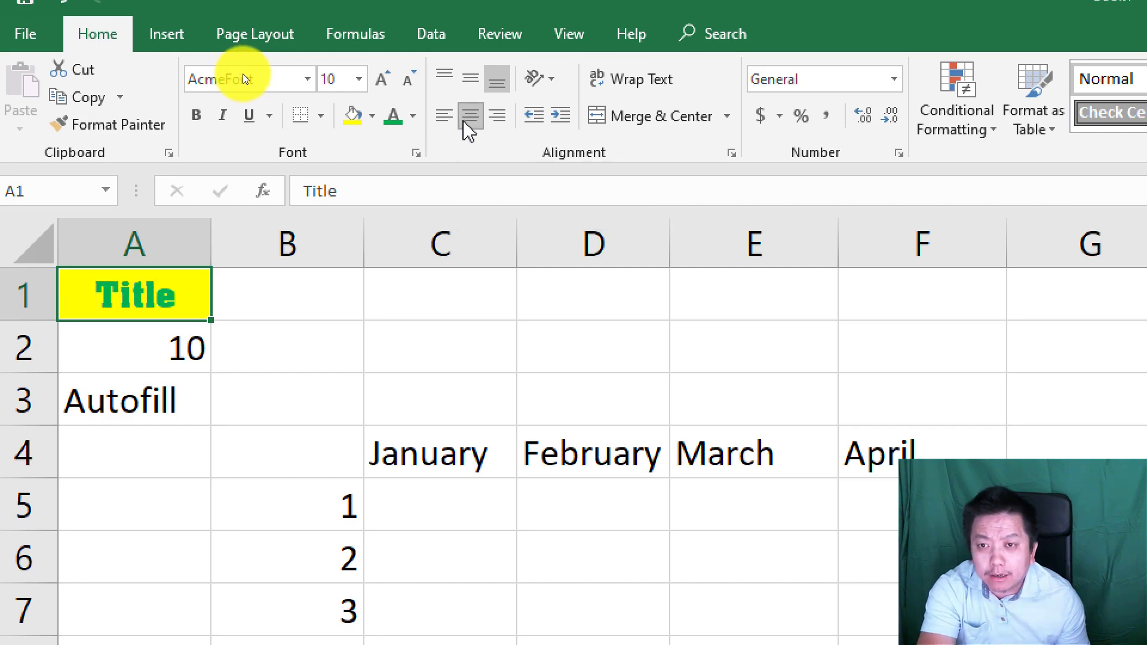
click(496, 115)
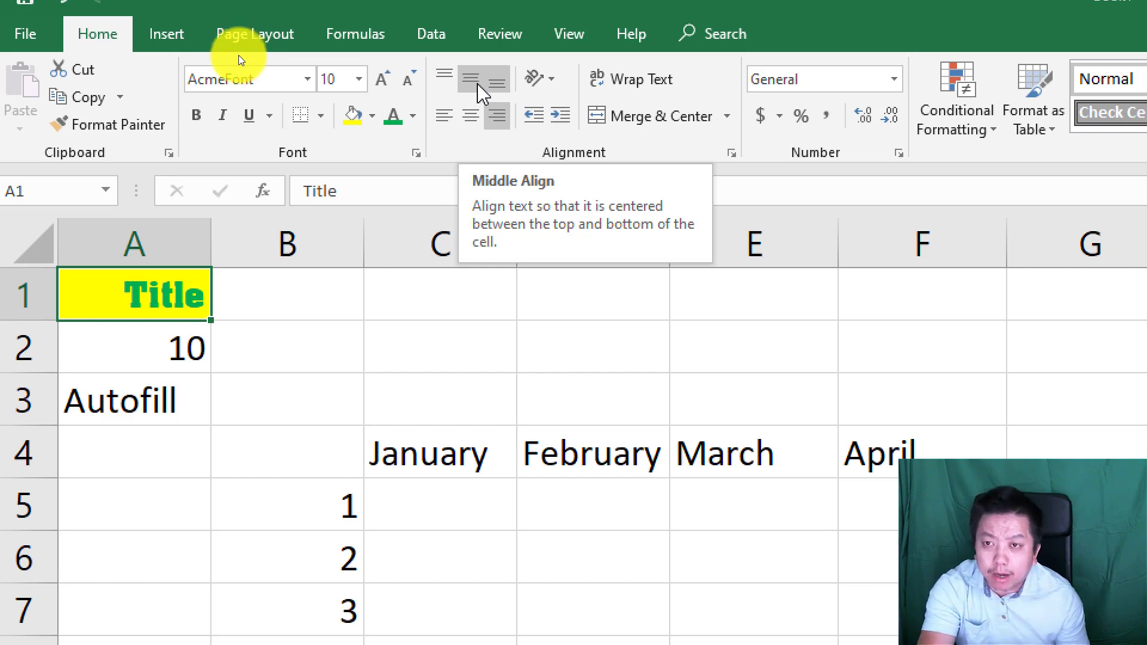
click(444, 79)
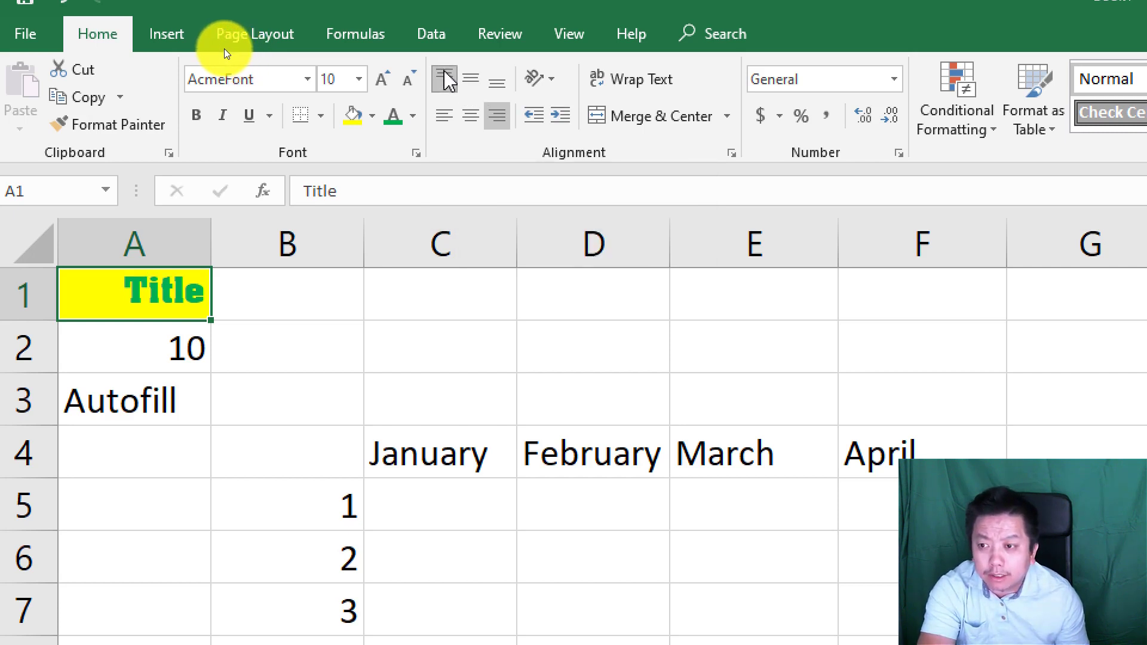
click(476, 83)
click(496, 84)
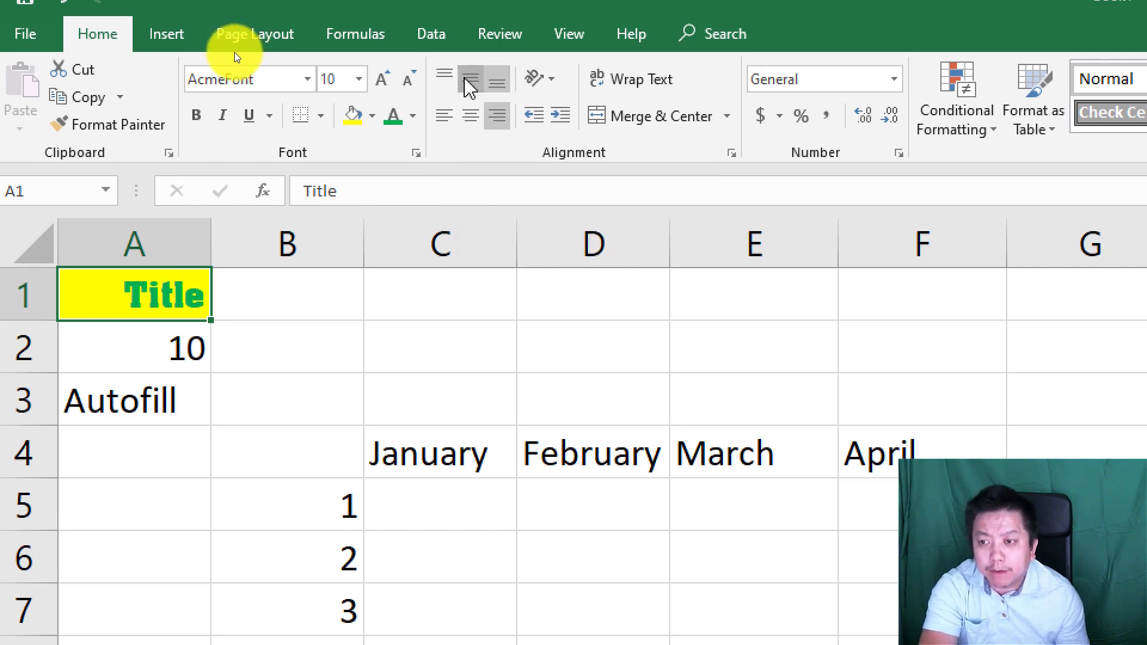
click(444, 78)
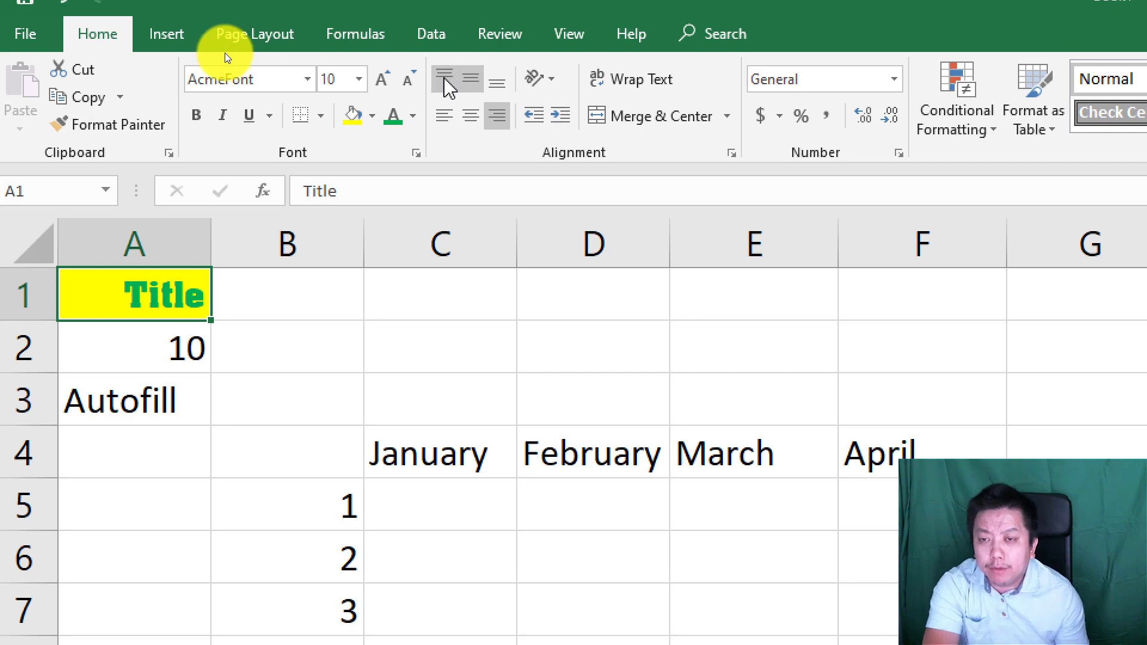
click(444, 116)
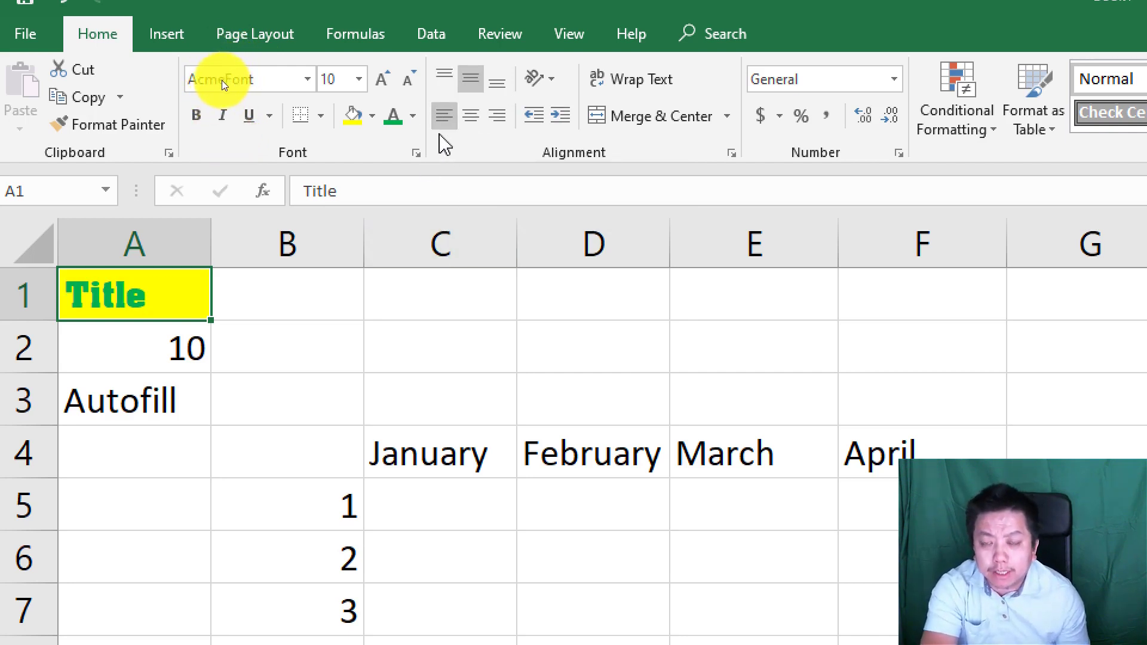
Apply the dollar Accounting number format to the value in cell A2
key(Down)
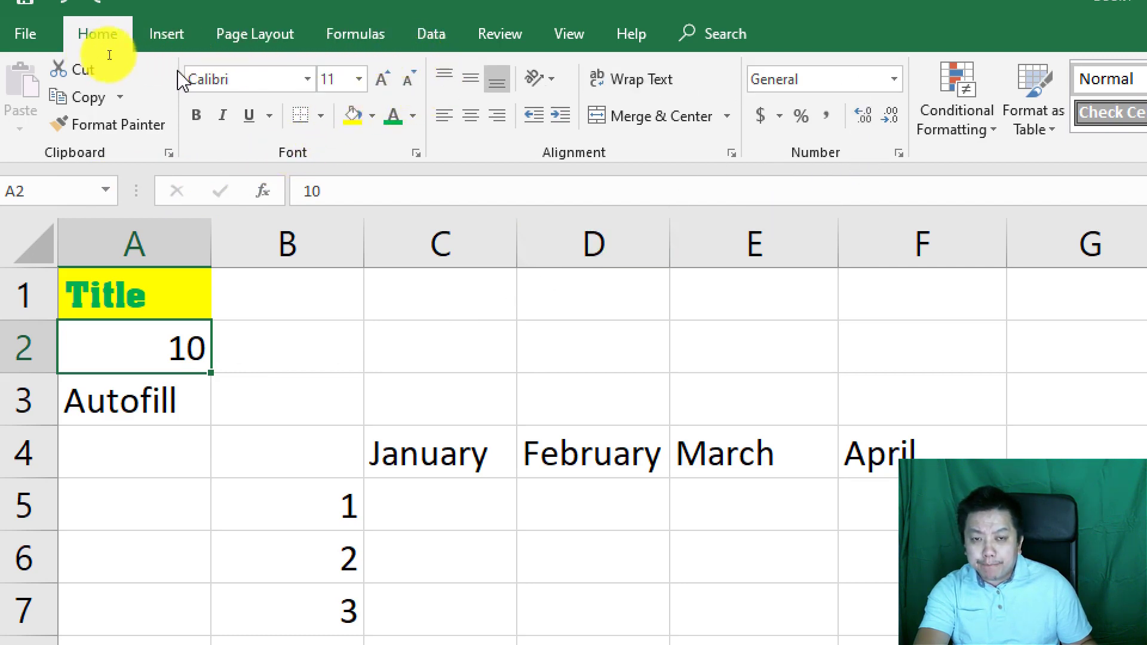
click(762, 118)
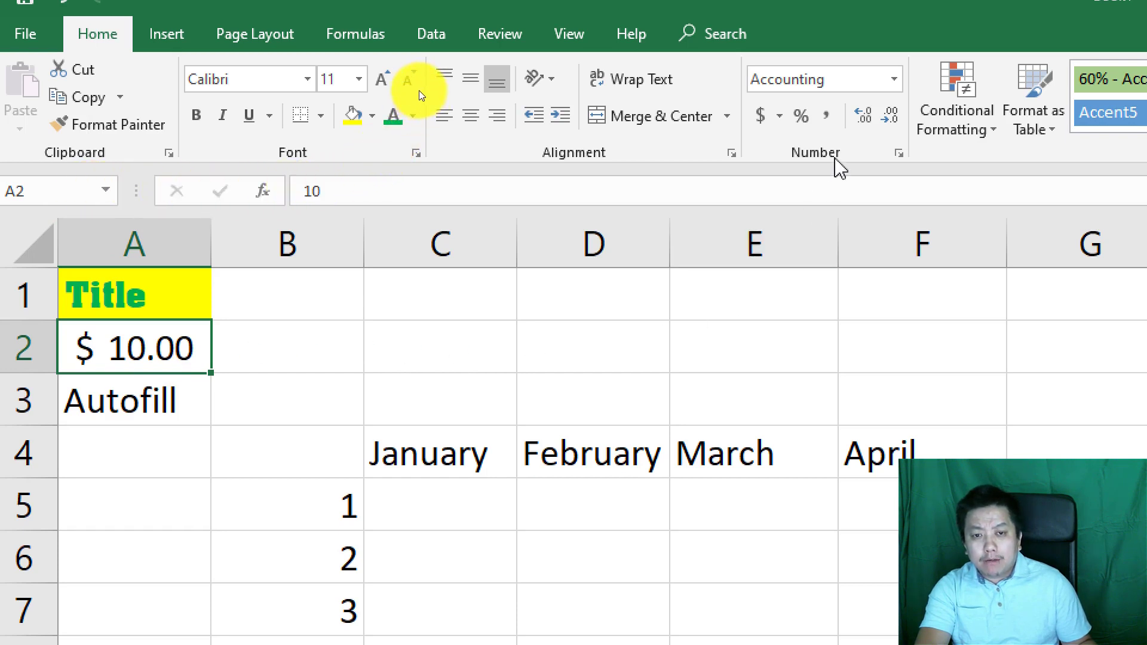
Reduce the amount in A2 to no decimal places, and restore it to two decimal places
click(891, 114)
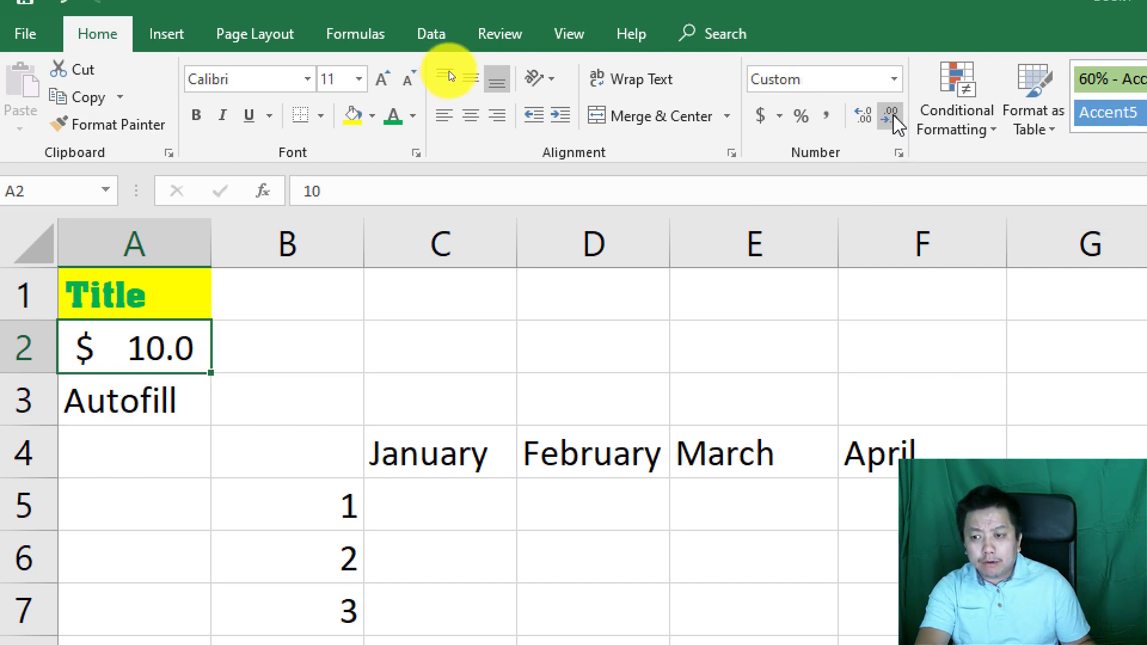
click(891, 118)
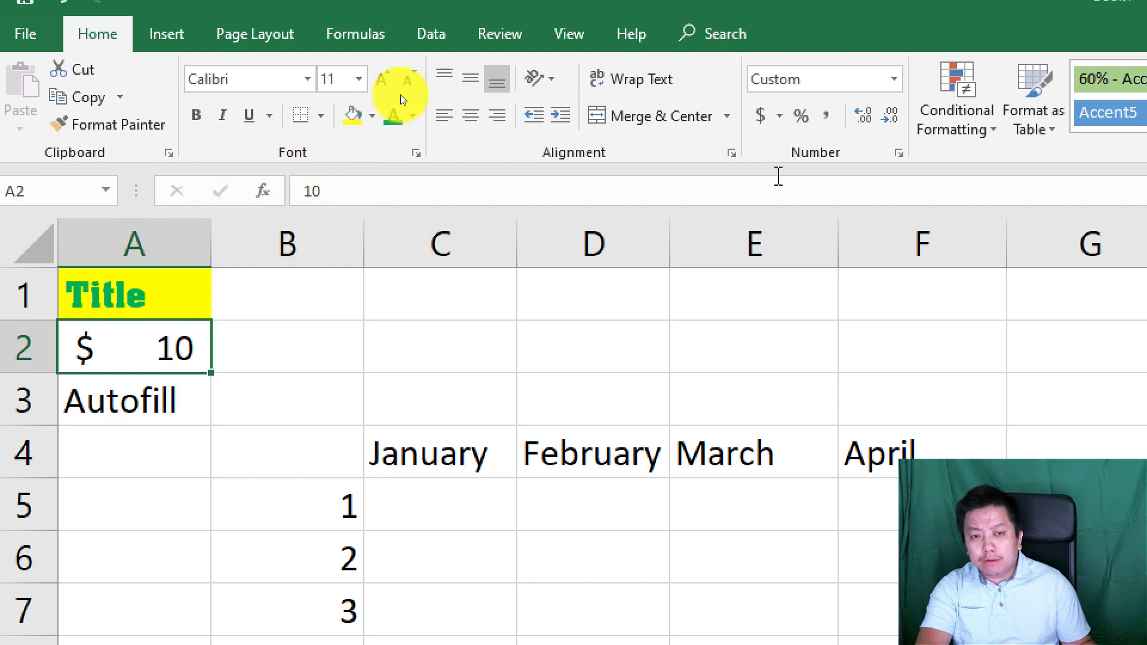
click(863, 119)
click(863, 119)
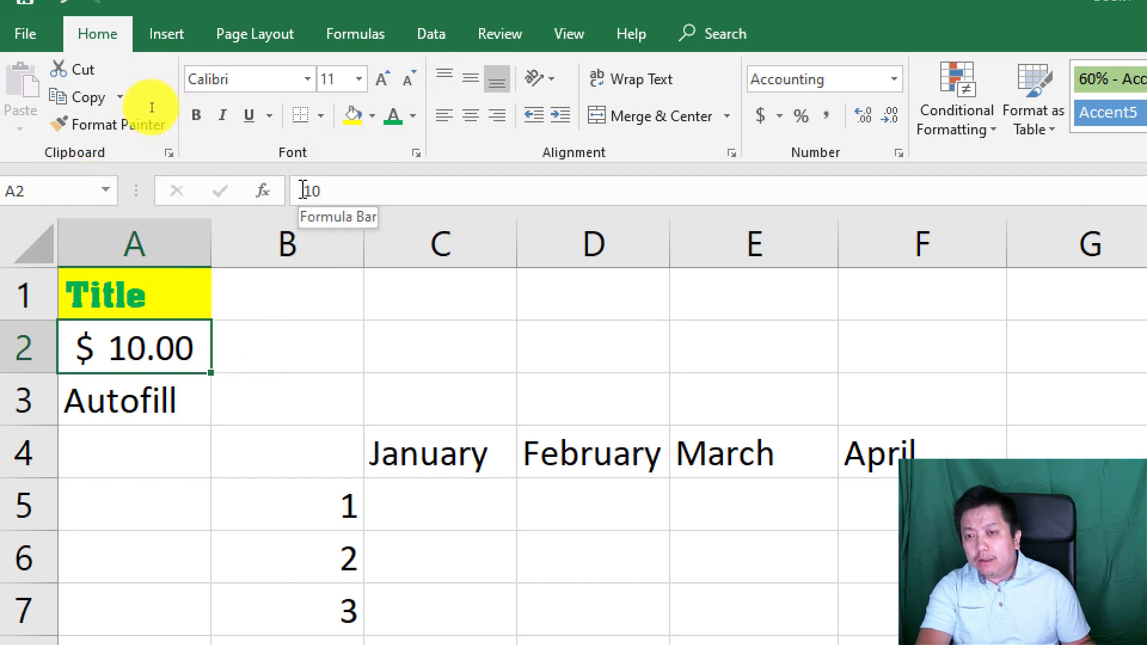
Enter .5 in cell A5 and format that cell with the Percent Style
click(137, 382)
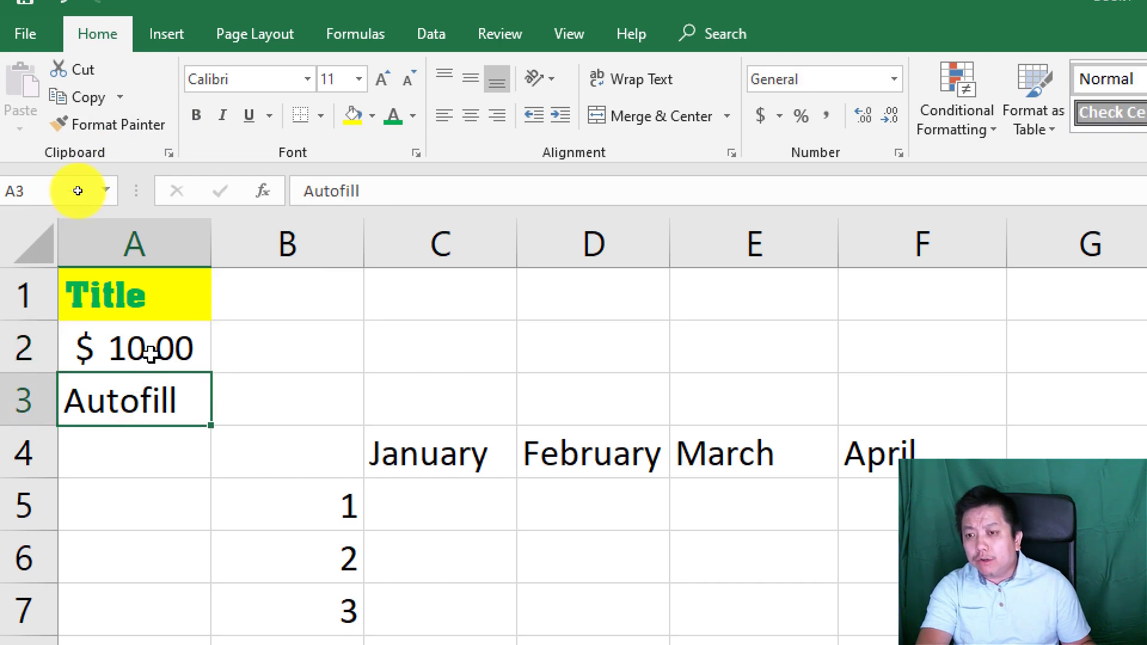
click(159, 350)
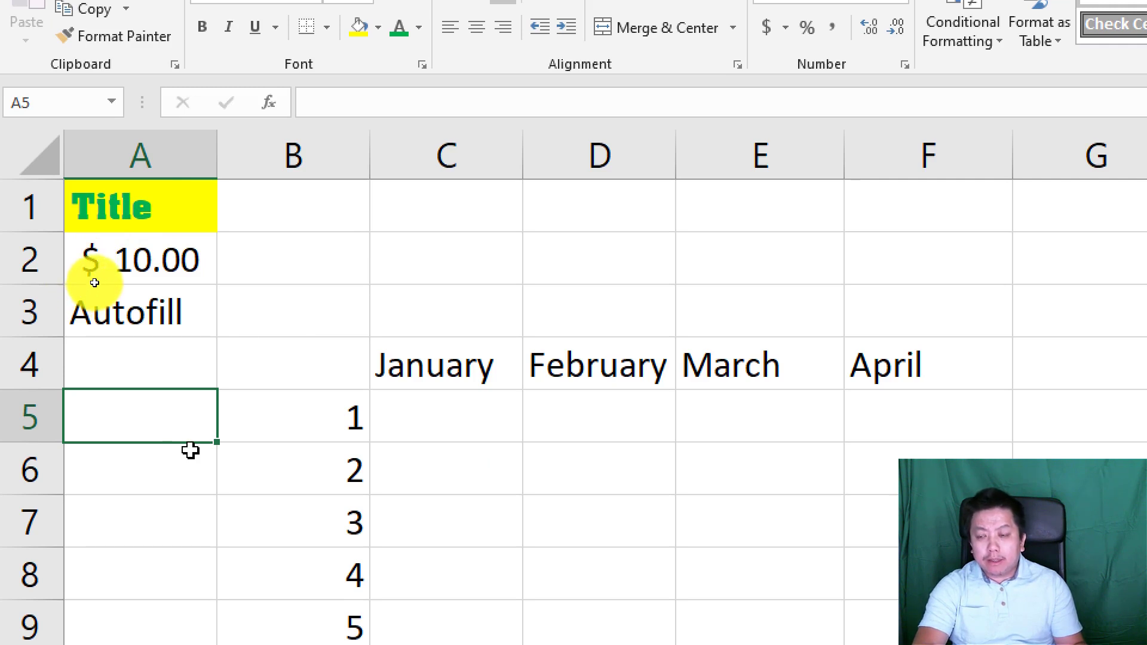
click(143, 471)
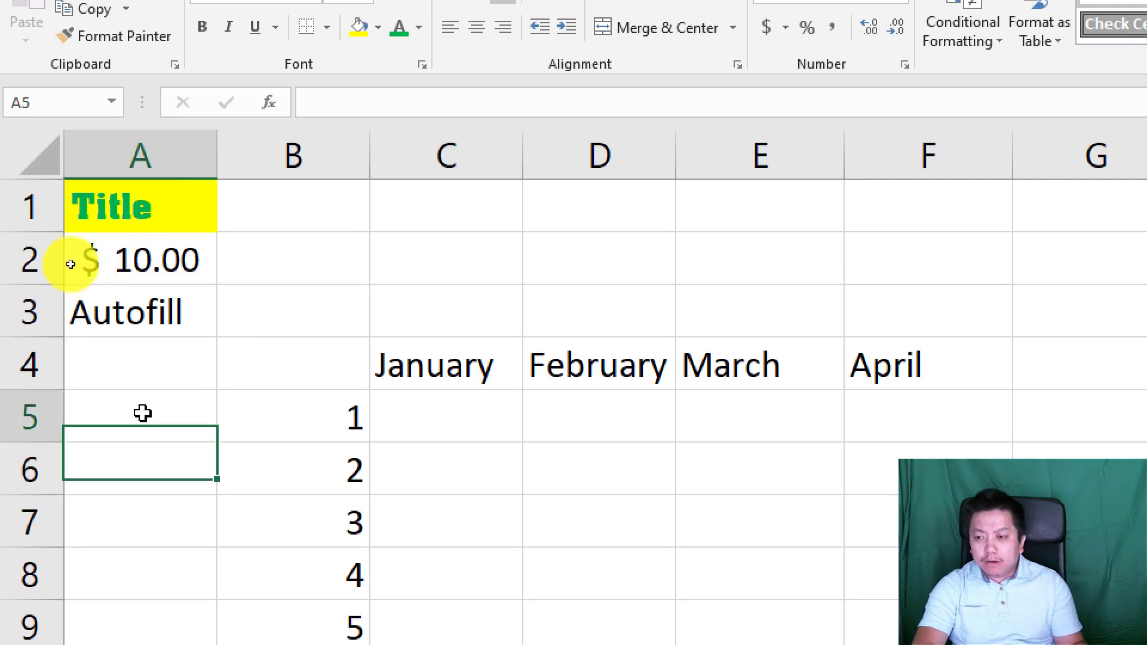
click(143, 413)
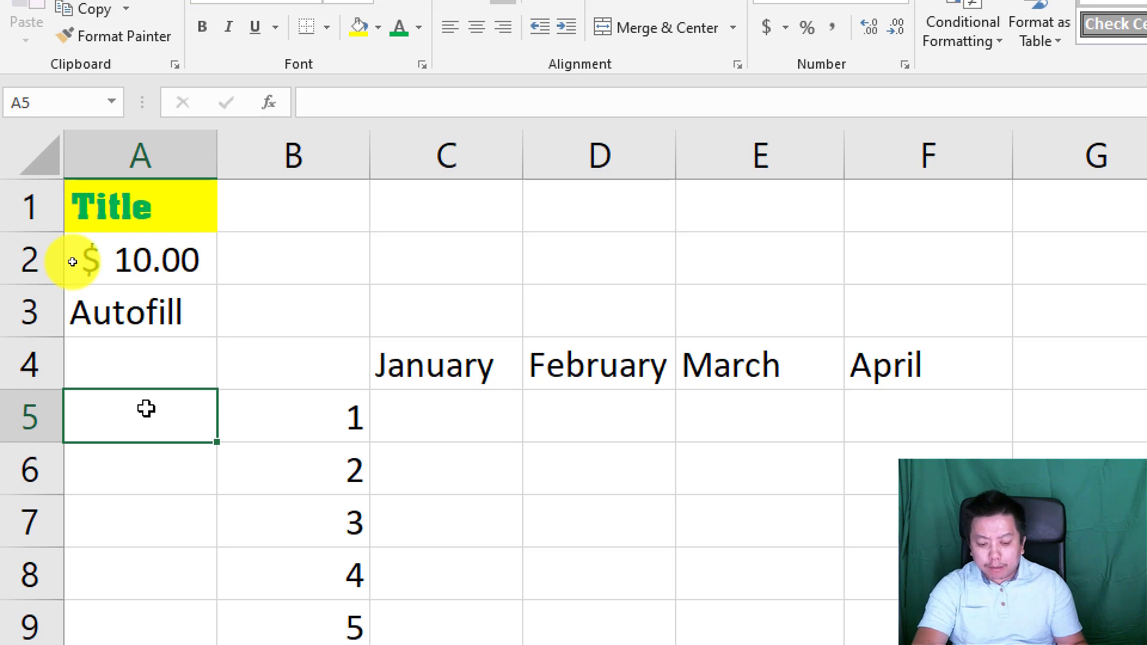
double_click(147, 410)
text(.)
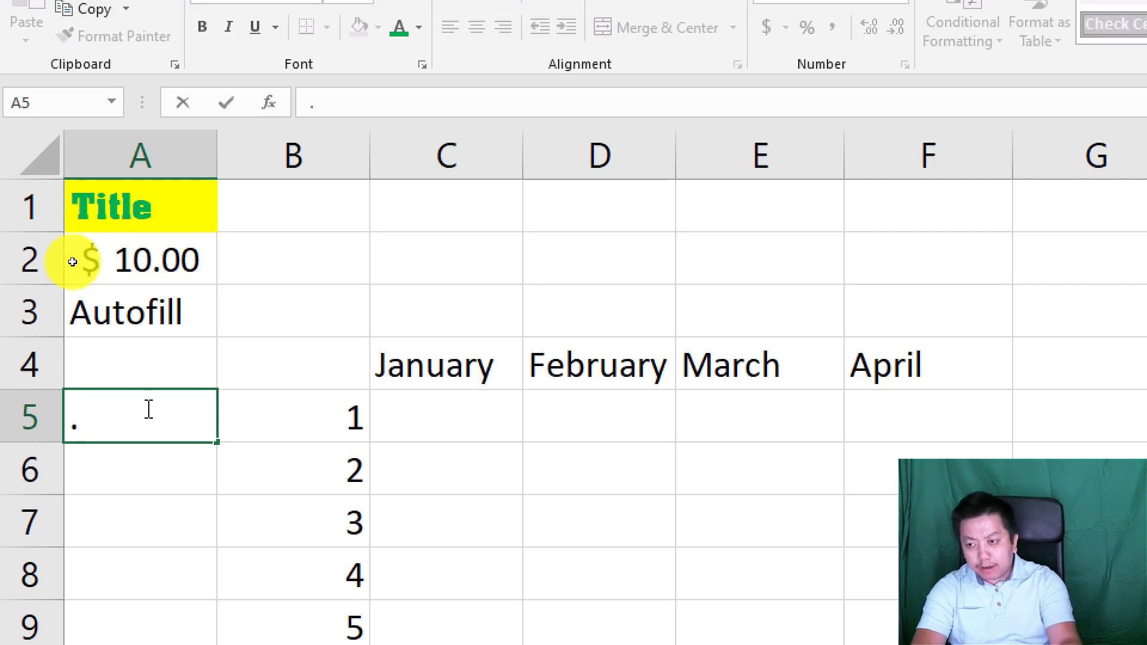
text(5)
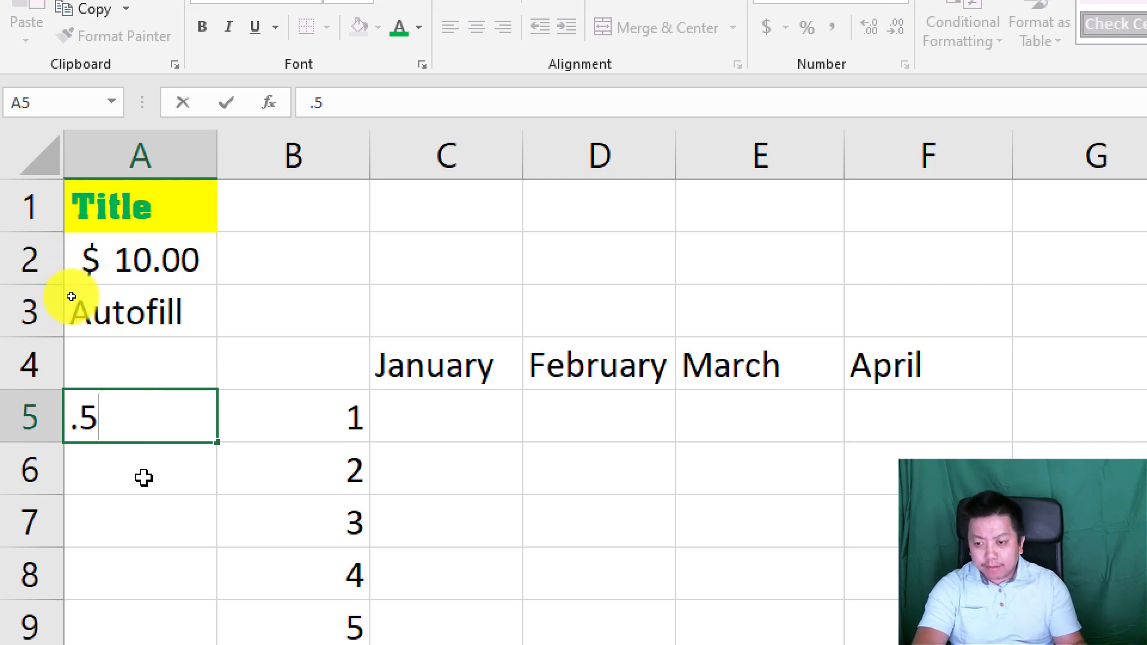
click(168, 474)
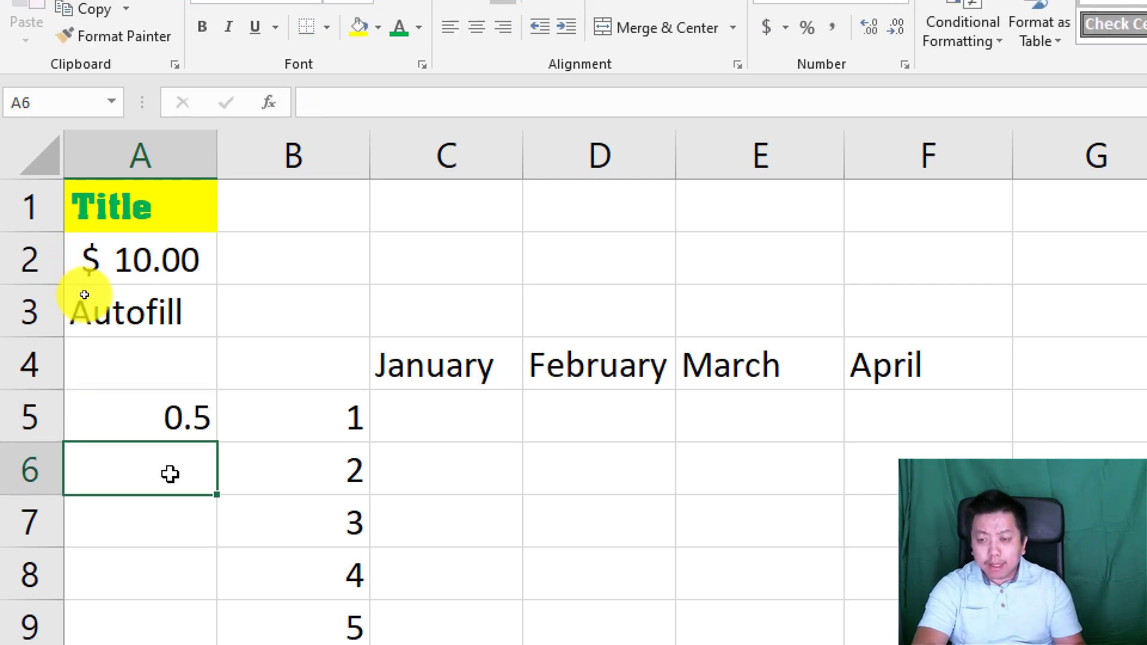
click(172, 412)
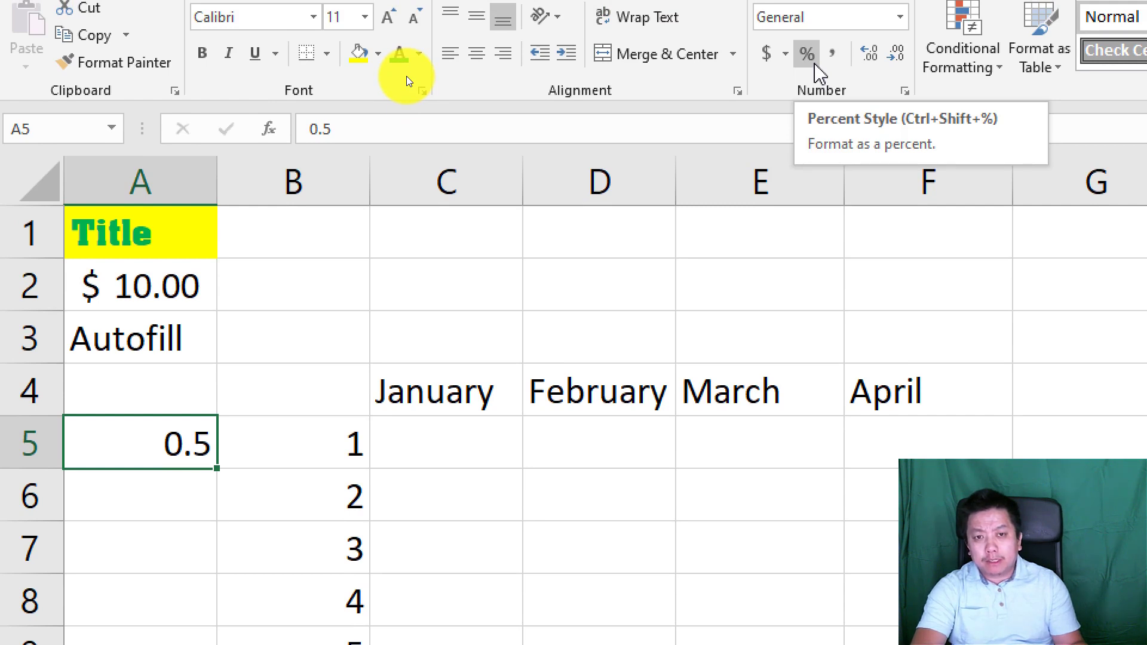
click(807, 55)
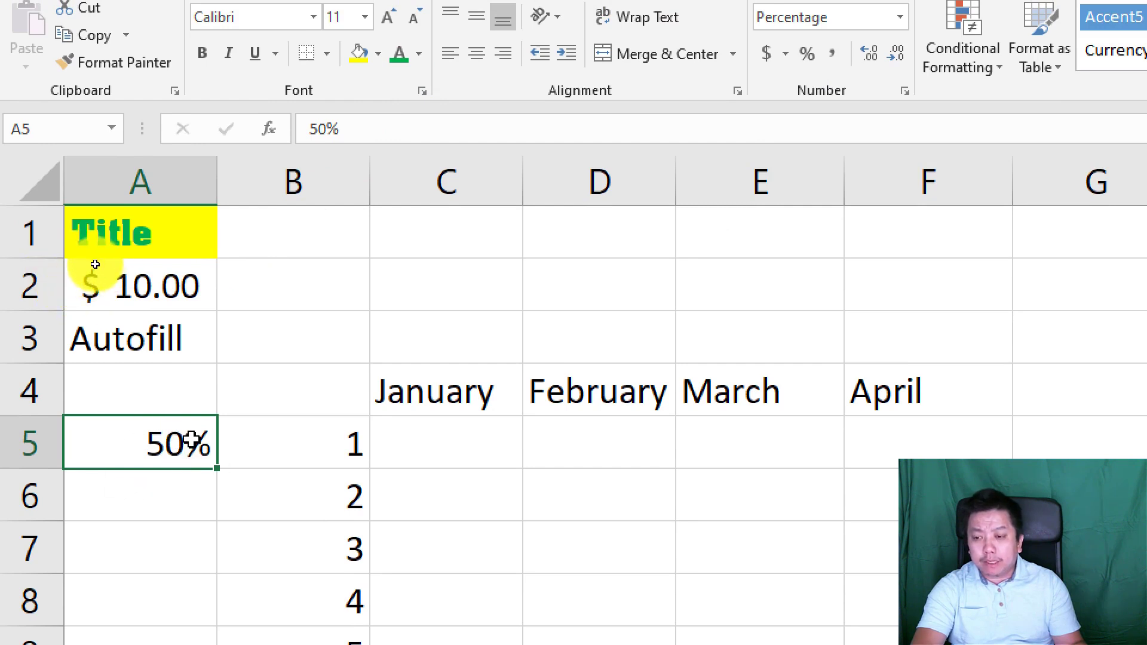
Enter the number 158257 in cell A7
click(146, 553)
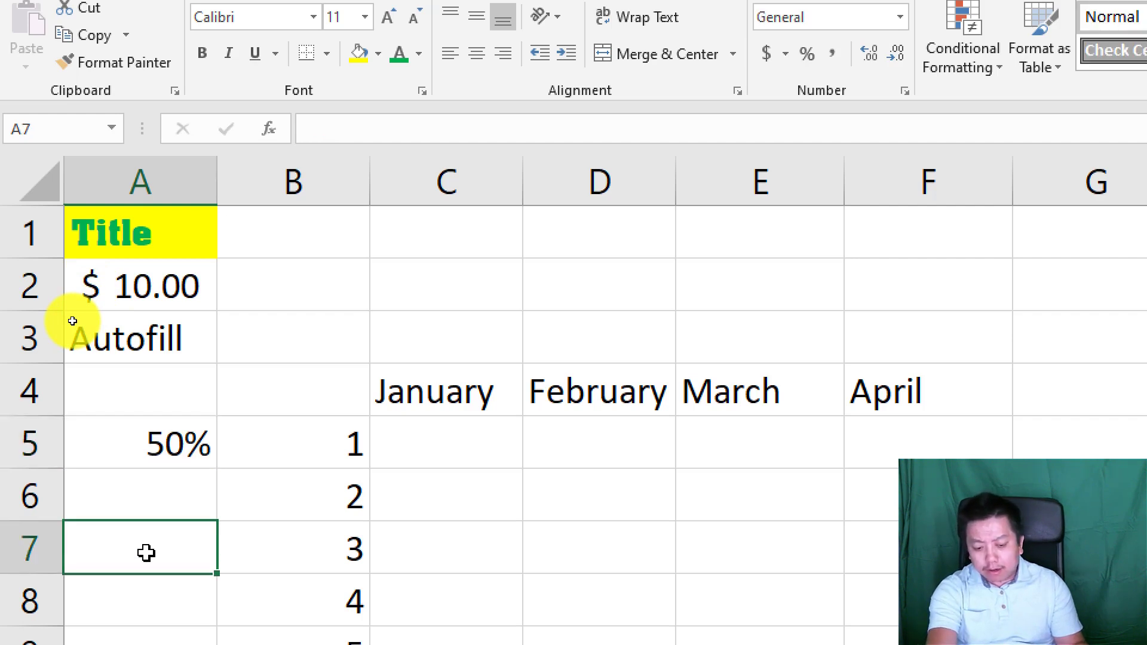
text(158257)
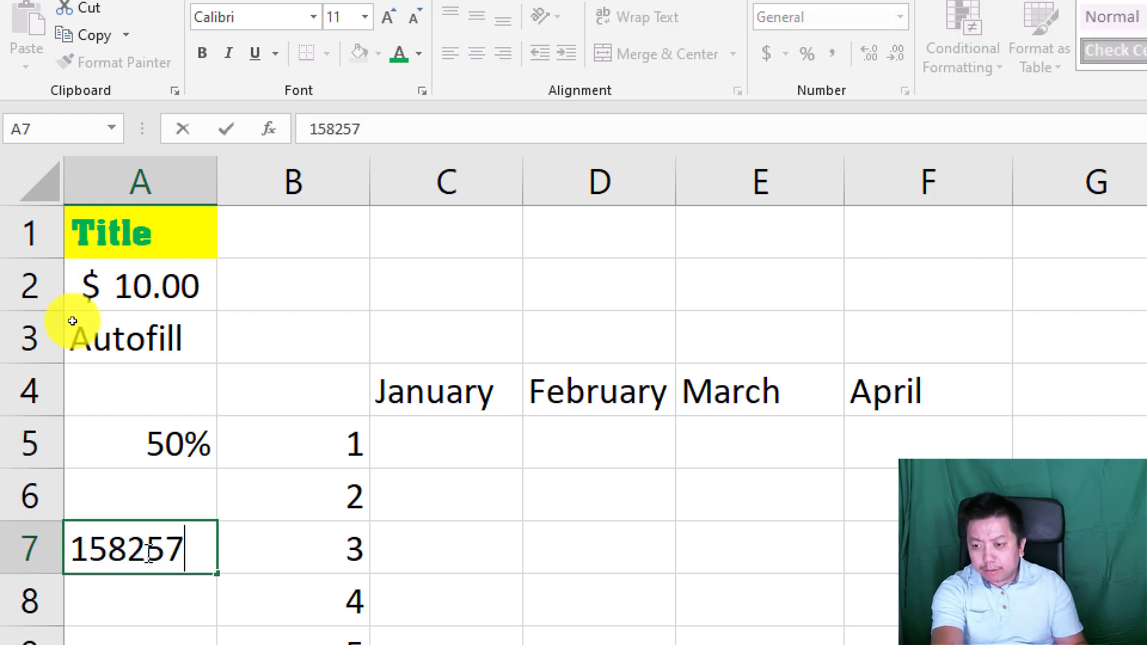
click(149, 587)
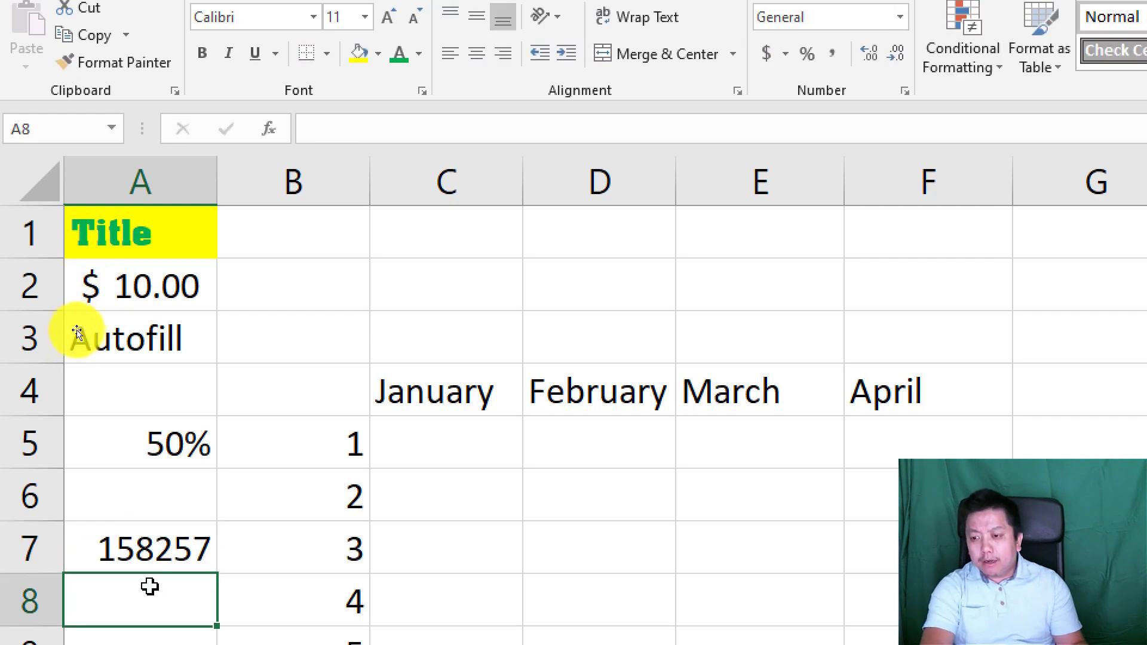
Apply the Comma Style to the number in A7 and widen column A to fit it
click(154, 553)
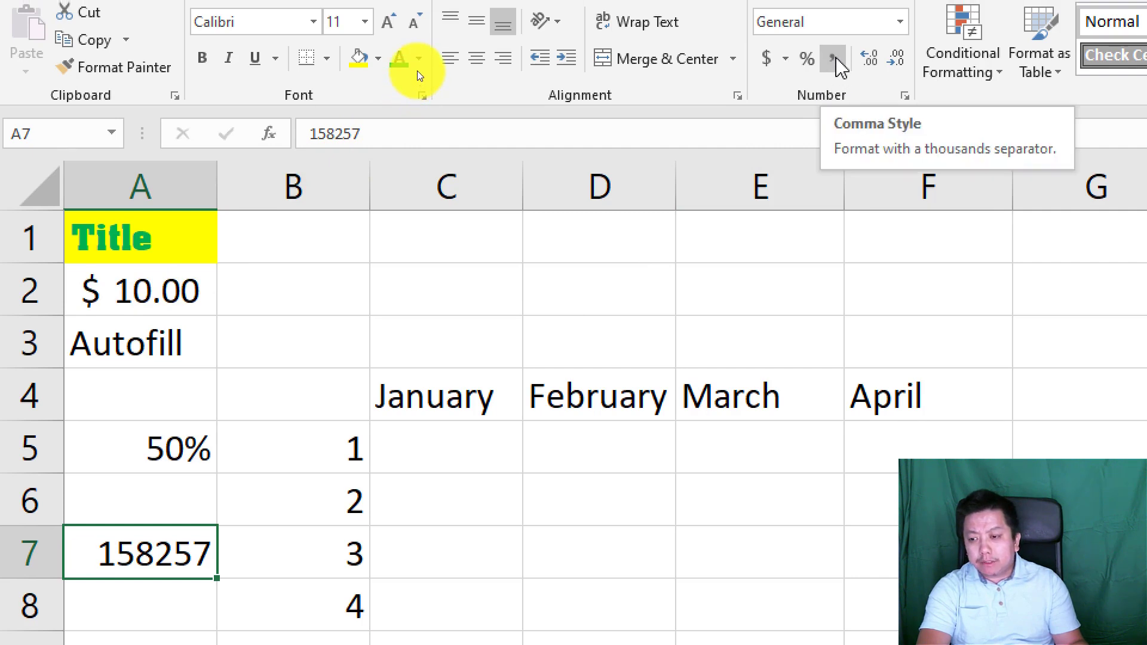
click(836, 60)
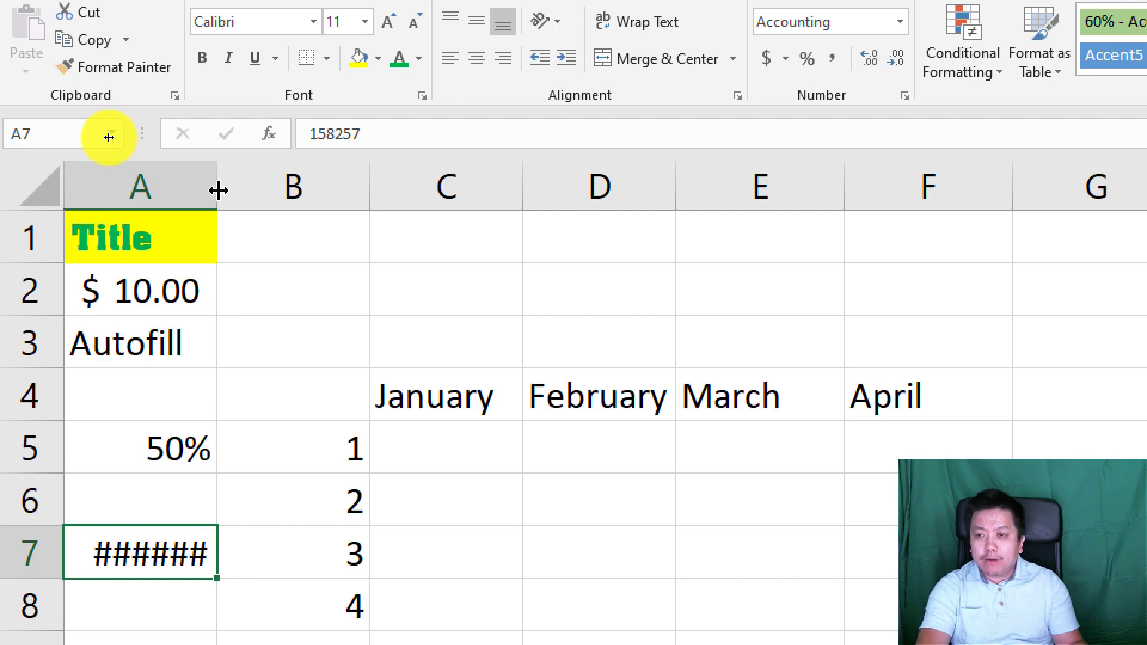
drag(218, 190, 282, 201)
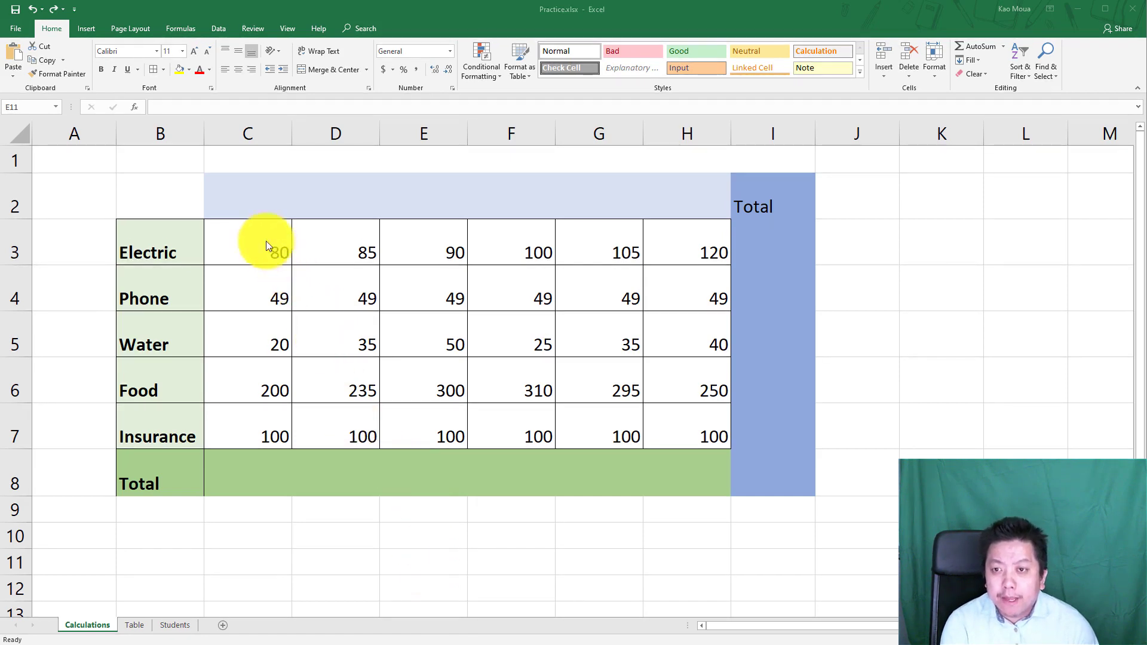
Enter Jan in C2 and autofill the month headings across row 2 through Jun in H2
click(244, 197)
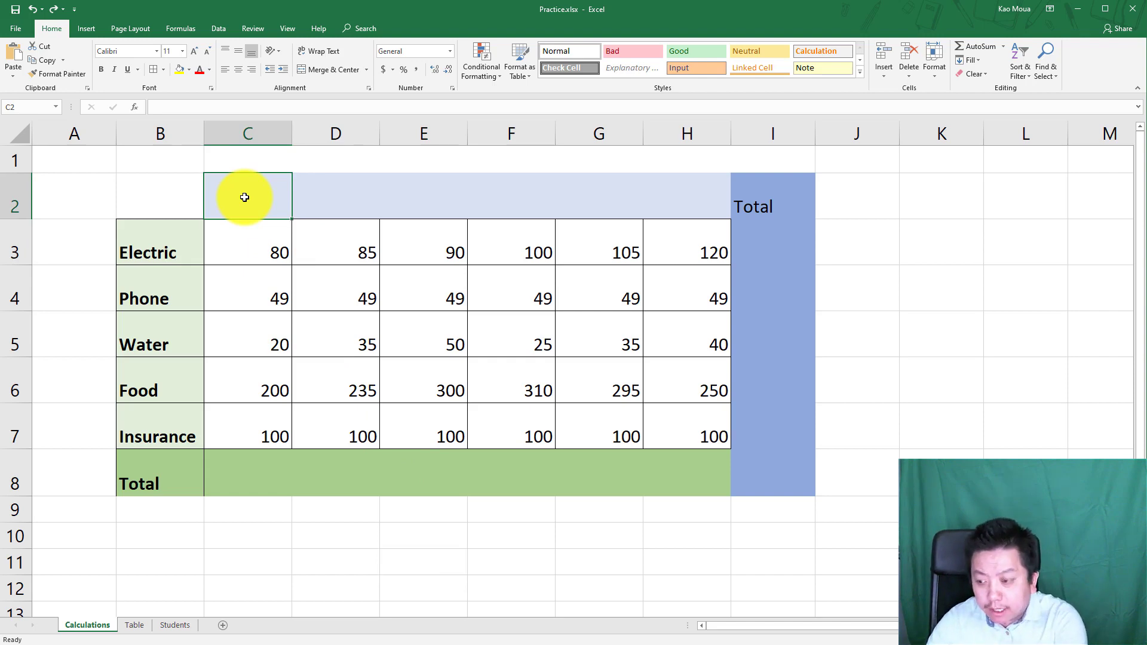
text(Jan)
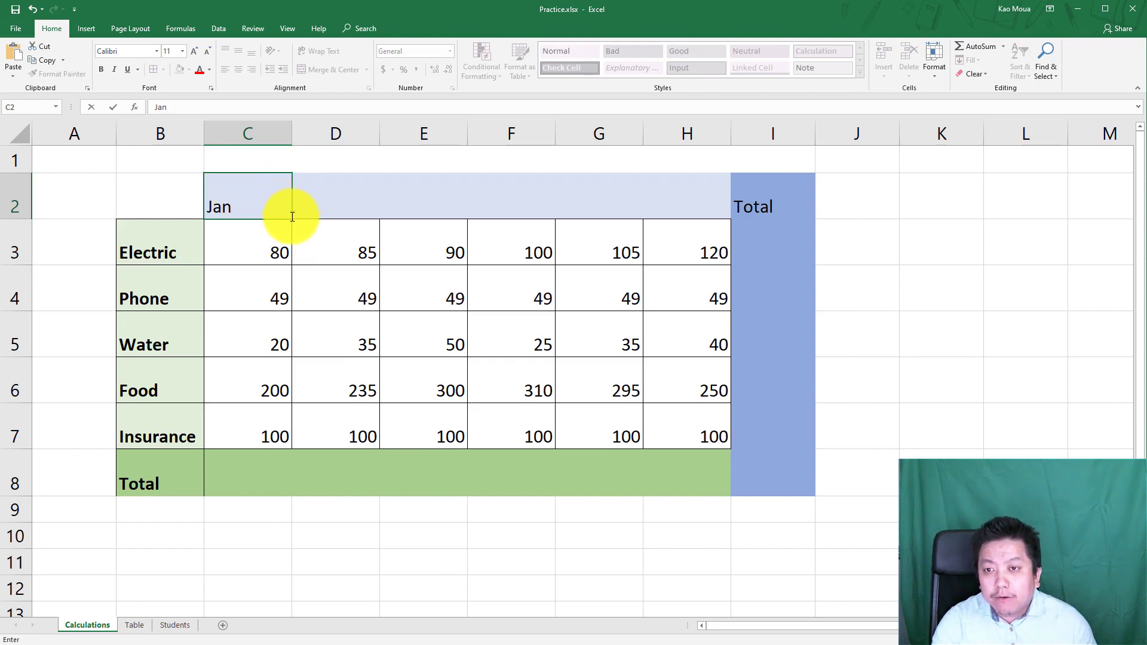
drag(293, 219, 302, 217)
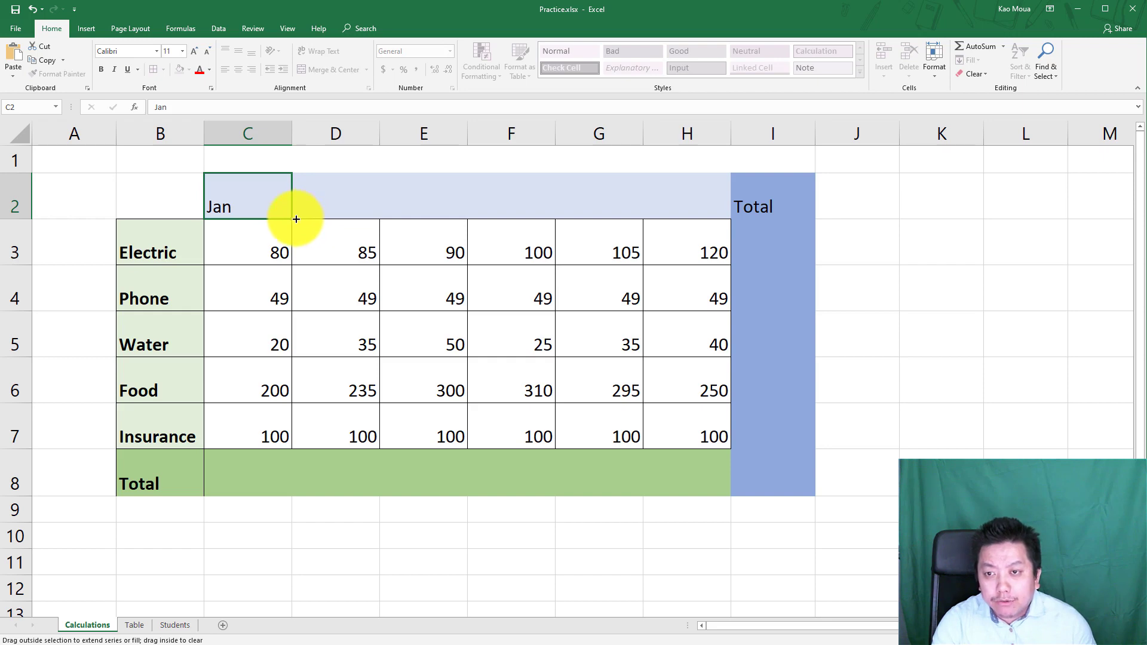
drag(296, 219, 701, 219)
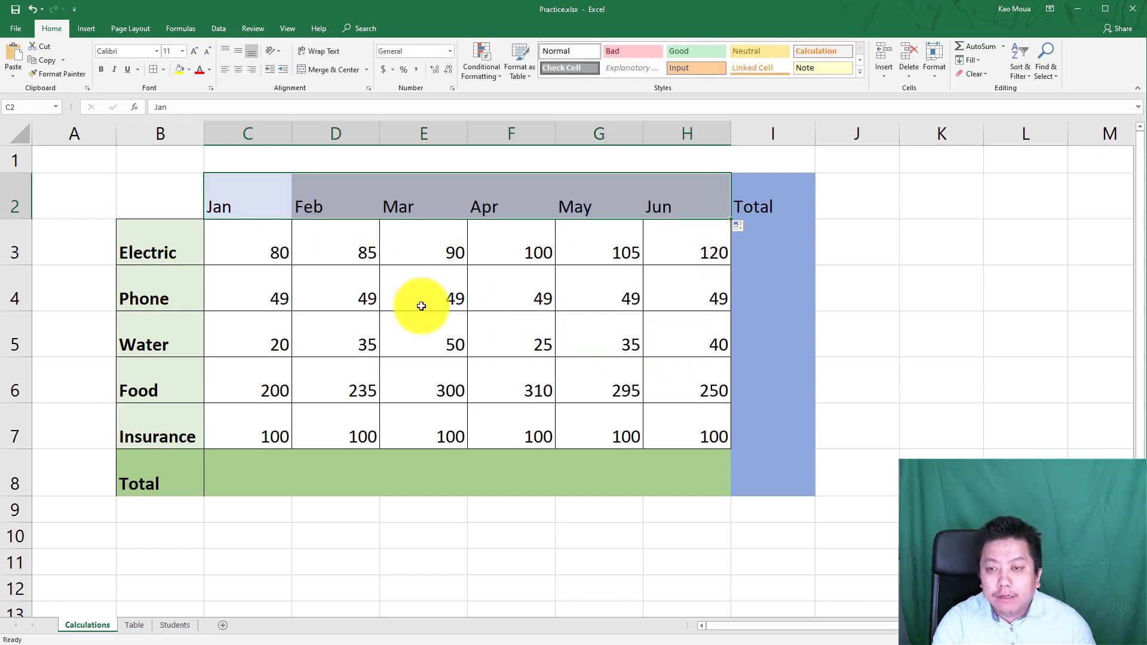
click(691, 206)
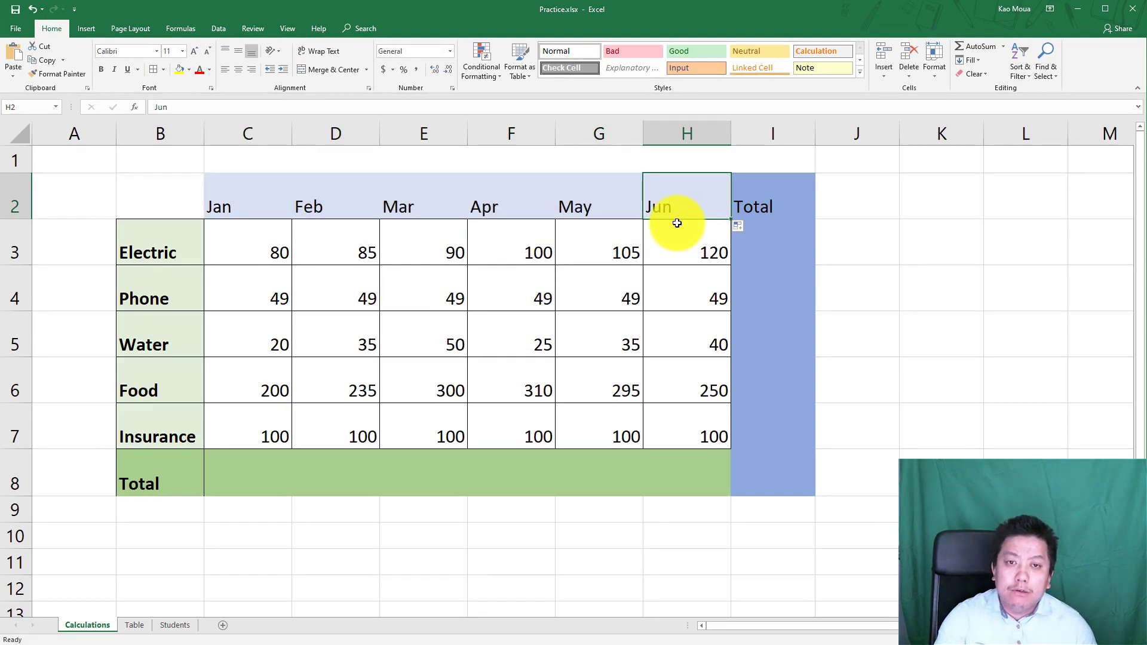
Total the Electric row in I3 with the typed-number formula =80+85+90+100+105+120, and reselect I3 to review the formula
click(791, 251)
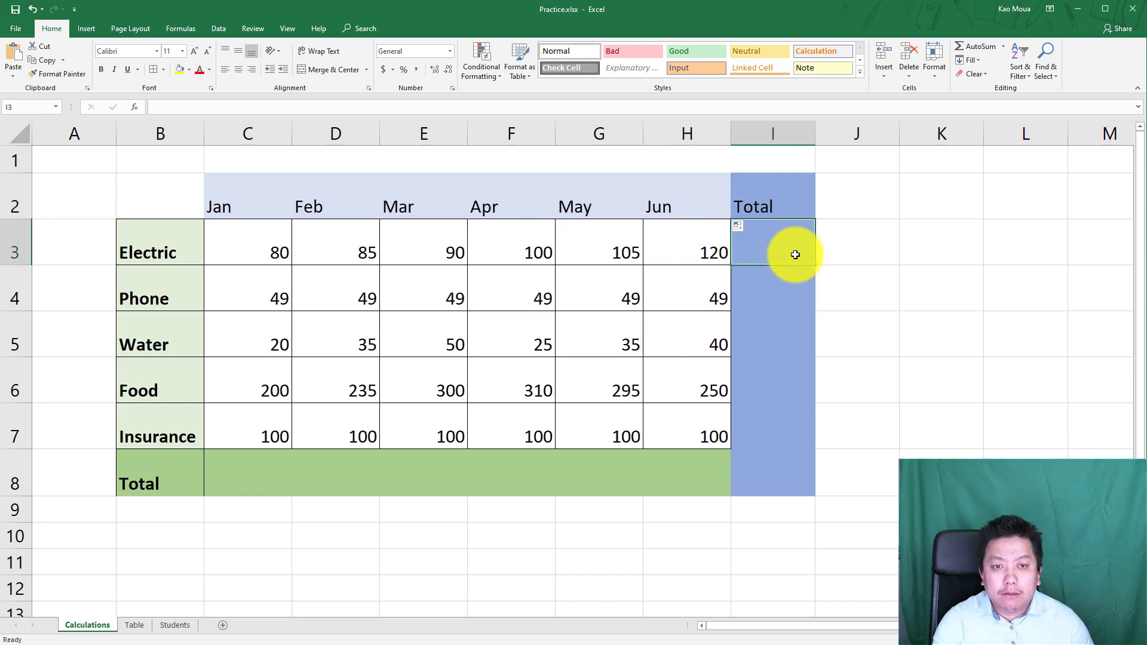
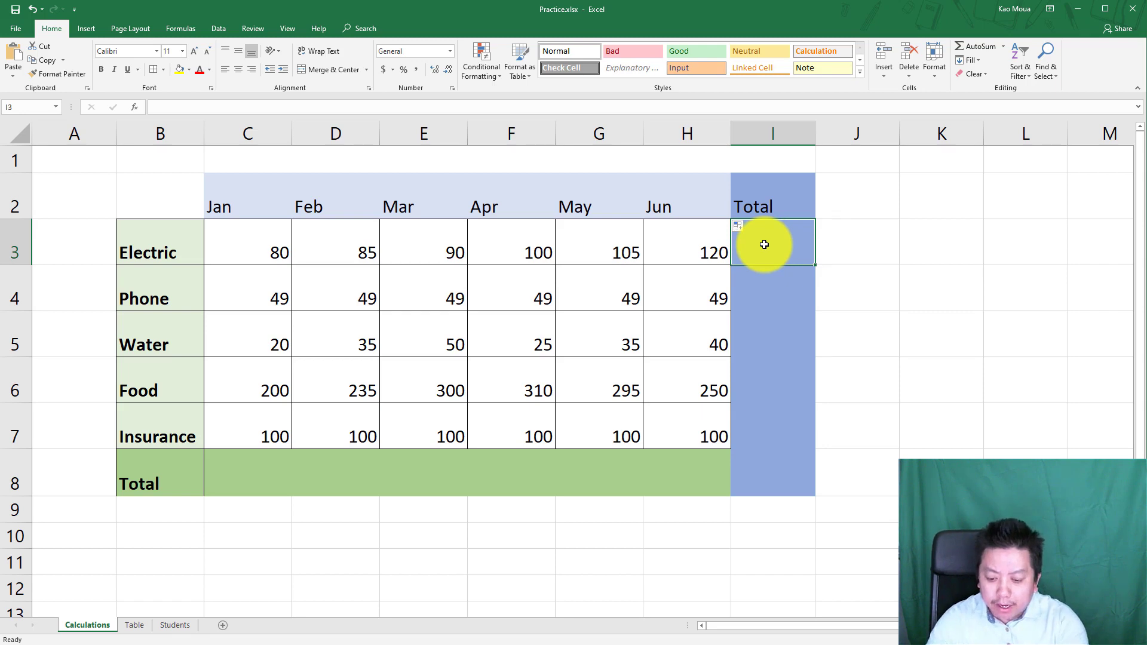
text(=)
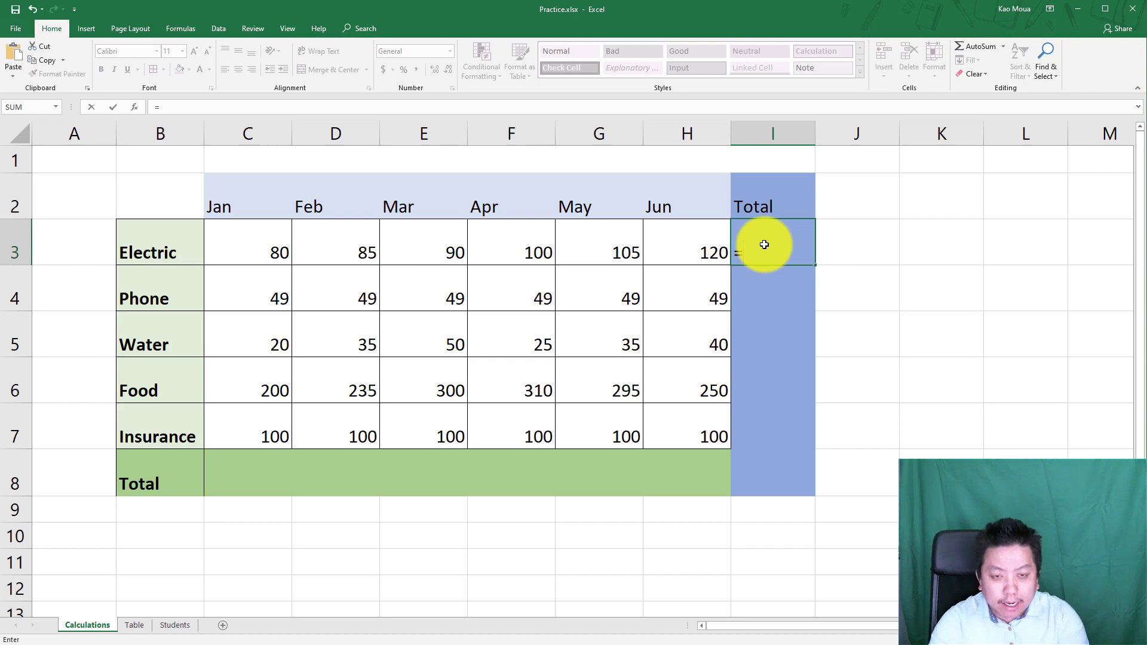
text(80+)
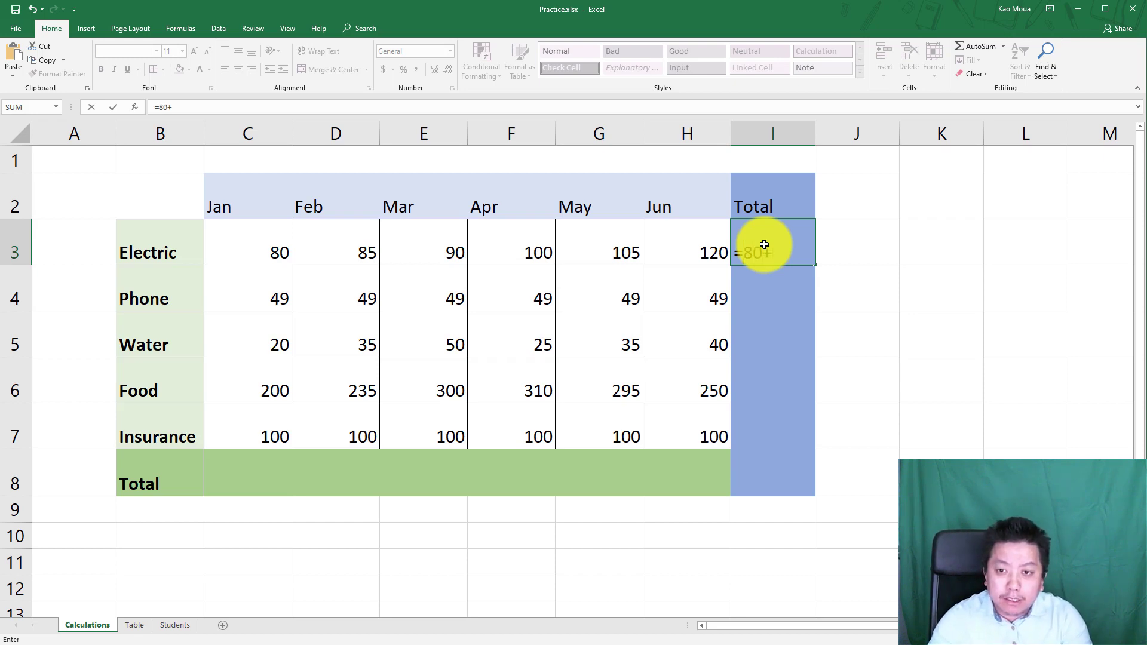
text(85+)
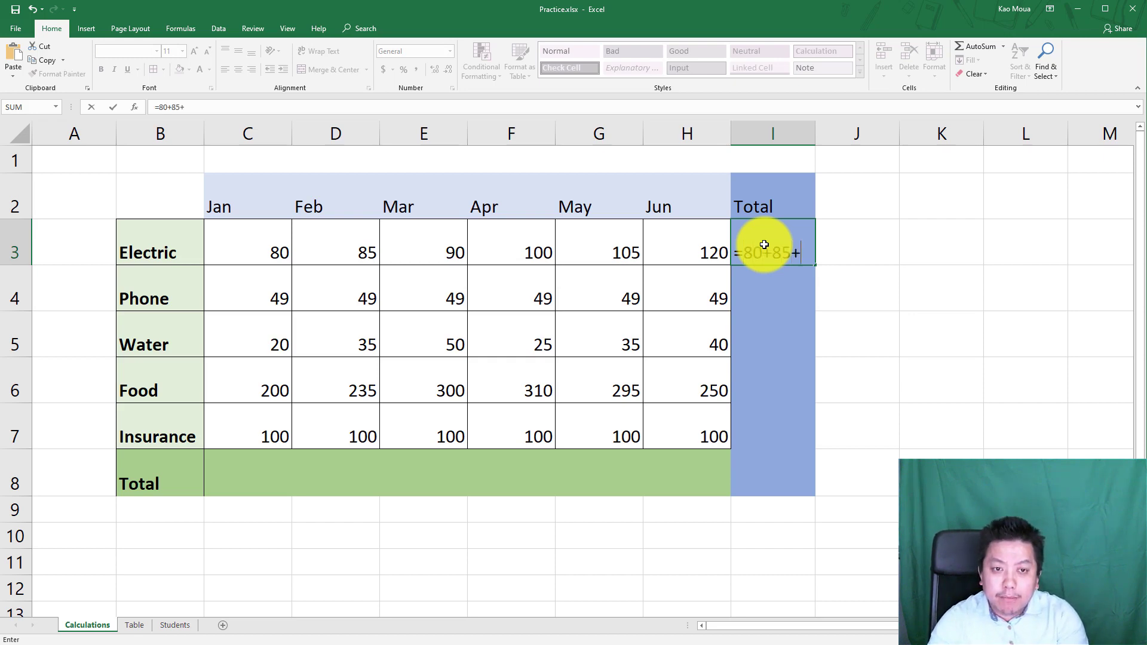
text(90)
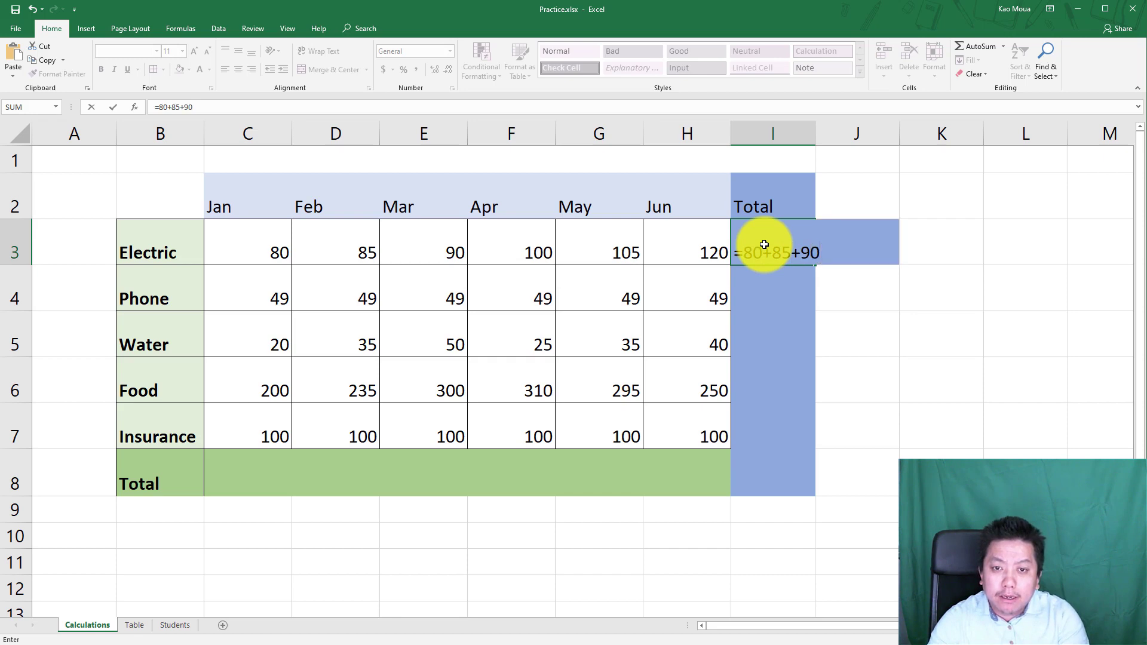
text(+100+)
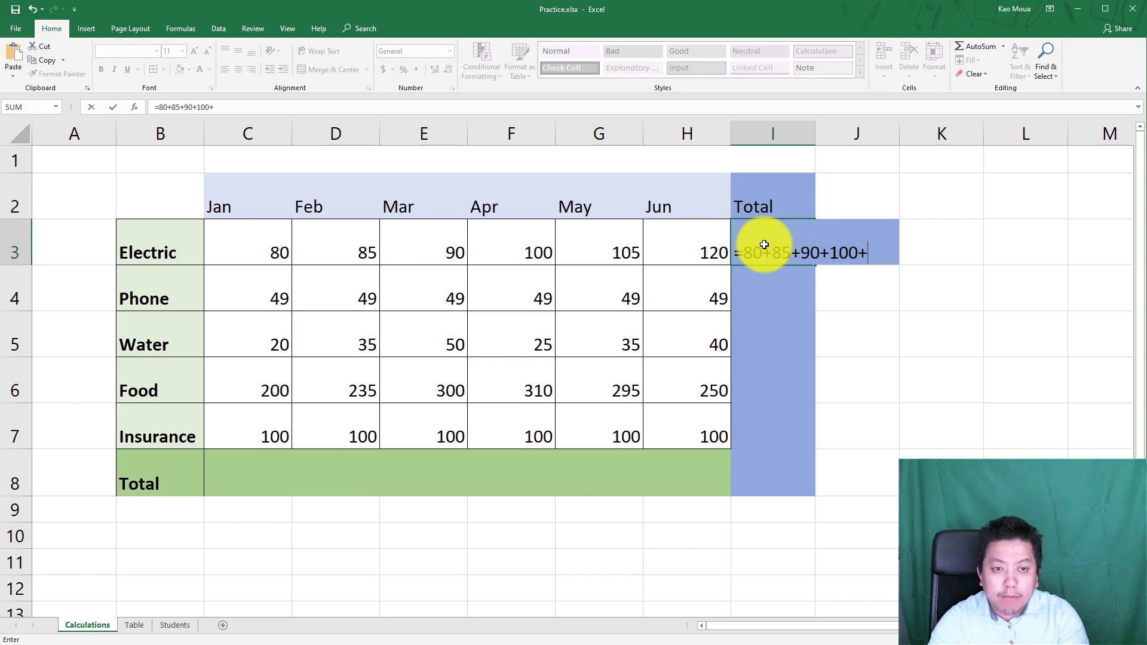
text(105+)
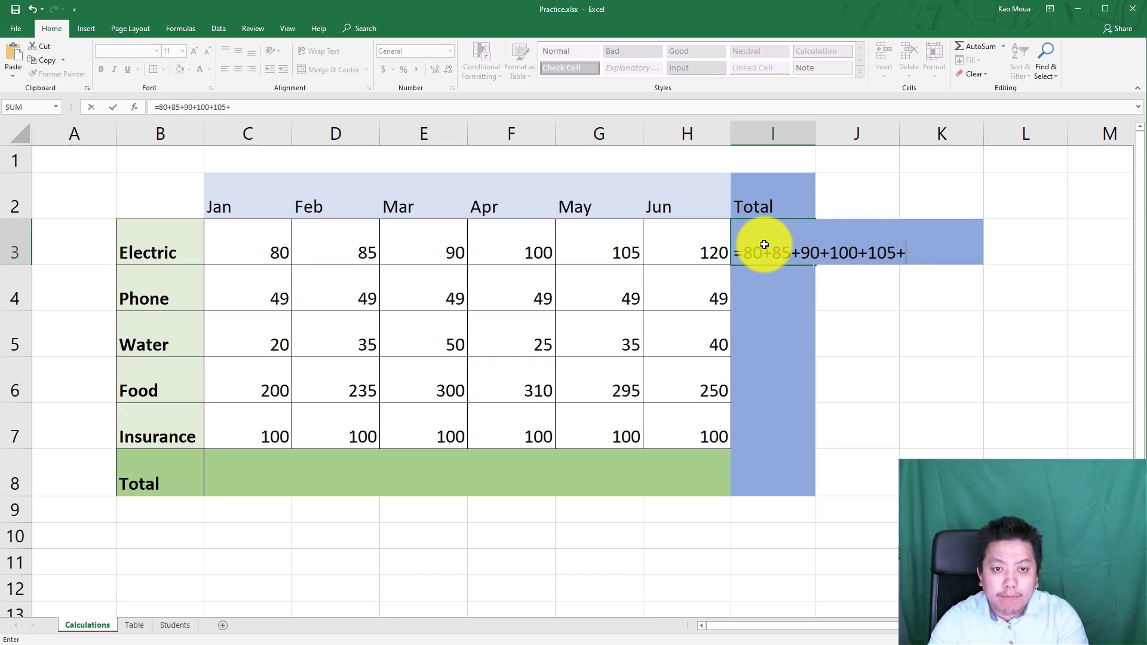
text(120)
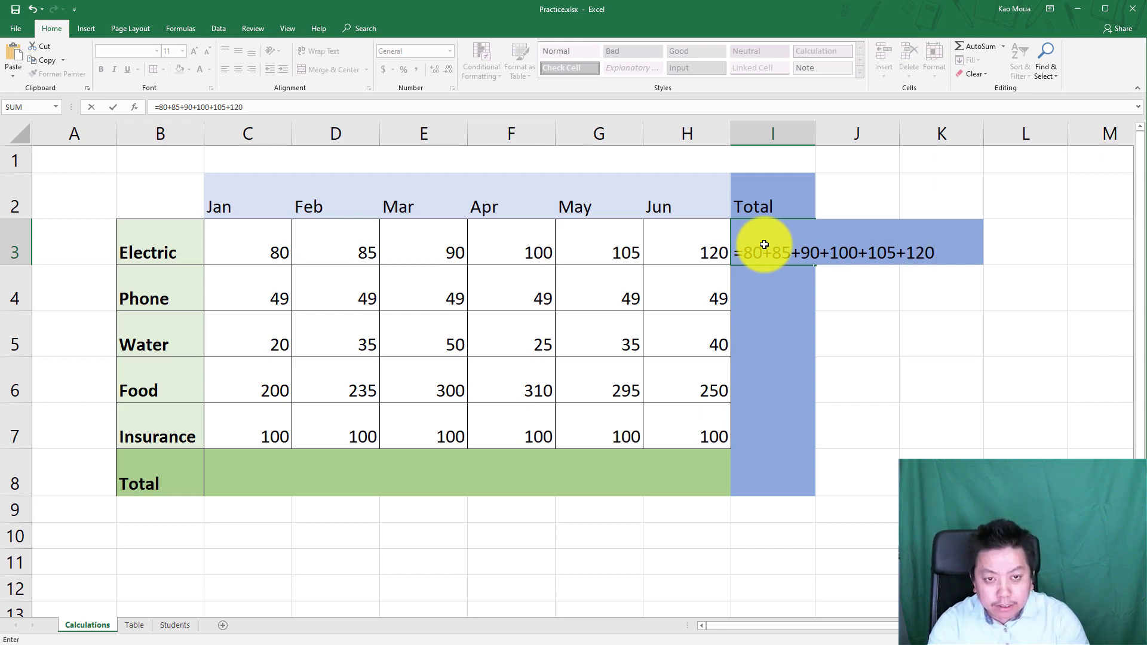
key(Return)
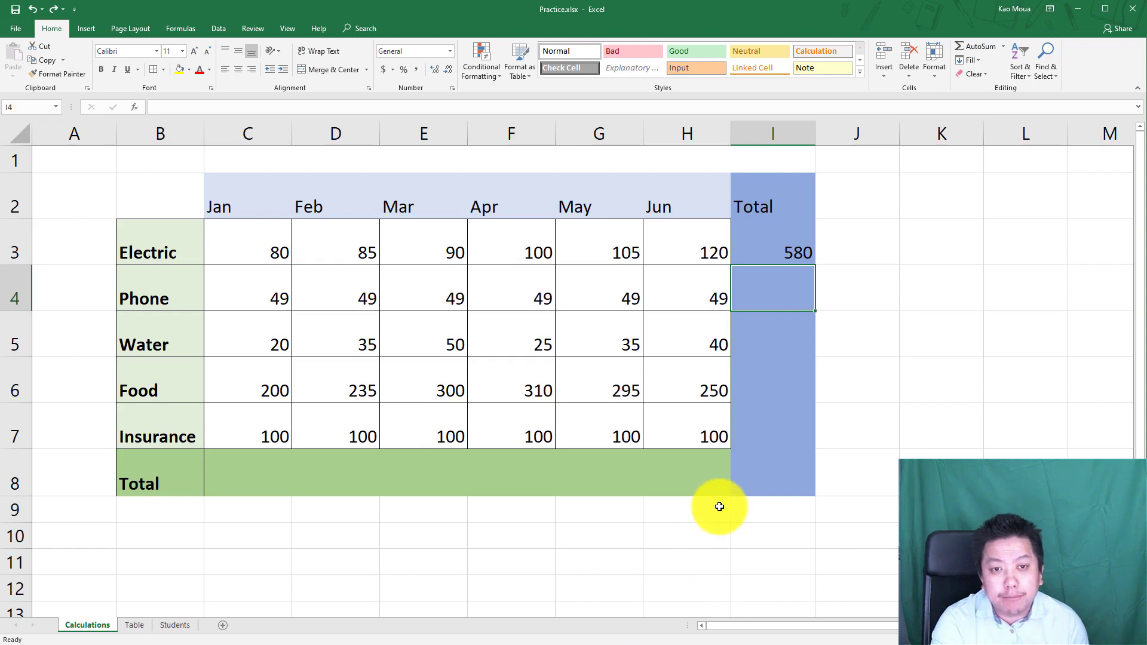
click(778, 248)
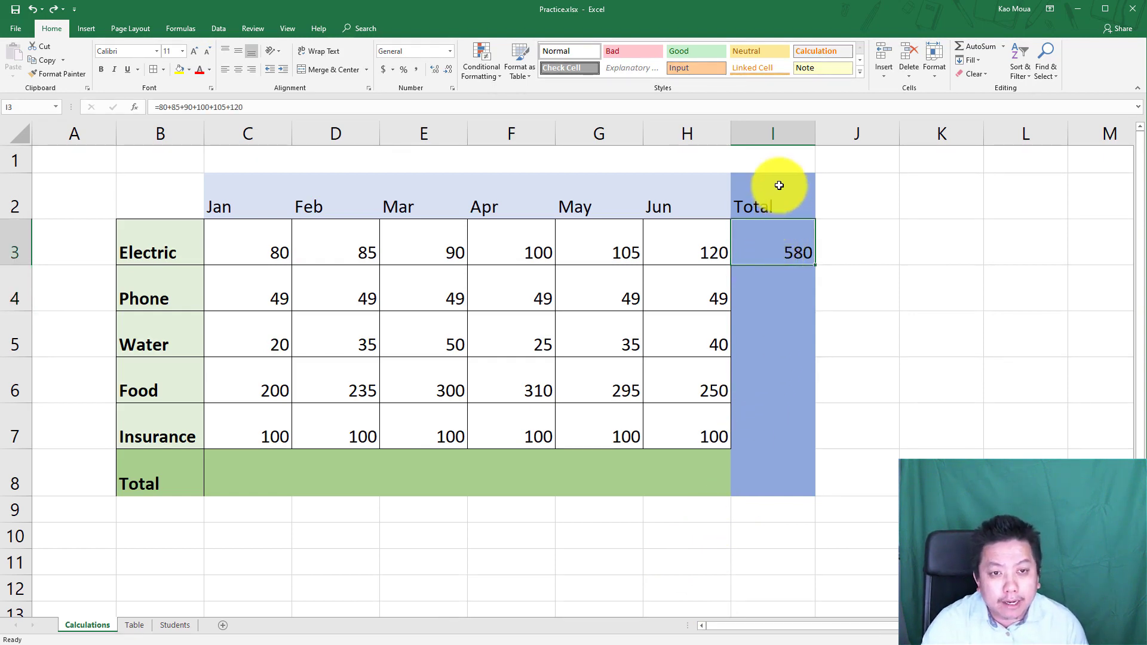
Move the Total column I2:I8 to column J, and add a Jul heading in I2 with 150 for Electric in I3
drag(778, 185, 781, 473)
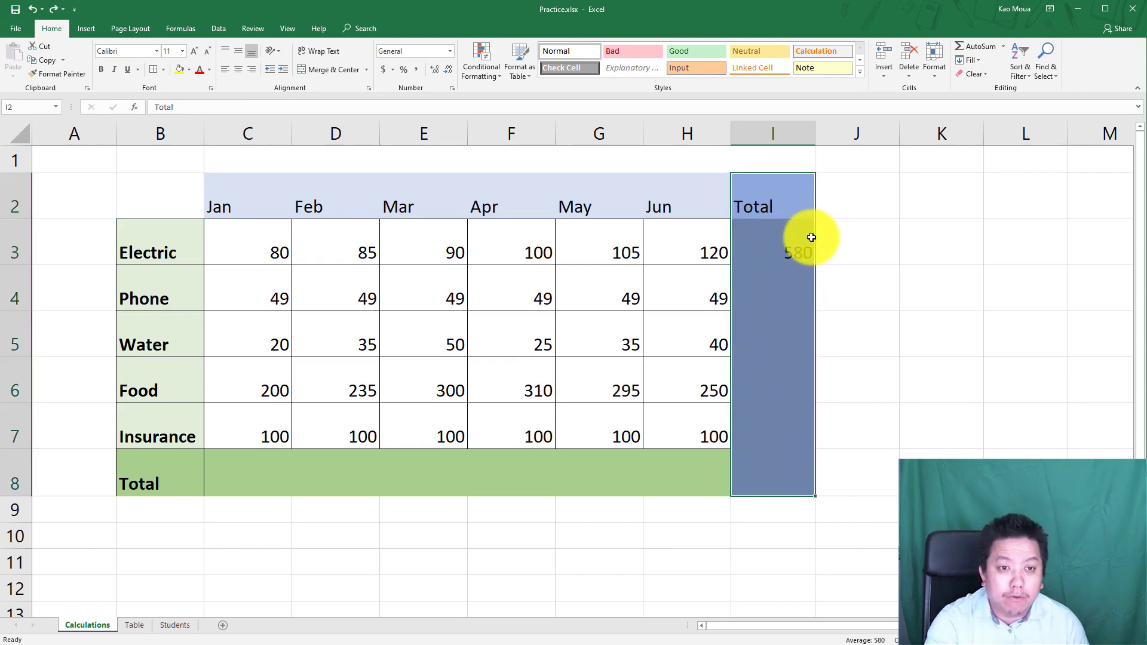
drag(814, 237, 840, 239)
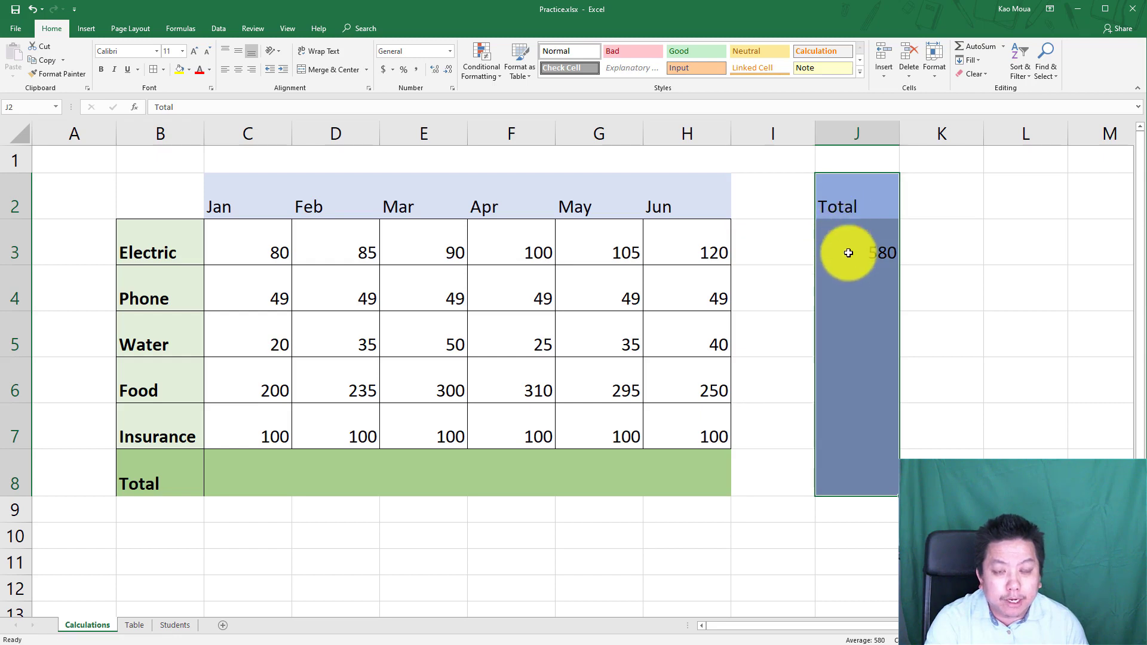
click(761, 211)
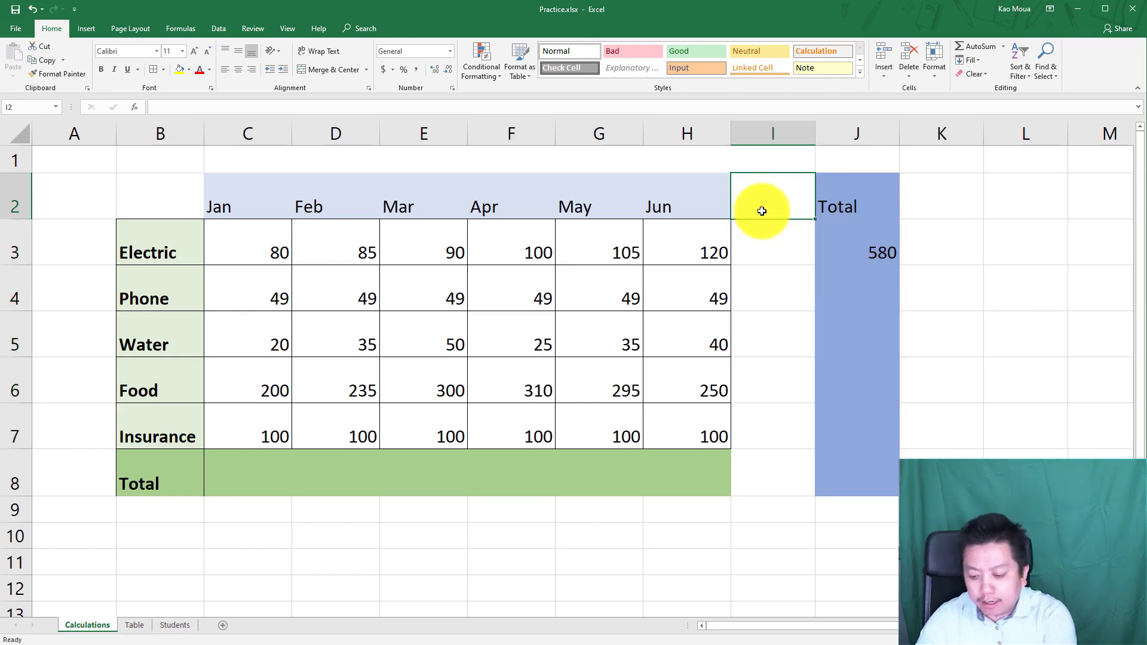
text(Jul)
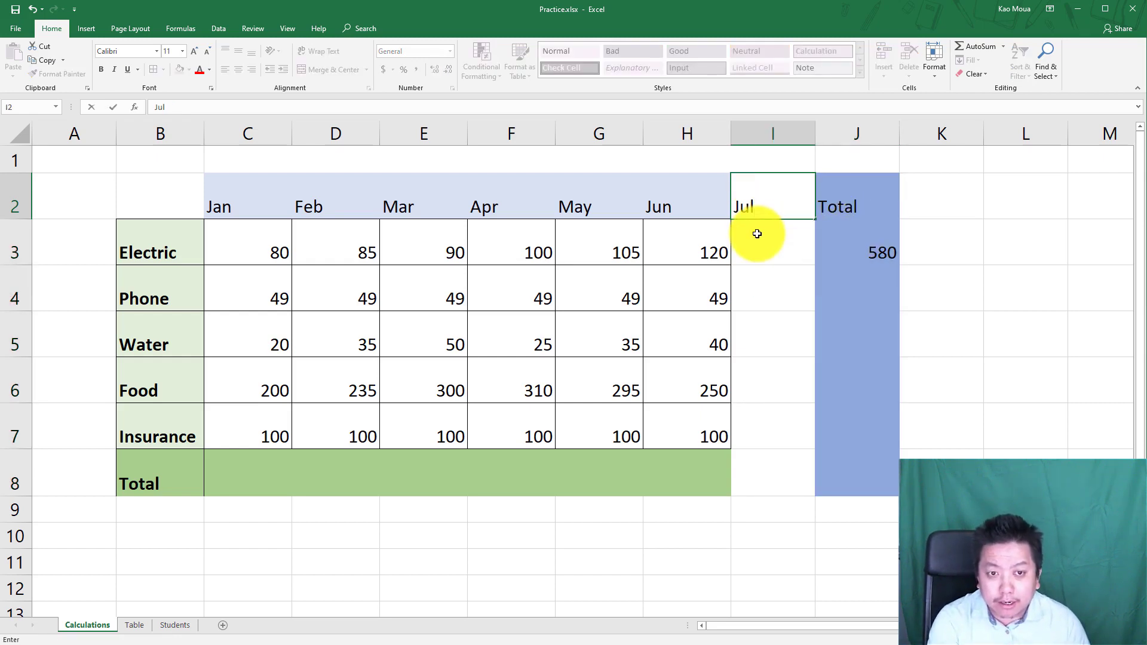
key(Return)
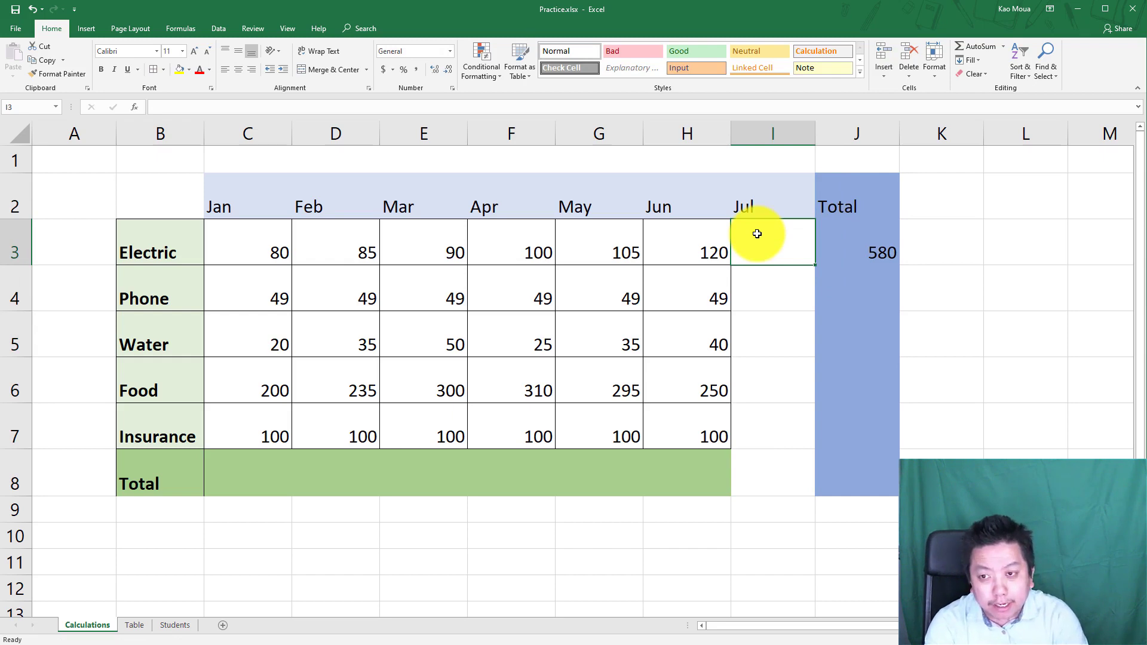
text(150)
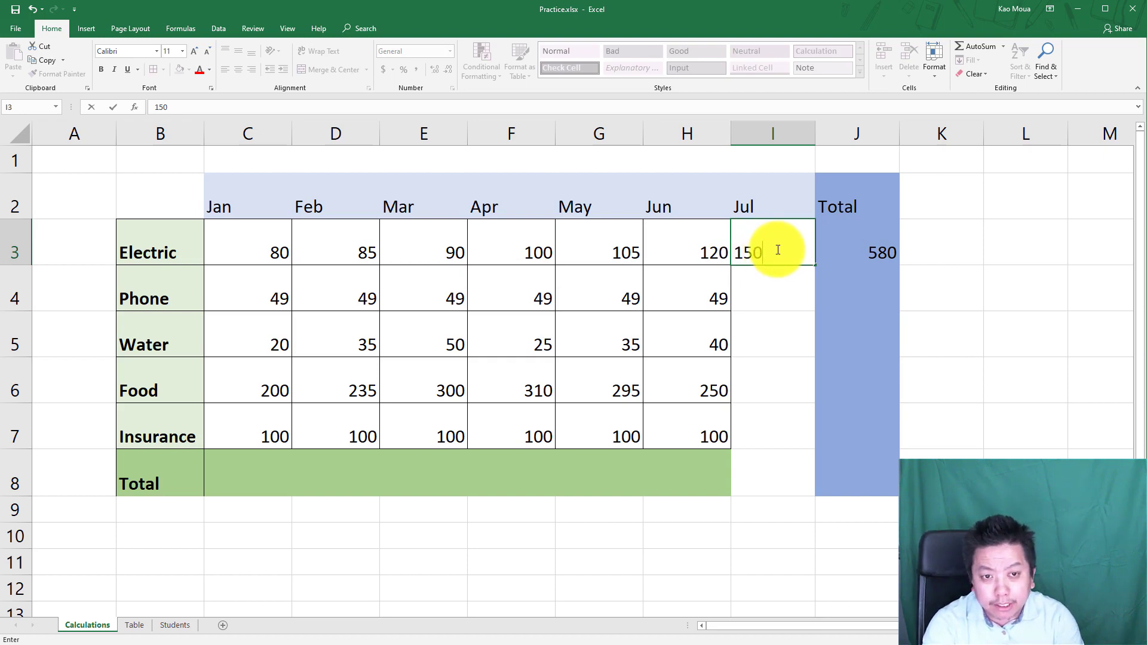
key(Return)
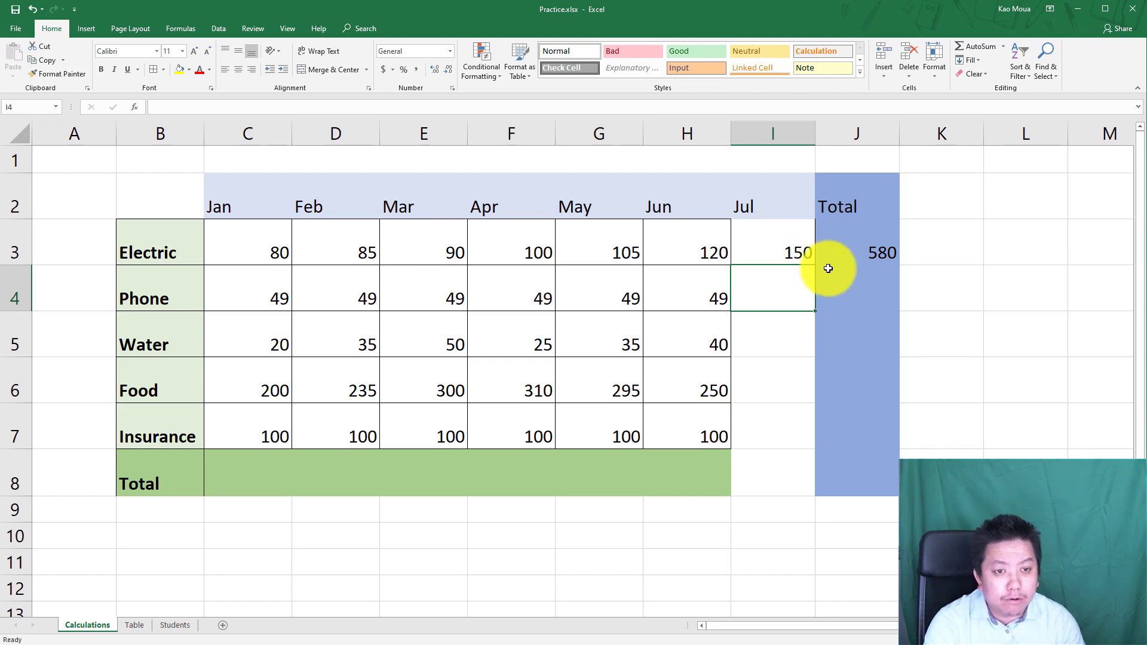
Inspect the Electric total formula in J3, and undo the July entries and the move of the Total column
click(867, 253)
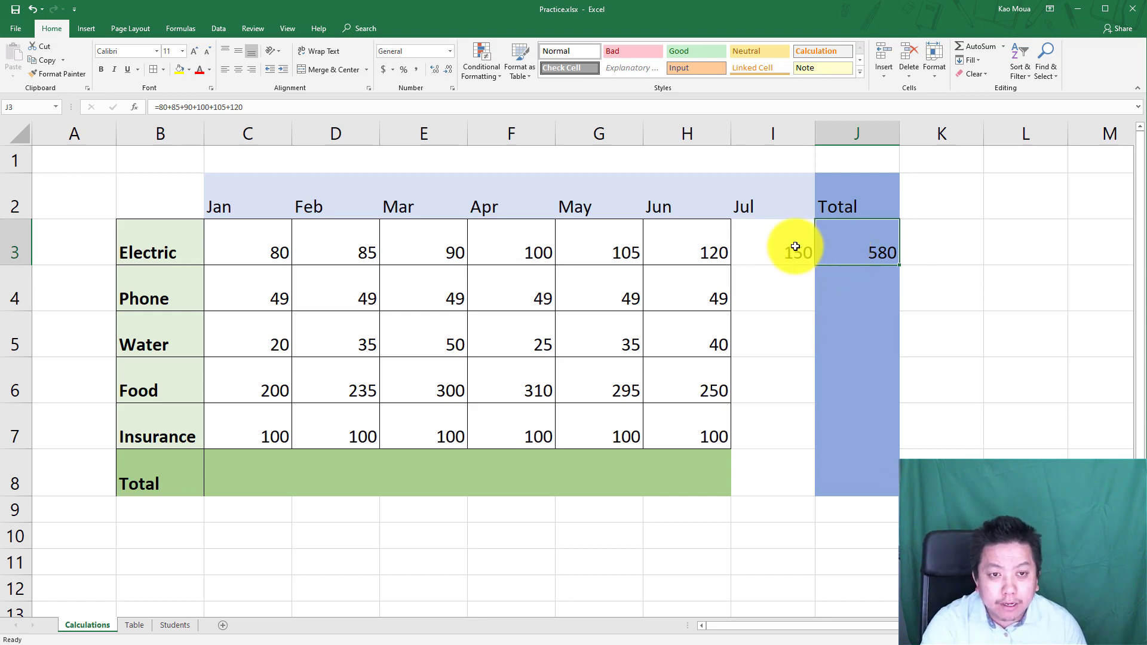
key(ctrl+z)
key(ctrl+z)
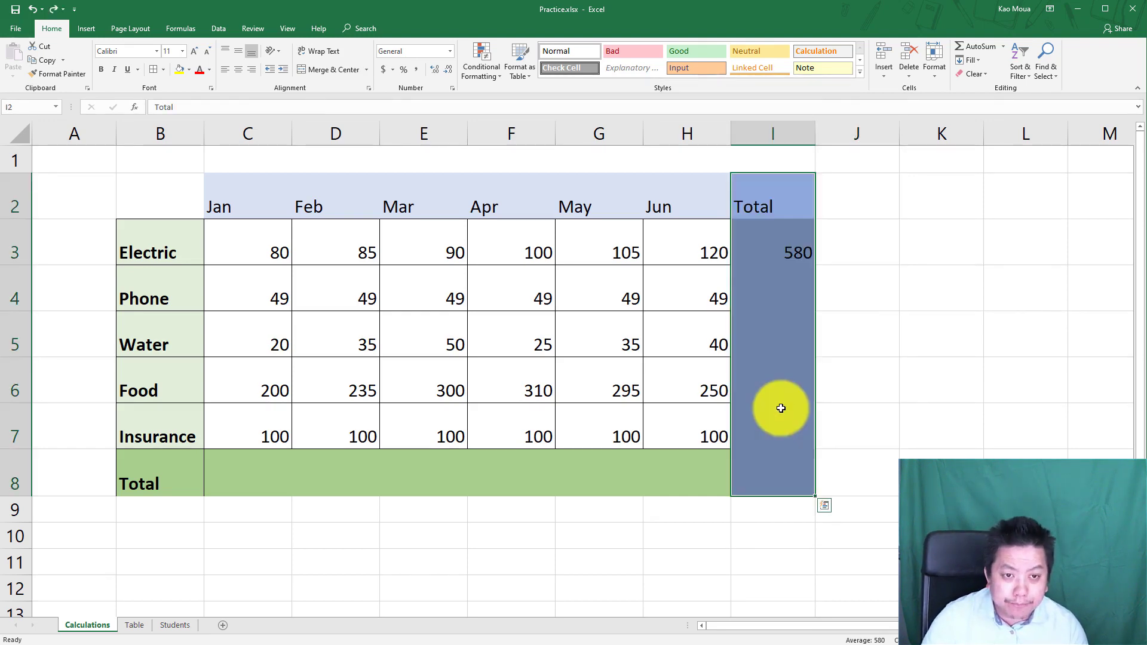
Replace the Electric total formula in I3 with a SUM function over C3:H3
click(776, 252)
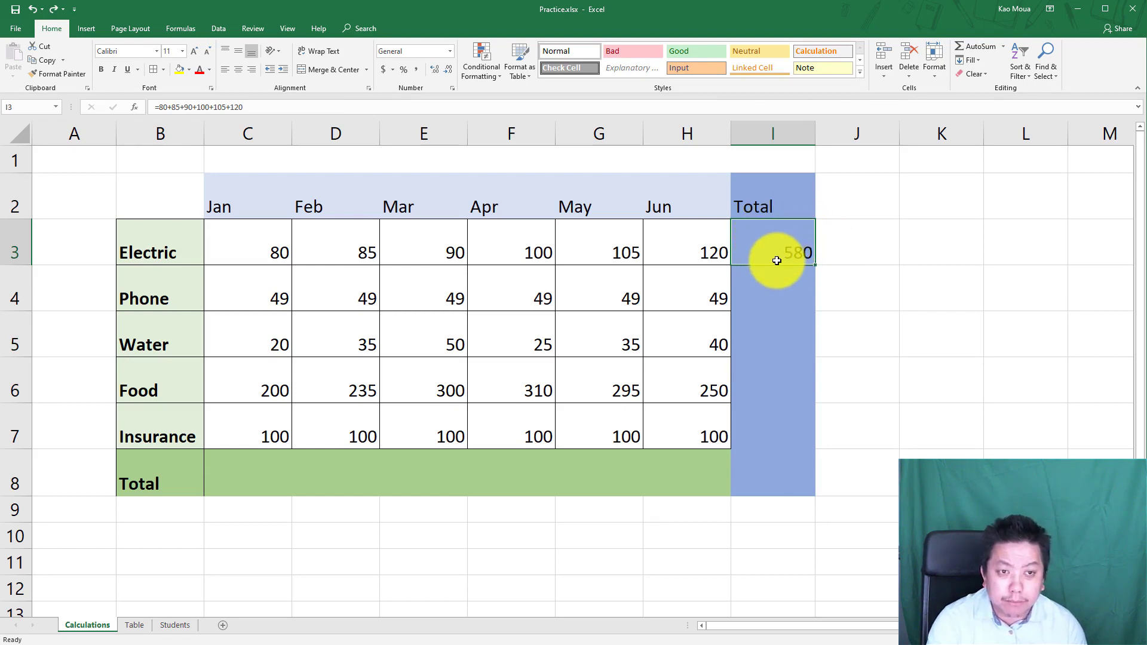
key(Delete)
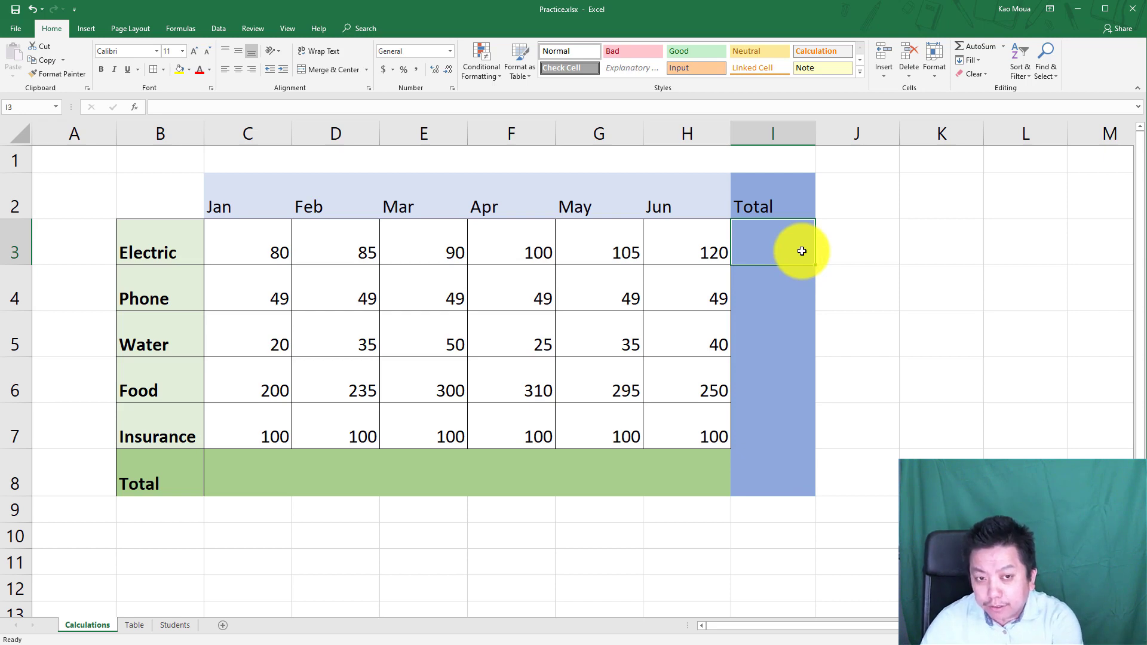
text(=)
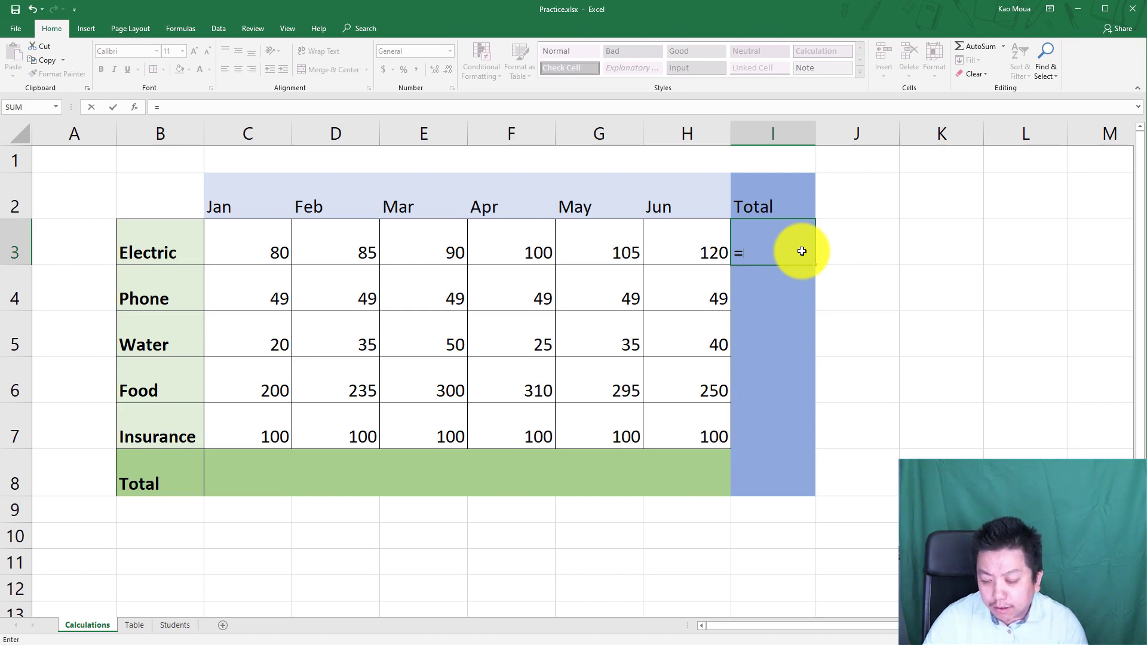
text(s)
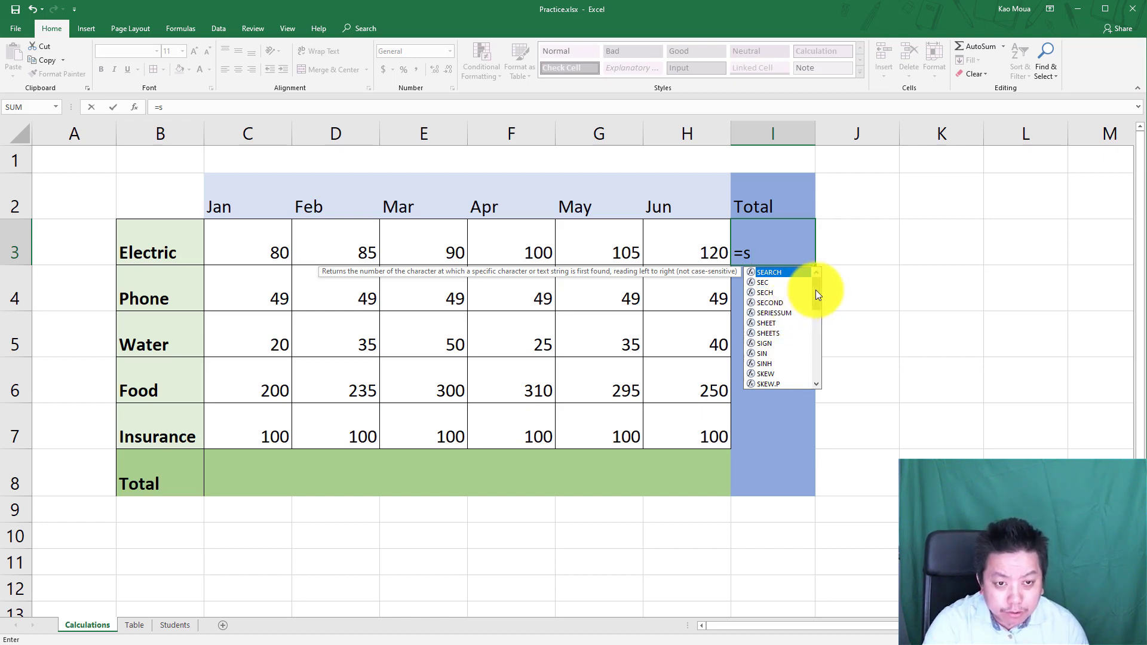
drag(815, 289, 816, 339)
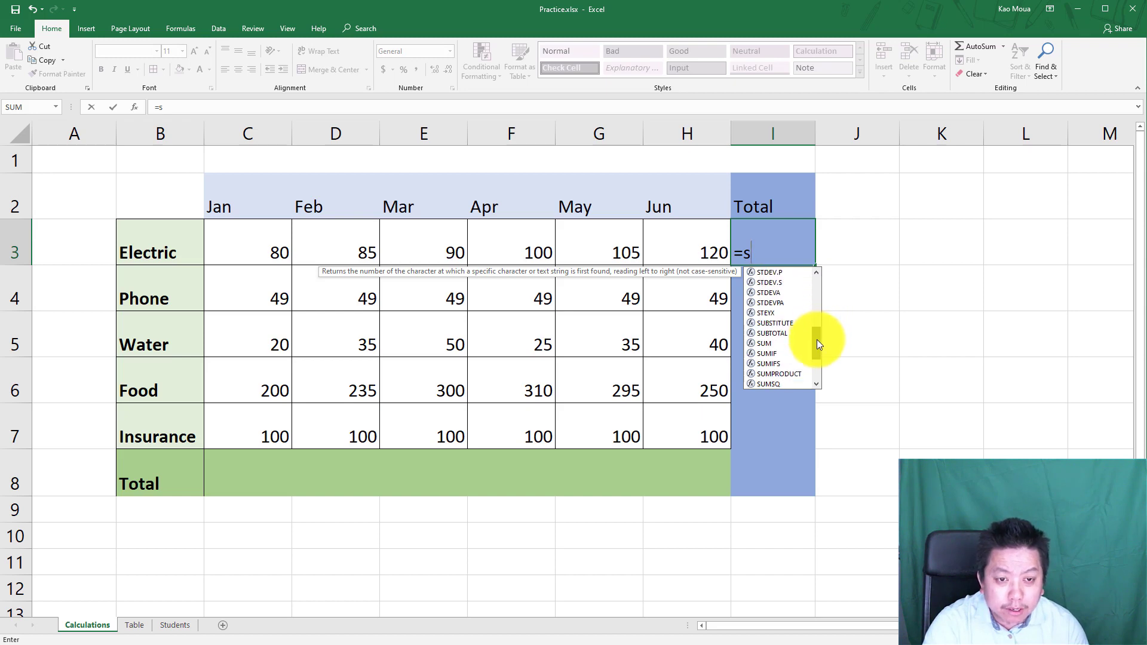
click(768, 345)
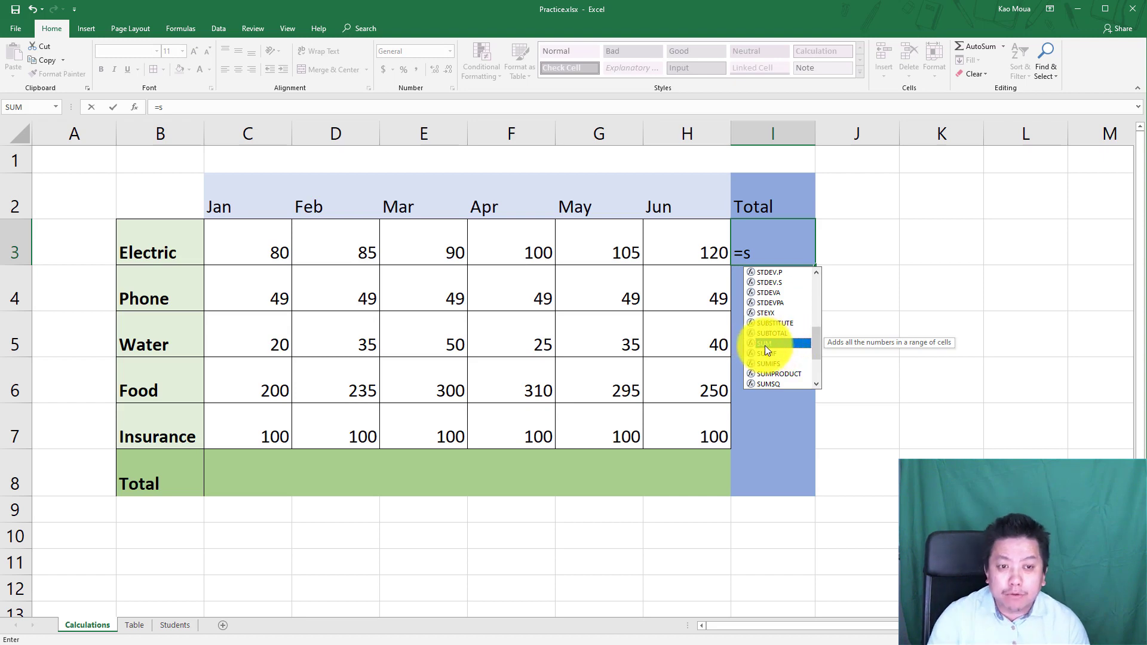
double_click(764, 344)
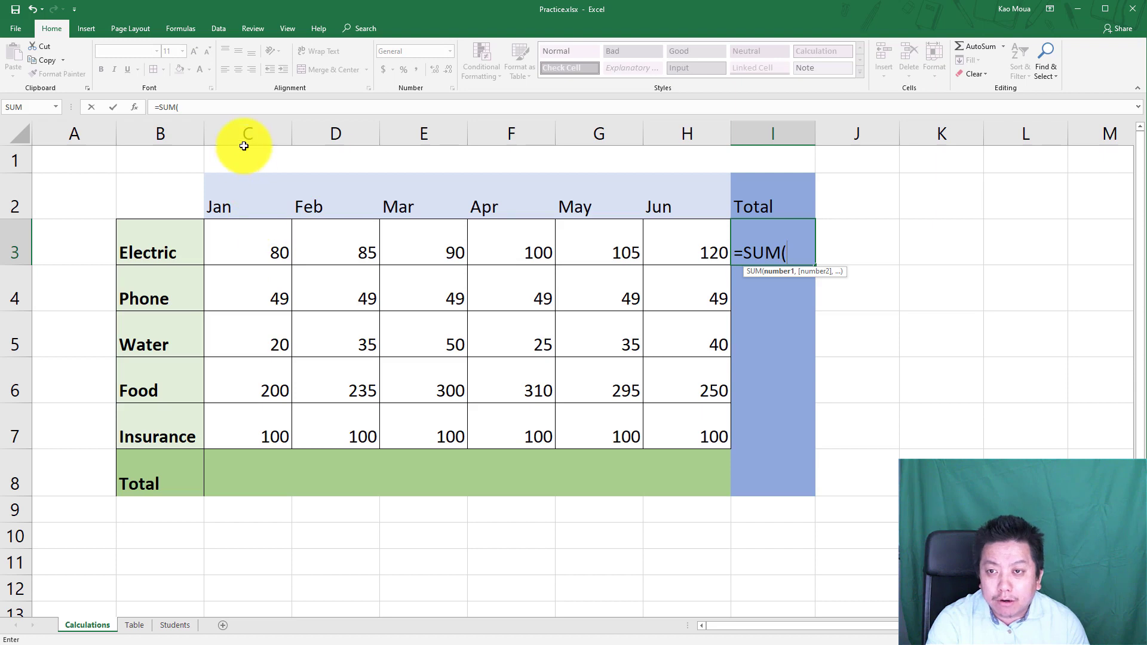
click(251, 245)
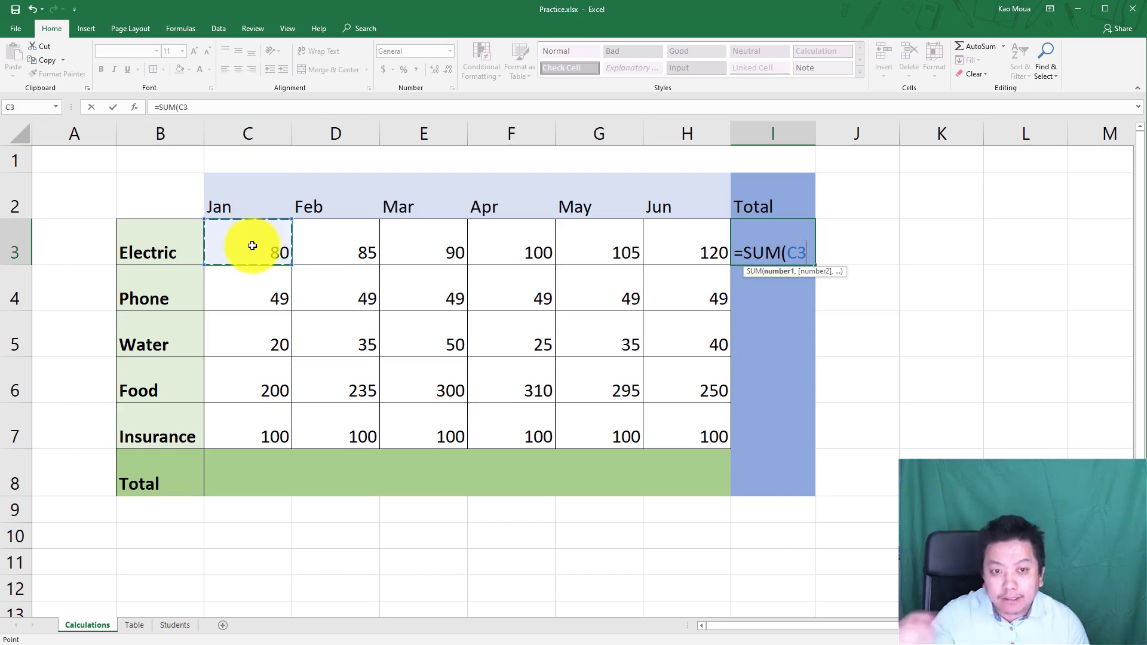
drag(272, 246, 685, 249)
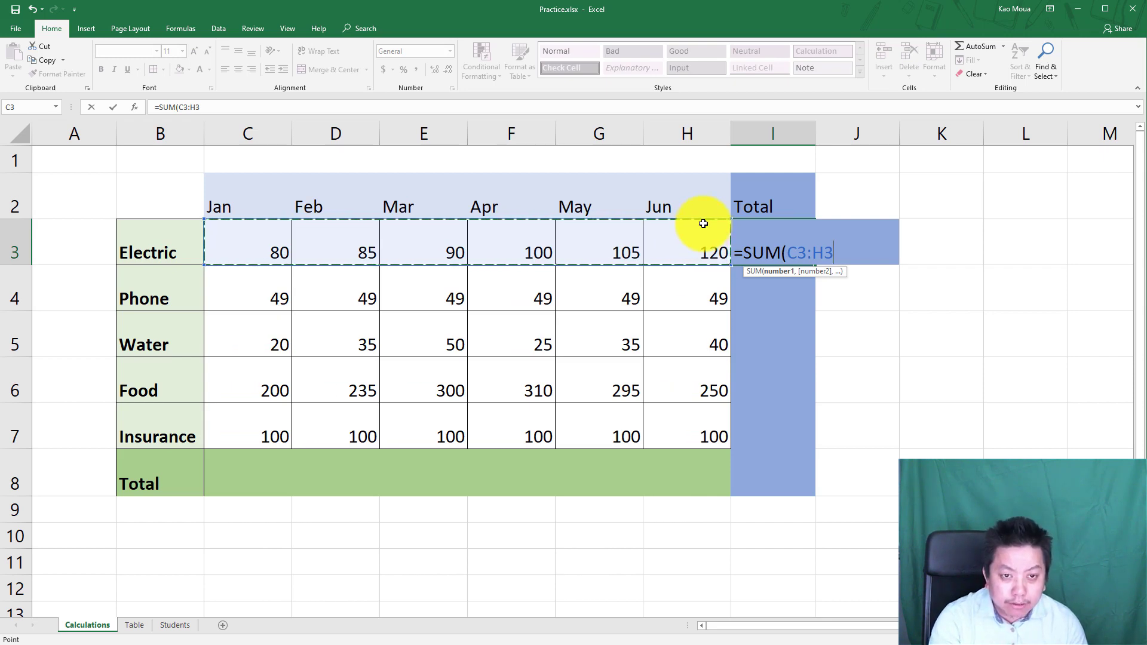
key(Return)
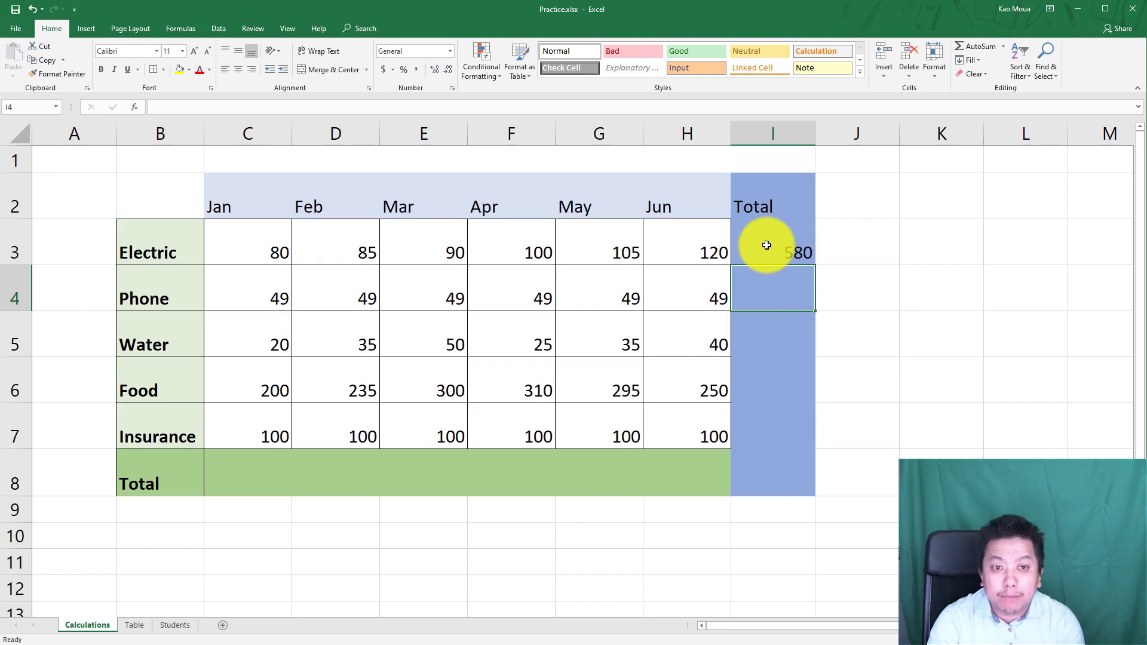
Move the Total column I2:I8 to column J, and add a Jul heading in I2 with 150 for Electric in I3
click(774, 188)
drag(773, 188, 779, 476)
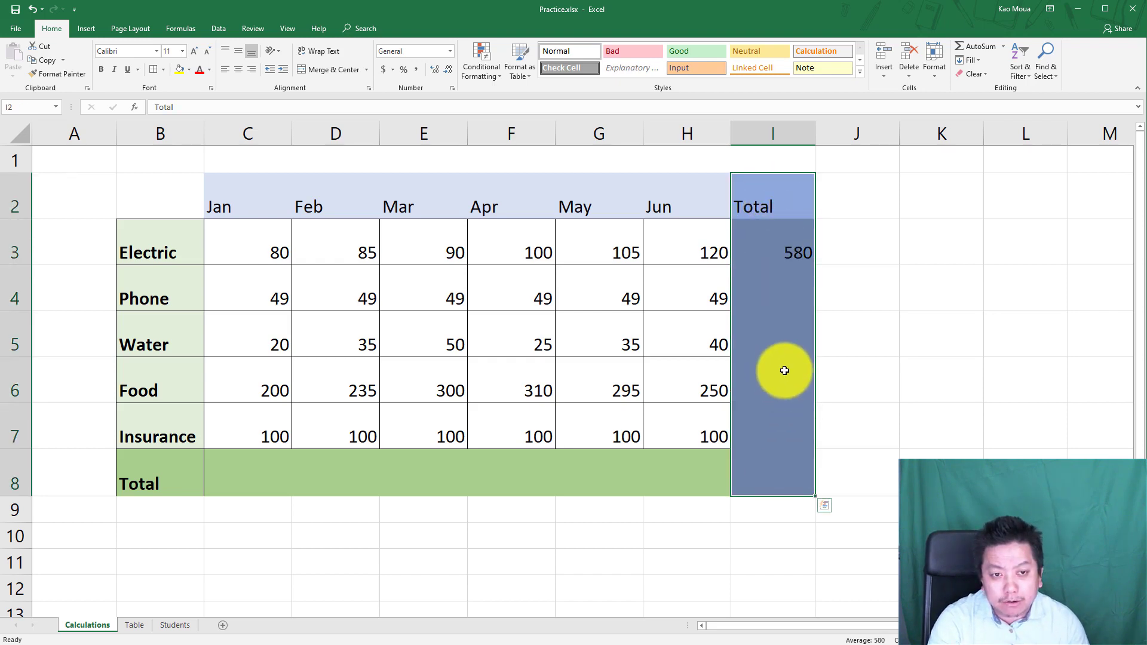
drag(816, 300, 866, 295)
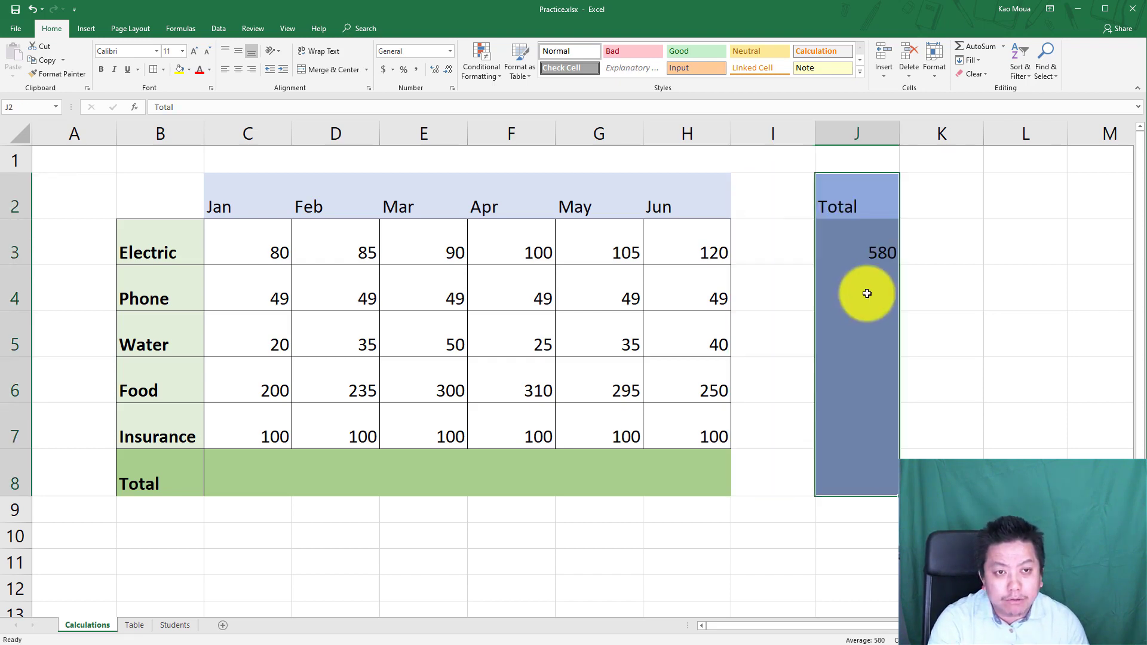
click(781, 214)
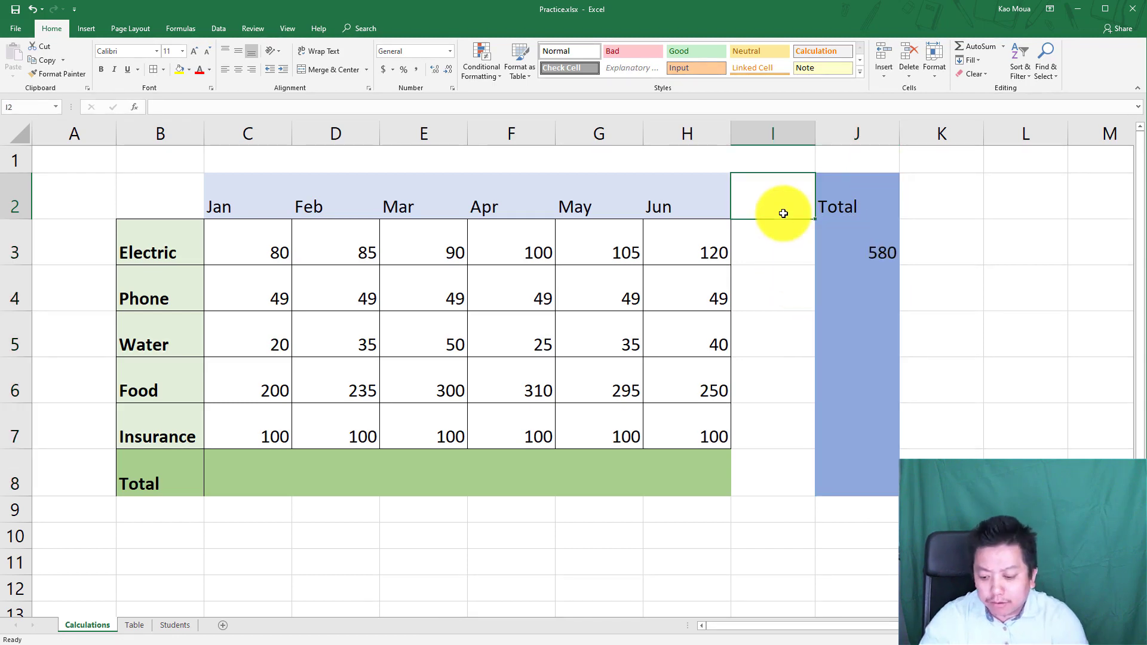
text(Jul)
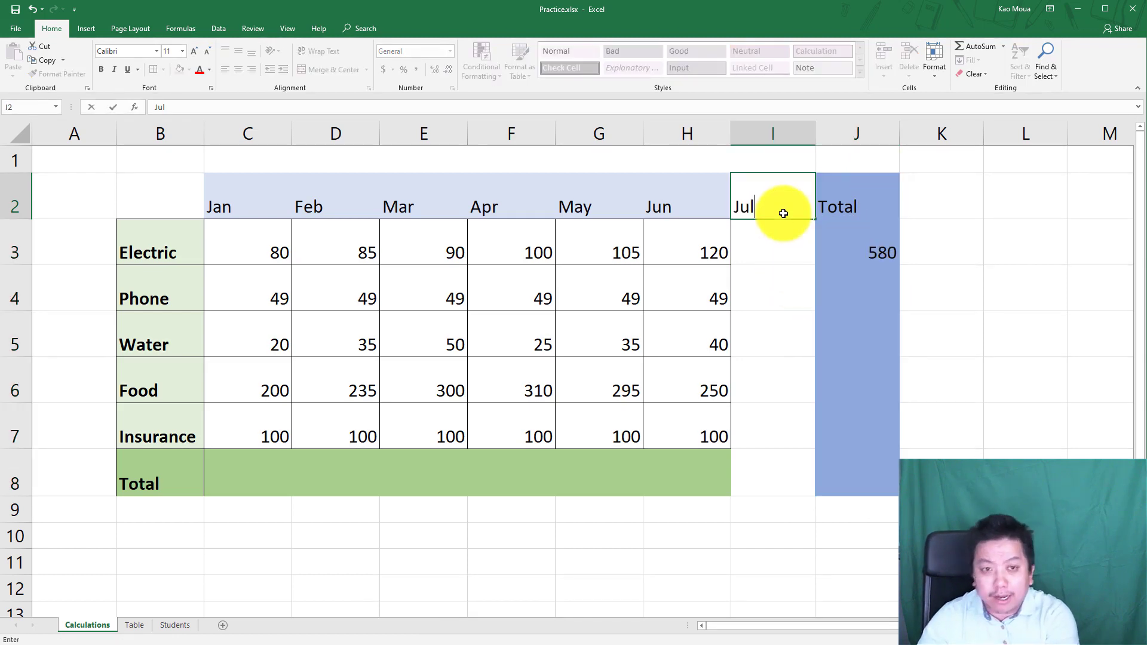
click(764, 242)
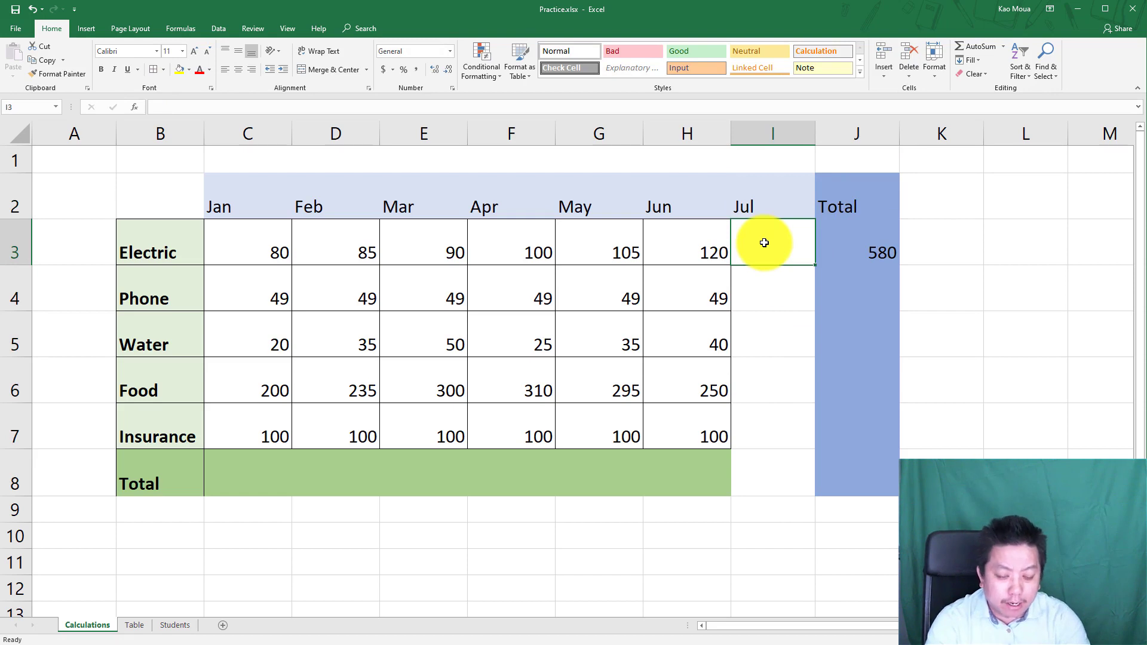
text(150)
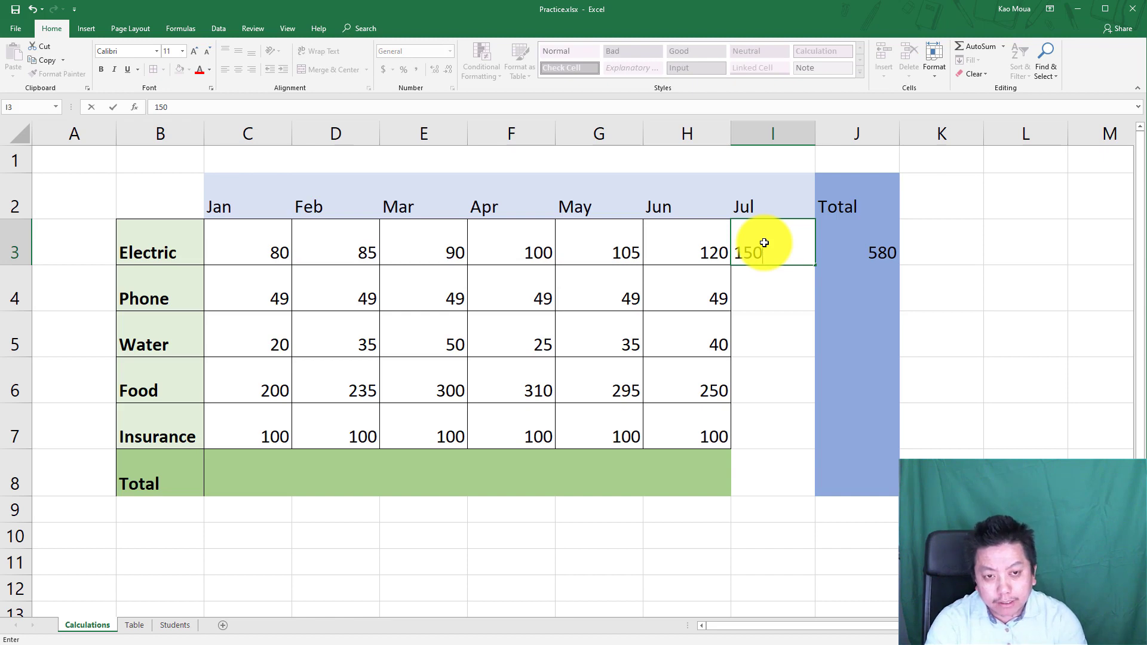
key(Return)
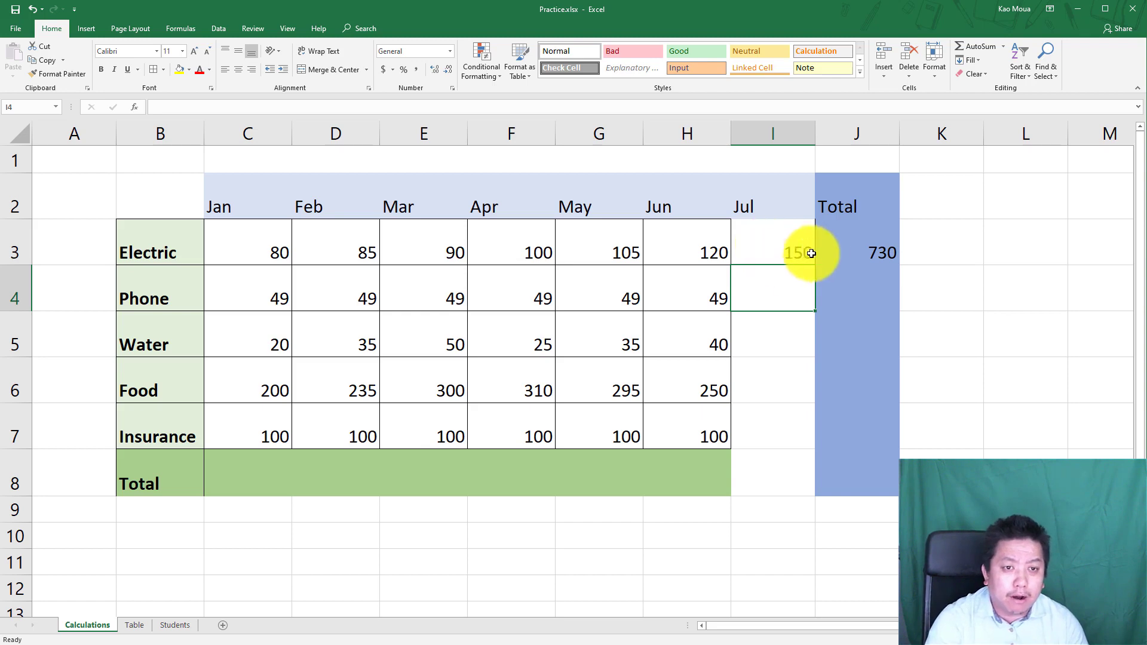
Move the Total column J2:J8 to column K, and add an Aug heading in J2 with 125 for Electric in J3
drag(854, 187, 854, 471)
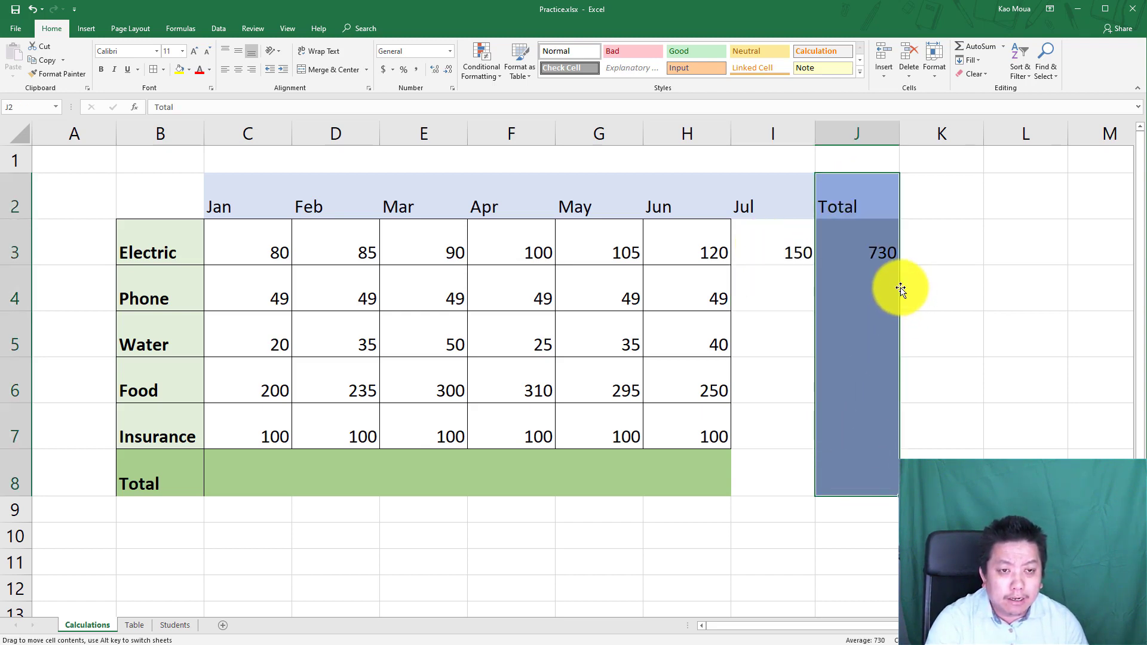
drag(908, 286, 932, 284)
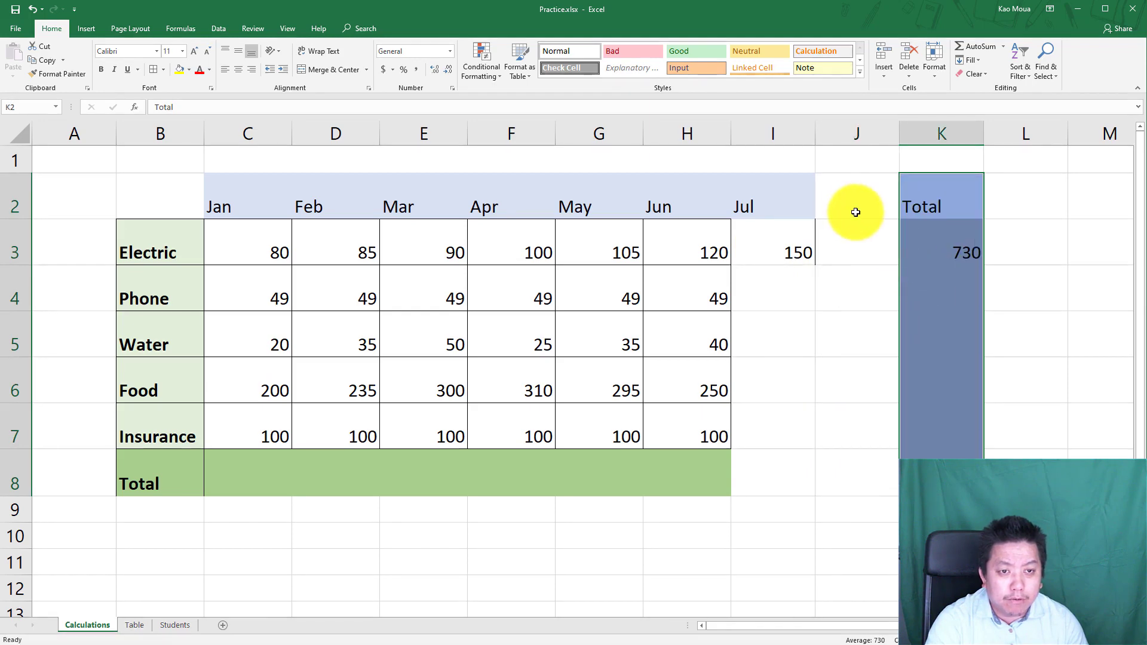
click(852, 210)
text(Aug)
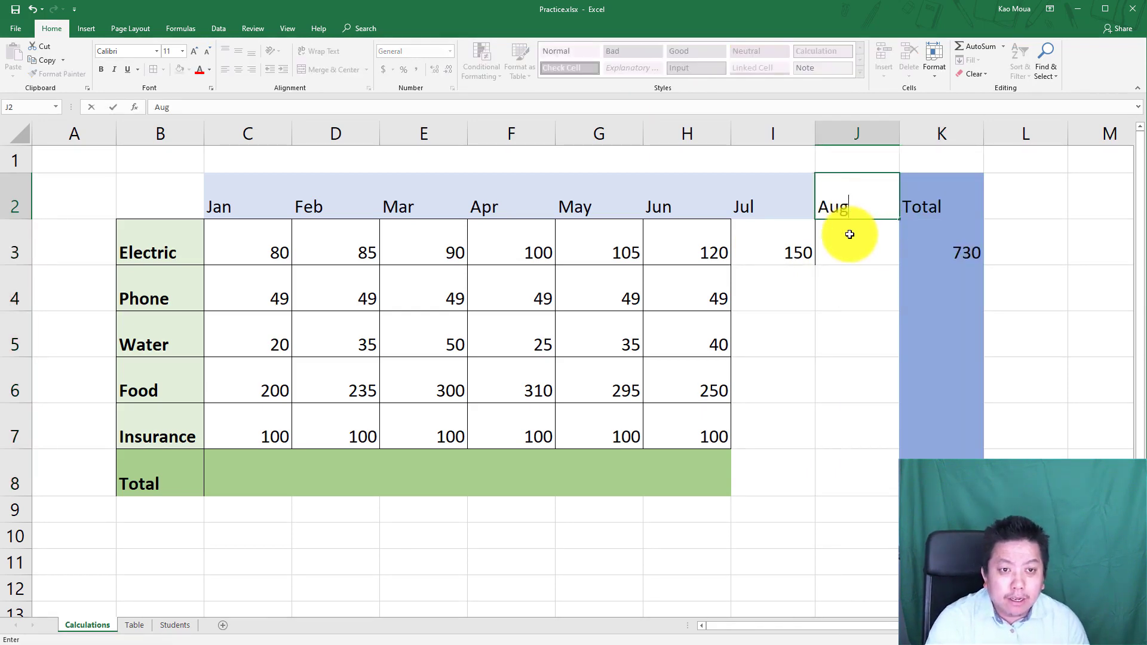
click(849, 234)
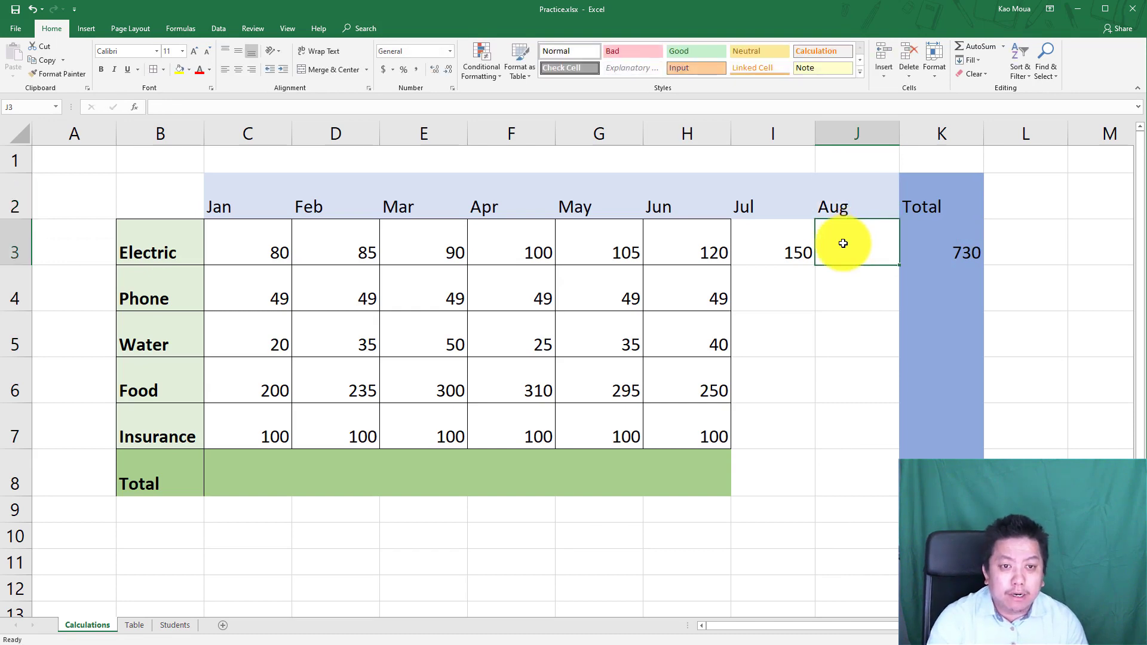
text(125)
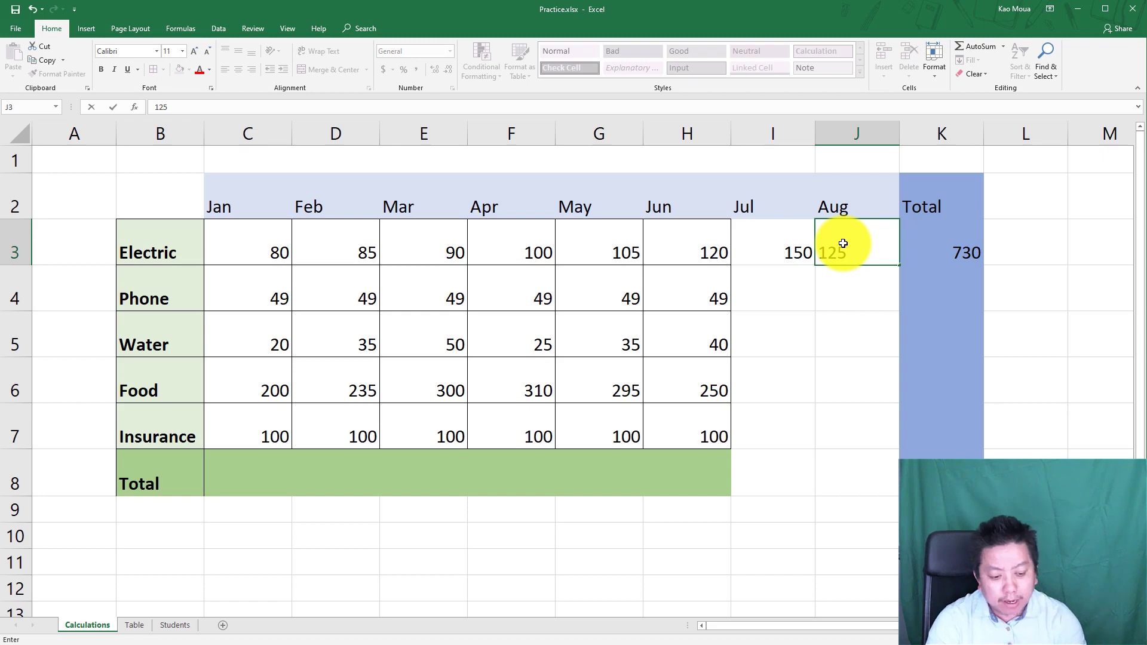
key(Return)
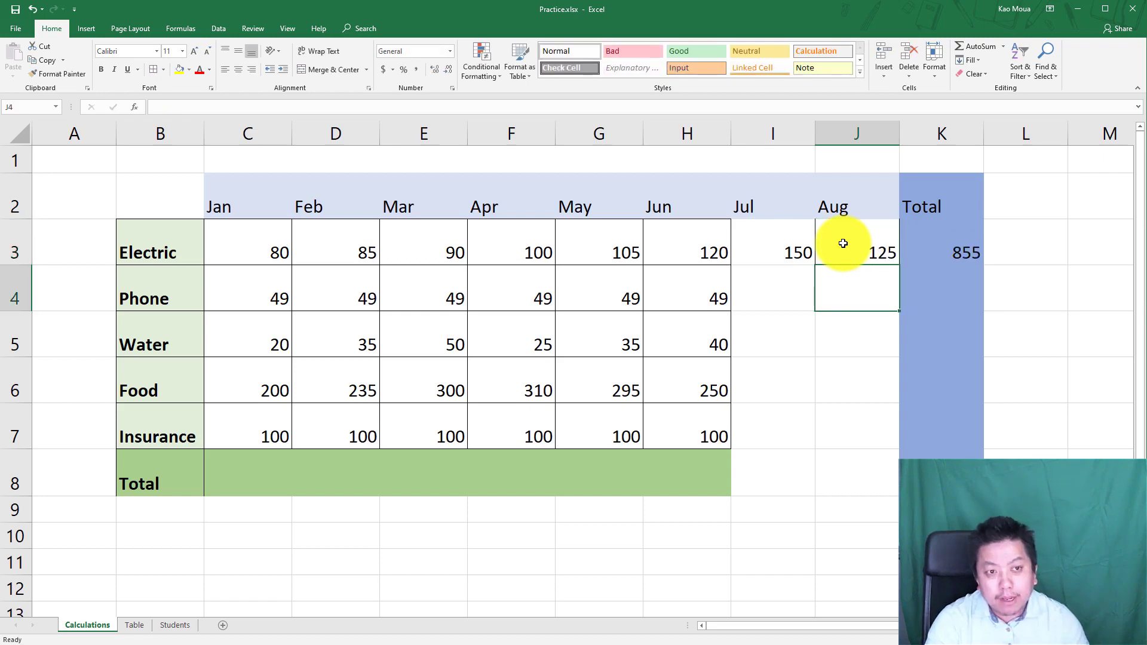
click(929, 245)
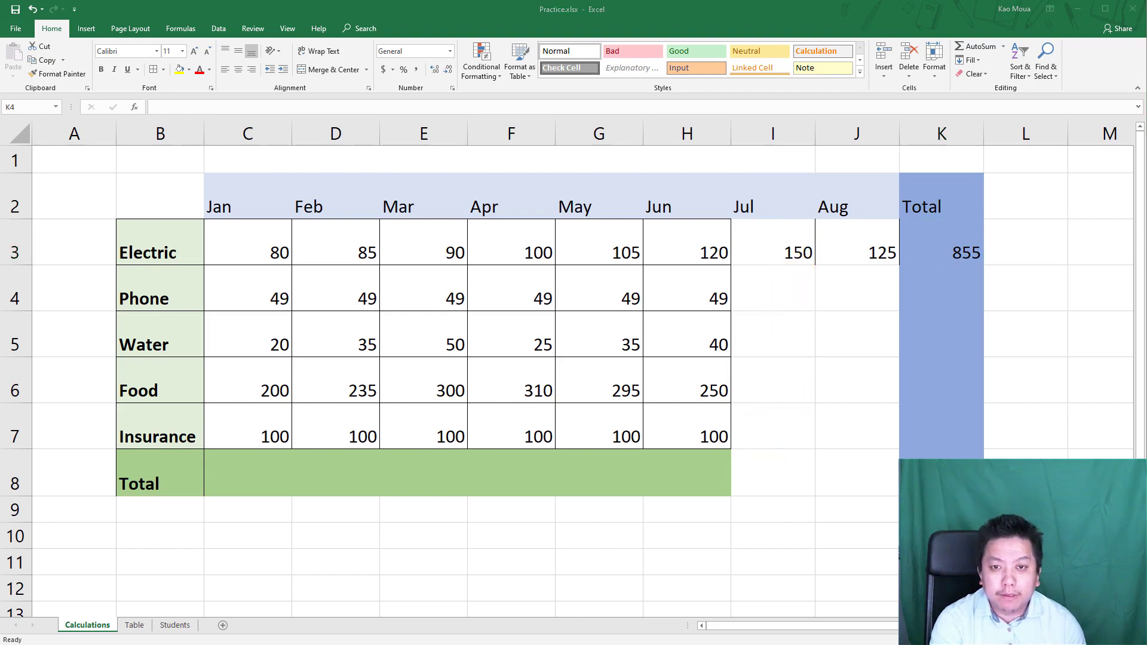
click(586, 507)
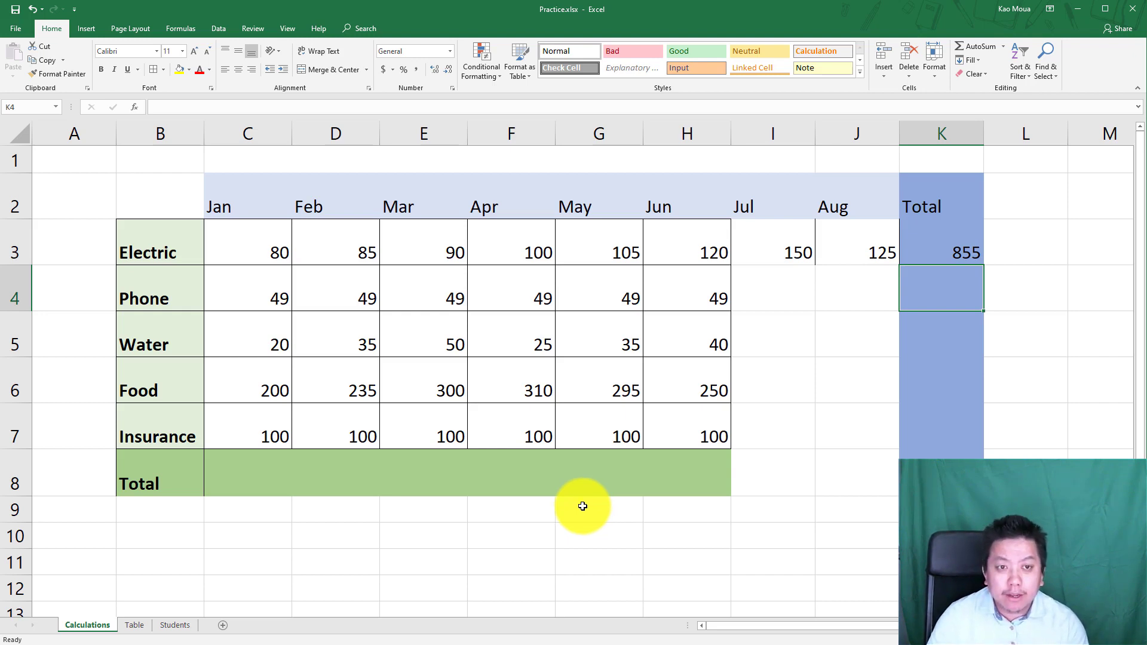
Undo the August and July entries and both moves of the Total column, back to its place in column I
key(ctrl+z)
key(ctrl+z)
key(ctrl+z)
key(ctrl+z)
key(ctrl+z)
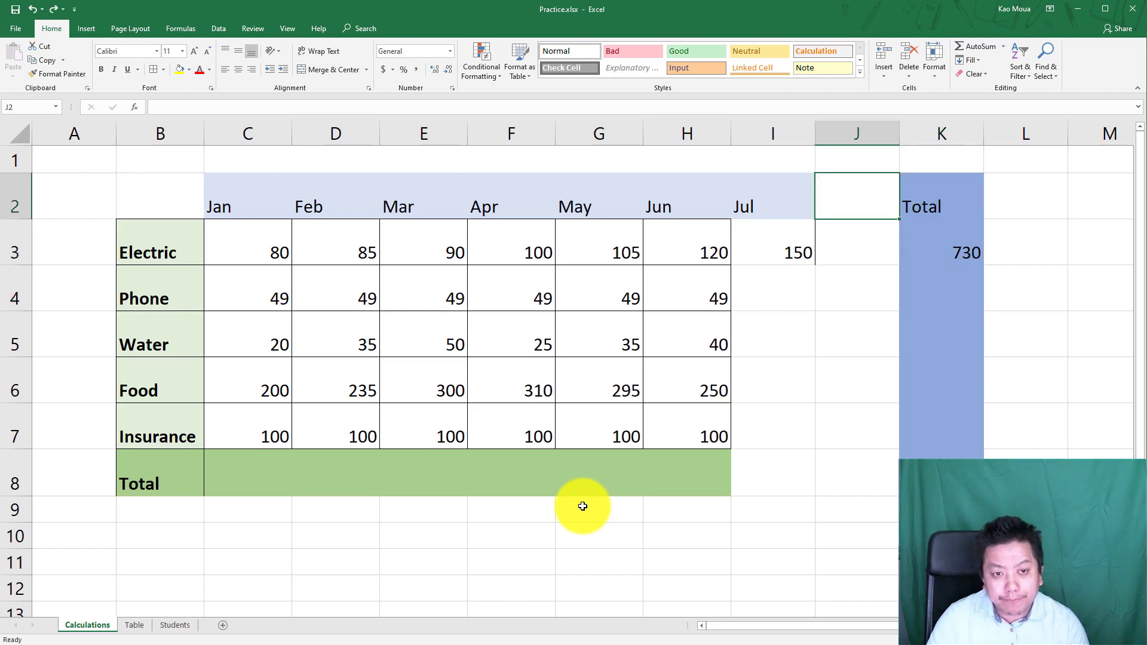
key(ctrl+z)
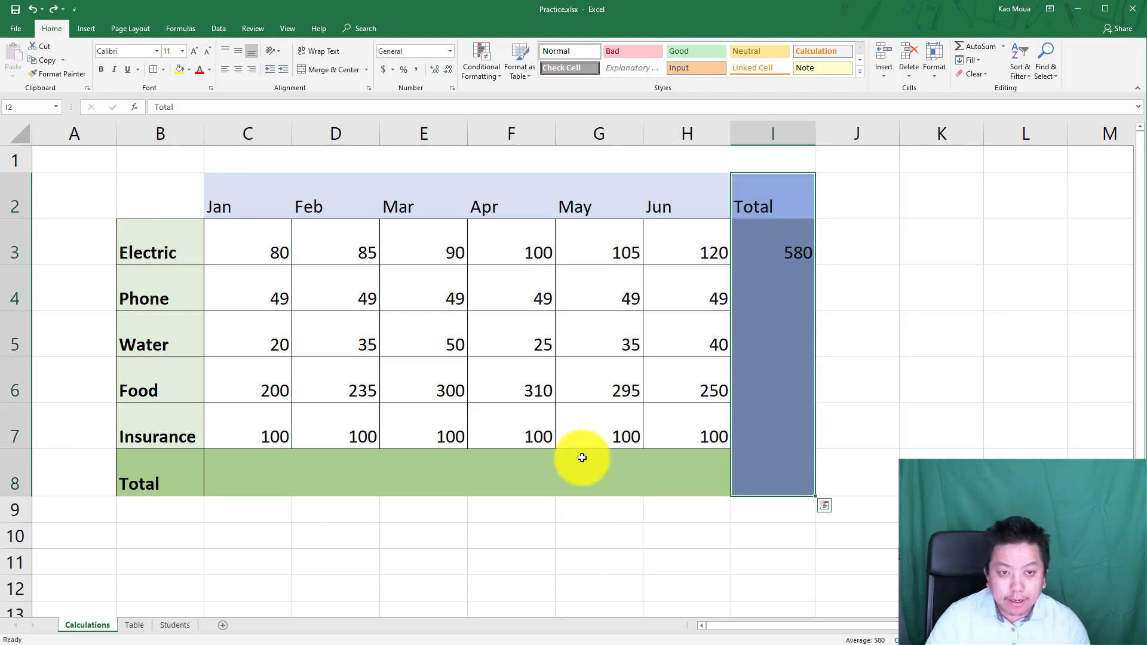
Clear the Electric total in I3 and recreate it with AutoSum over C3:H3, reselecting I3 to review the formula
click(795, 264)
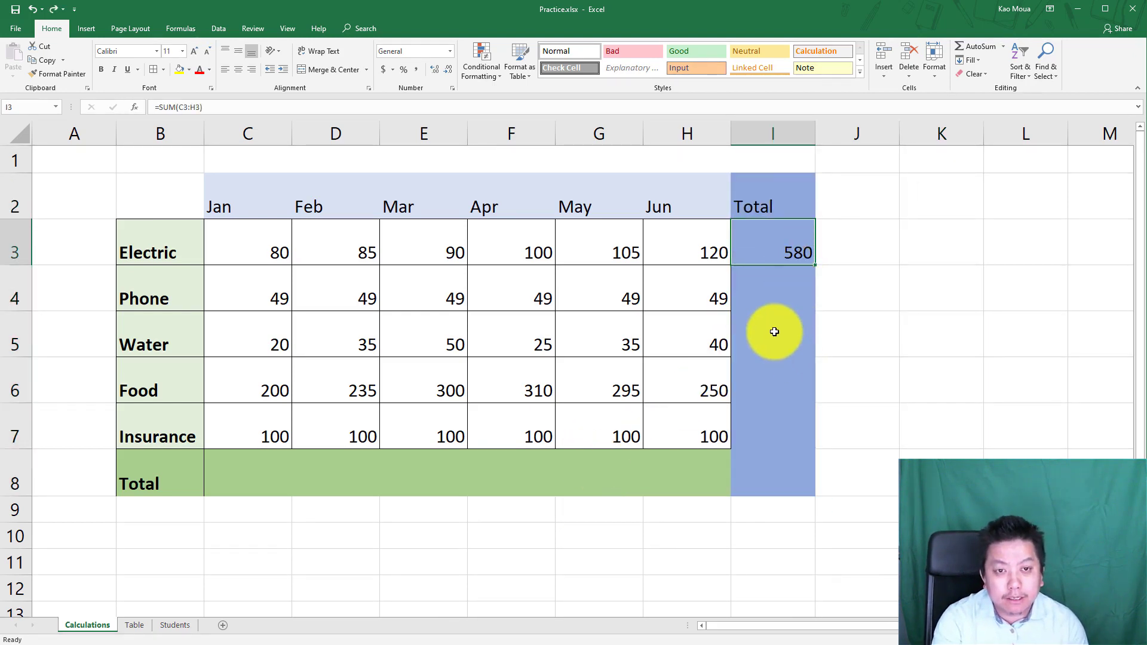
key(Delete)
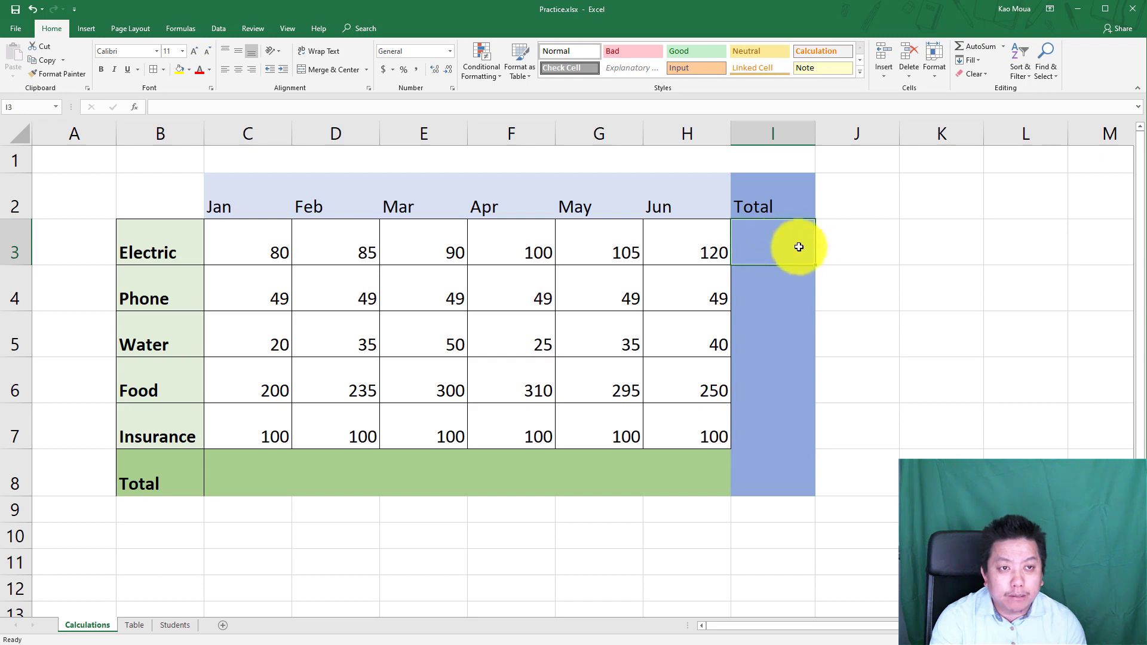
click(1003, 46)
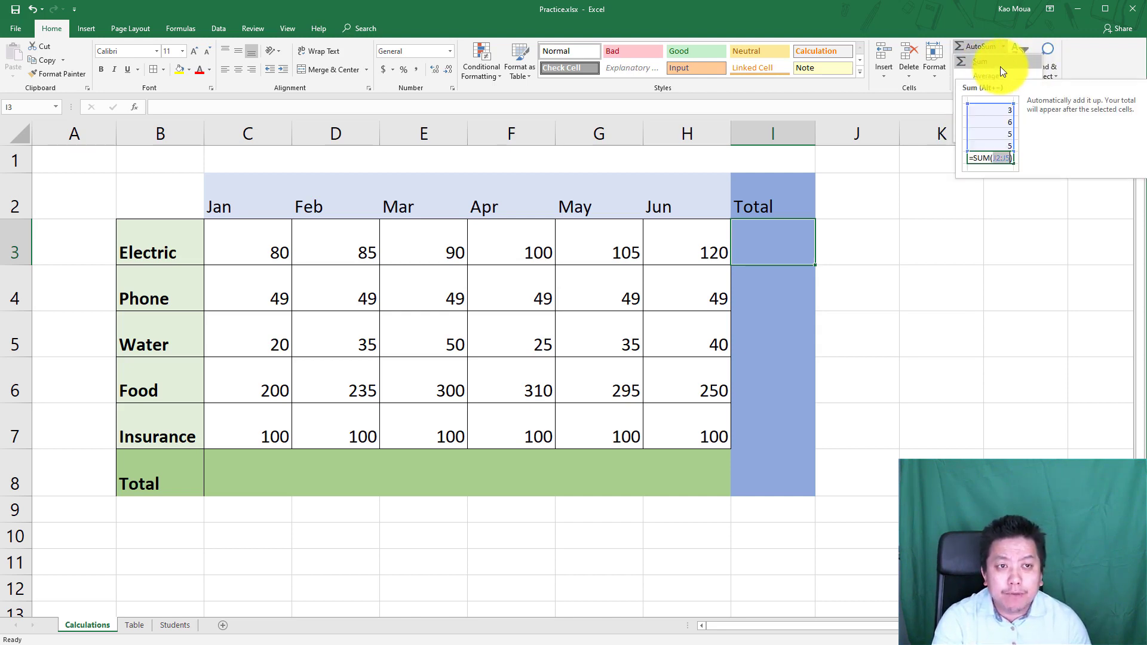
click(982, 61)
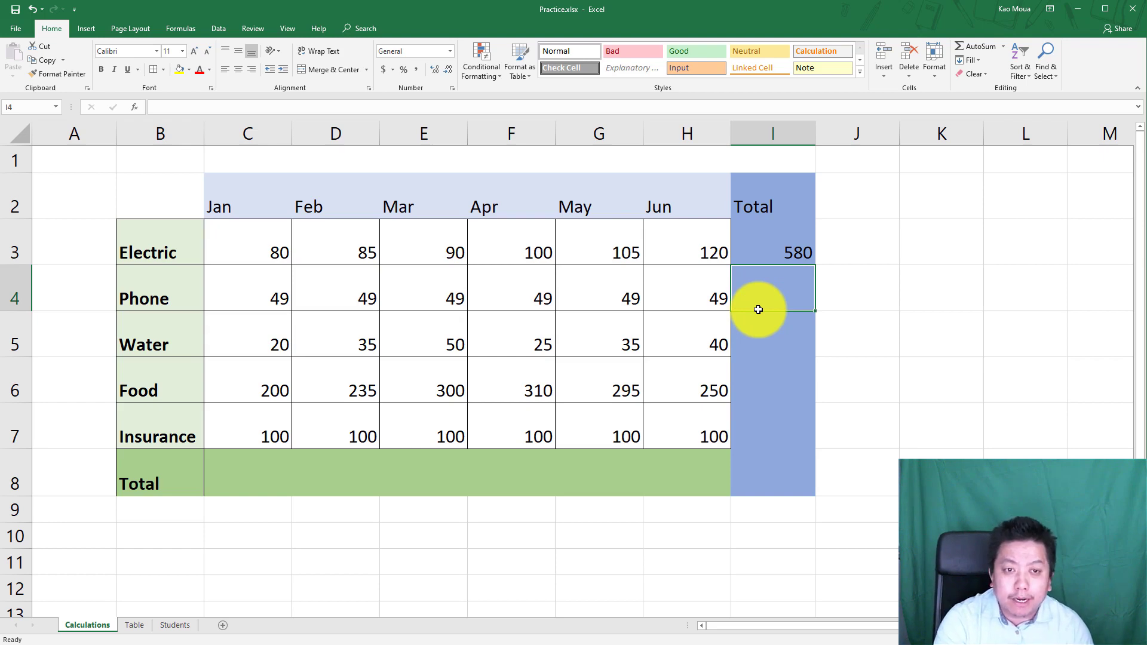
click(778, 247)
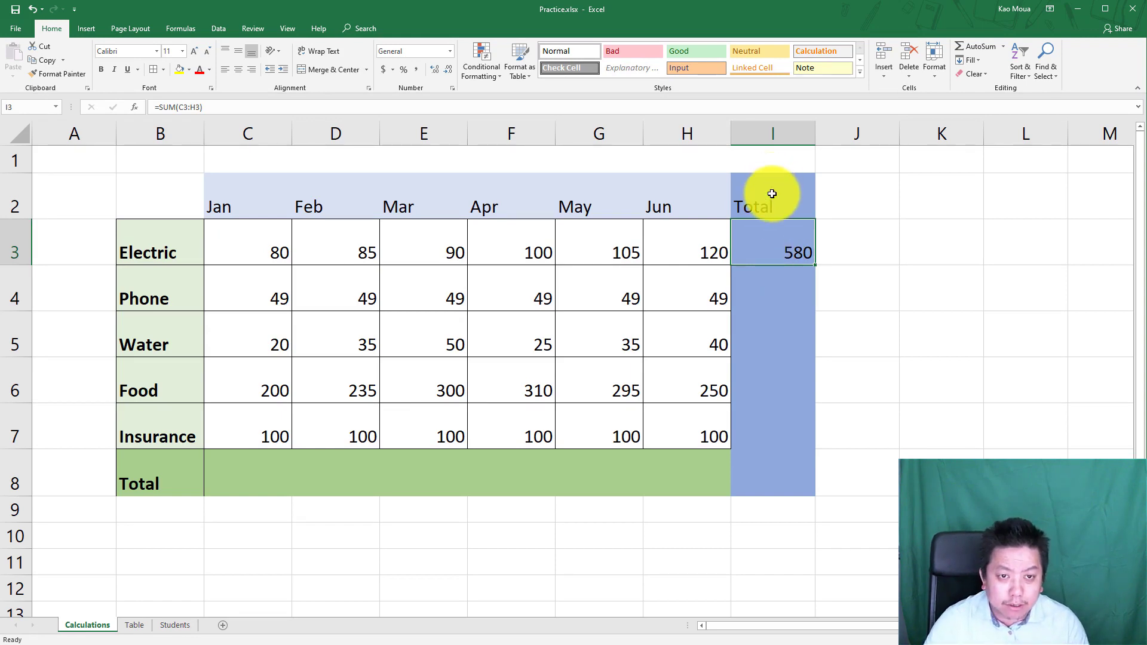
Move the Total column I2:I8 to column J and add a Jul heading in I2
drag(770, 192, 755, 449)
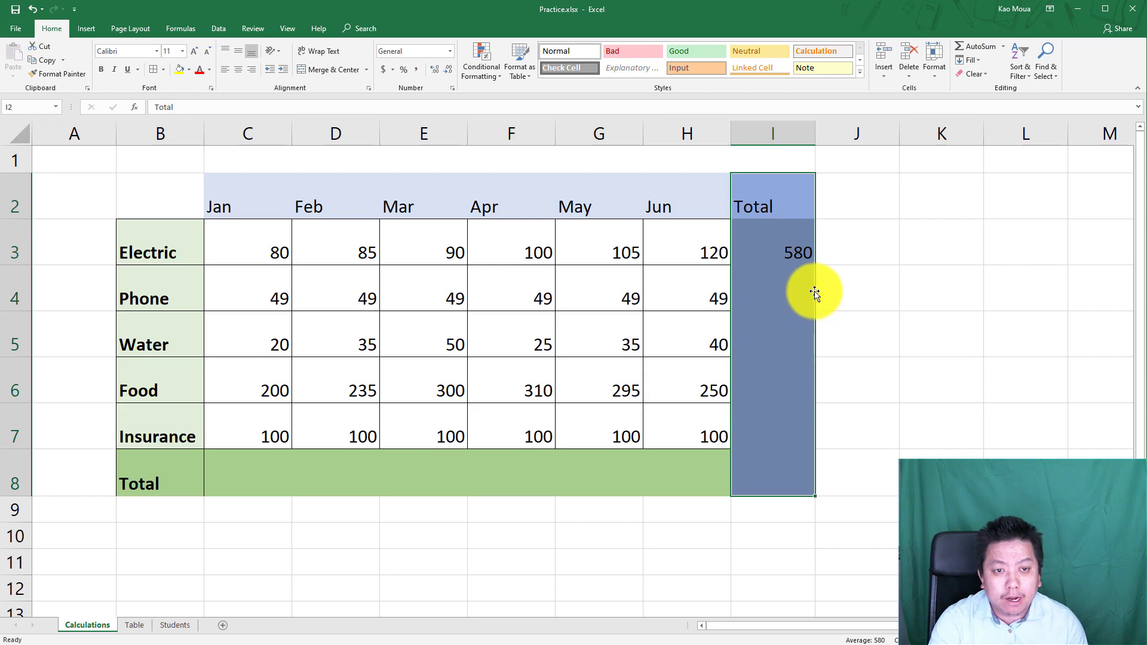
drag(812, 289, 845, 288)
click(787, 213)
text(J)
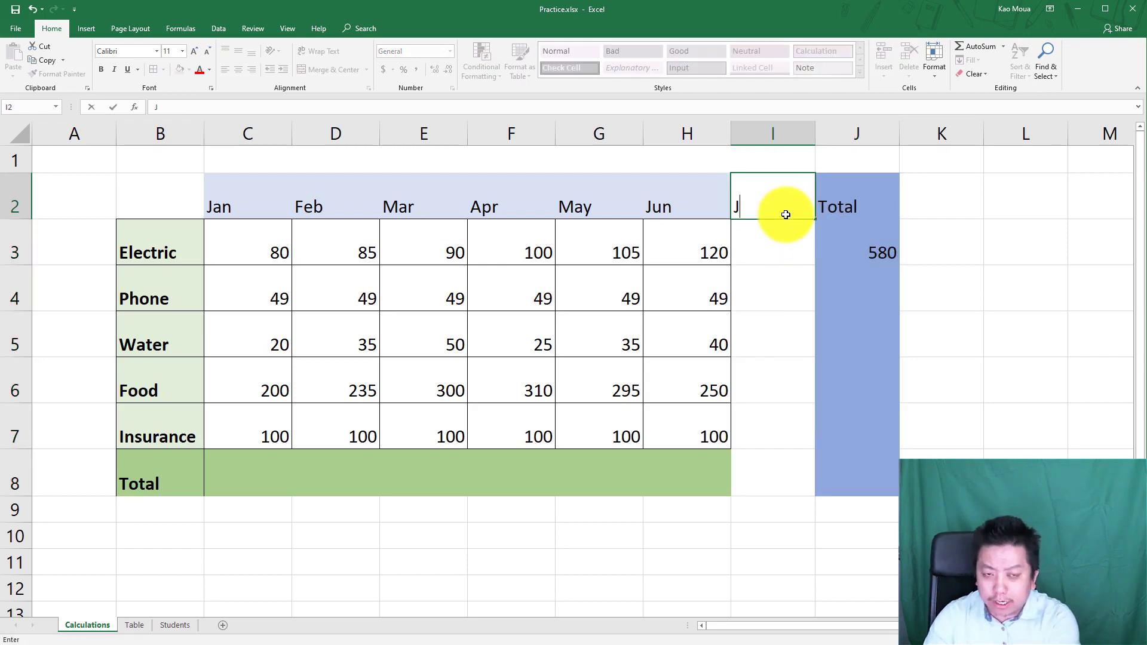
text(ul)
Enter 150 as the July Electric expense in I3 and inspect the SUM formula in J3
click(771, 255)
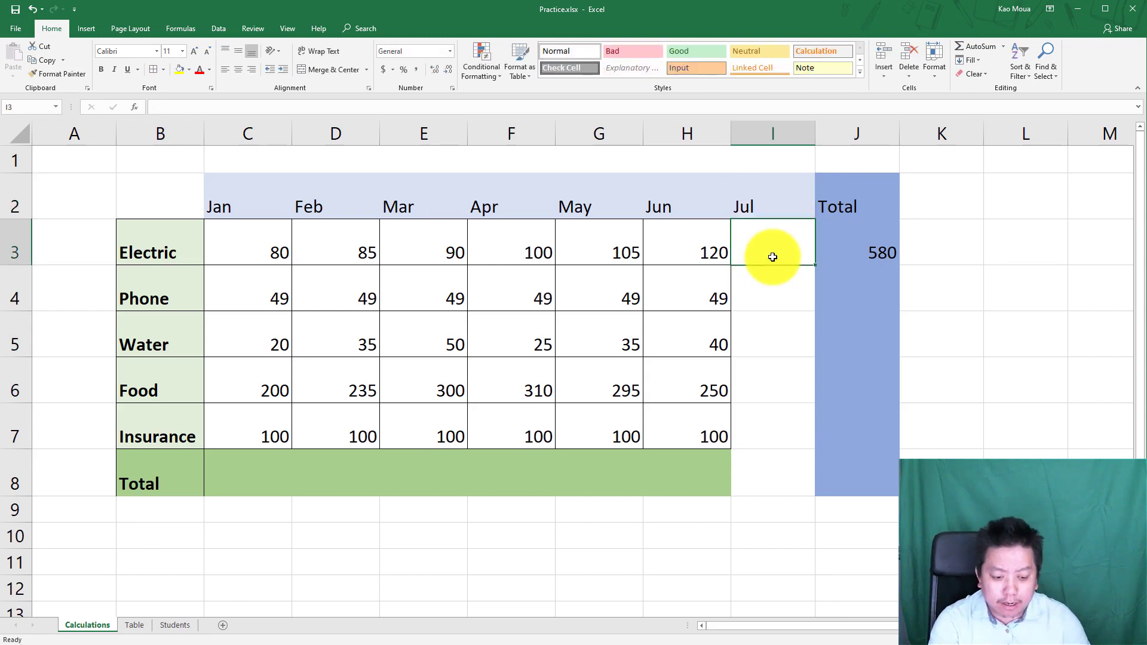
text(150)
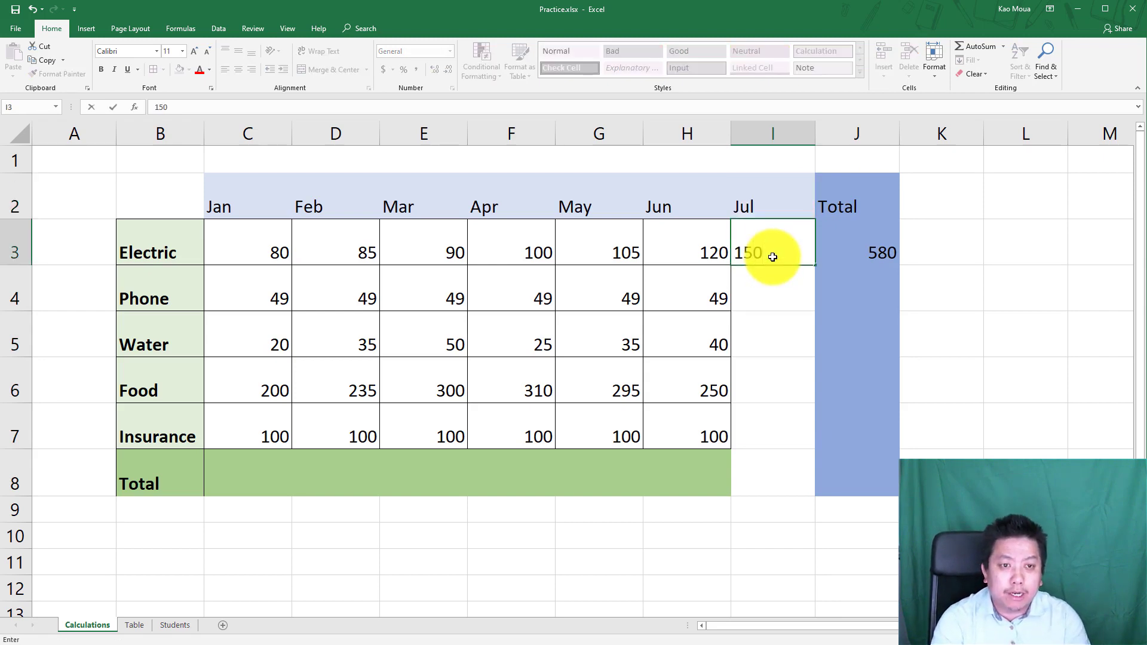
key(Return)
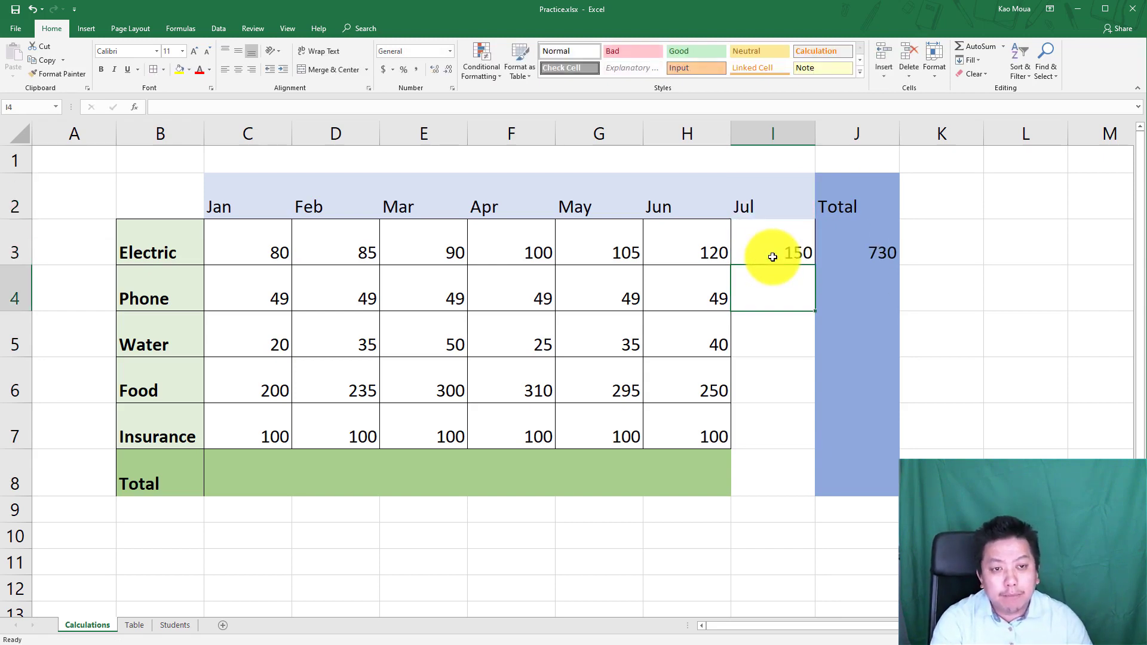
click(878, 240)
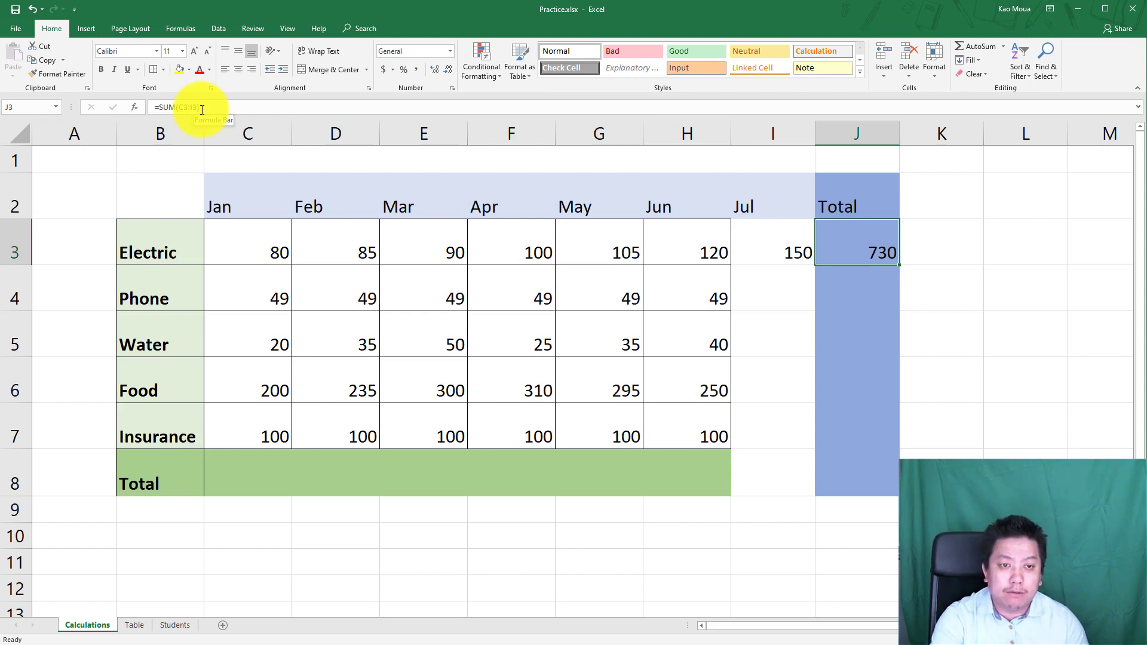
Enter the remaining July expenses in I4:I7: Phone 49, Water 35, Food 200 and Insurance 100
click(747, 306)
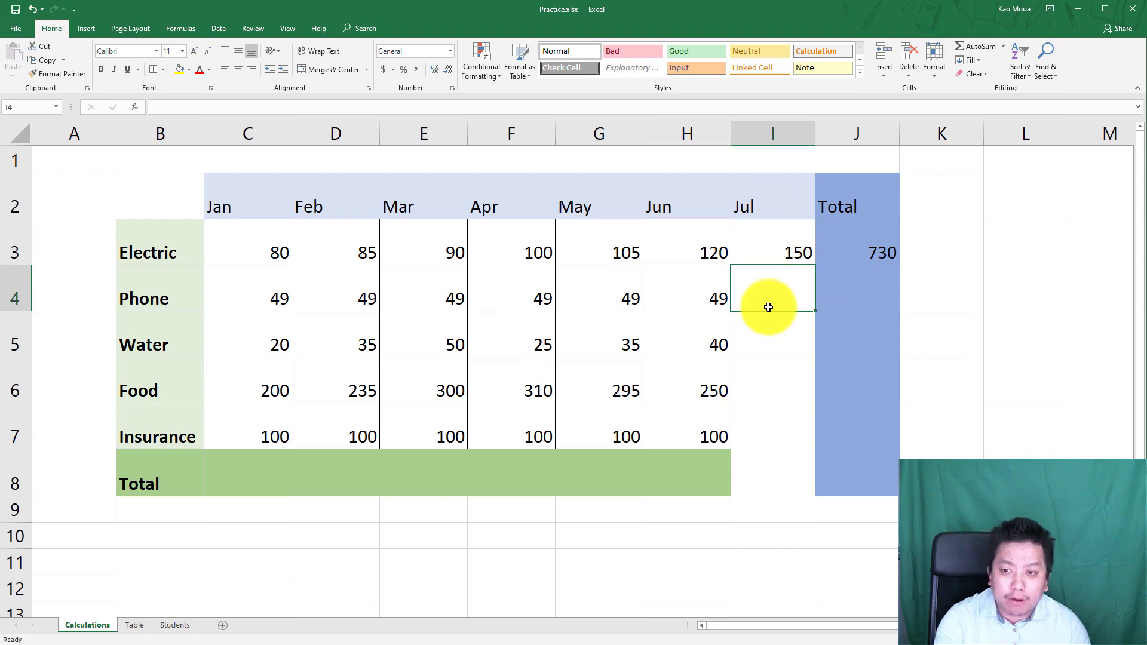
text(4)
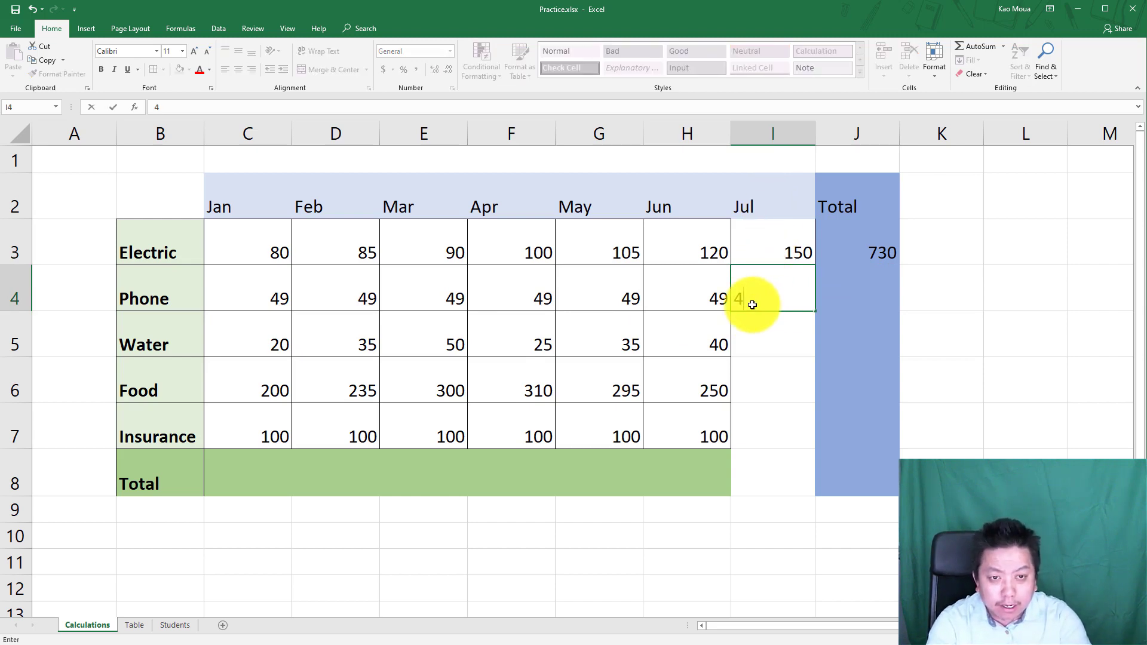
text(9)
key(Return)
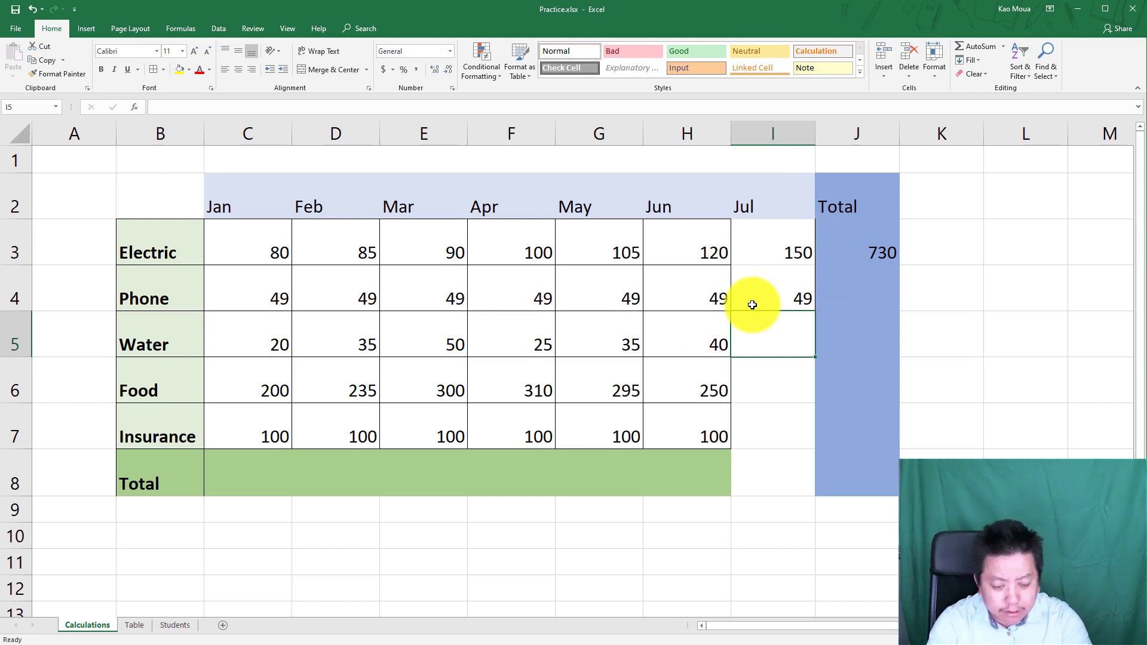
text(35)
key(Return)
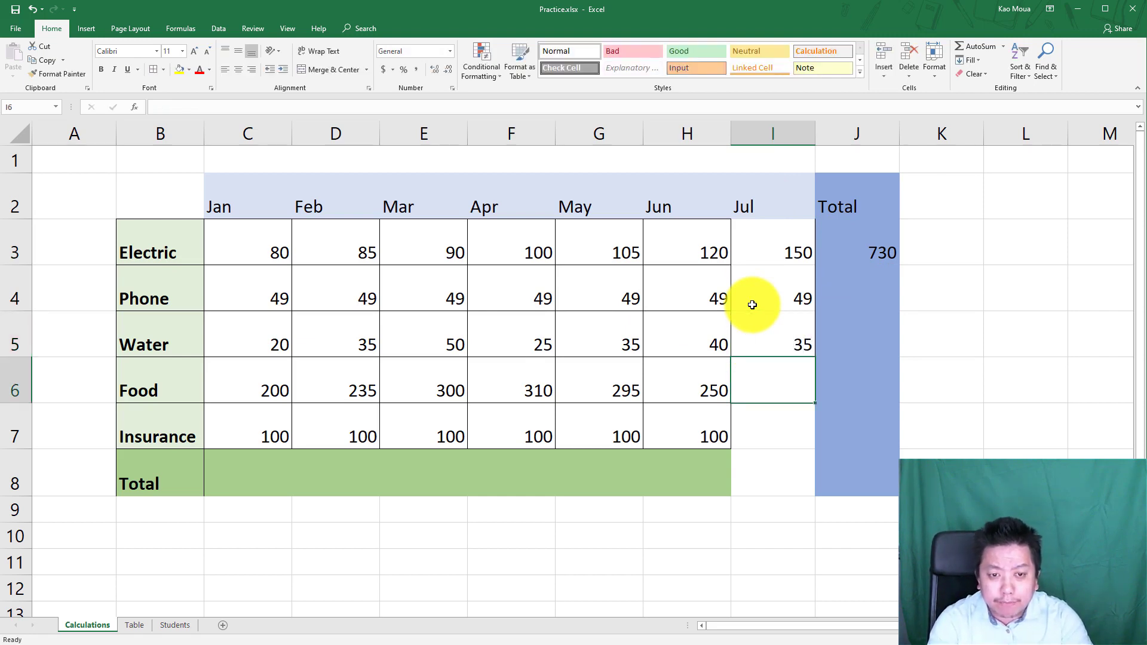
text(200)
key(Return)
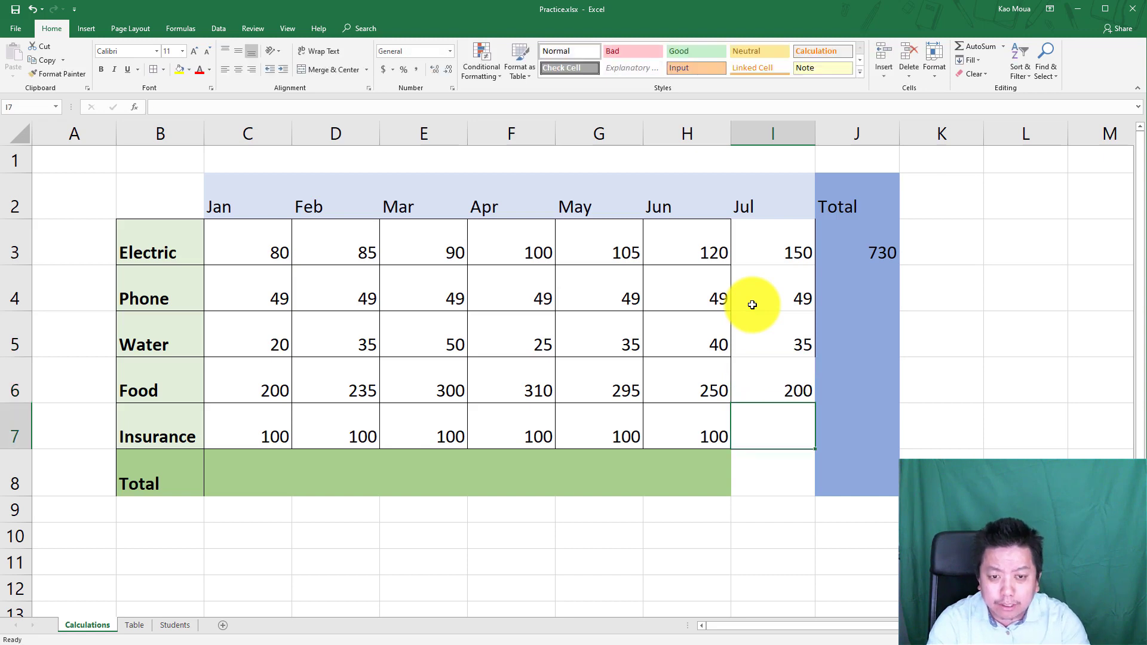
text(100)
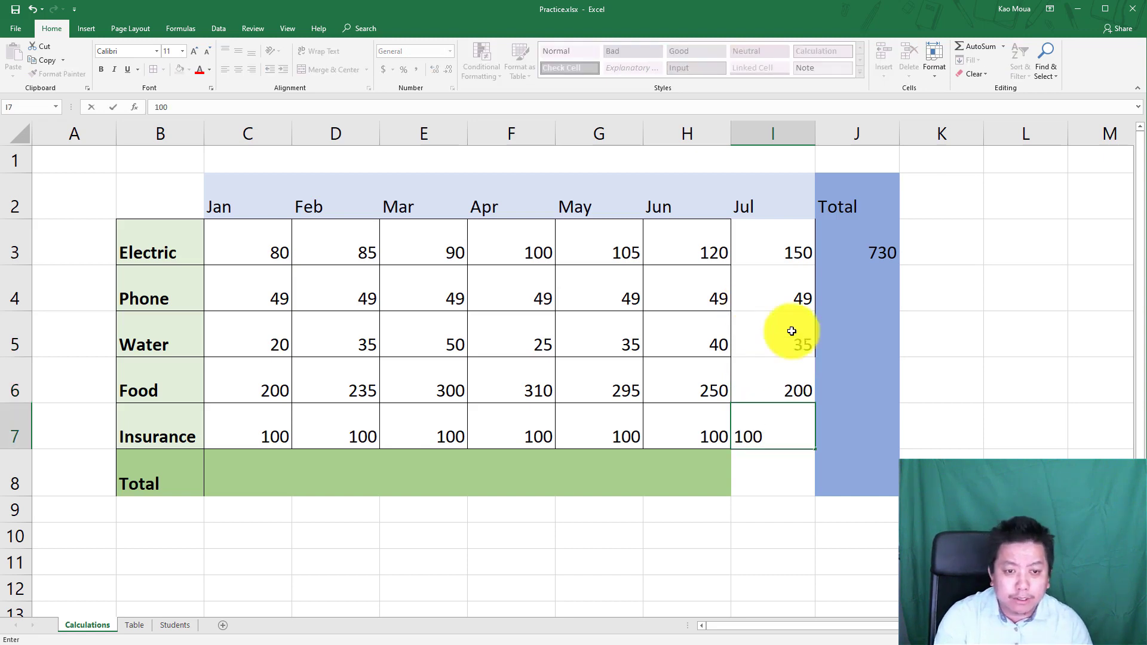
key(Return)
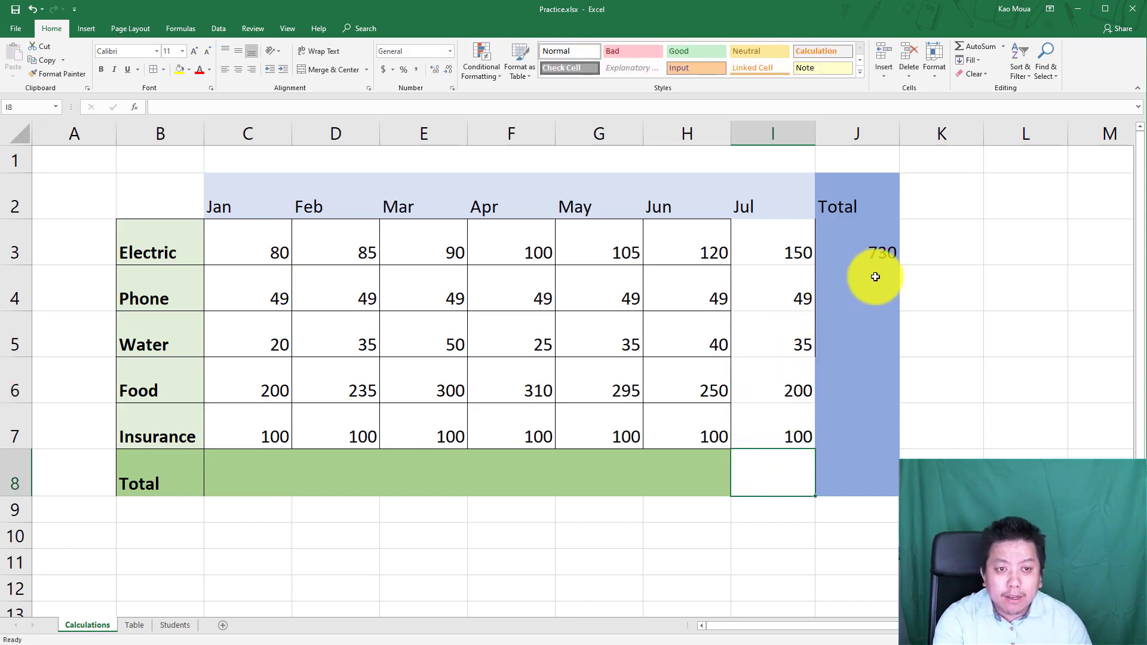
Copy the Electric total formula in J3 down through J7 with autofill to total the other expense rows
click(876, 251)
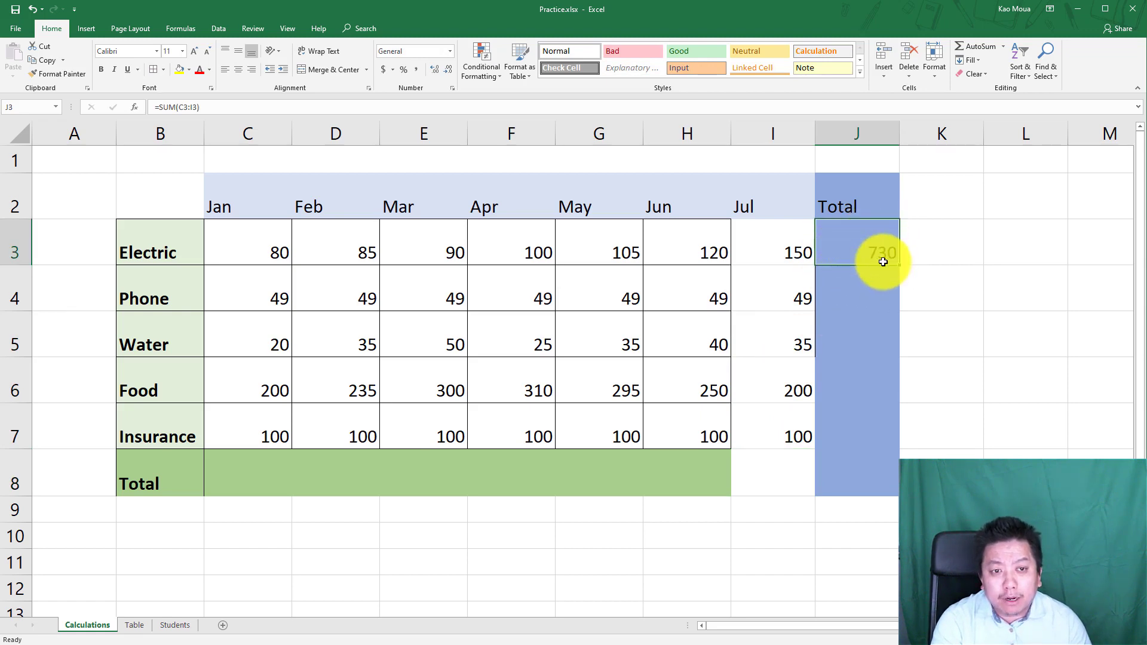
click(857, 291)
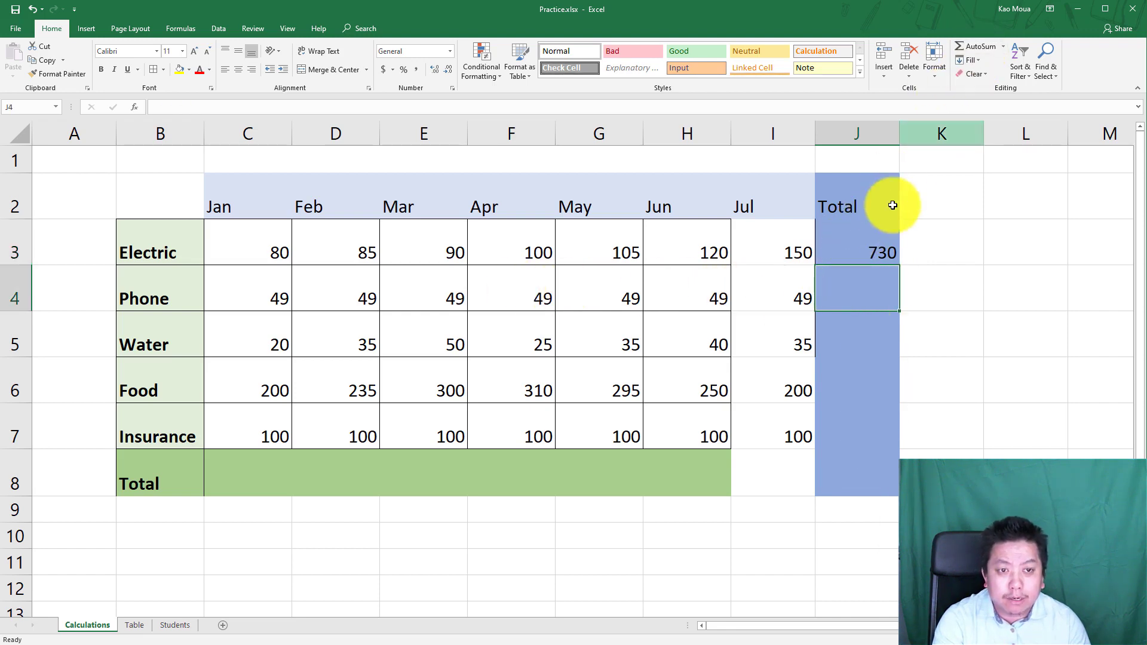
click(868, 247)
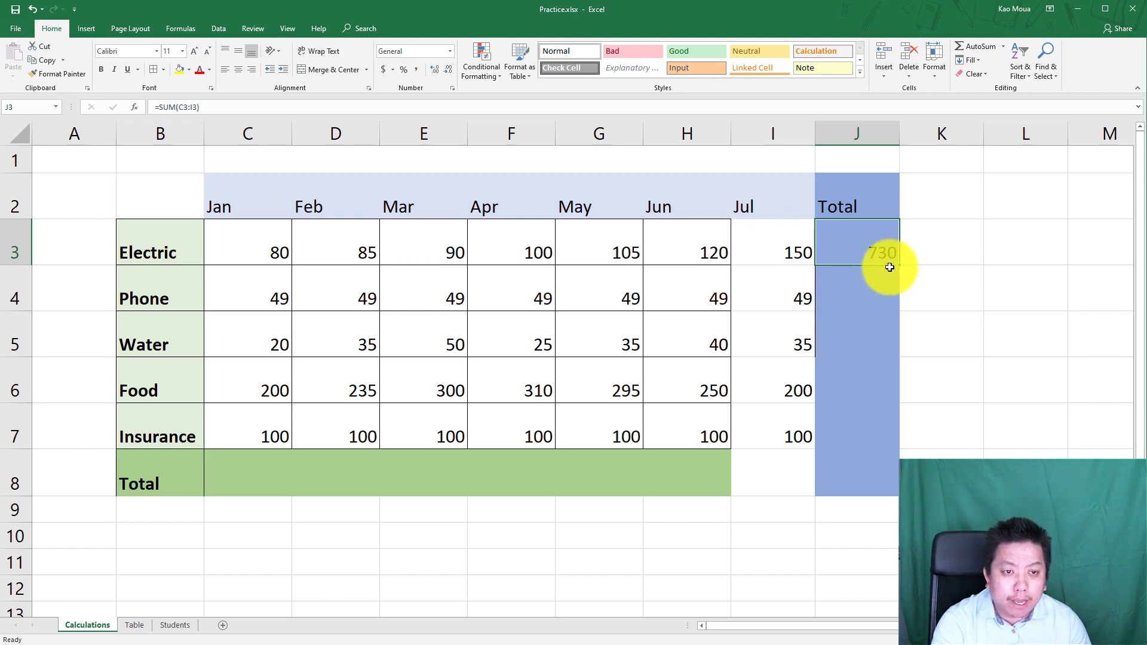
drag(898, 263, 884, 440)
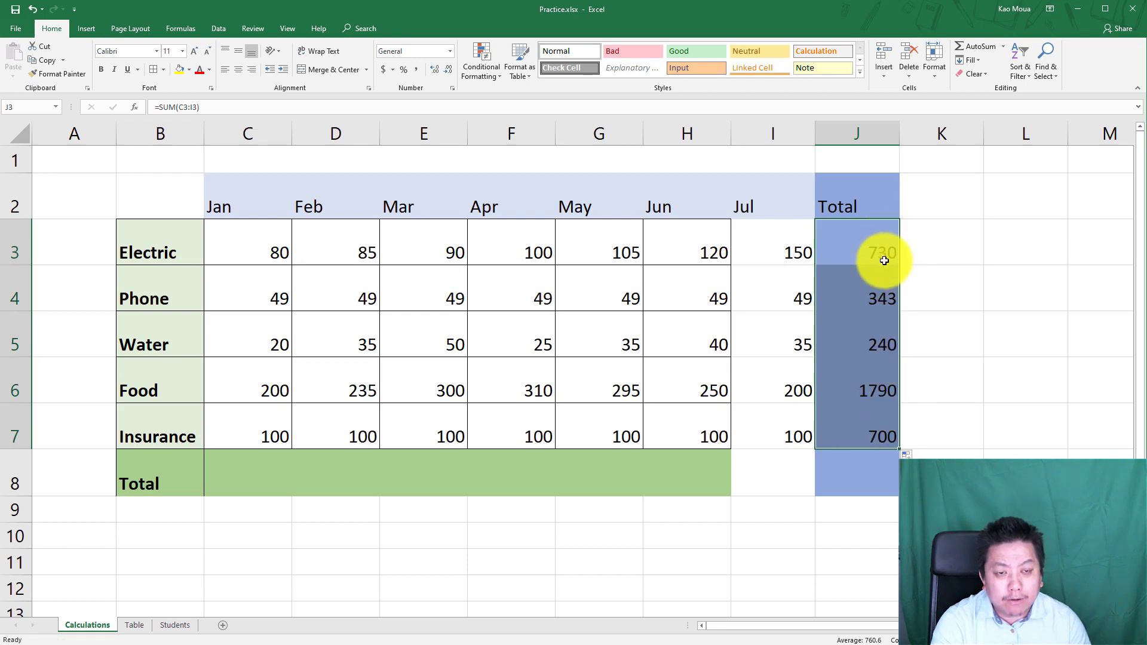
Inspect the SUM formulas in the Total column, checking the Phone row's C4:I4 range and the Insurance row's formula
click(879, 297)
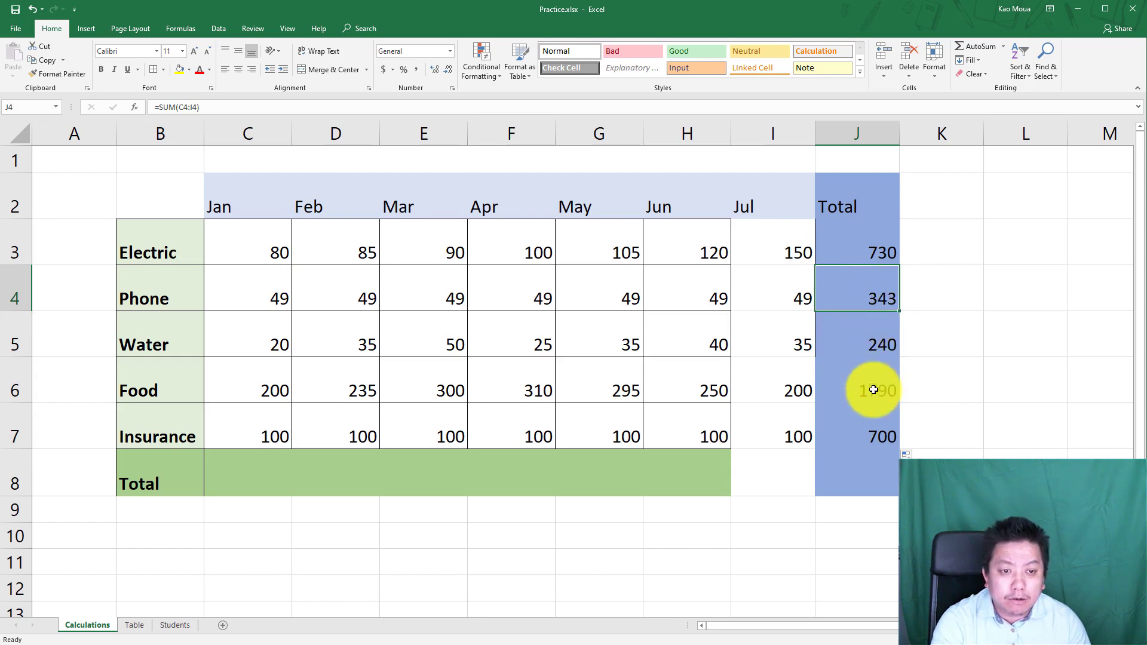
double_click(876, 300)
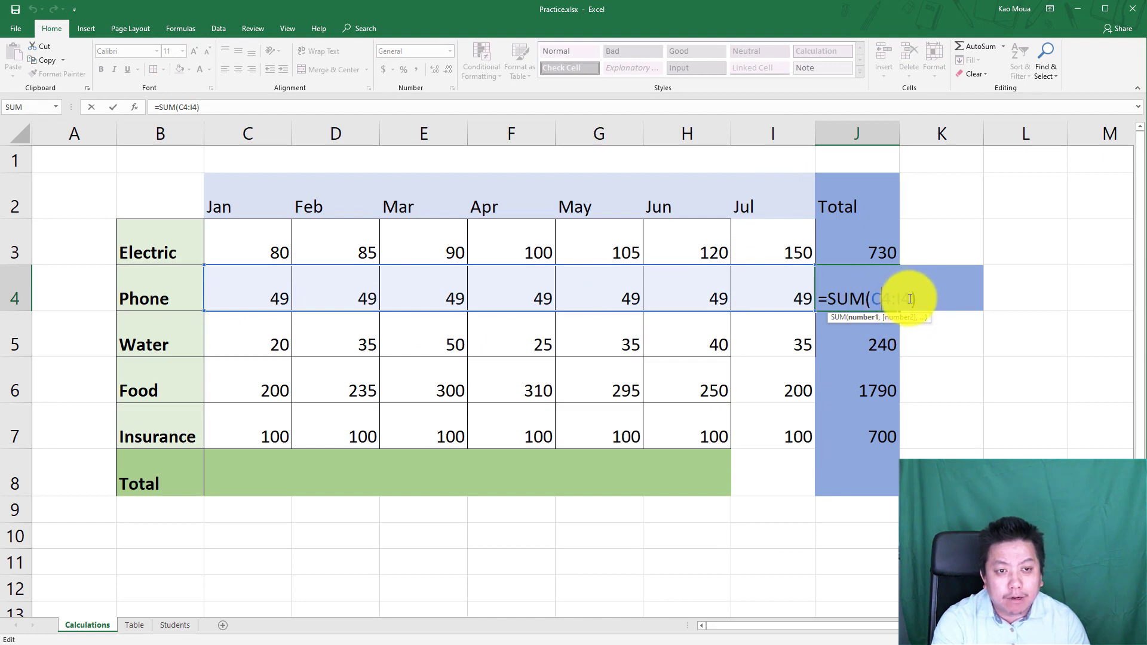
drag(910, 298, 871, 297)
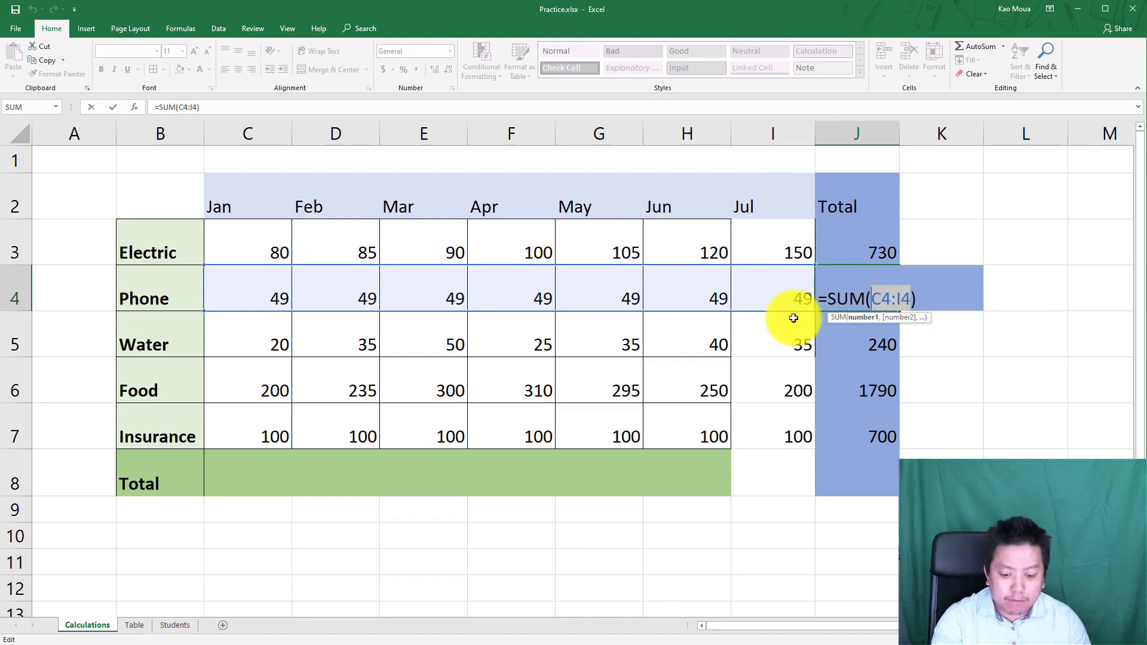
key(Return)
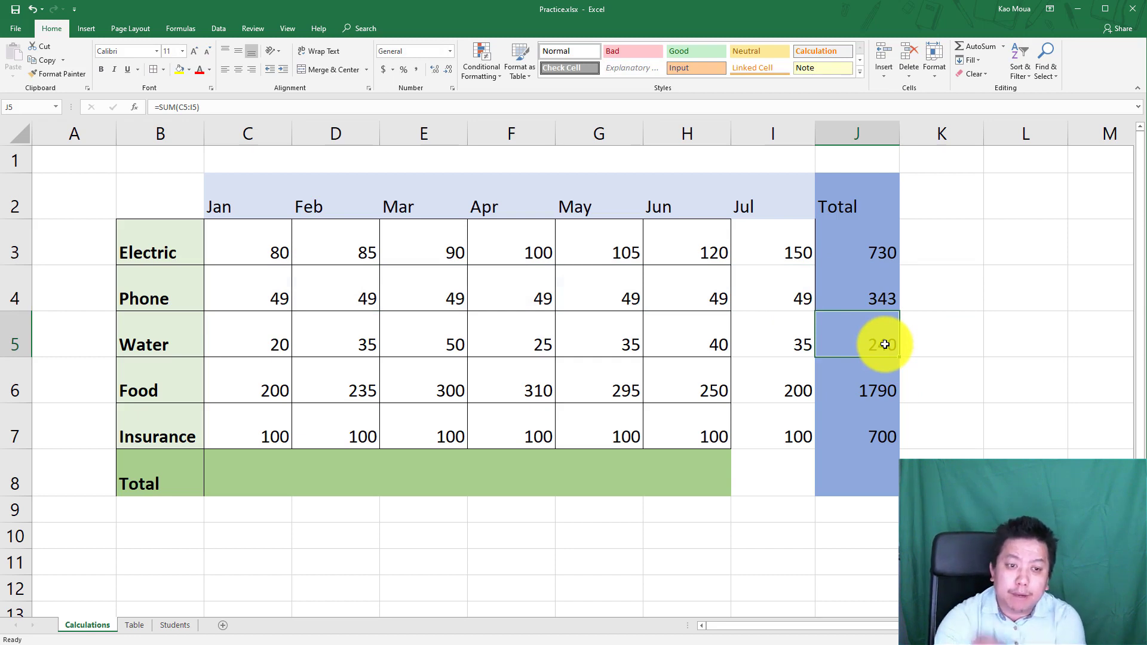
click(881, 437)
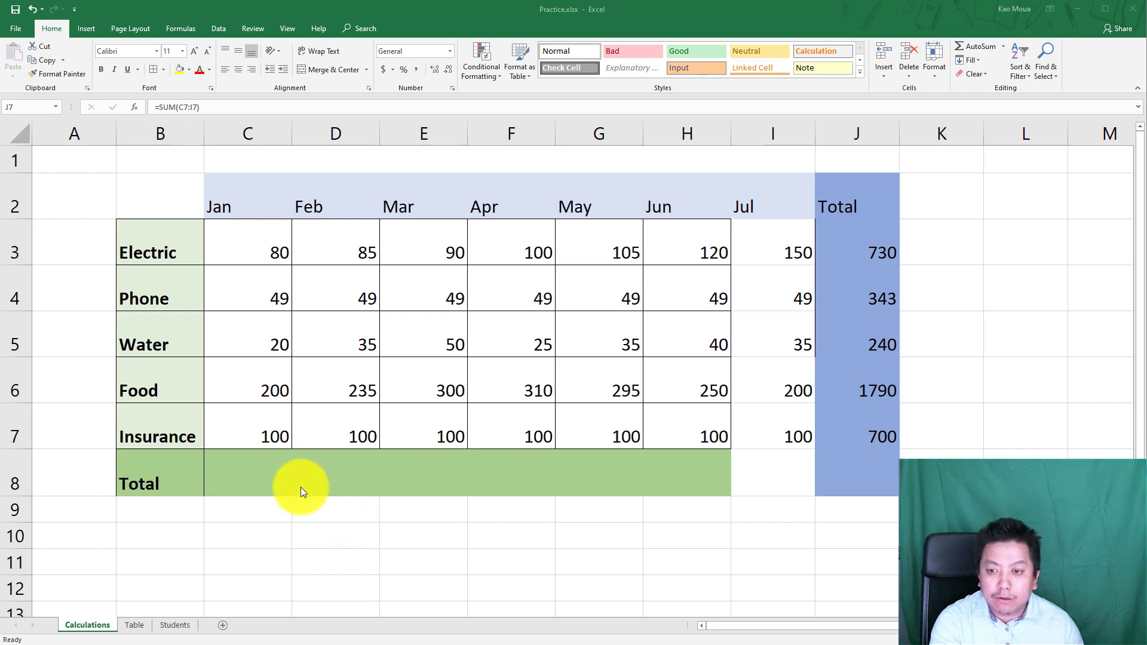
Total the January expenses in C8 with an AutoSum of C3:C7 and fill the formula across to July in I8
click(250, 474)
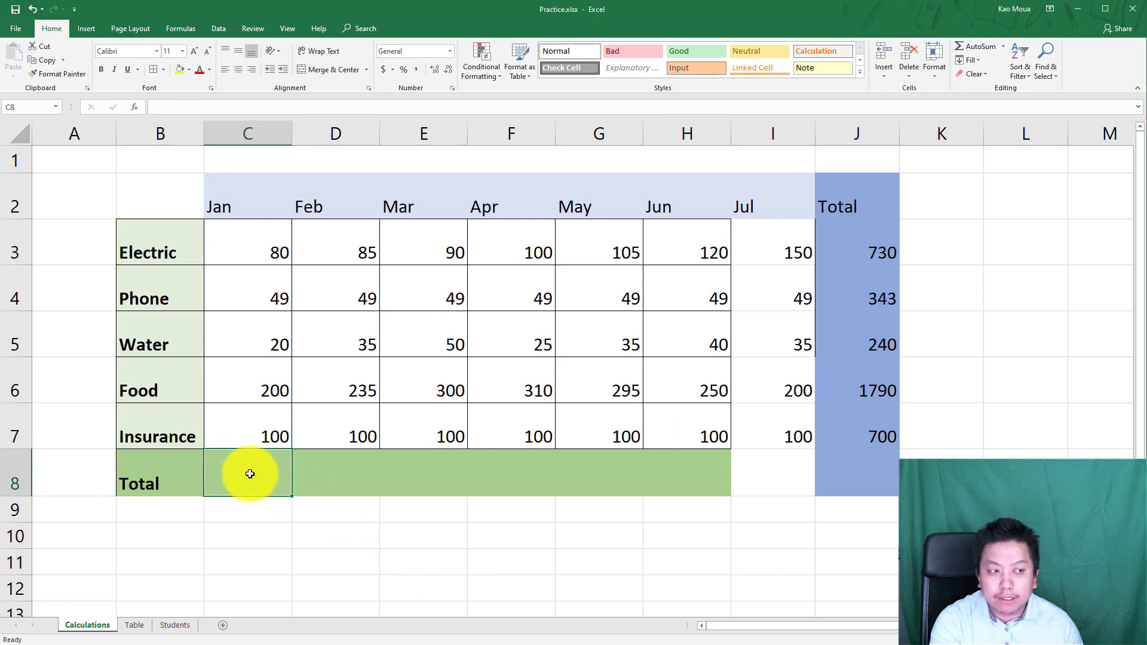
click(247, 479)
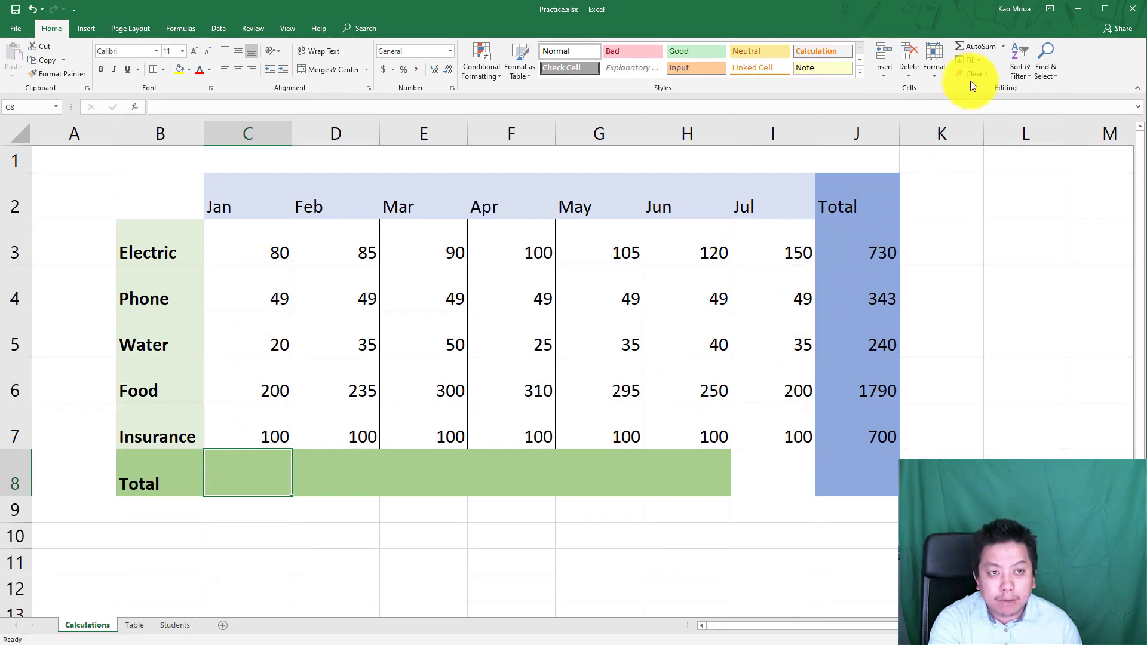
click(1001, 47)
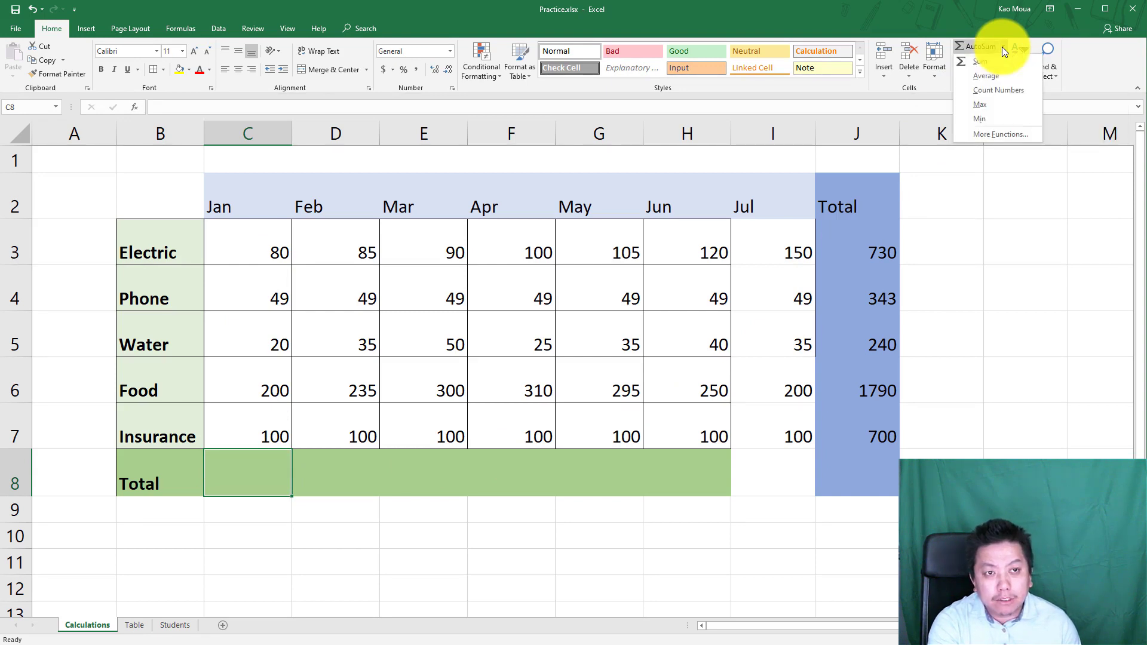
click(983, 65)
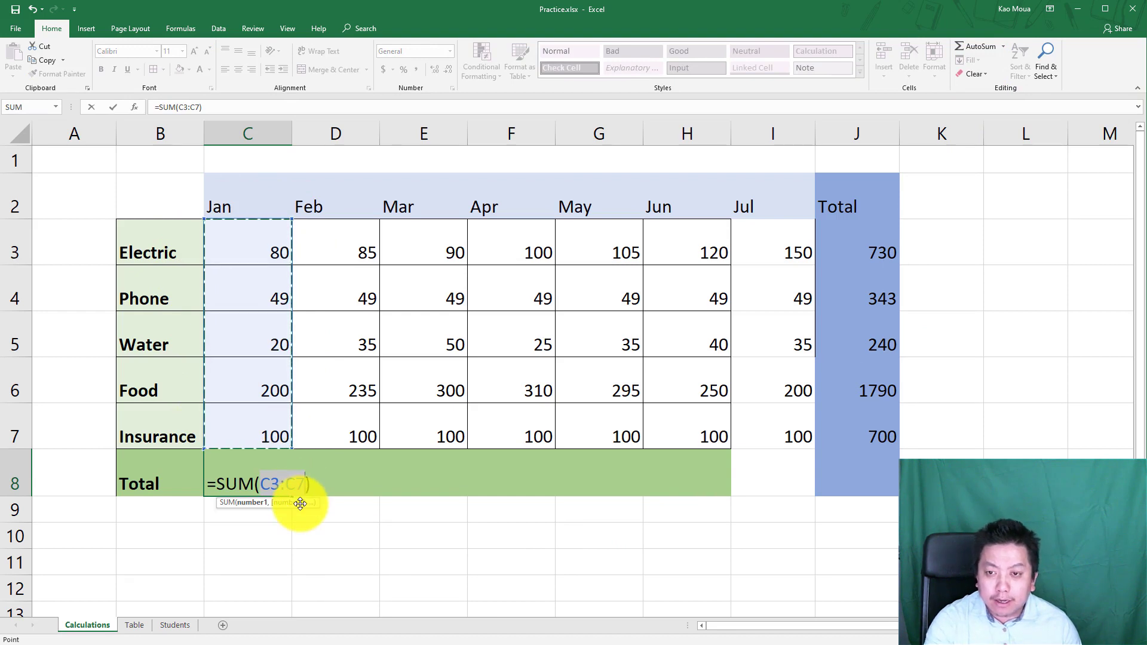
key(Return)
click(264, 481)
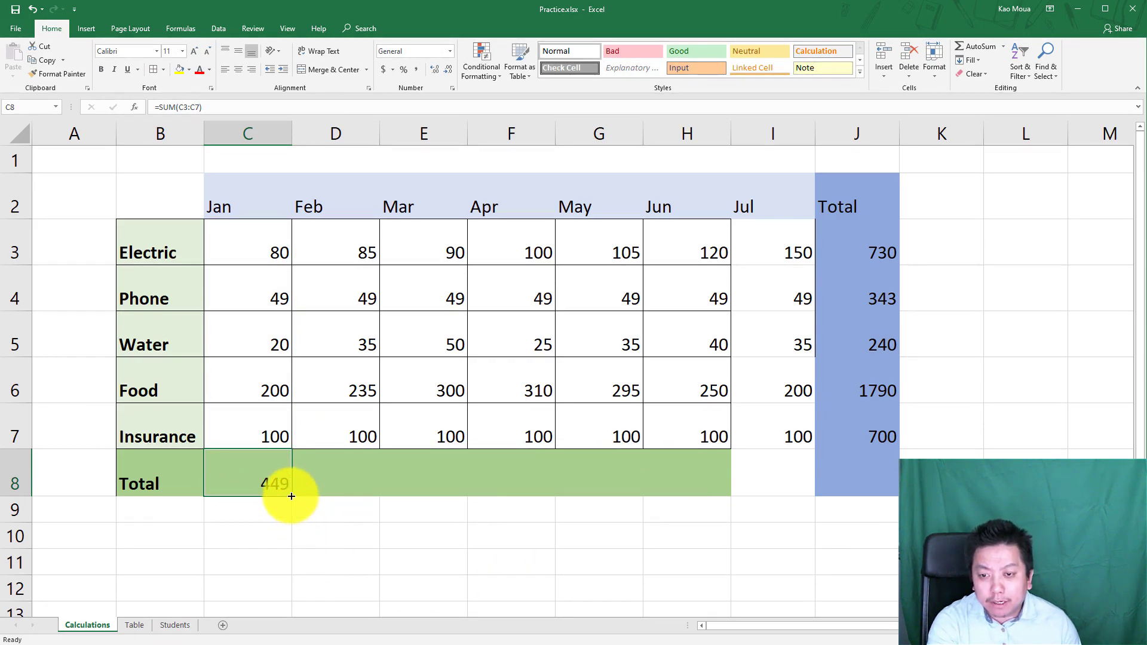
drag(291, 496, 797, 493)
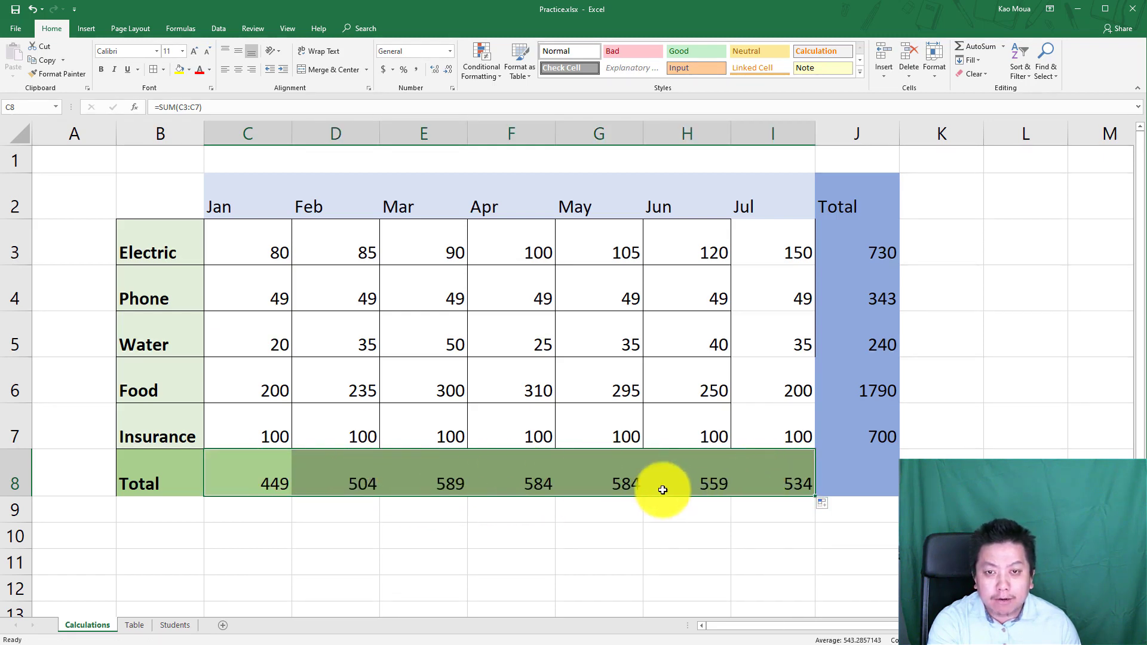
Fill the Insurance row's total formula from J7 down into J8
click(368, 490)
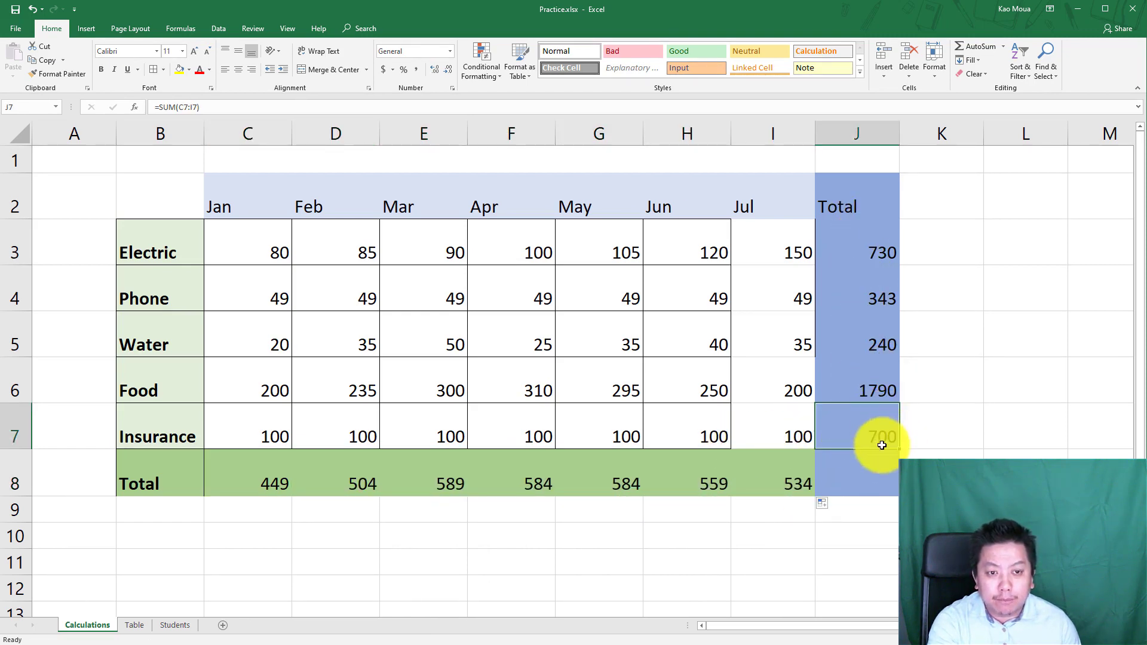
drag(900, 450, 884, 485)
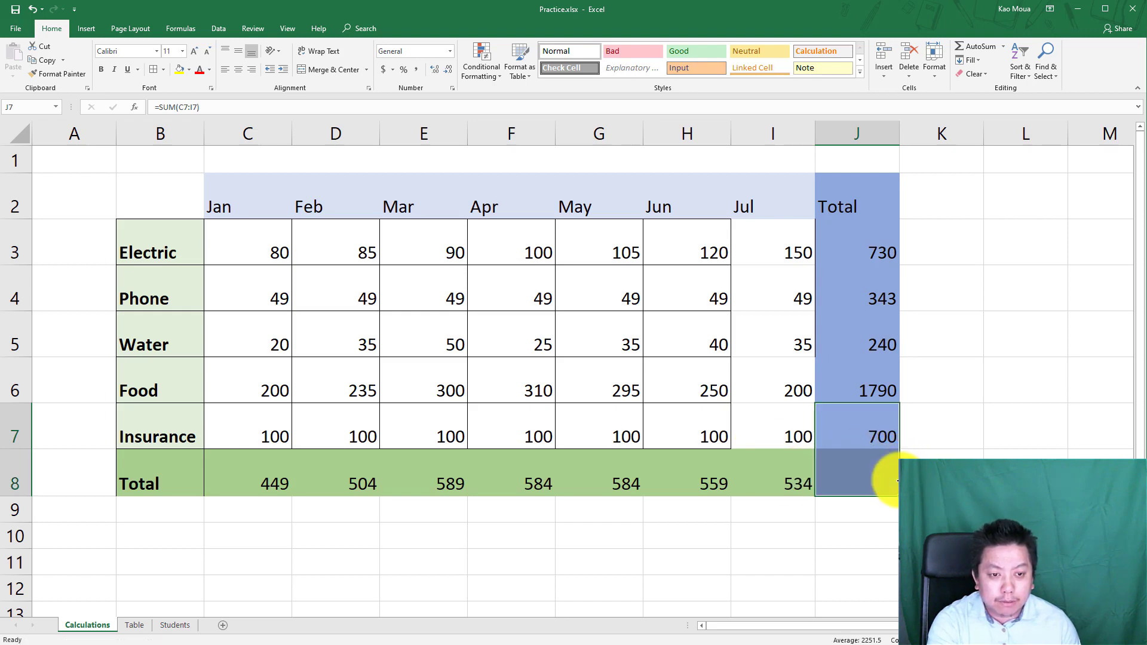
click(853, 485)
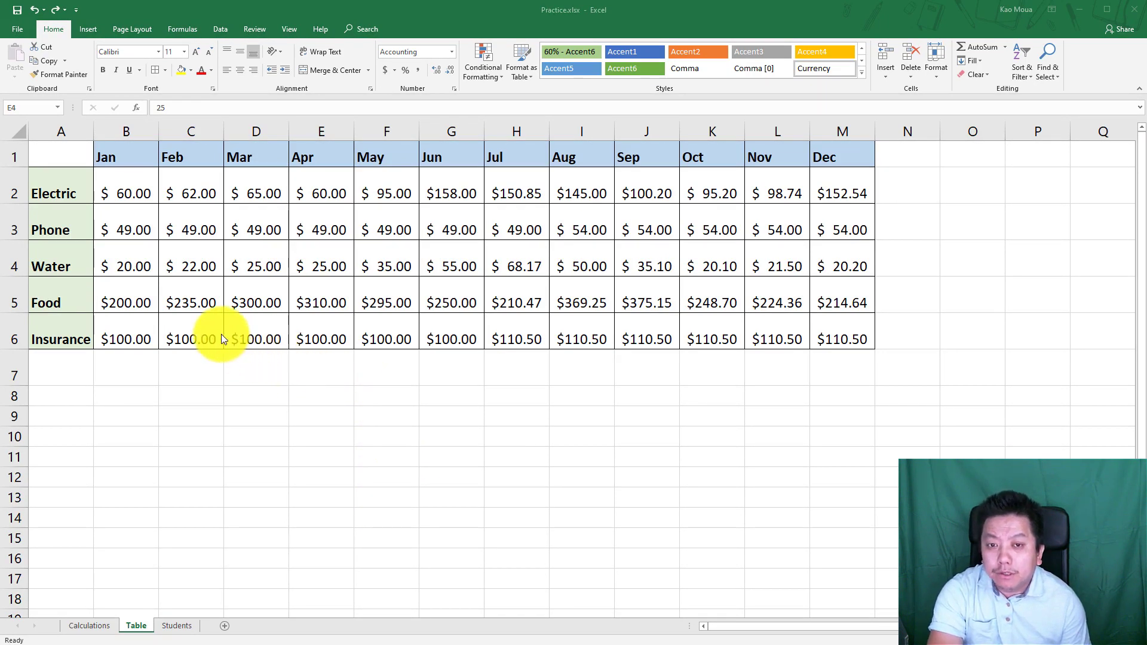
Convert the monthly expense data in A1:M6 of the Table sheet into a table with headers
click(262, 258)
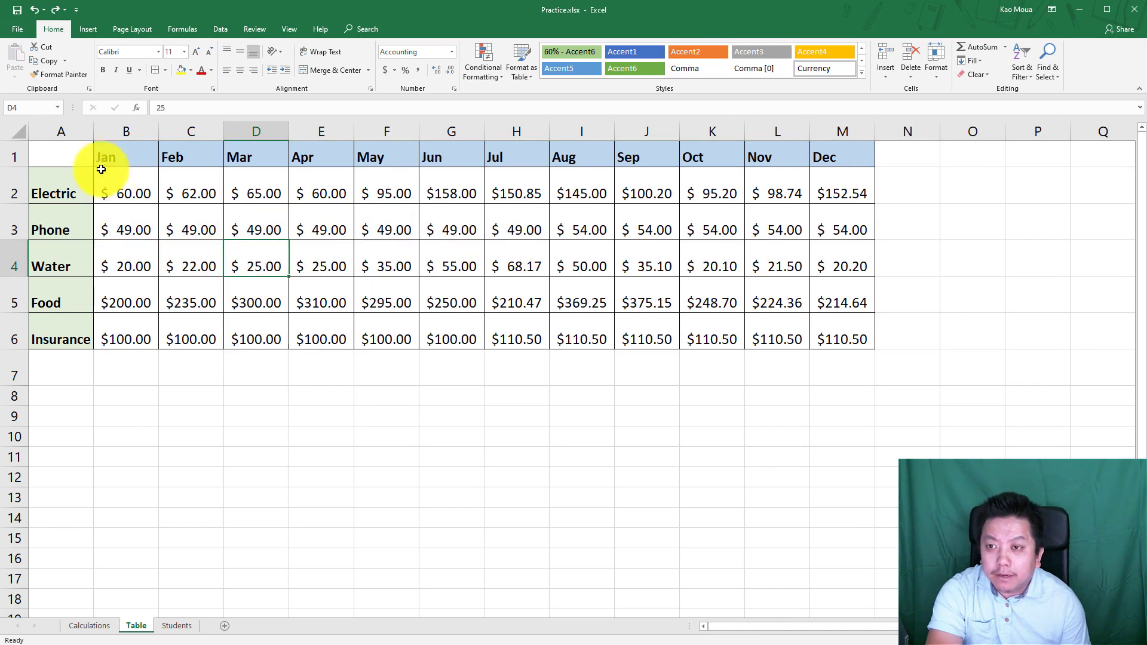
click(82, 30)
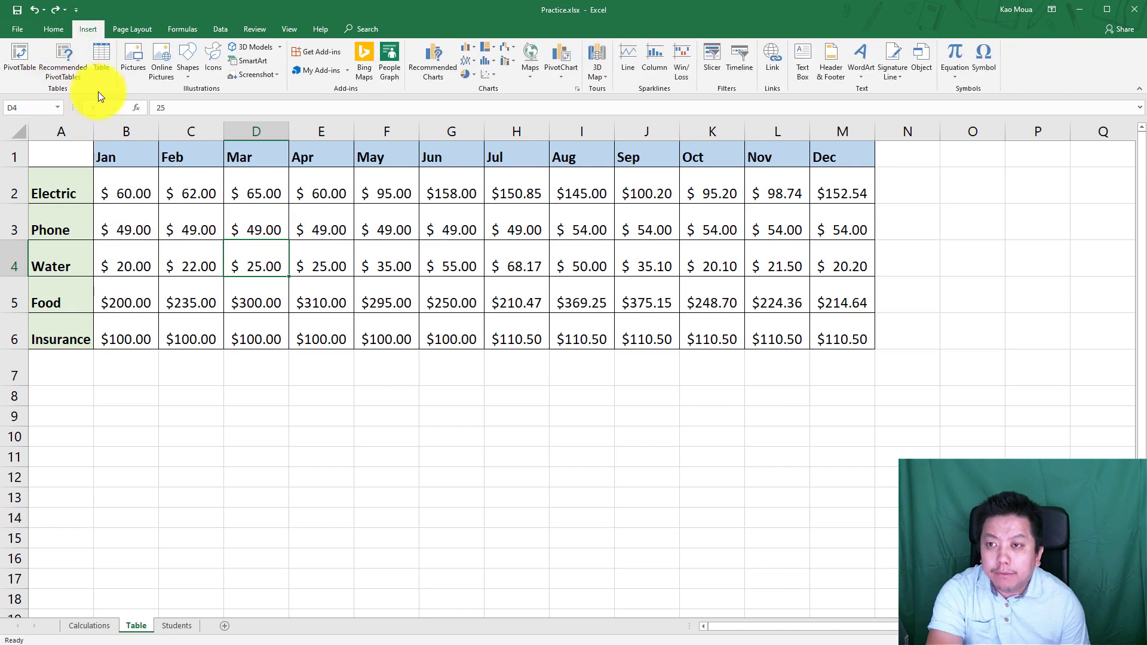
click(104, 55)
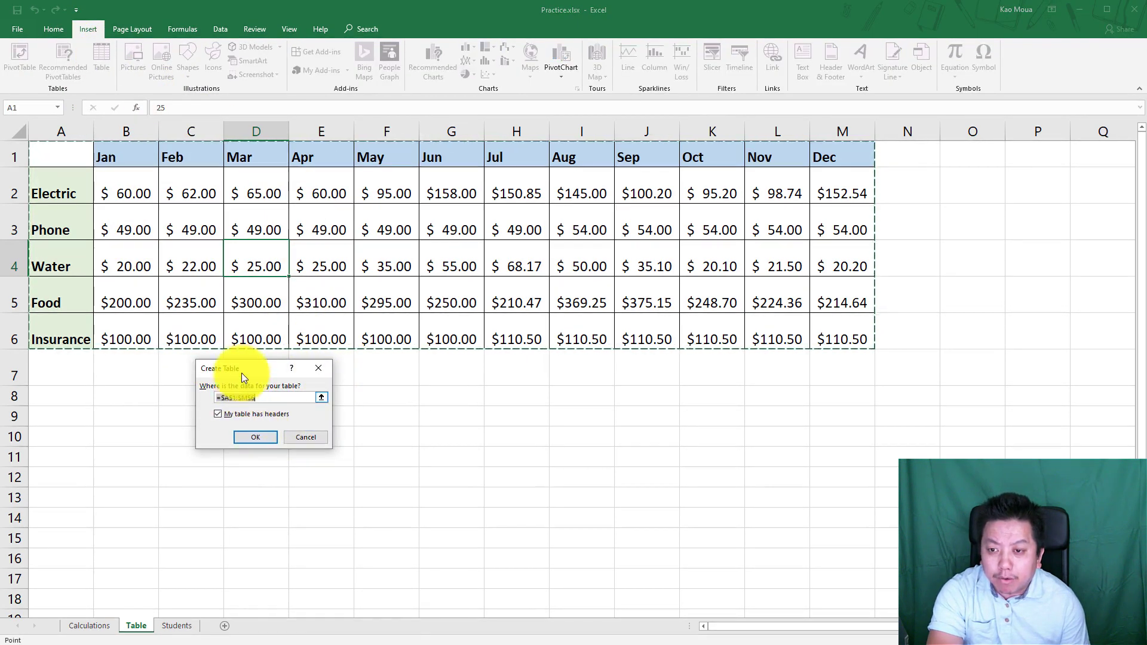
drag(243, 371, 274, 366)
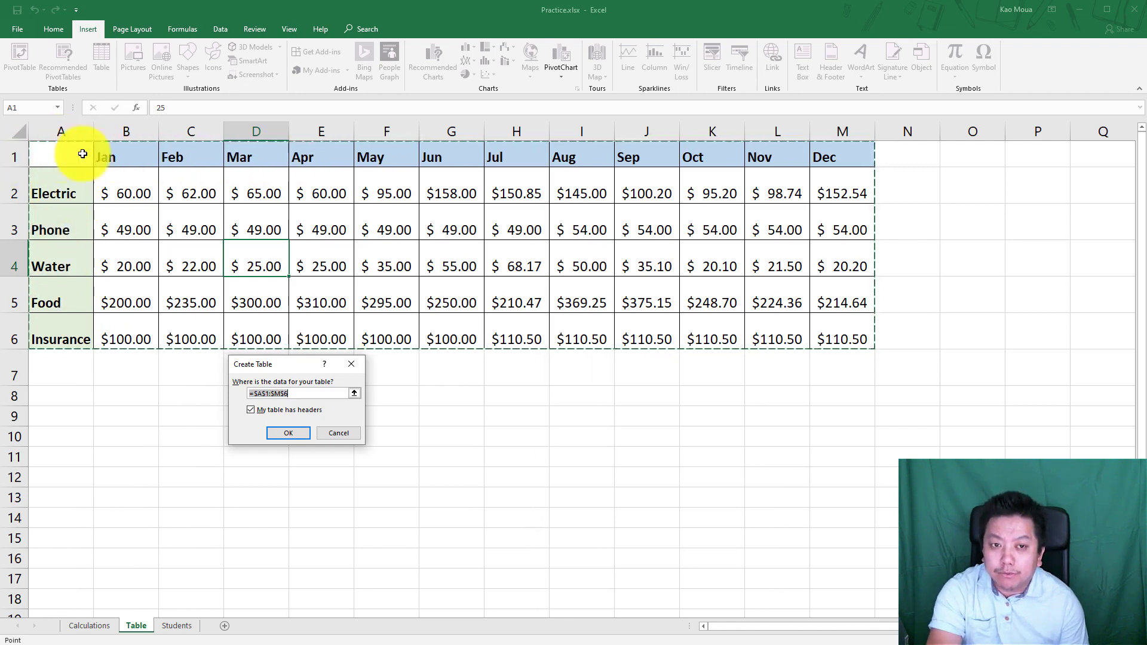
click(288, 436)
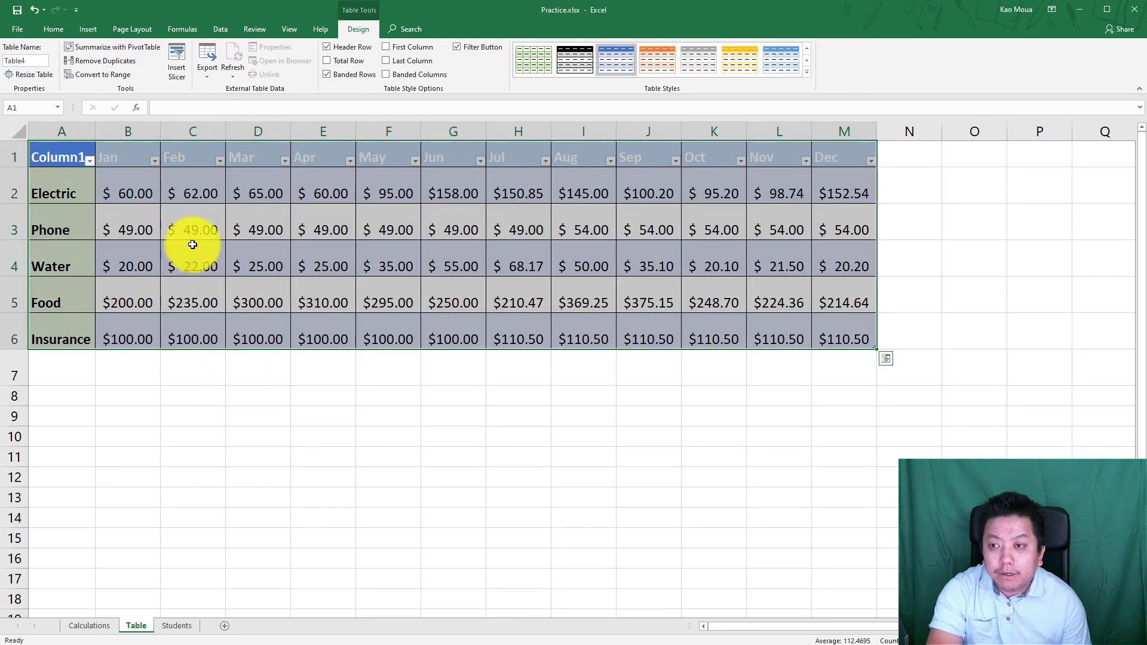
click(465, 299)
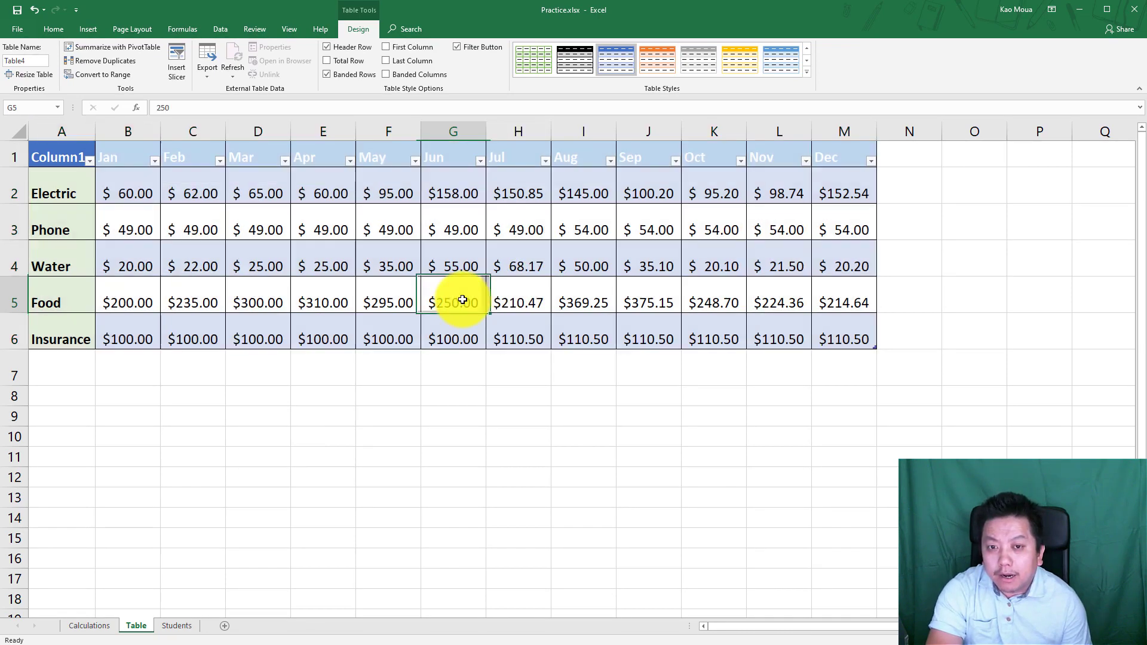
click(521, 334)
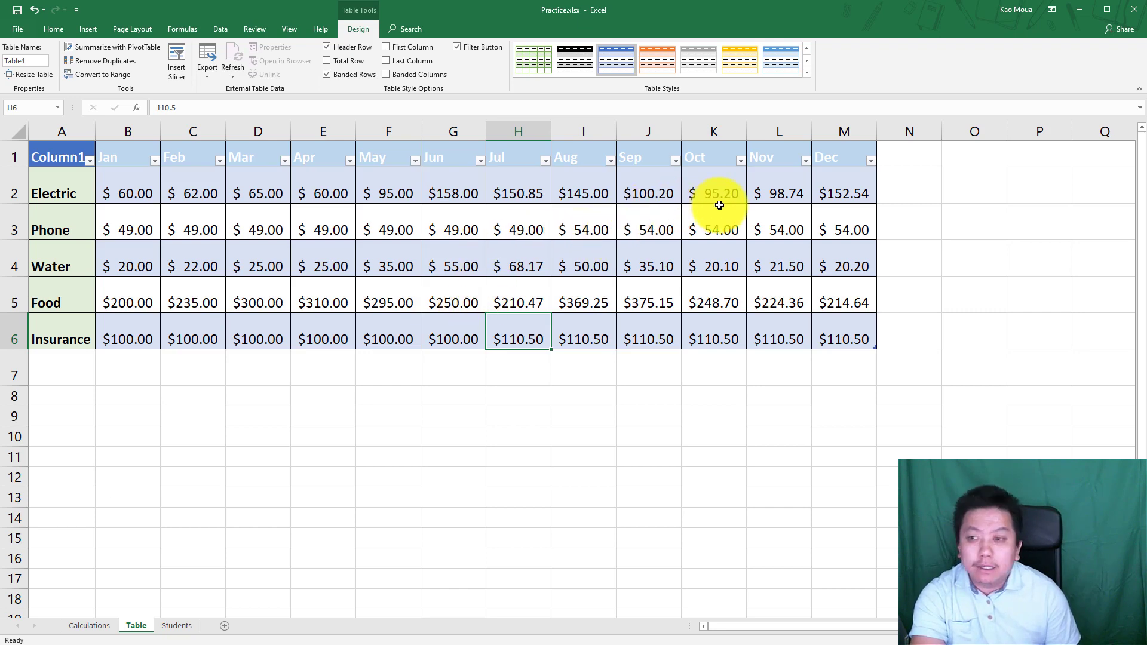
Add a column headed Total after December by entering the header in N1
click(901, 154)
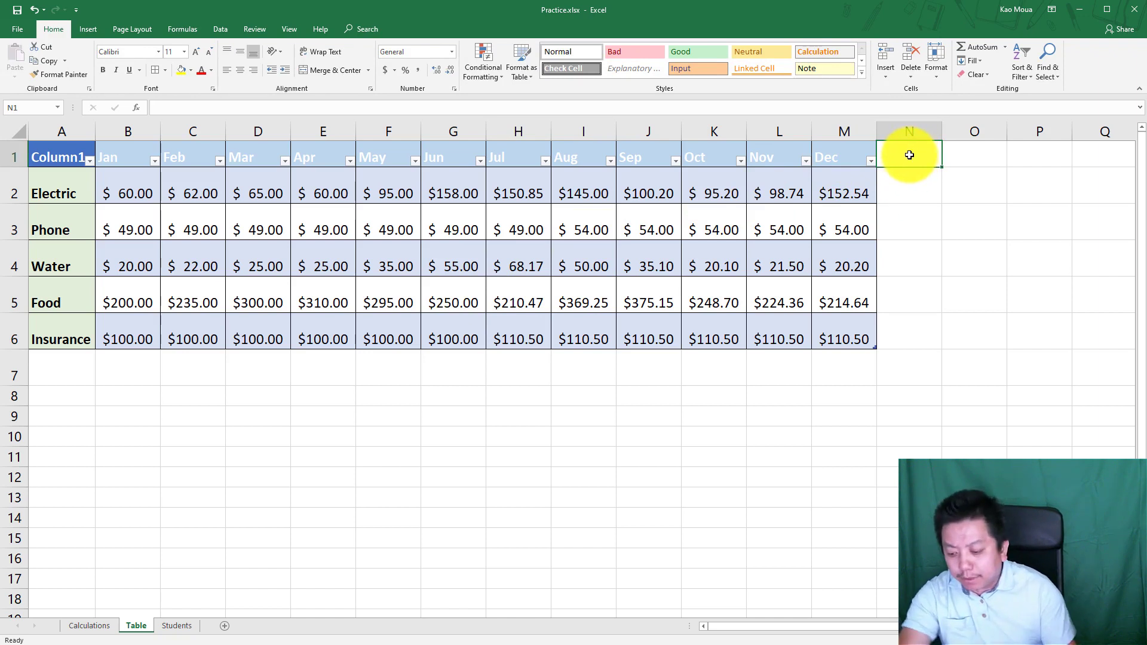
text(Total)
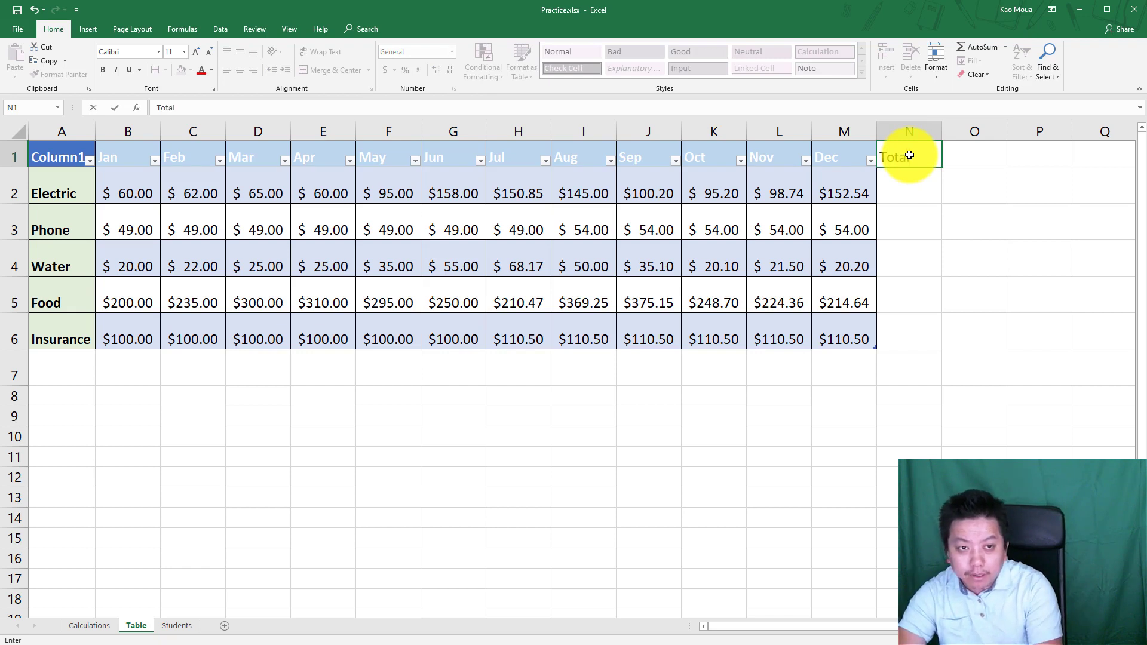
key(Return)
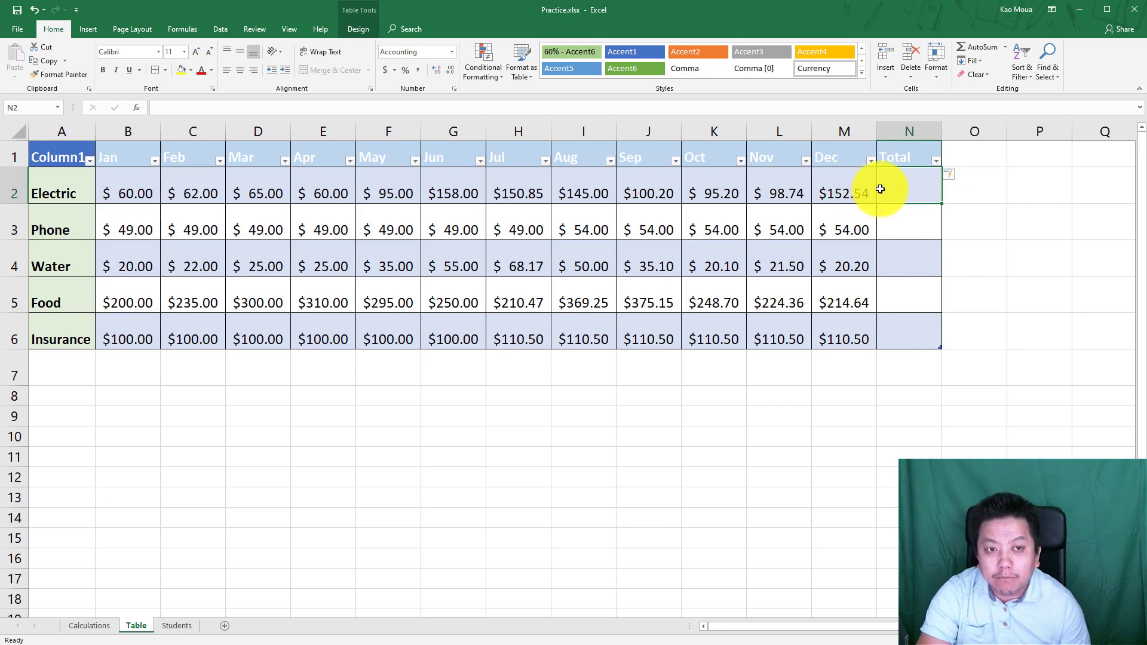
Insert a Sum in the Electric row's Total cell that adds the Jan to Dec columns
click(844, 188)
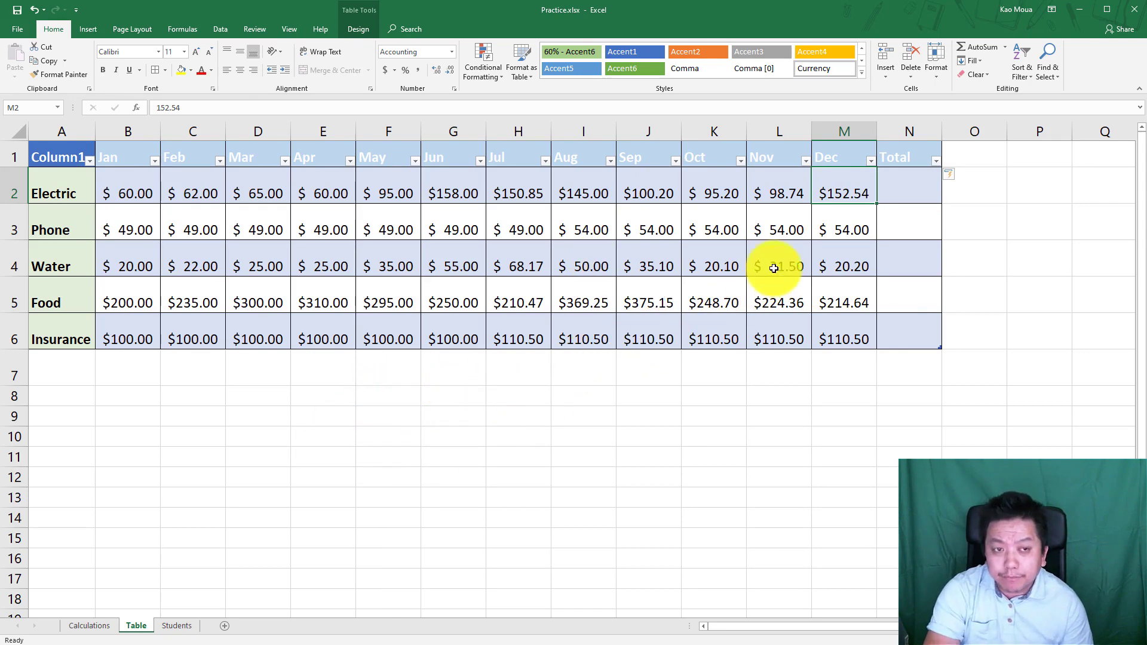
click(901, 195)
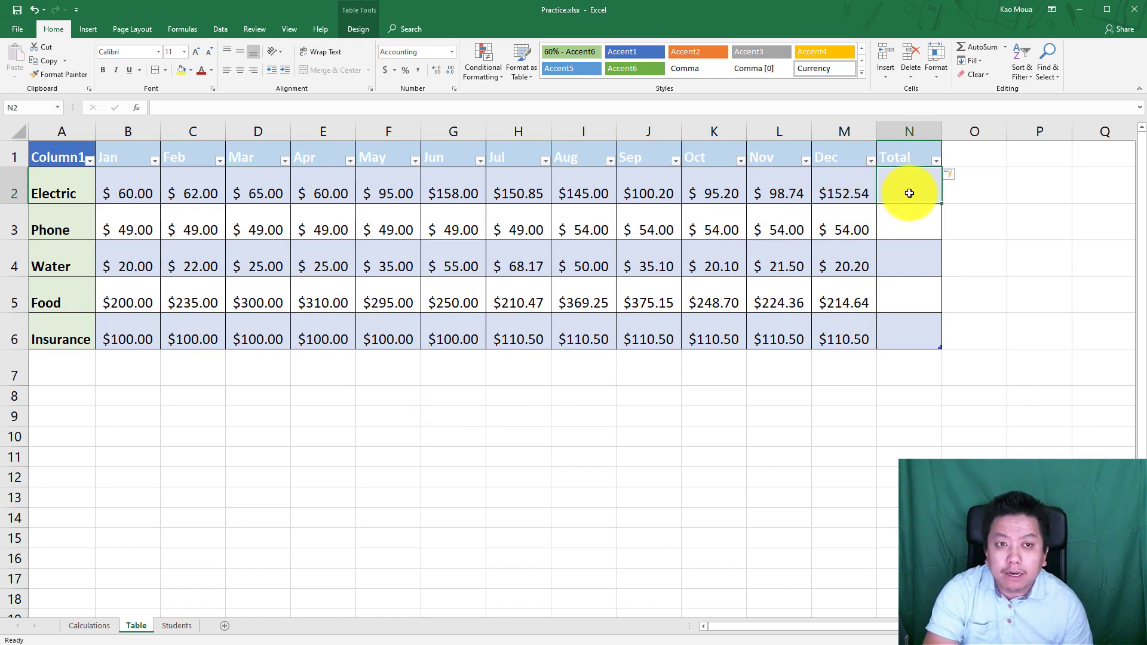
click(1005, 46)
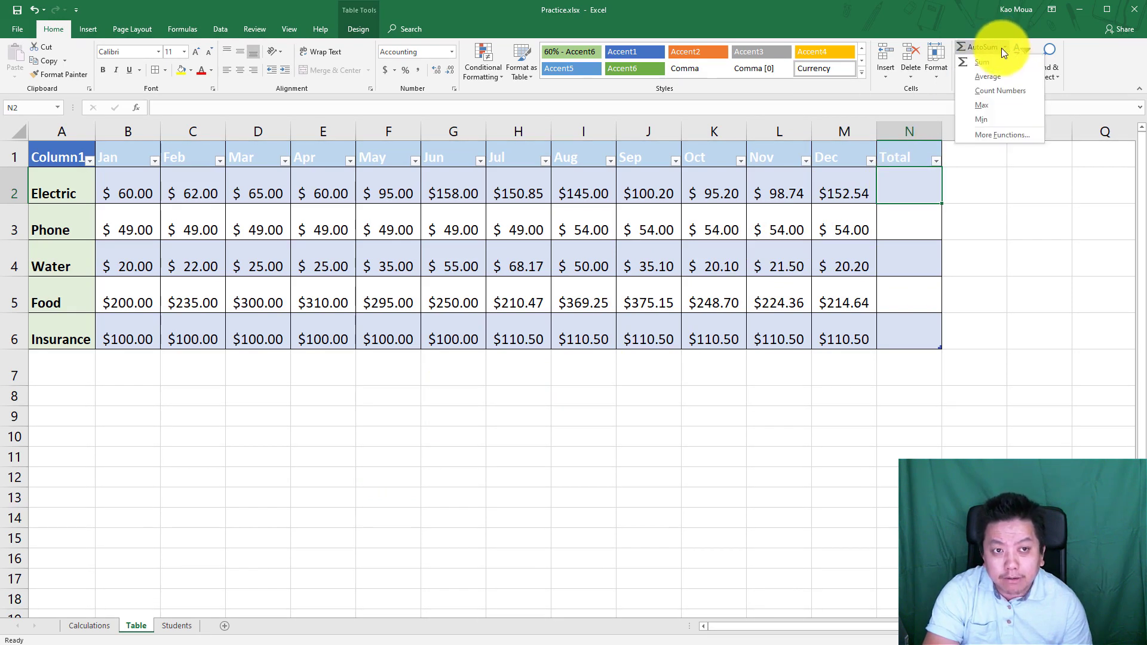
click(982, 62)
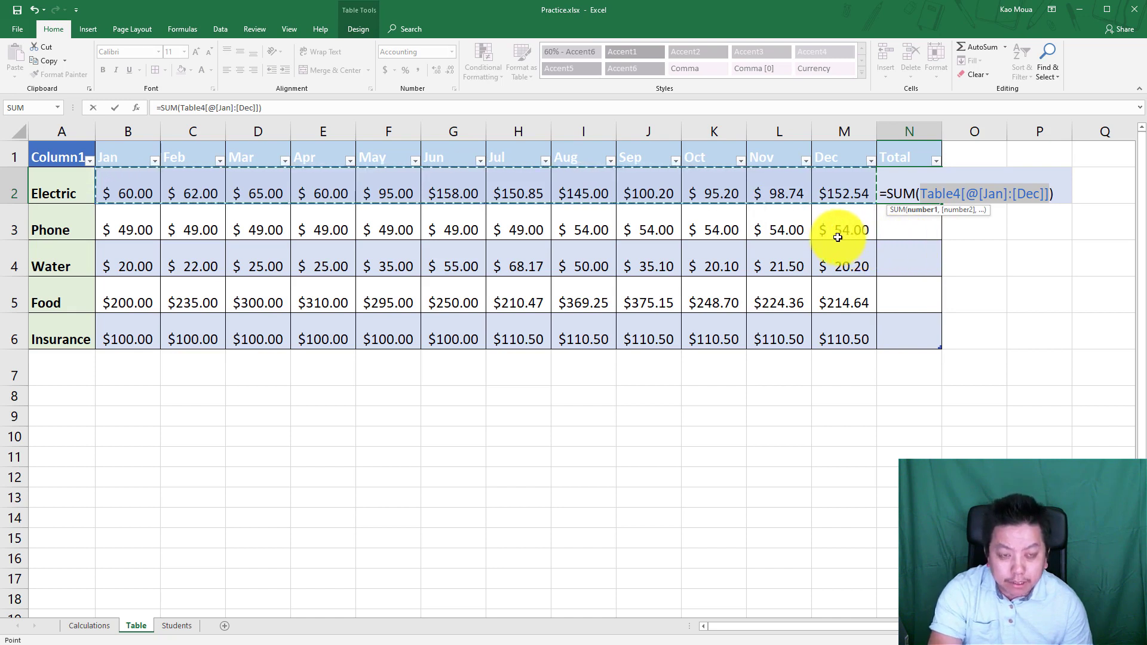
key(Return)
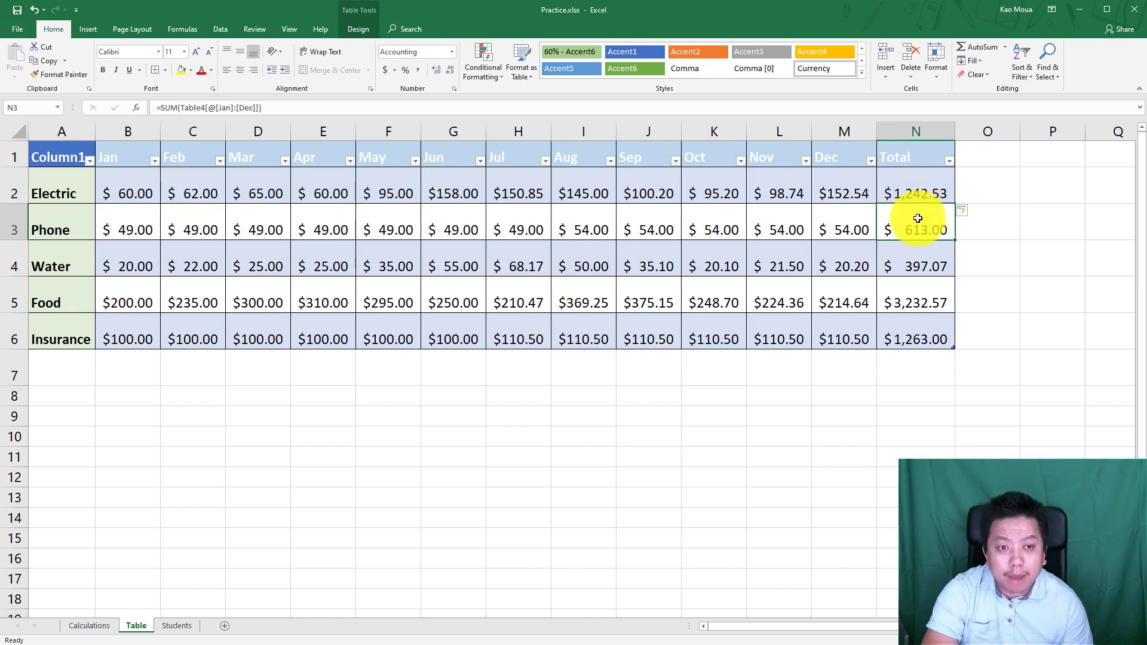
click(897, 193)
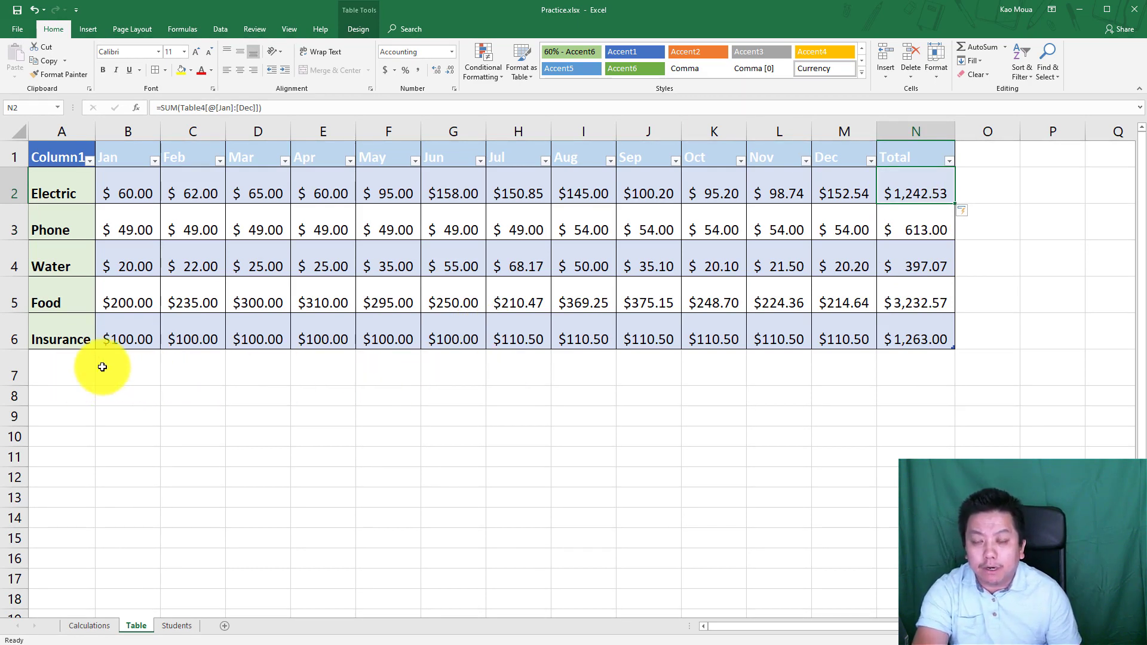
click(316, 258)
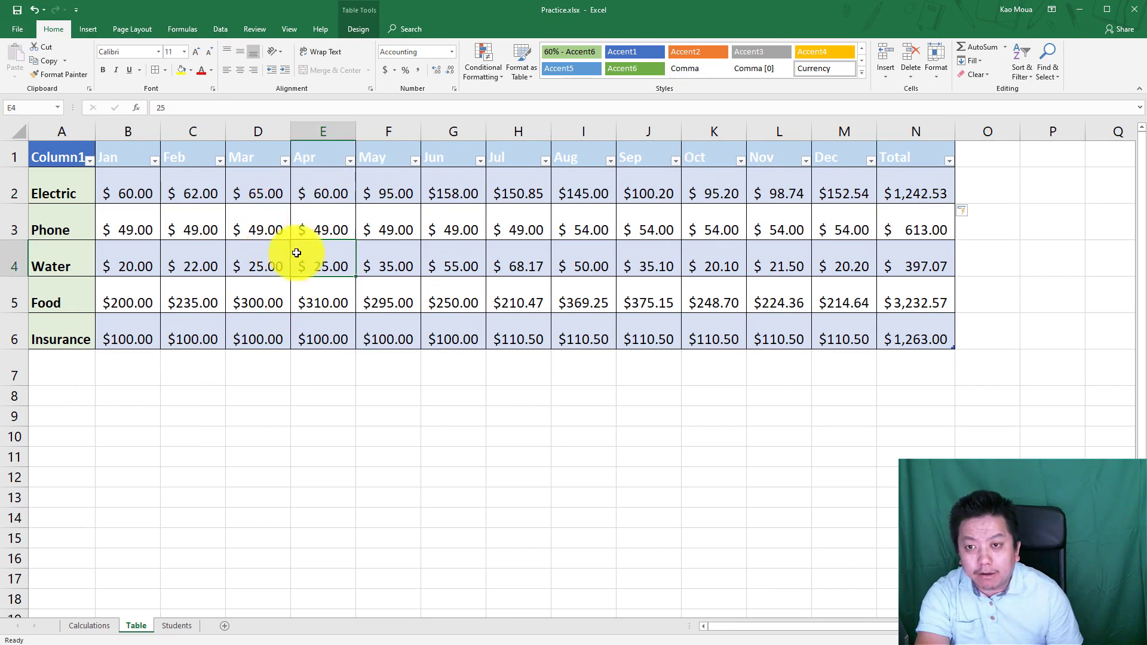
click(383, 252)
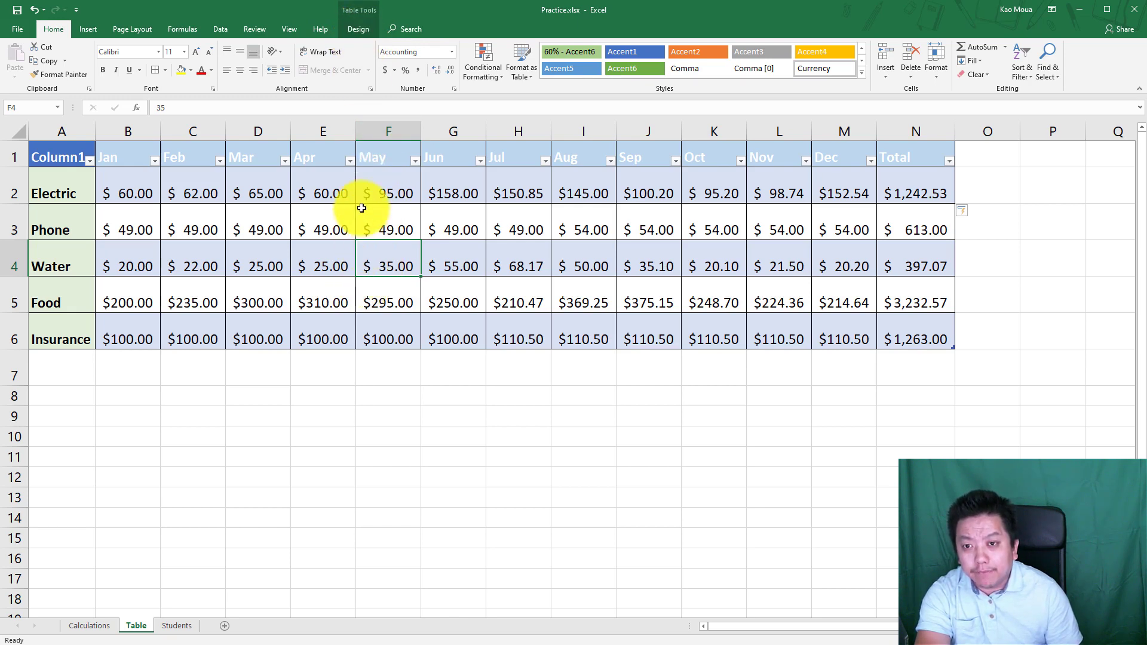
click(340, 417)
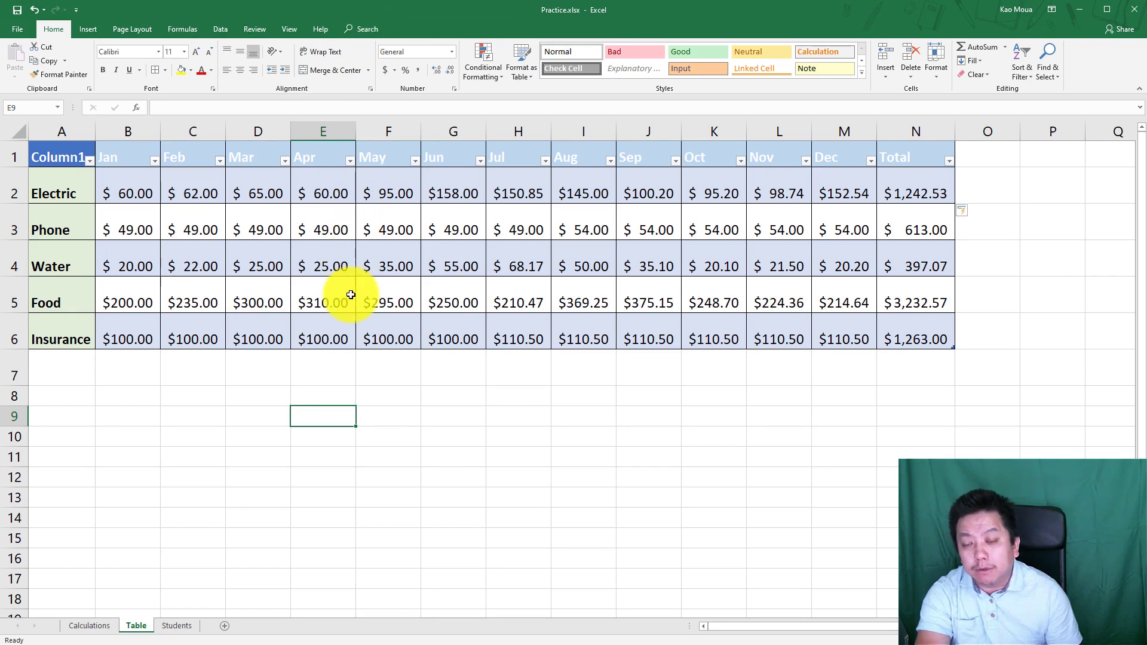
Select a cell inside the expense table and bring up its table design options
click(328, 270)
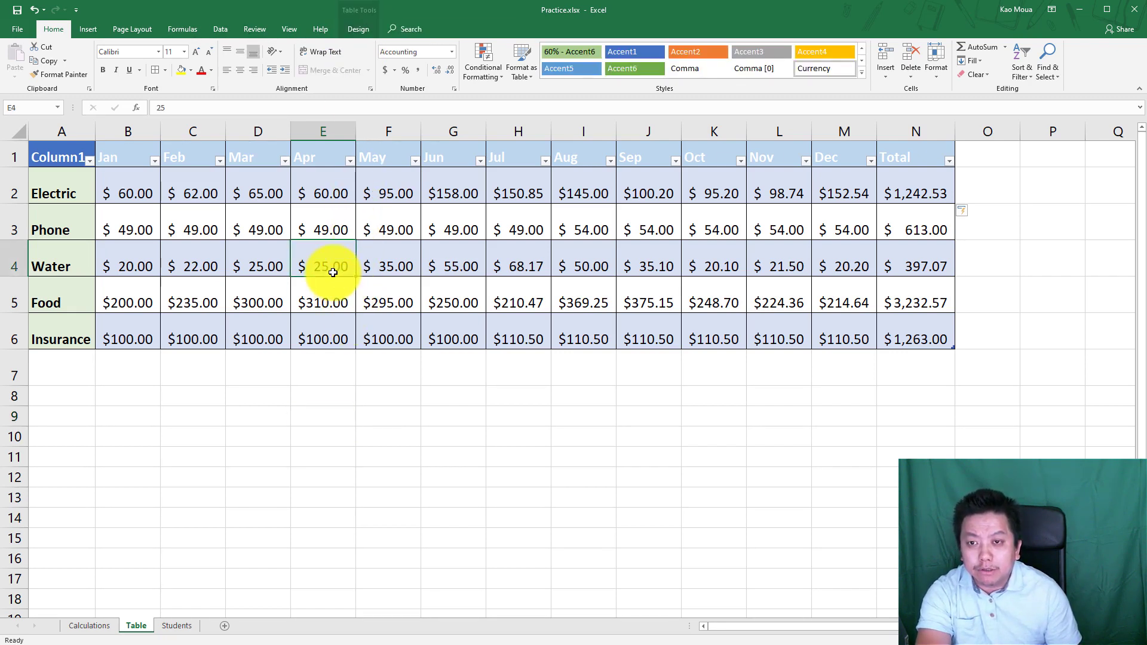
click(358, 28)
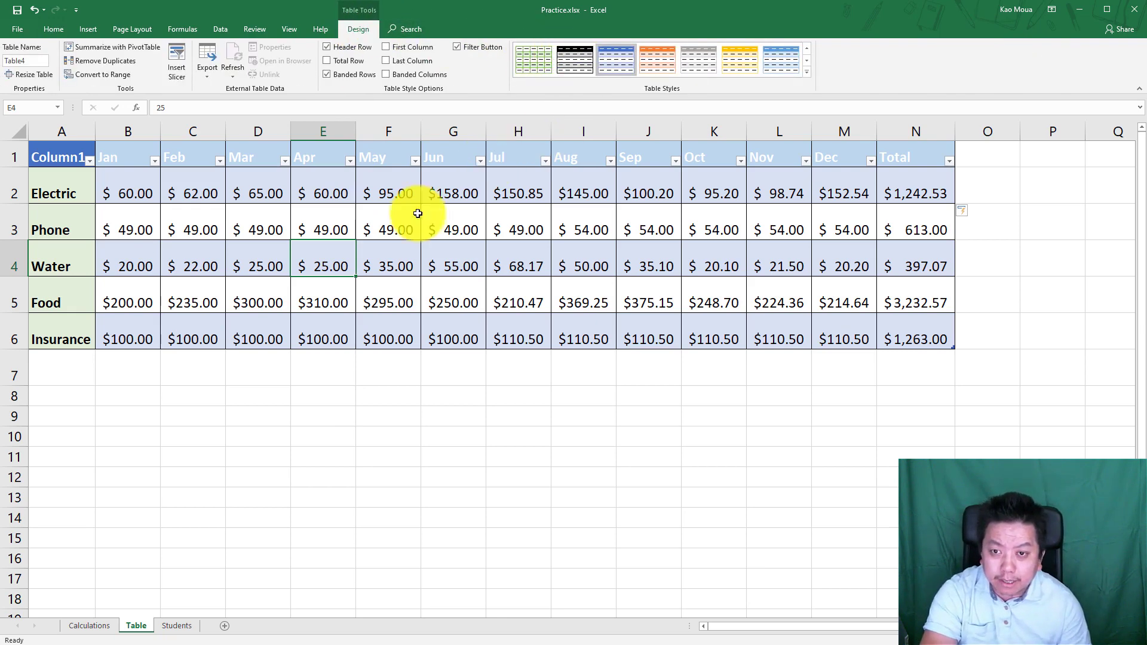
click(250, 255)
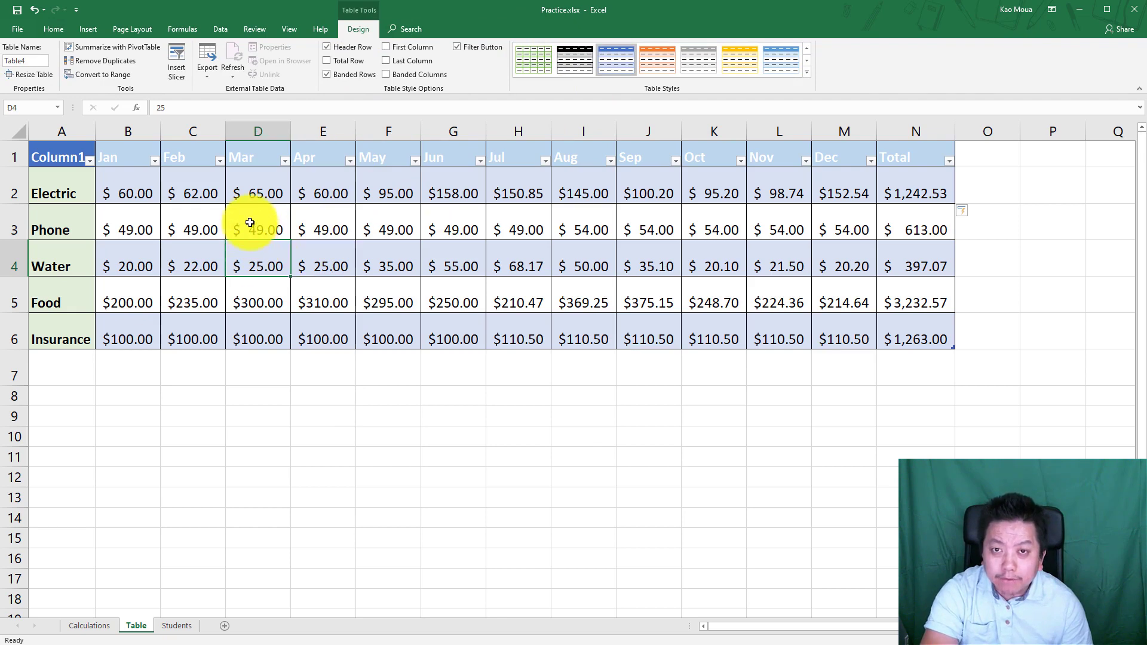
click(251, 225)
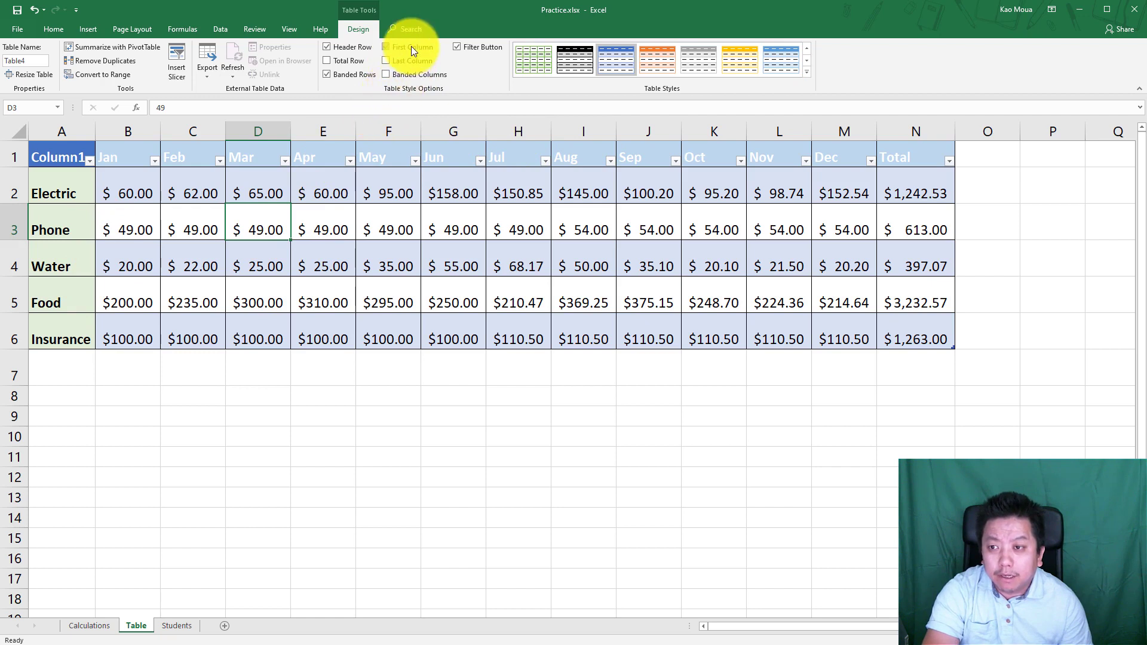
Try banded columns with and without banded rows on the expense table, then restore banded rows only
click(390, 77)
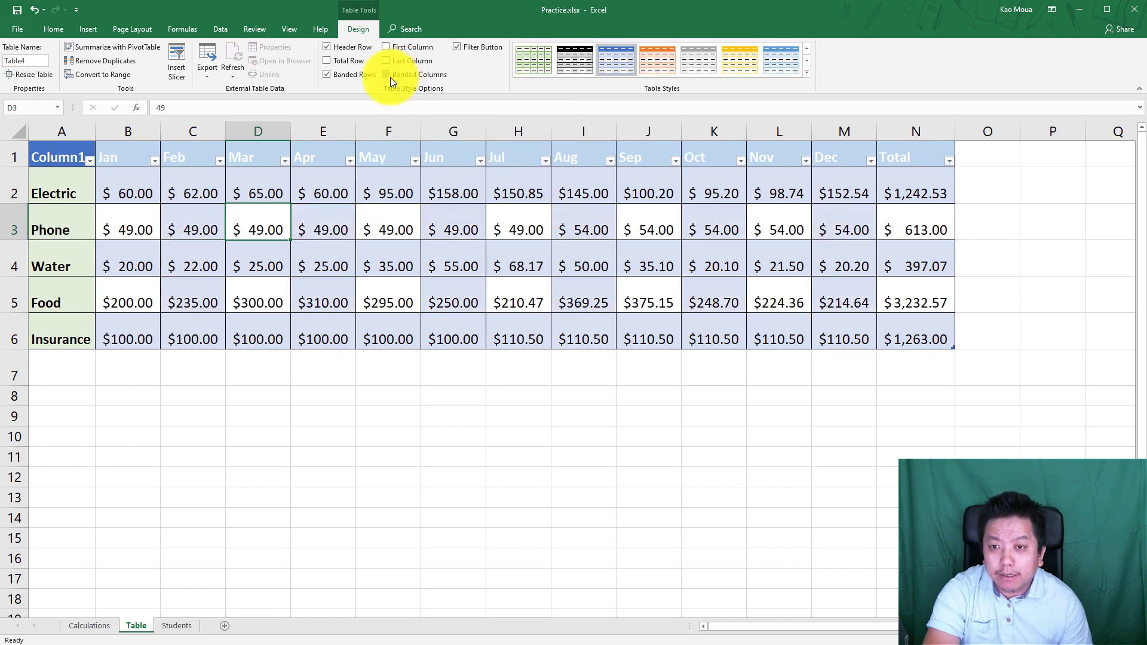
click(389, 77)
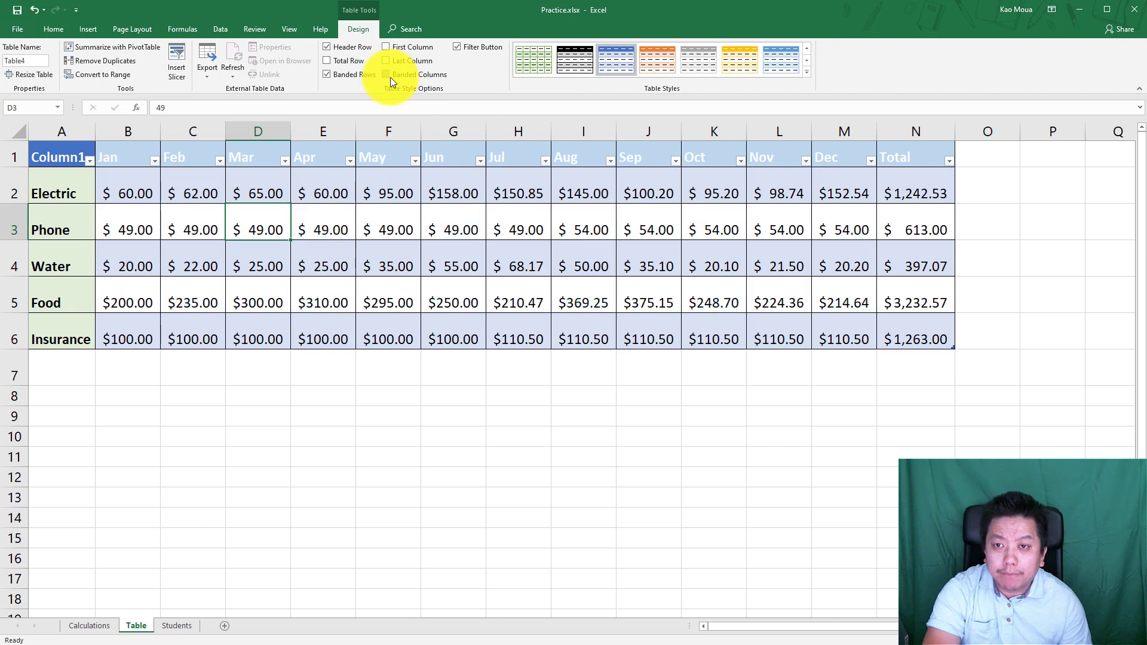
click(346, 74)
click(387, 74)
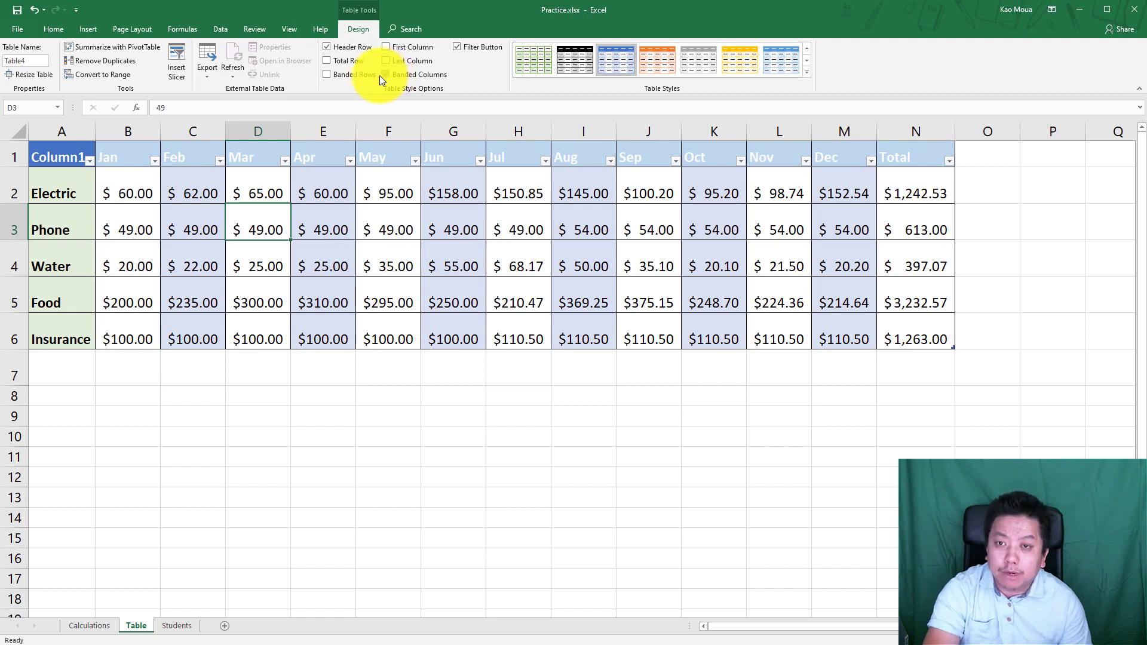
click(349, 74)
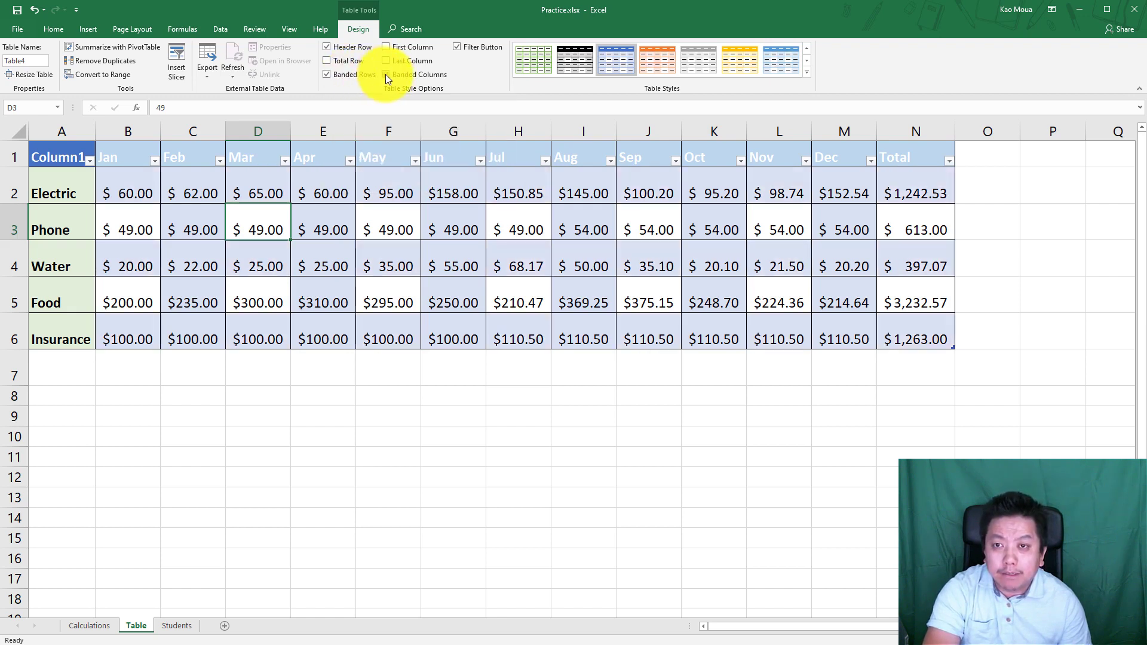
click(385, 74)
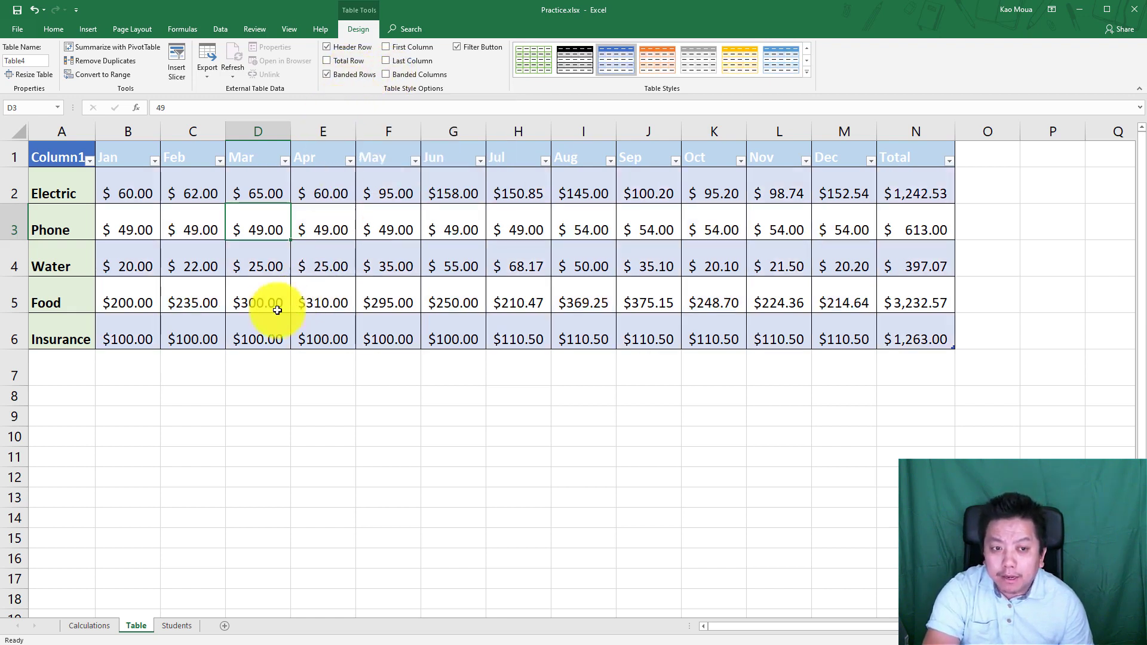
Add a total row beneath the Insurance row of the expense table
click(114, 336)
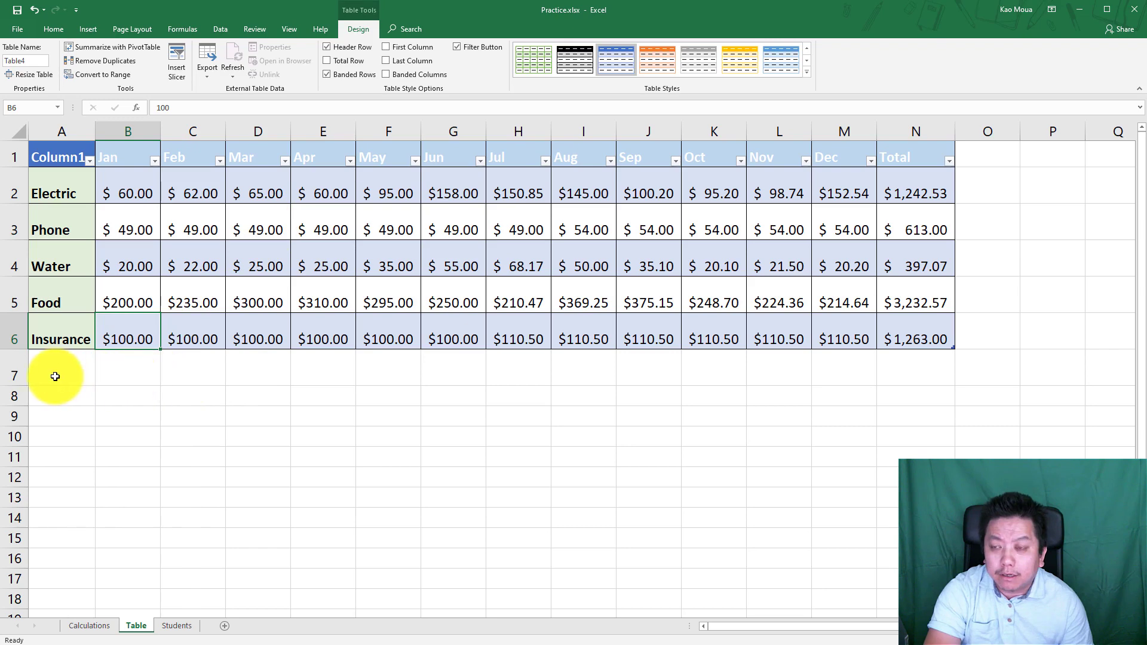
click(335, 62)
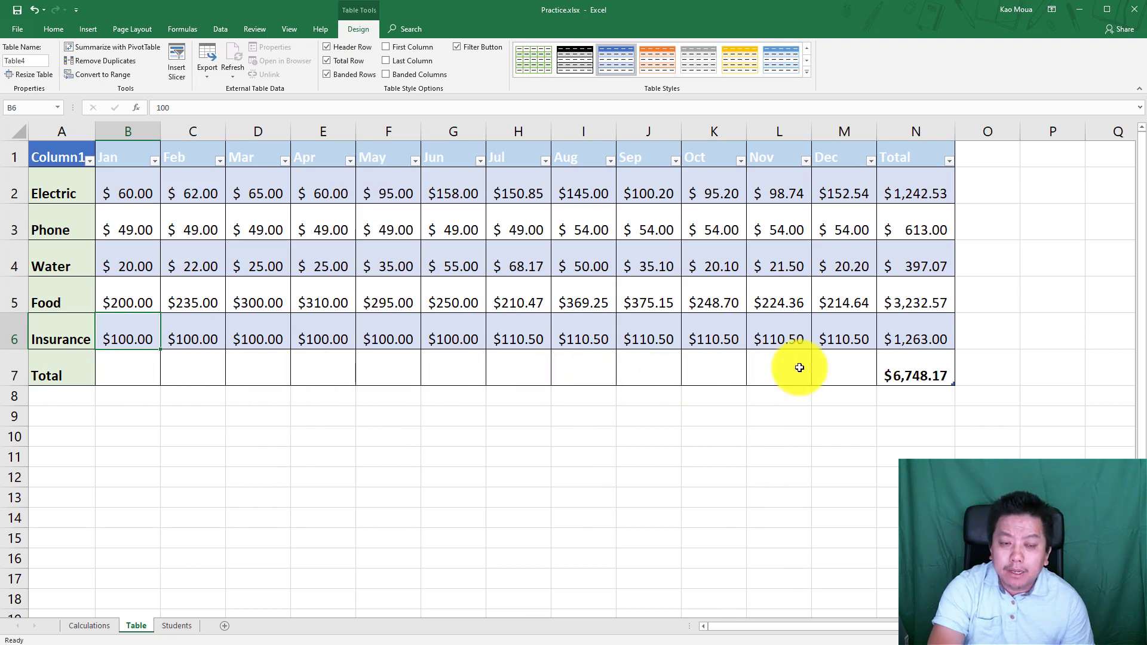
Try Average as the total row's function in the Total column, then switch it back to Sum
click(898, 377)
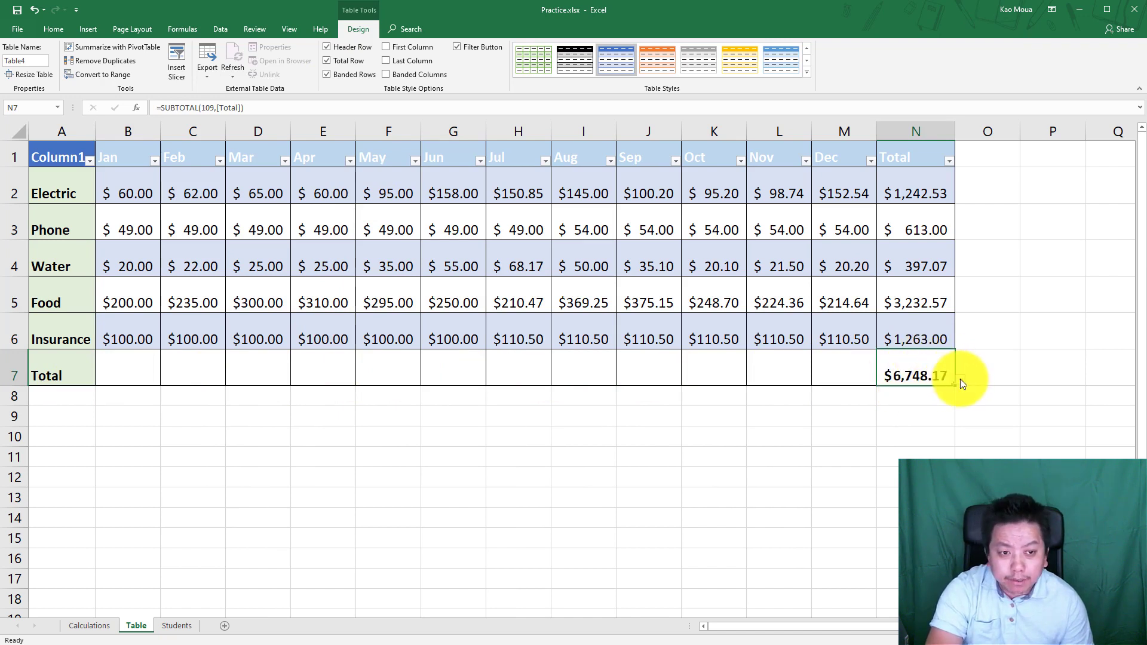
click(959, 379)
click(959, 378)
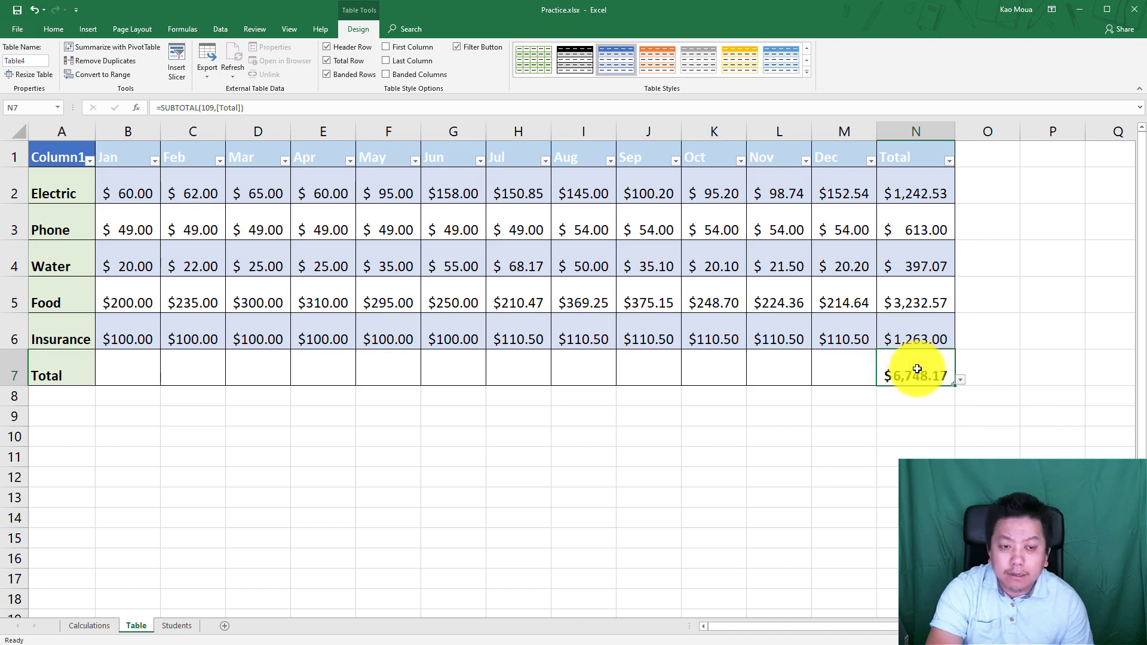
click(961, 380)
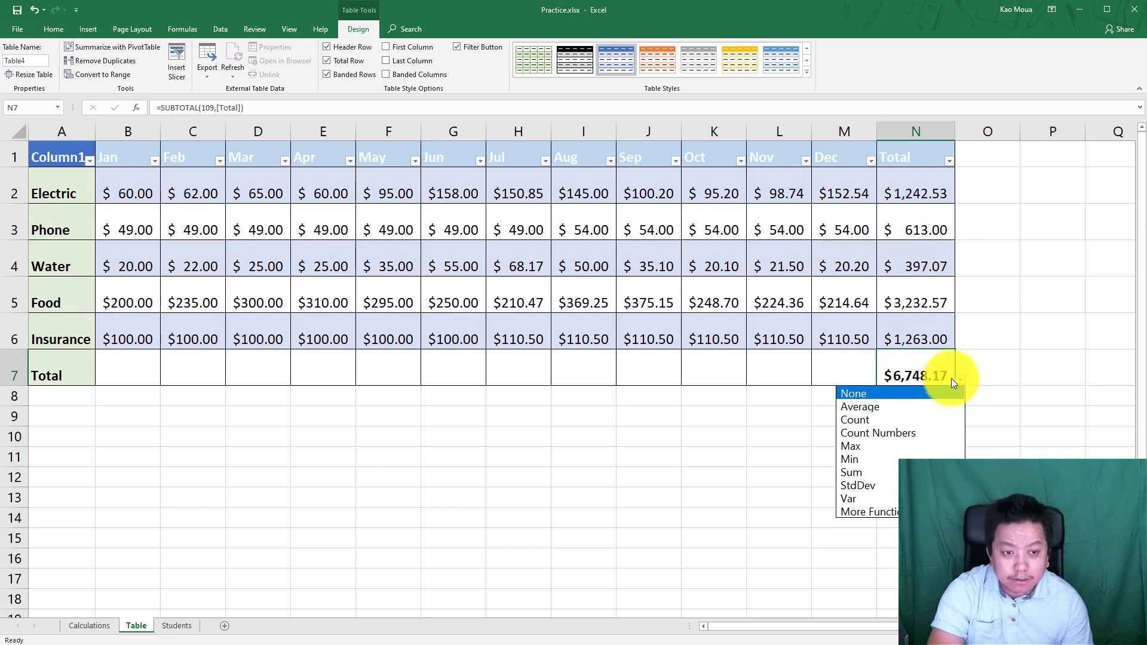
key(Escape)
click(883, 406)
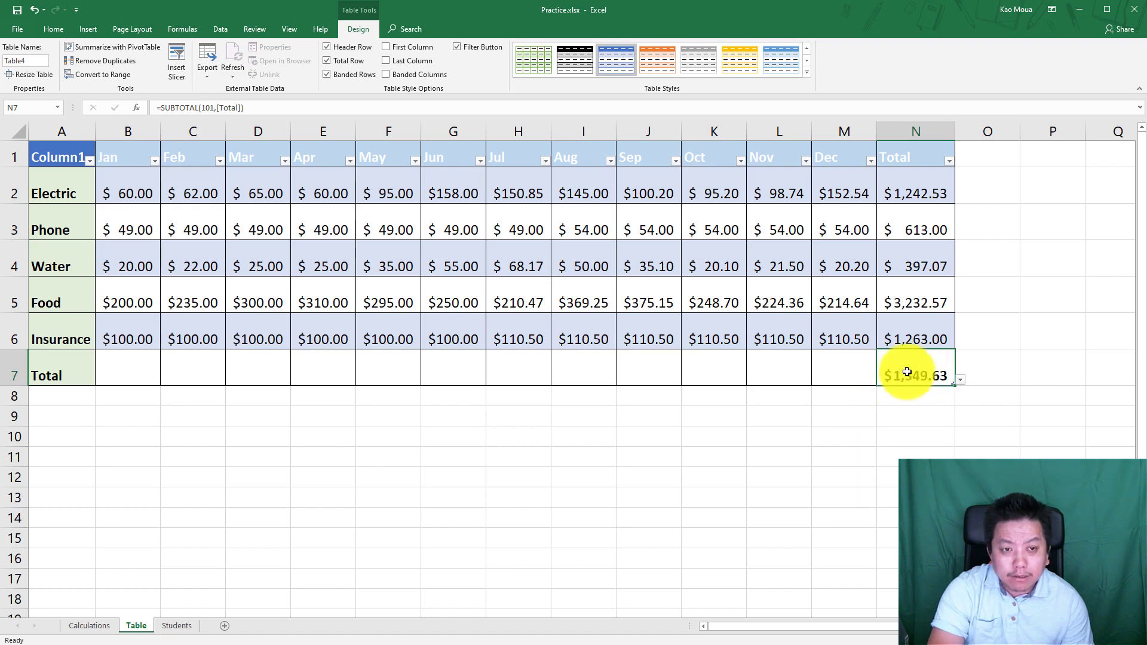
click(961, 380)
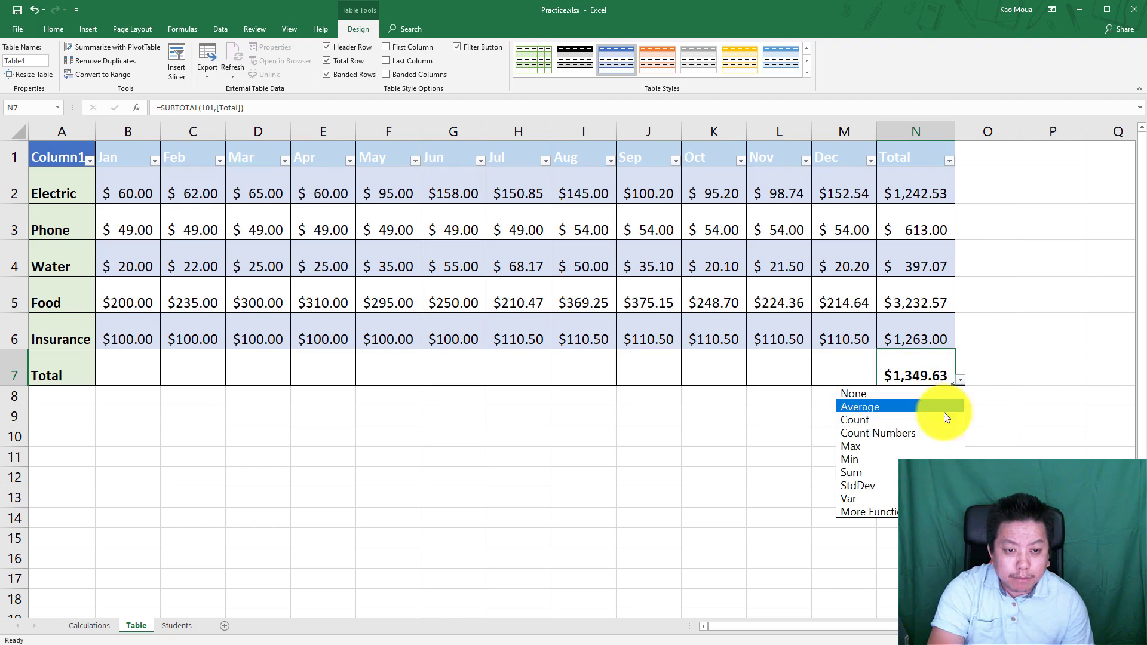
click(876, 471)
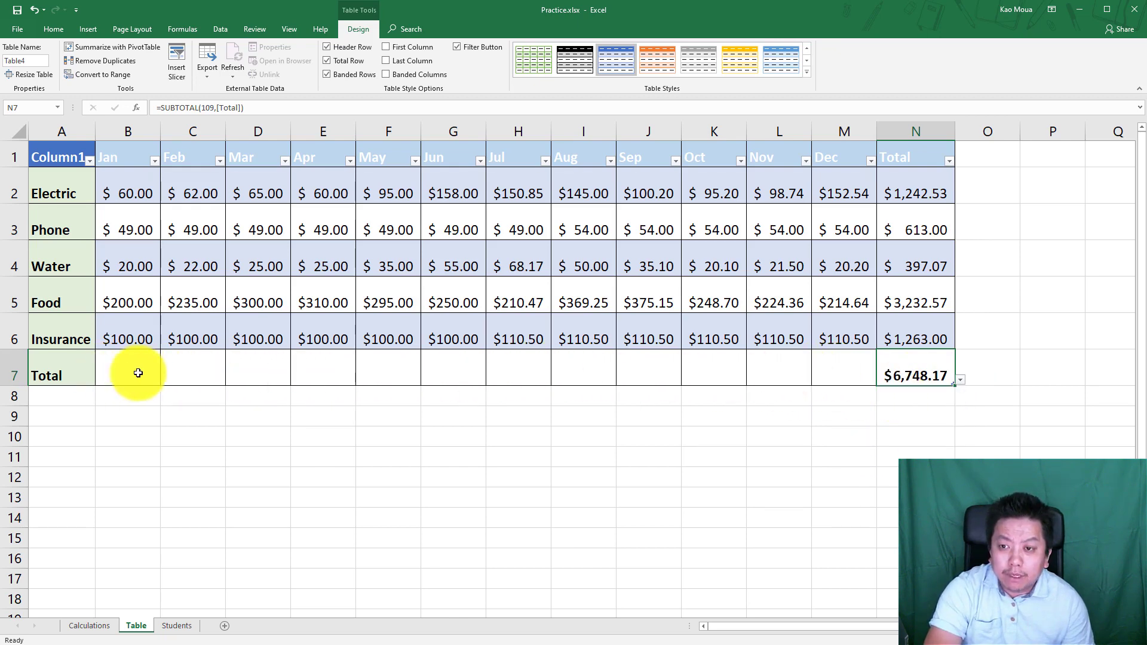
Set the December cell of the total row to Sum and widen the columns to fit the totals
click(830, 375)
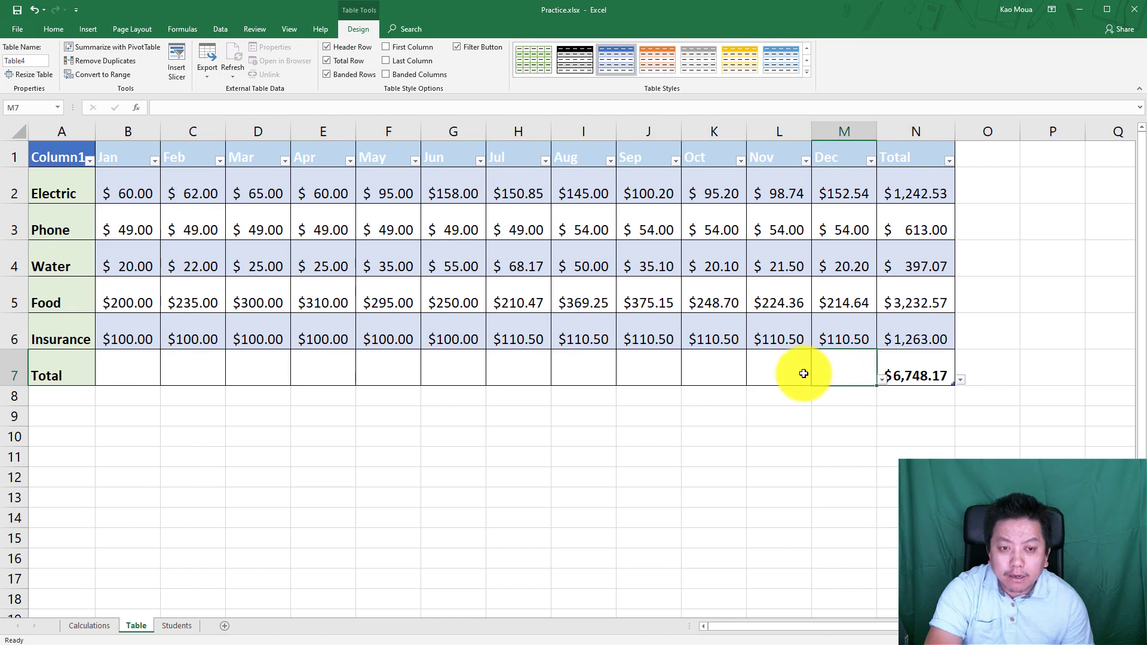
click(882, 380)
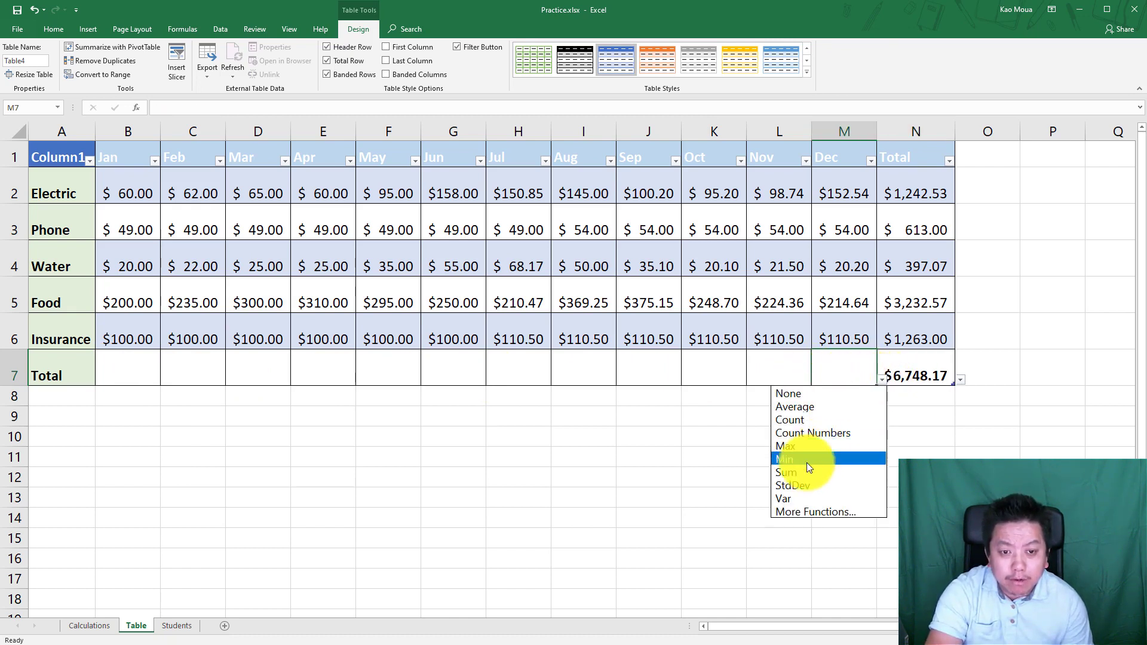
click(790, 473)
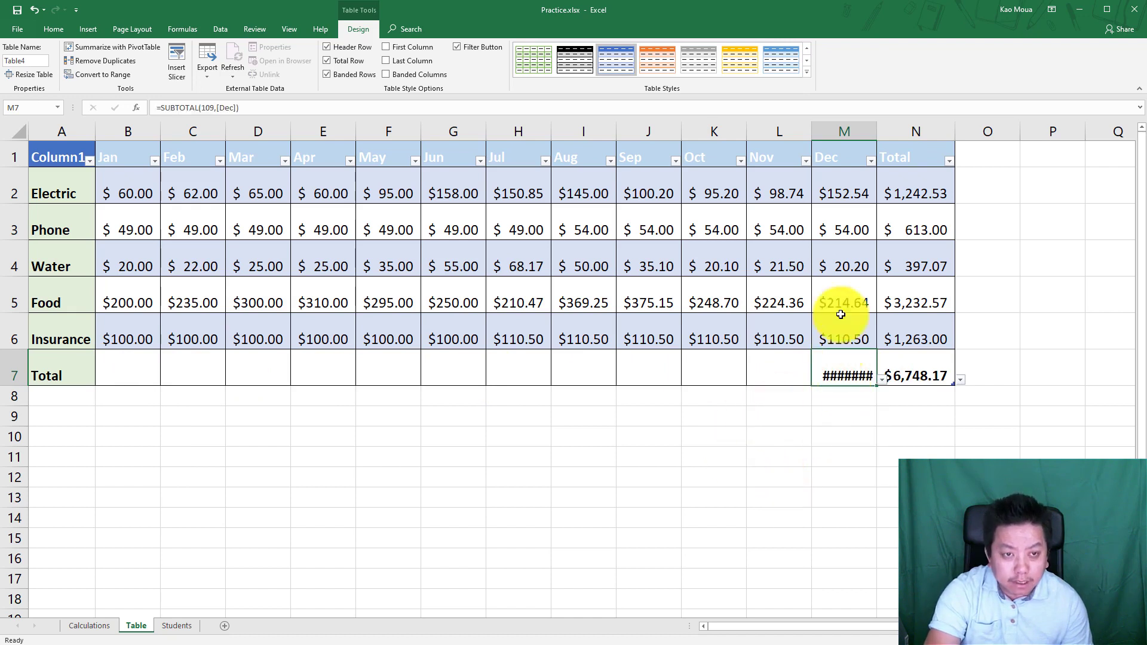
double_click(877, 132)
drag(877, 132, 884, 126)
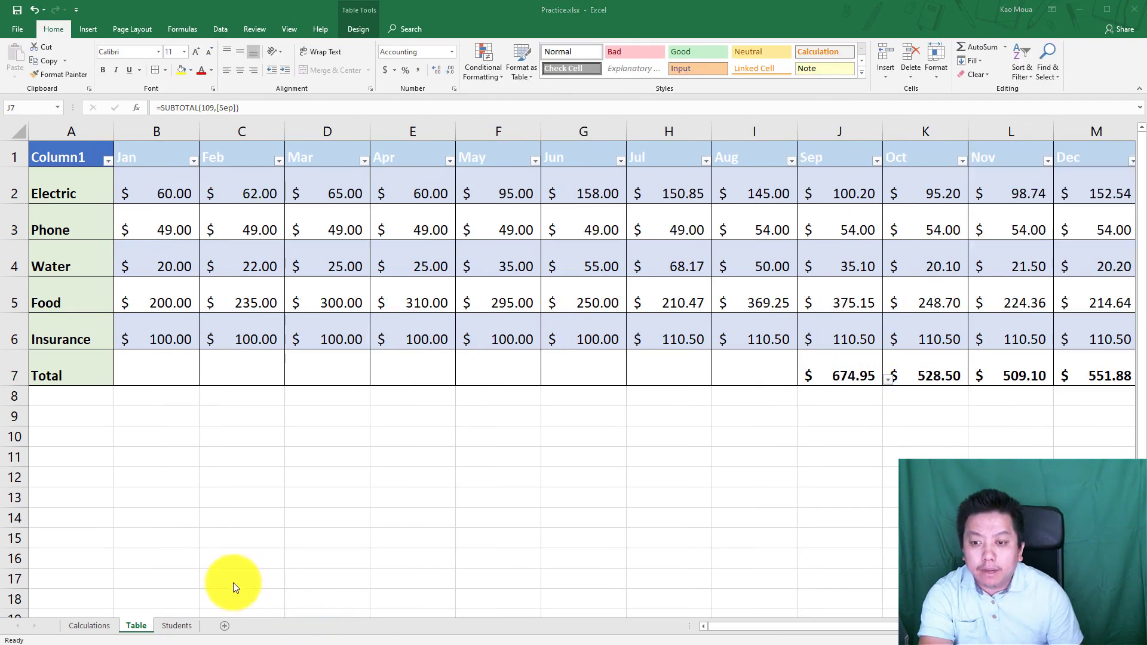
Convert the student data in A1:G16 of the Students sheet into a table with headers
click(173, 626)
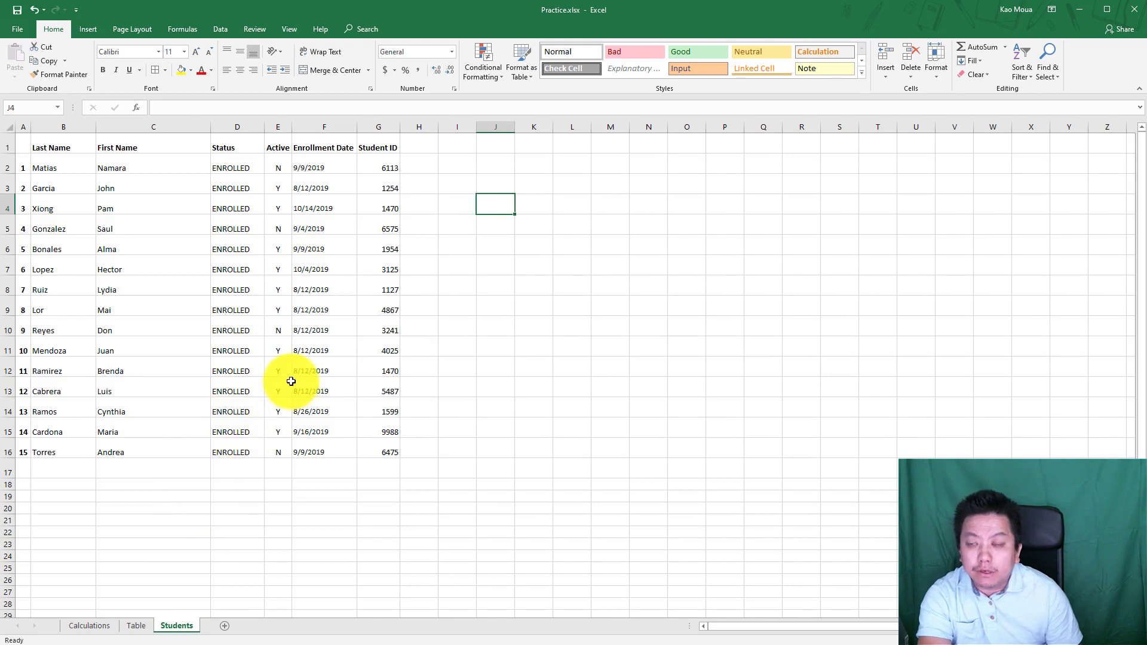
click(227, 284)
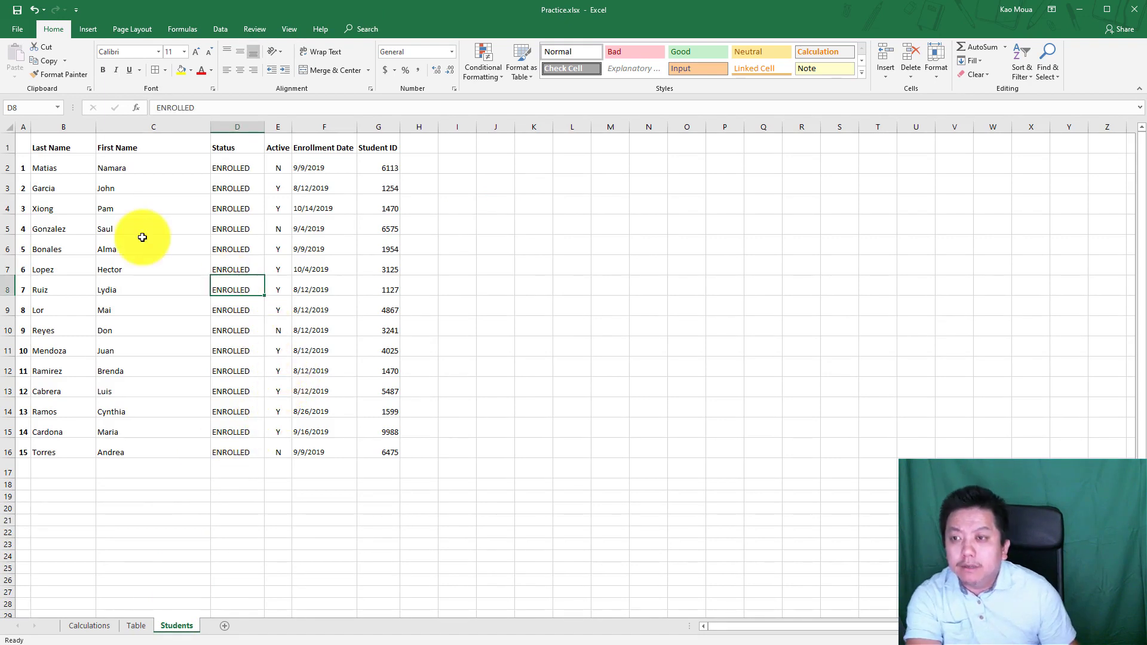
click(79, 208)
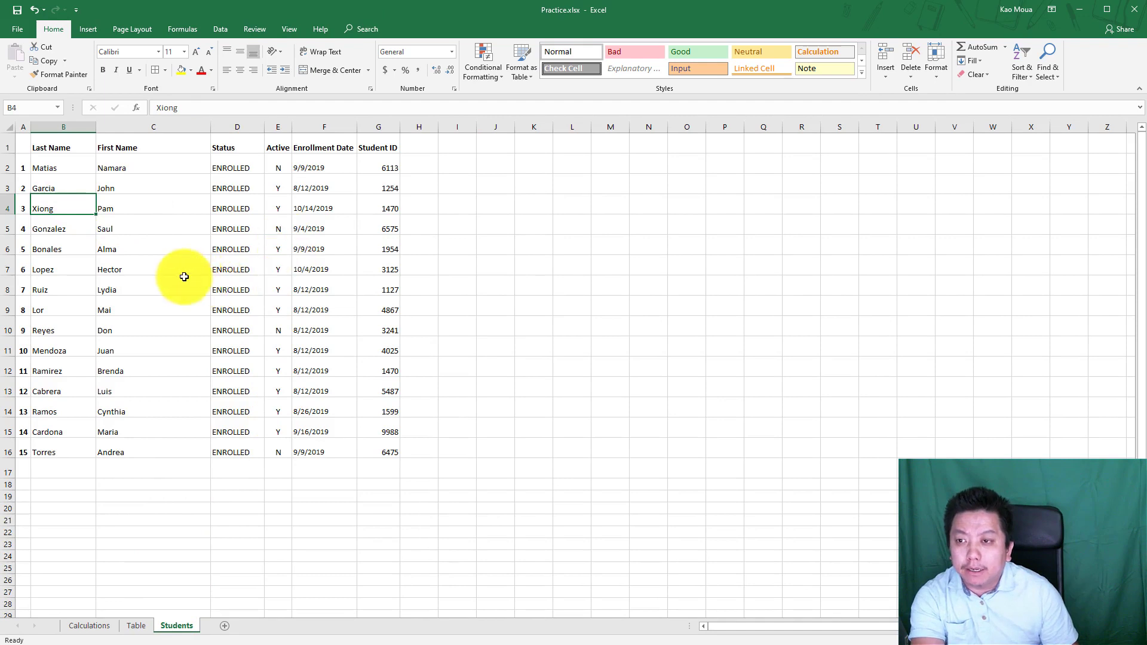
click(135, 232)
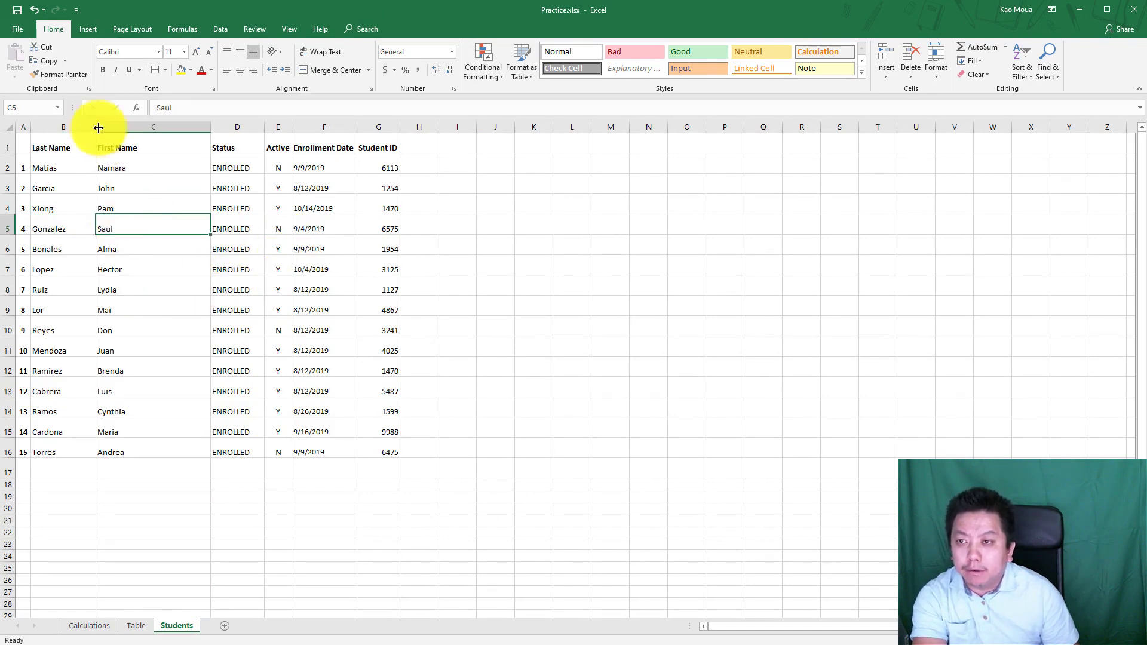
click(91, 24)
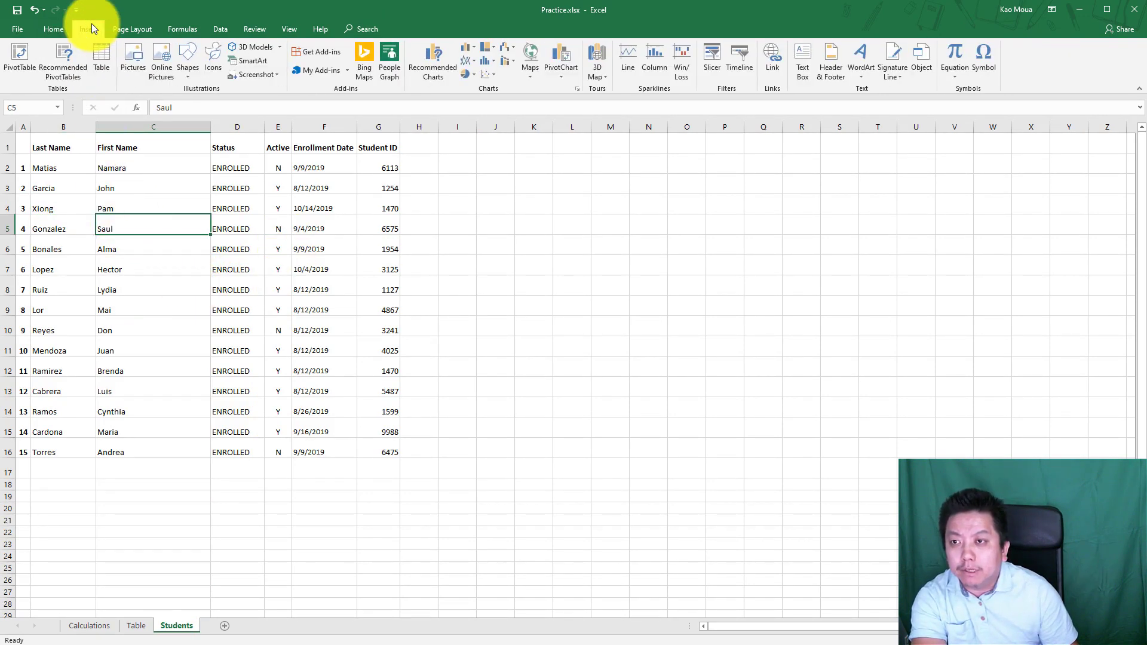
click(101, 58)
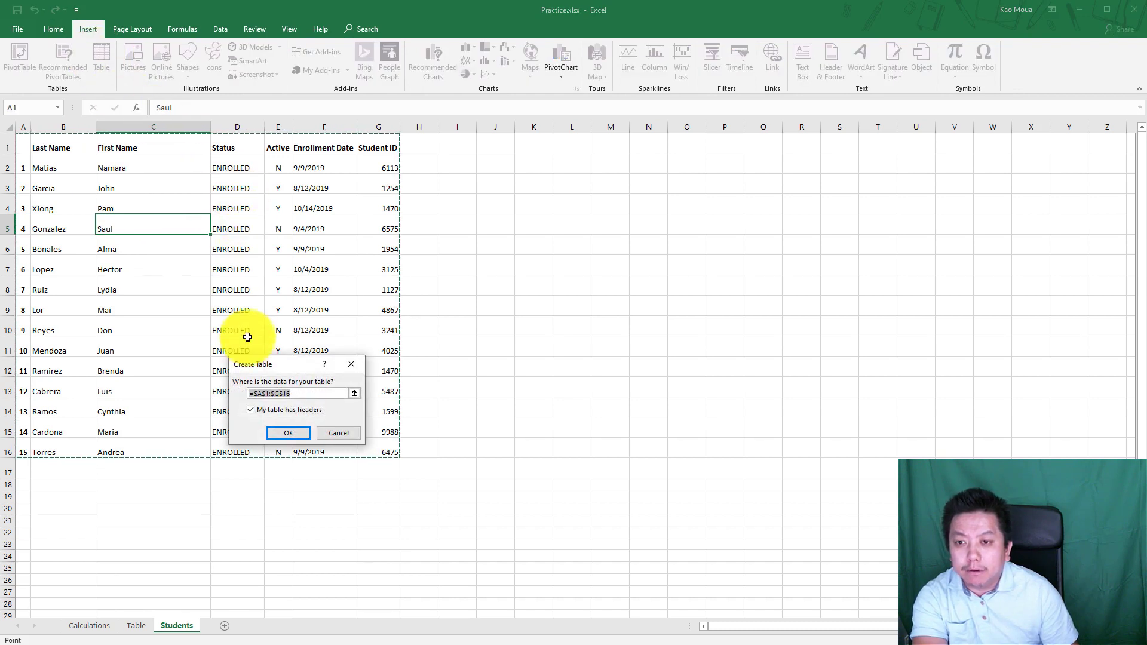
drag(253, 370, 225, 494)
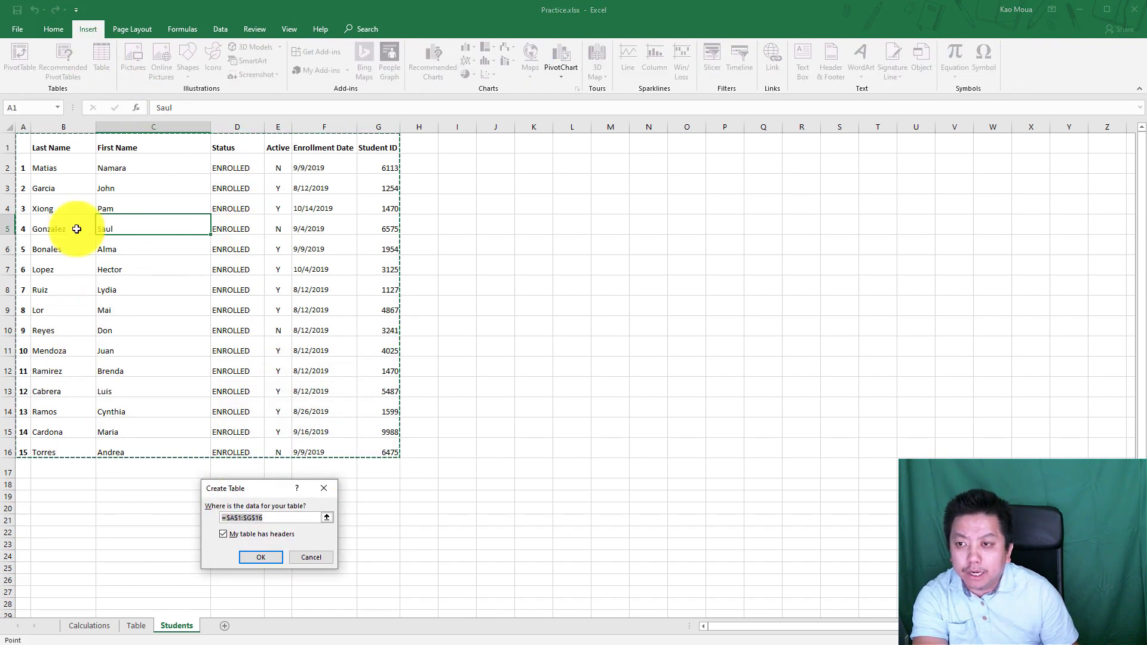
click(257, 557)
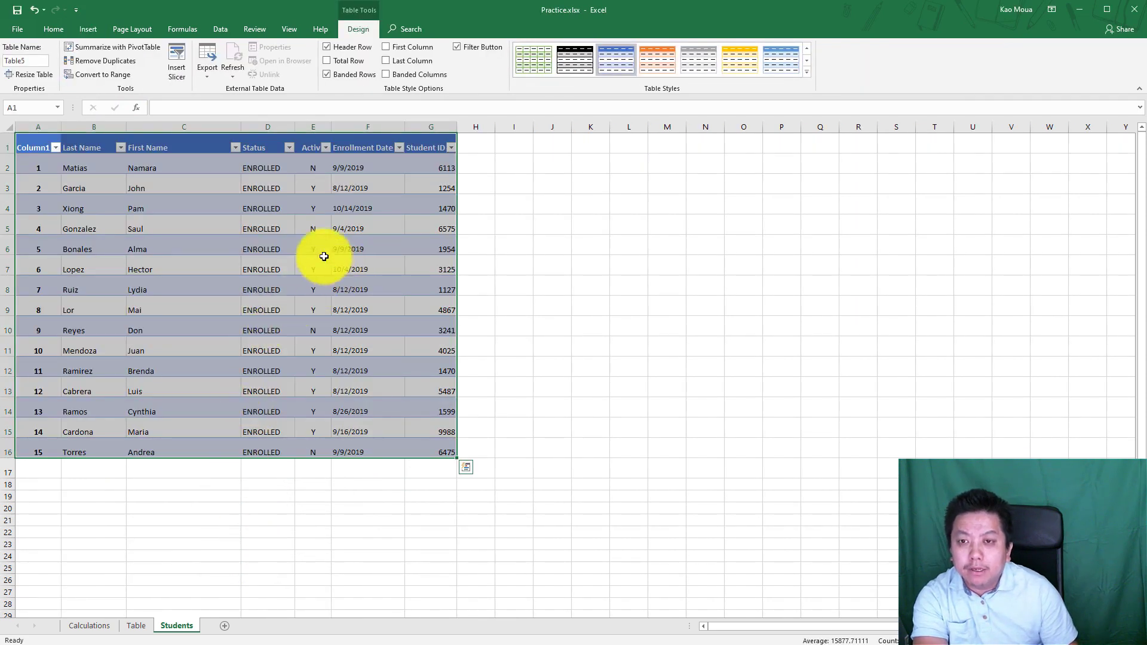
click(149, 171)
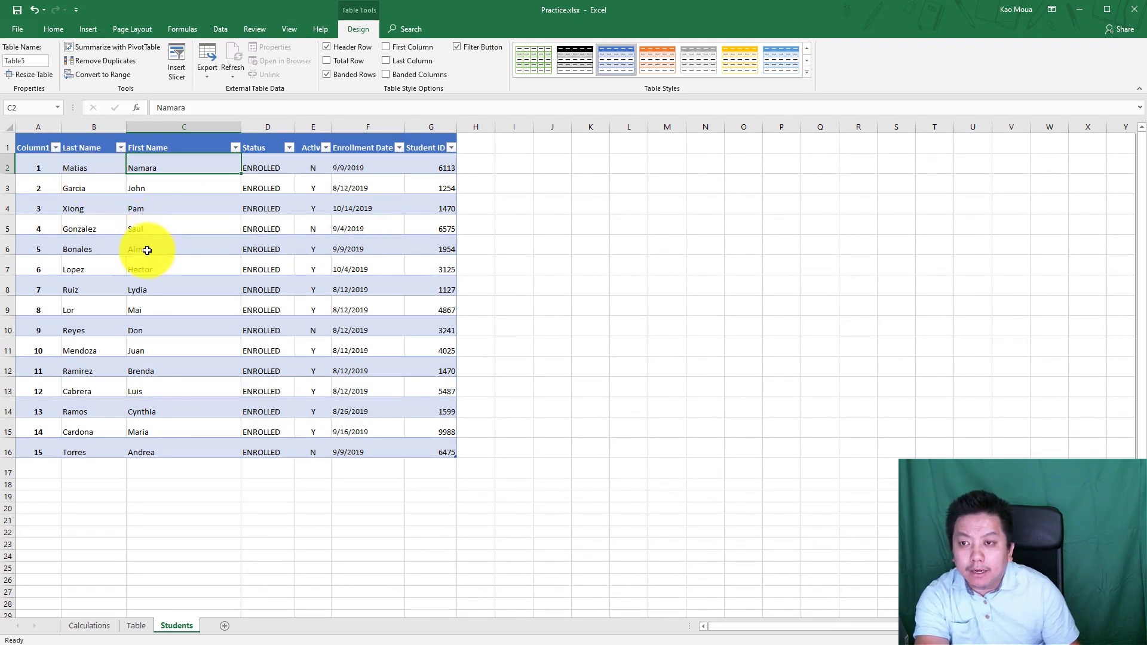
key(Up)
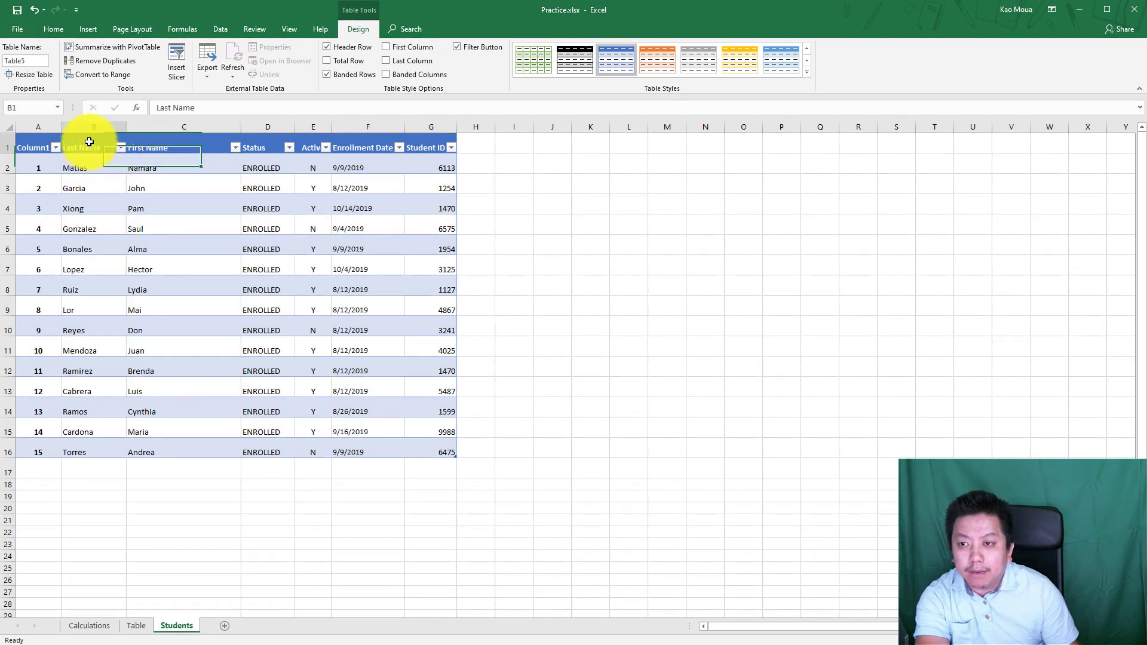
click(249, 144)
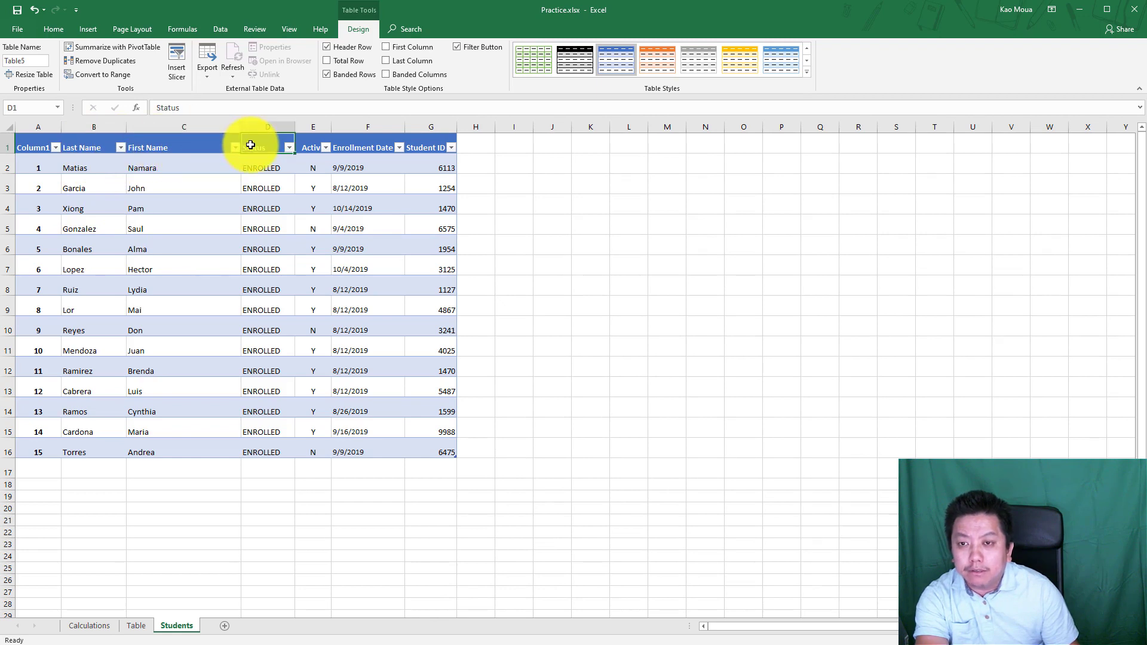
Examine the student table's column headers, the Last Name column's filter options and the current order of the last names
click(372, 144)
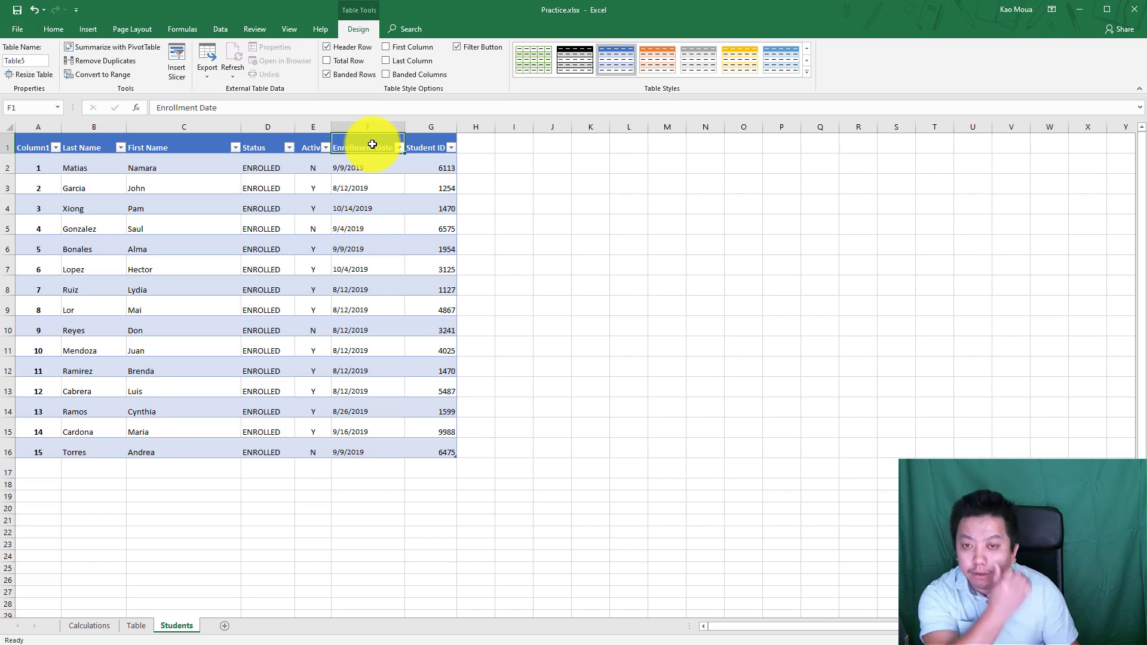
click(428, 150)
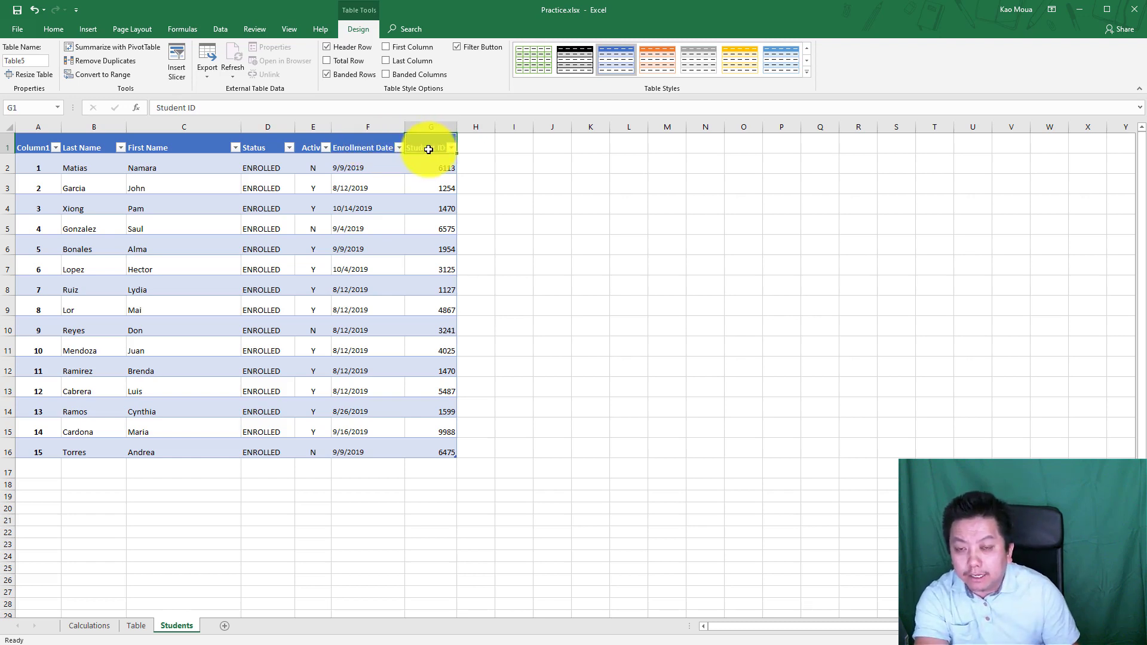
click(34, 146)
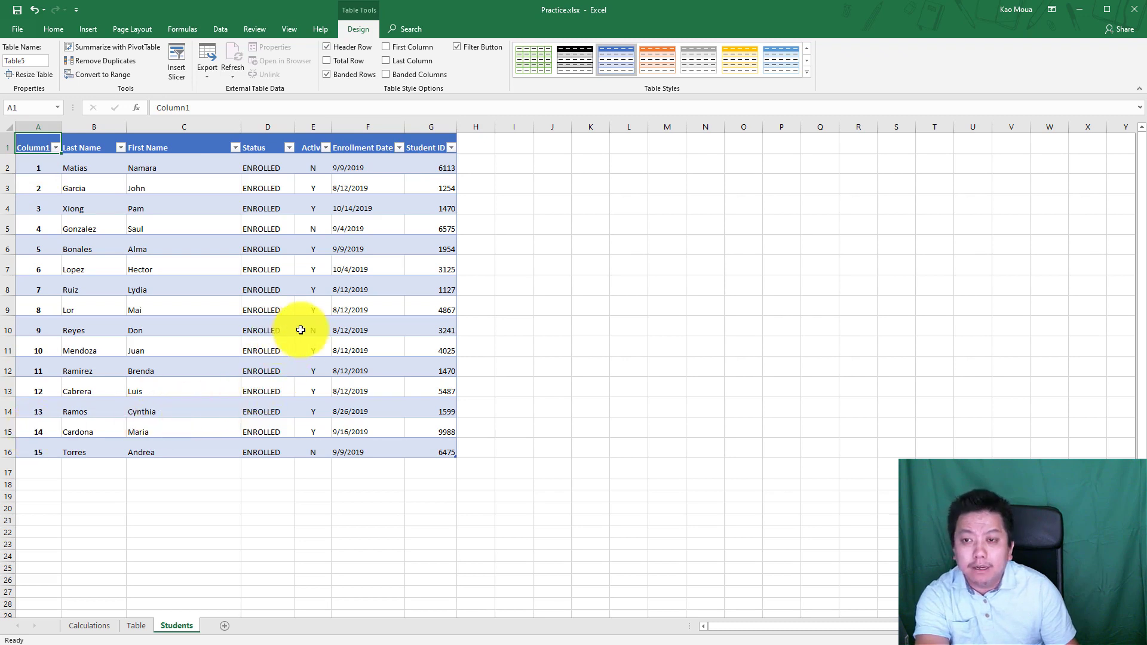
click(230, 283)
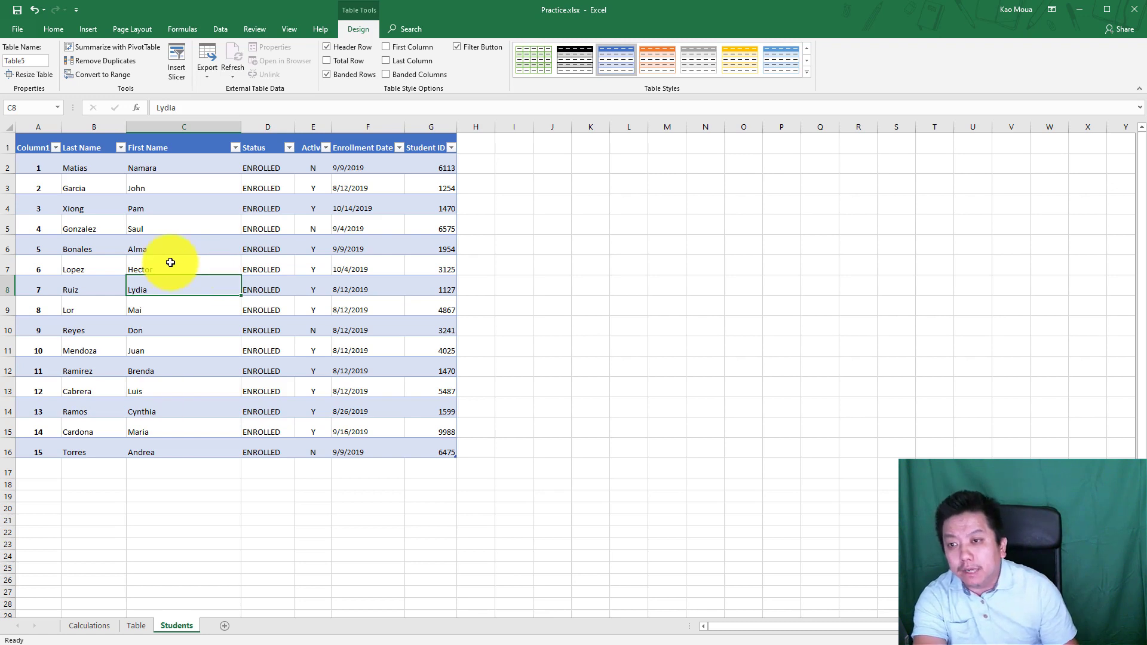
click(75, 146)
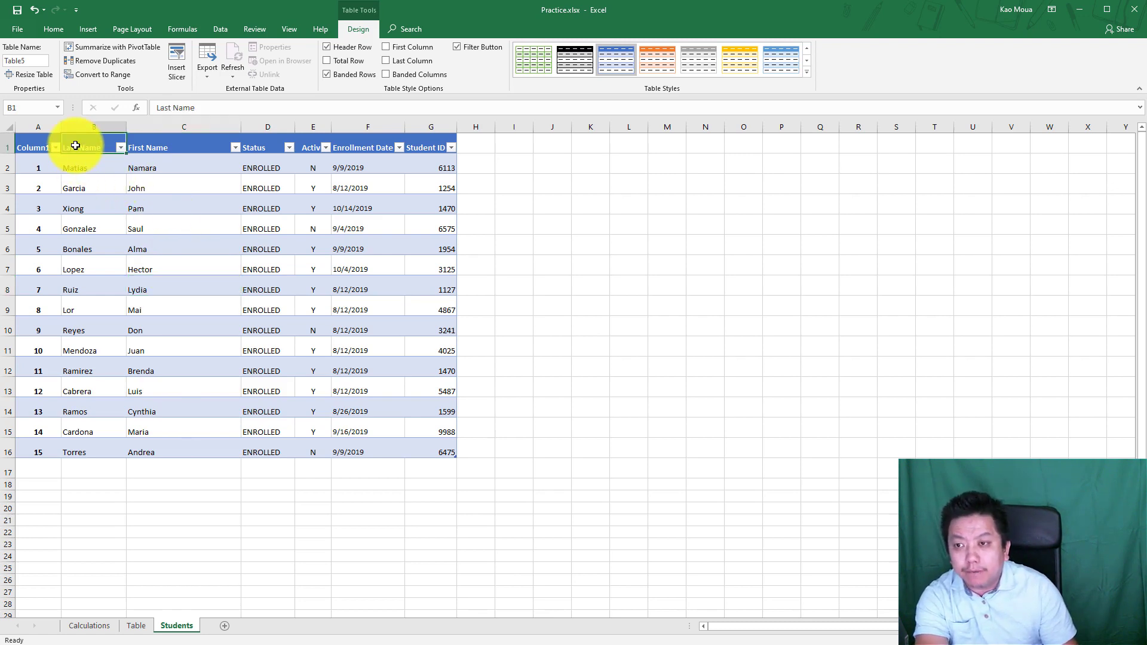
click(121, 149)
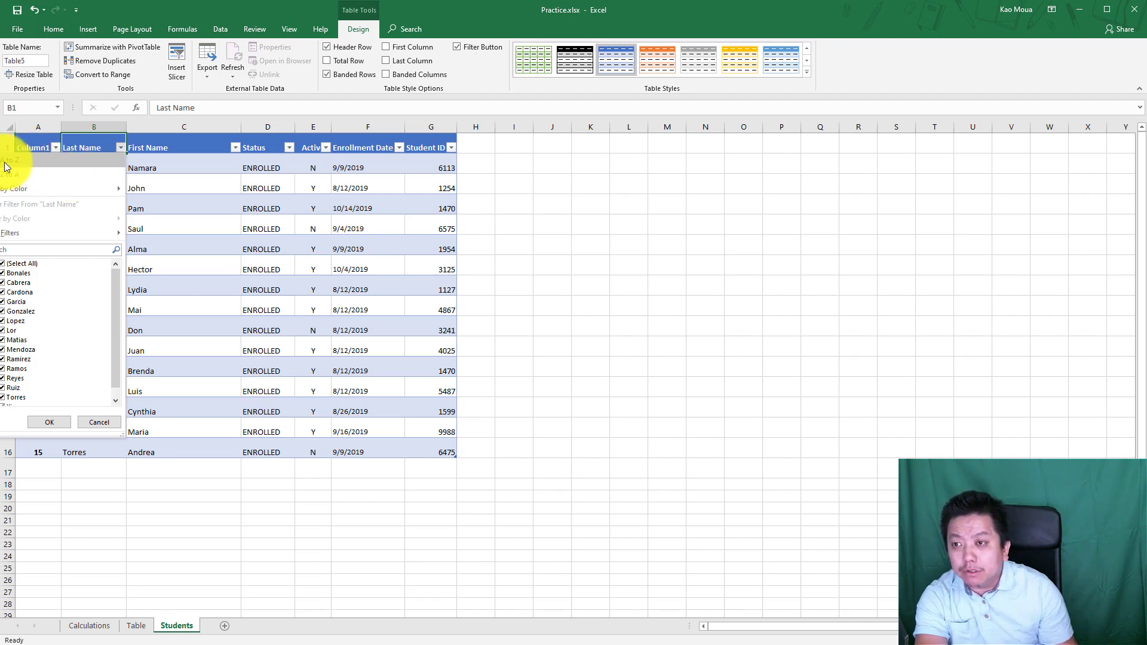
click(137, 164)
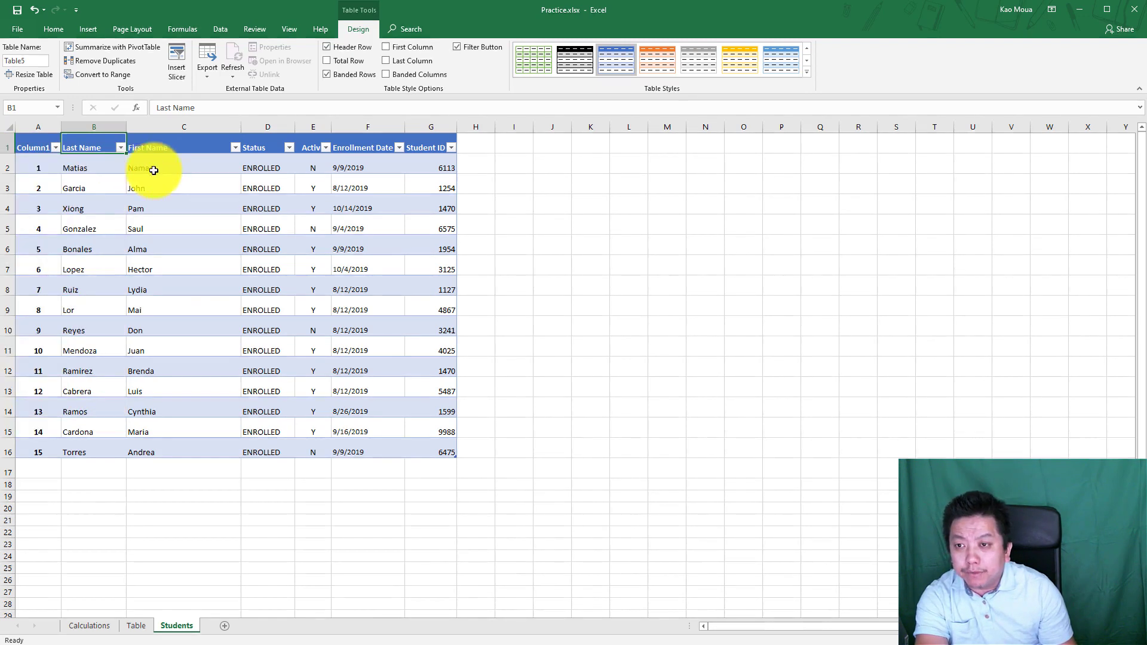
click(84, 174)
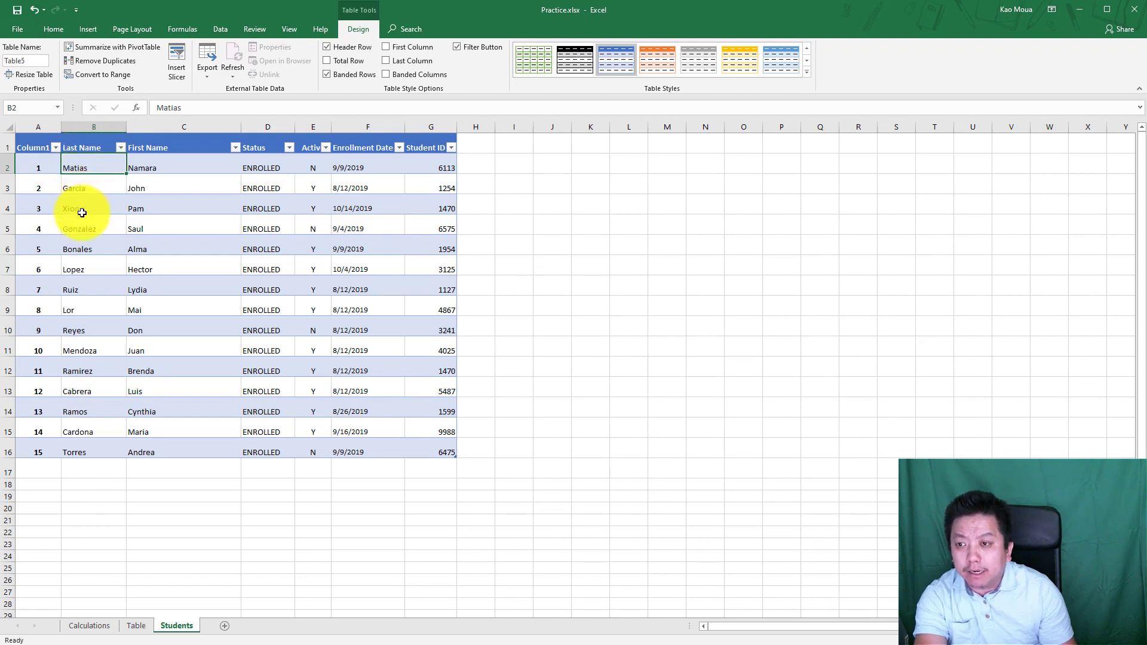
click(78, 187)
click(85, 230)
click(87, 243)
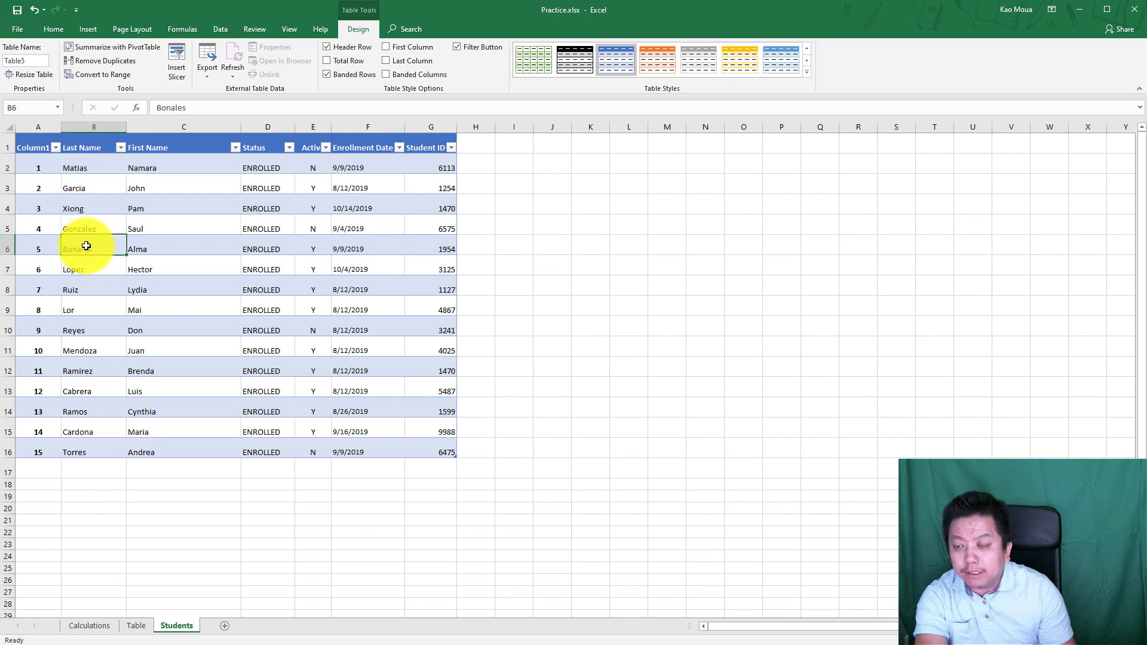
click(88, 392)
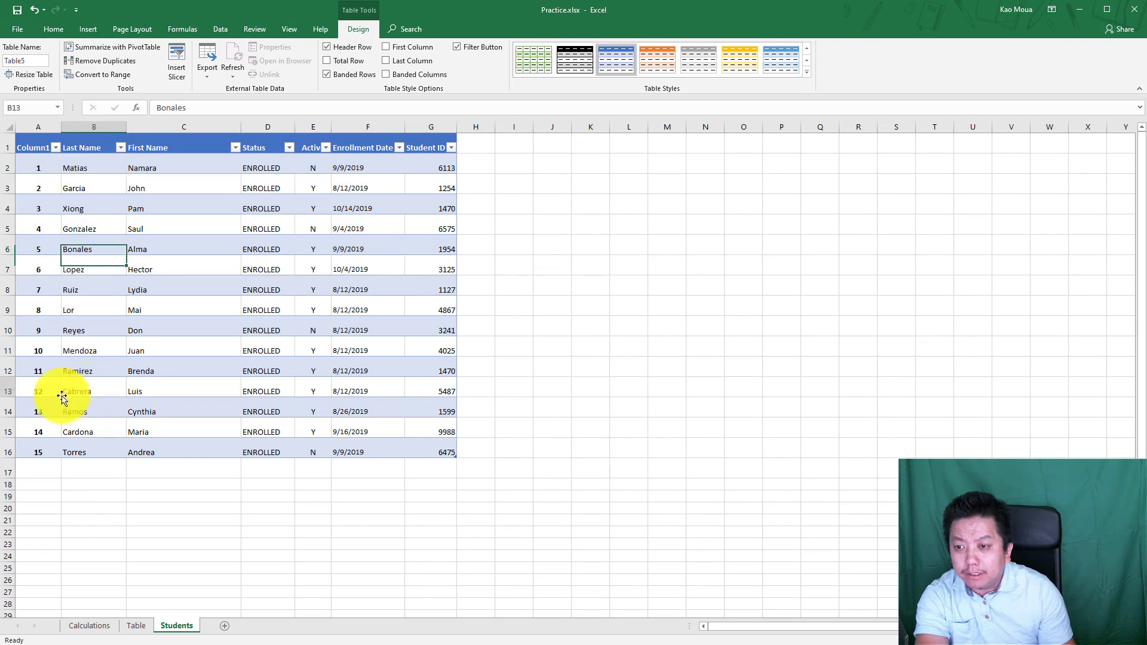
Sort the student table by the Last Name column from A to Z
click(77, 171)
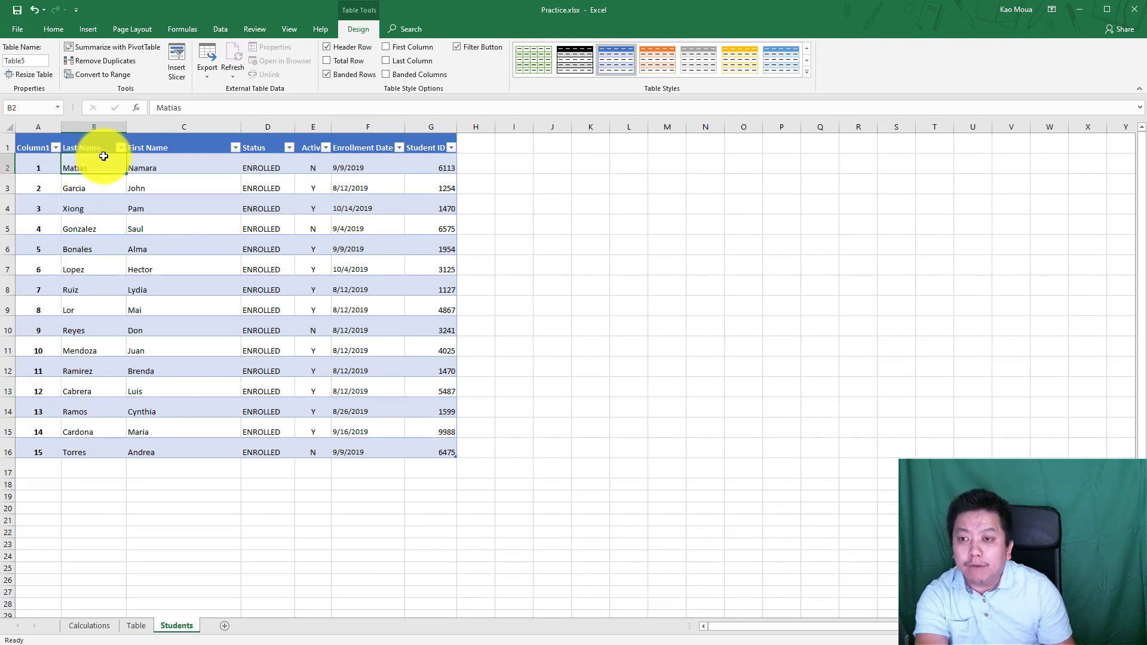
click(122, 148)
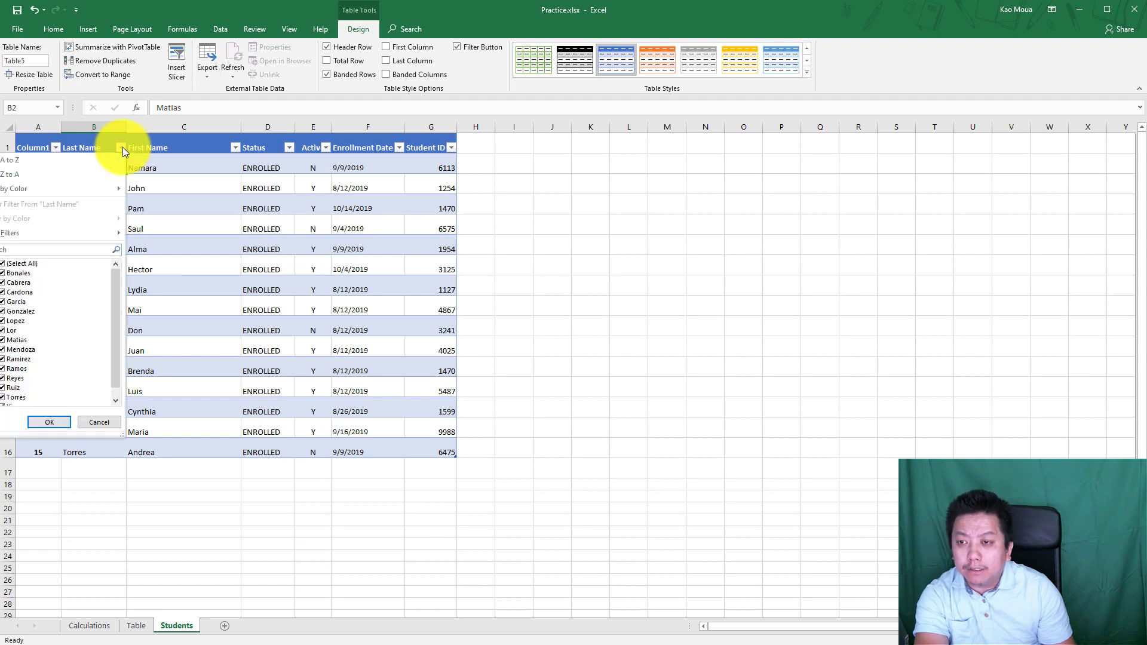
click(25, 160)
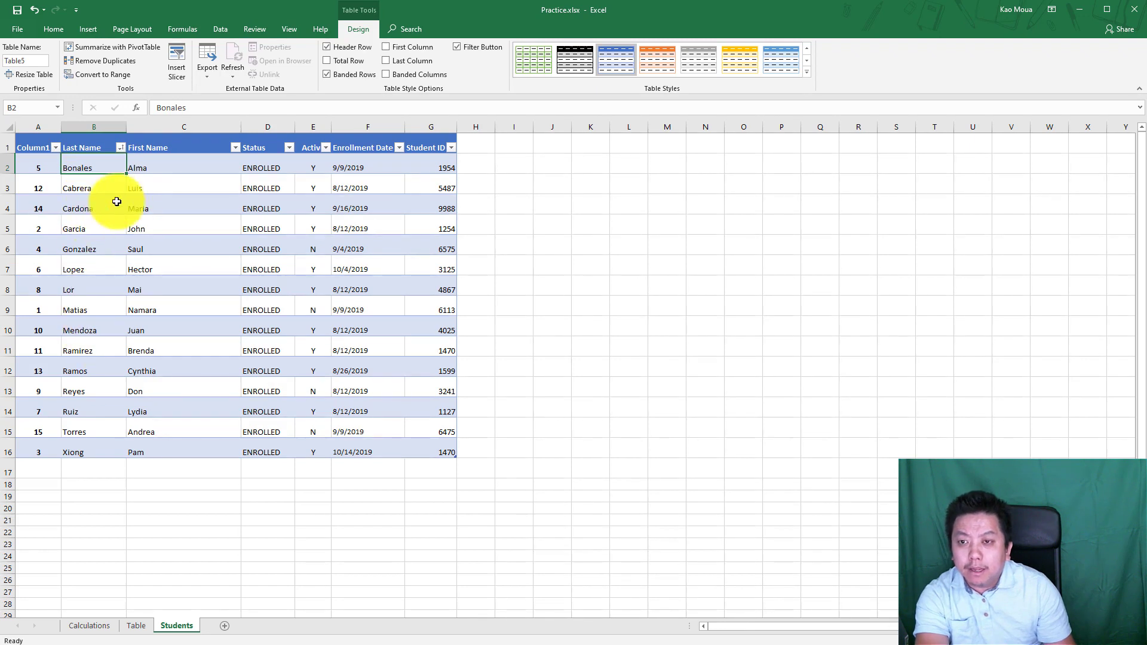
Sort the student table by the Active column from A to Z and select the rows marked N to review them
click(314, 147)
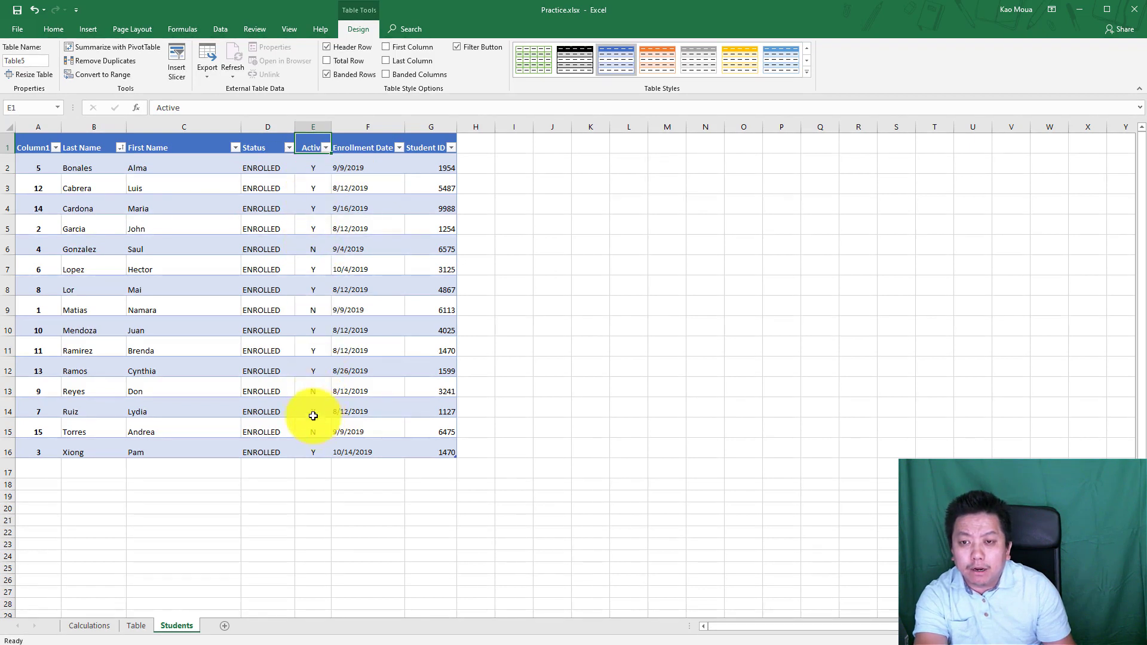
click(327, 147)
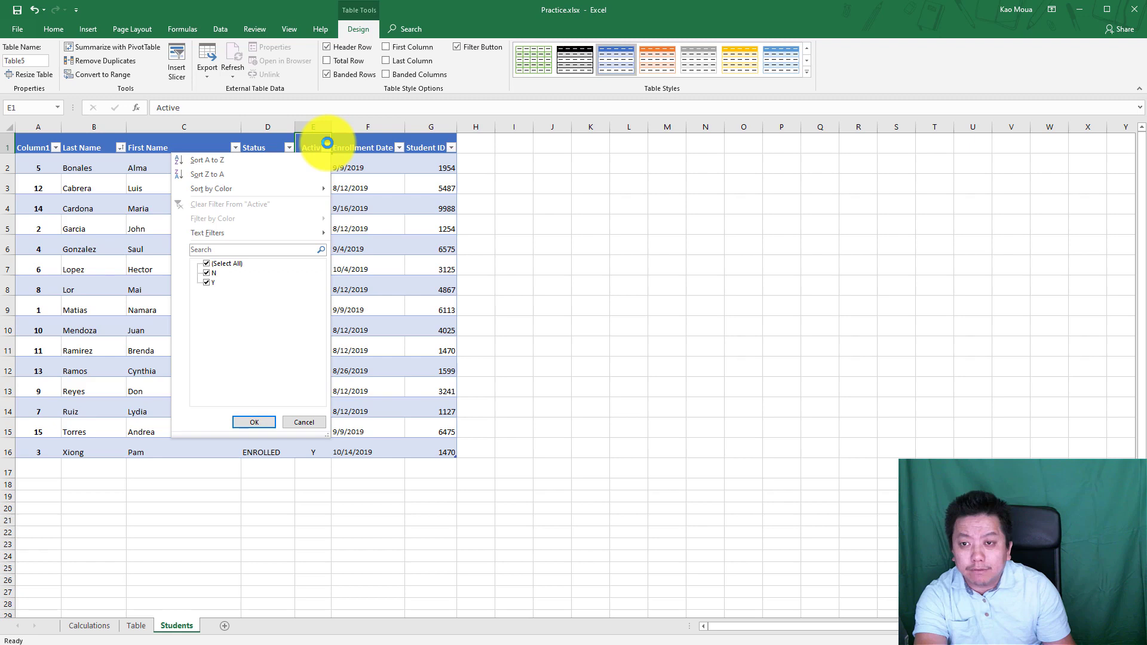
click(297, 159)
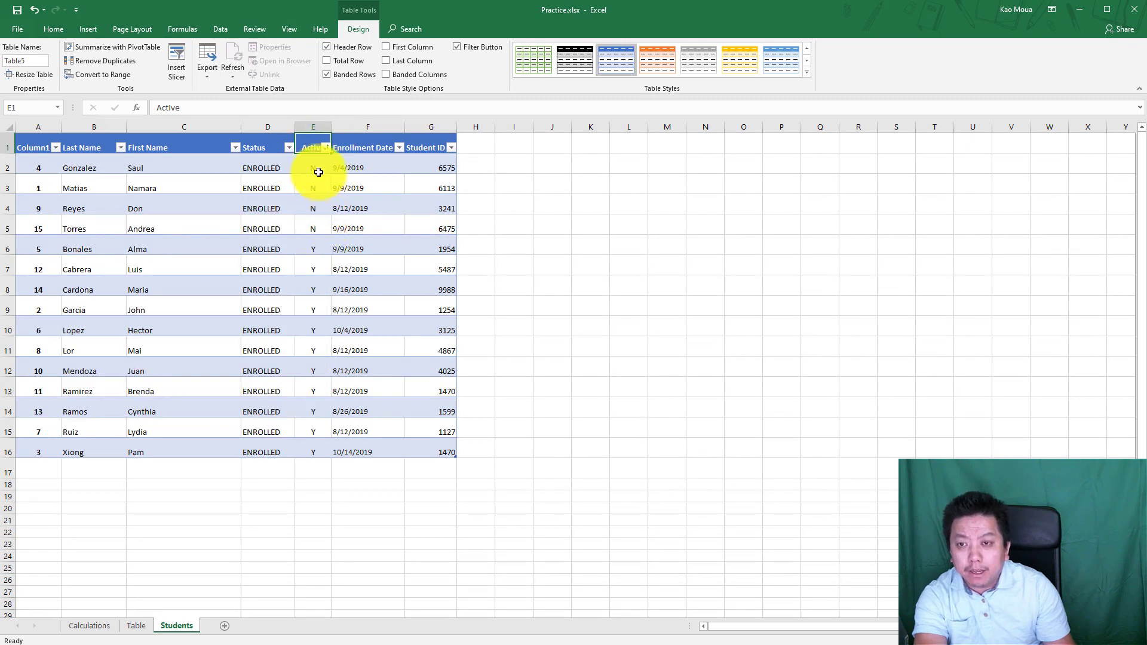
drag(312, 169, 315, 227)
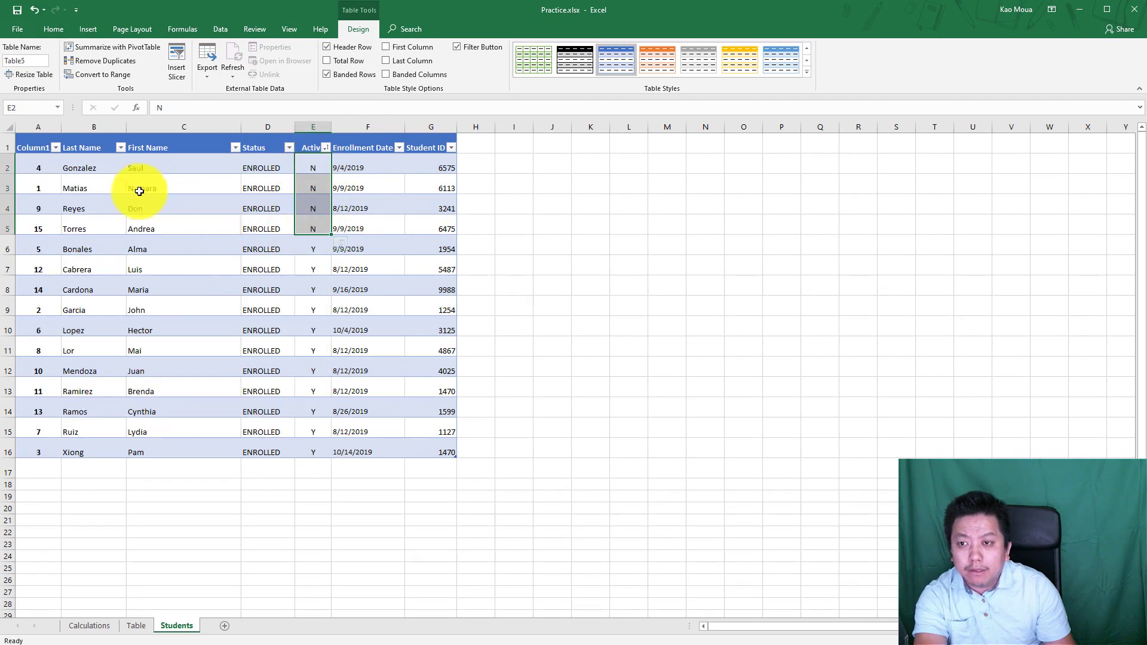
drag(5, 163, 13, 225)
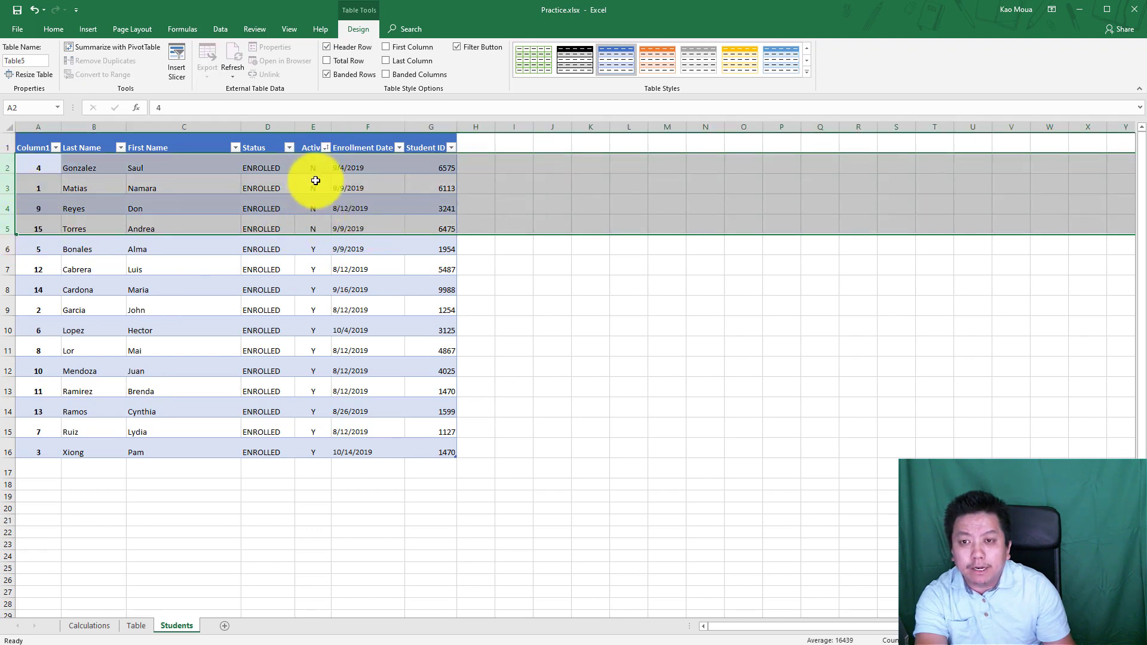
click(362, 181)
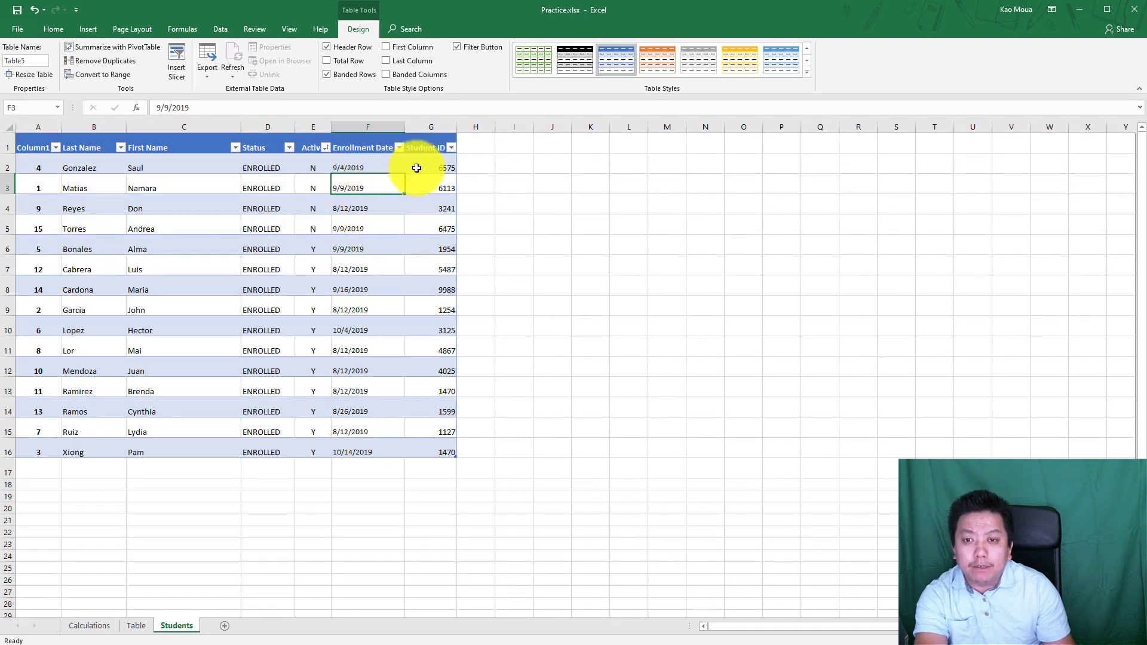
Sort the student table by Enrollment Date from oldest to newest
click(356, 148)
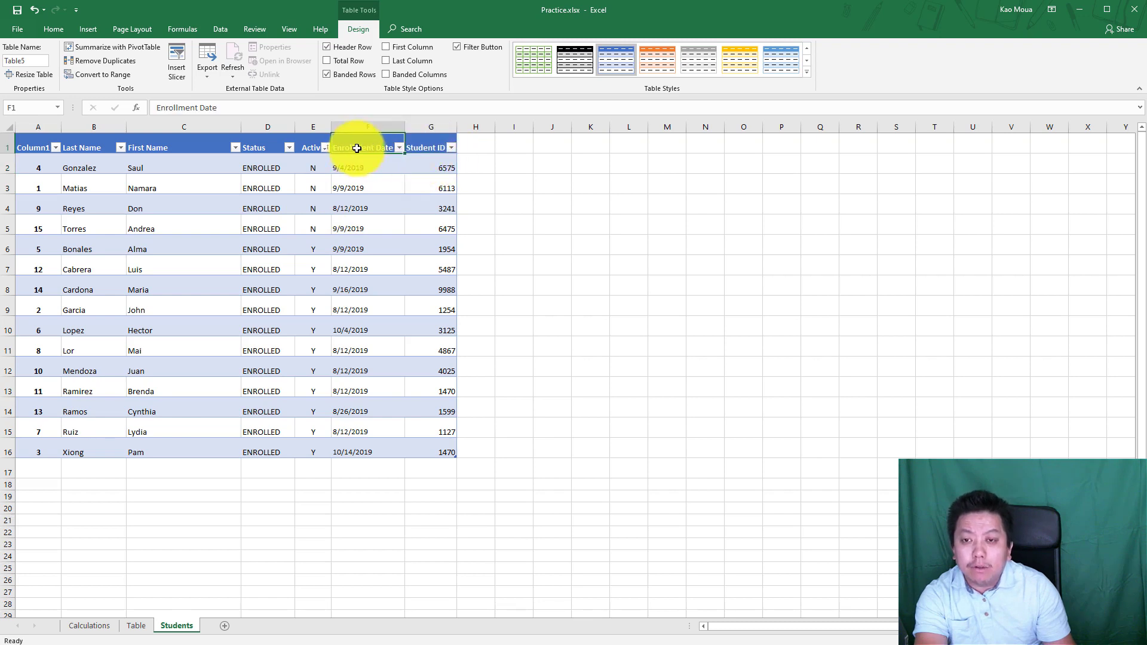
click(398, 148)
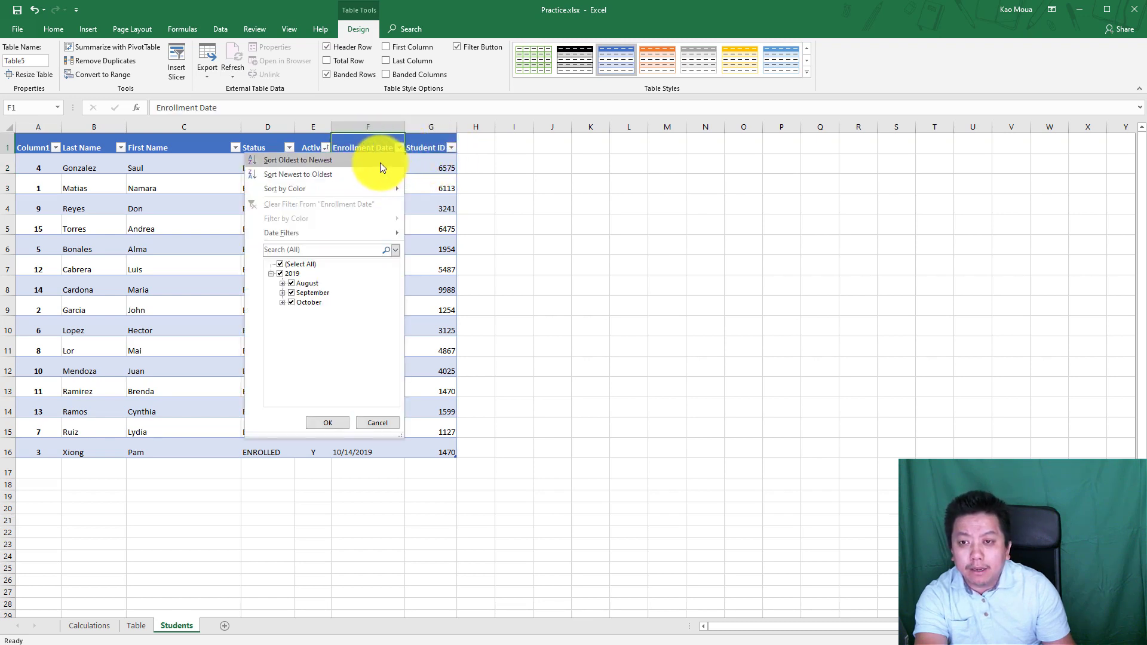
click(380, 162)
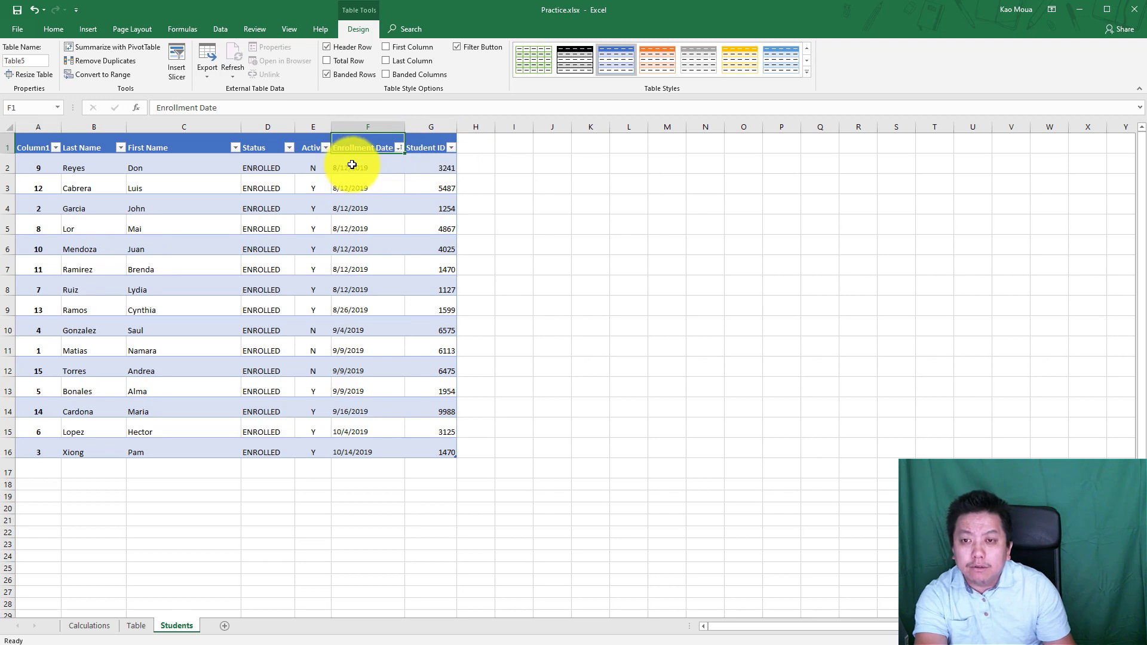
drag(12, 167, 8, 455)
click(312, 392)
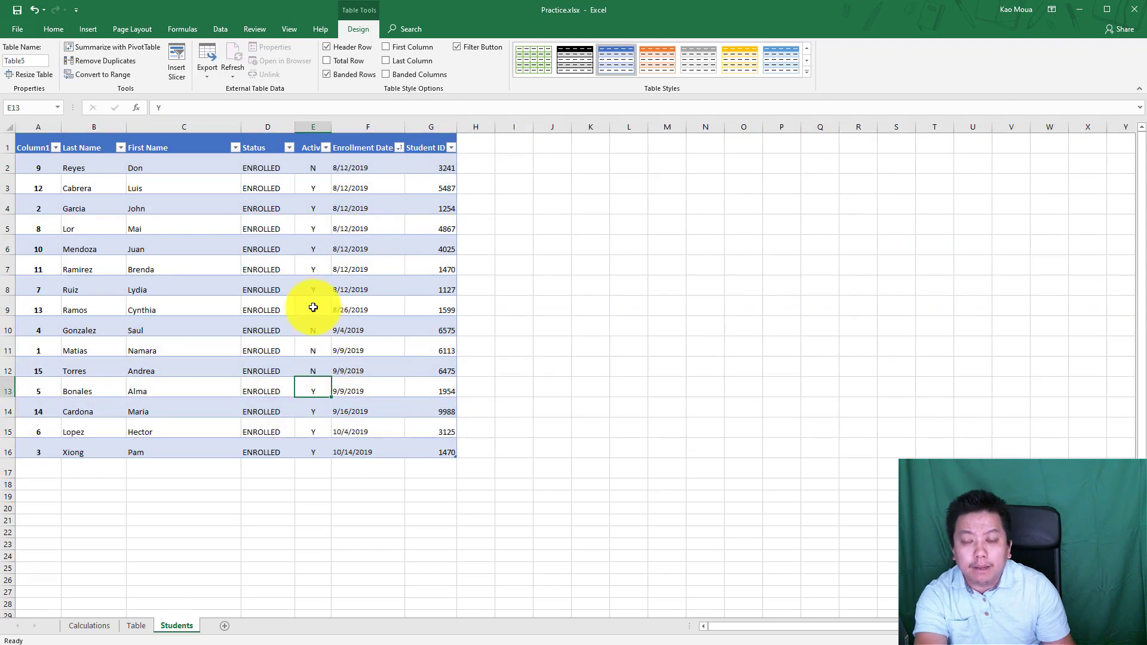
Examine how the student table's headers are displayed while going down through its rows at a larger zoom
click(297, 285)
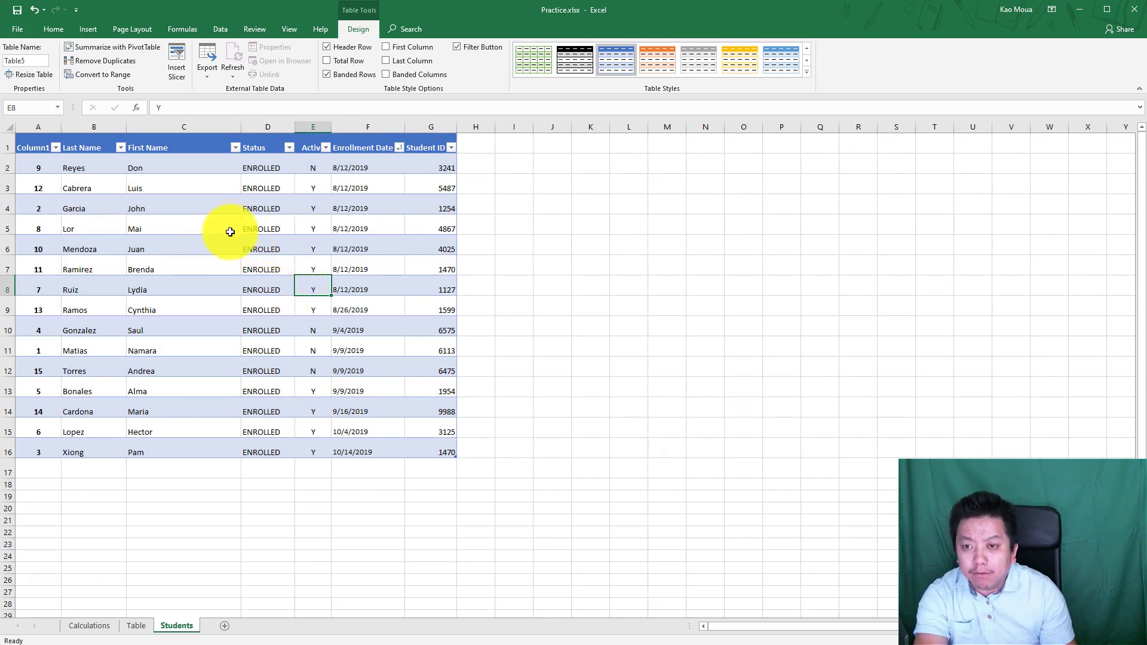
click(222, 269)
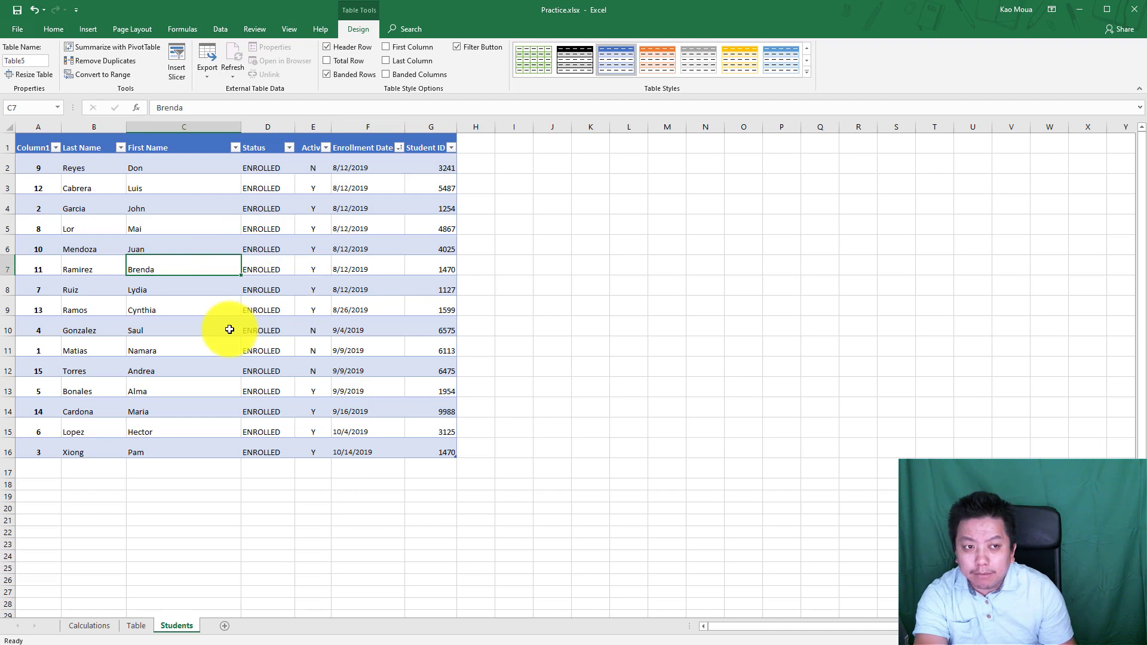
scroll(230, 330, down, 1)
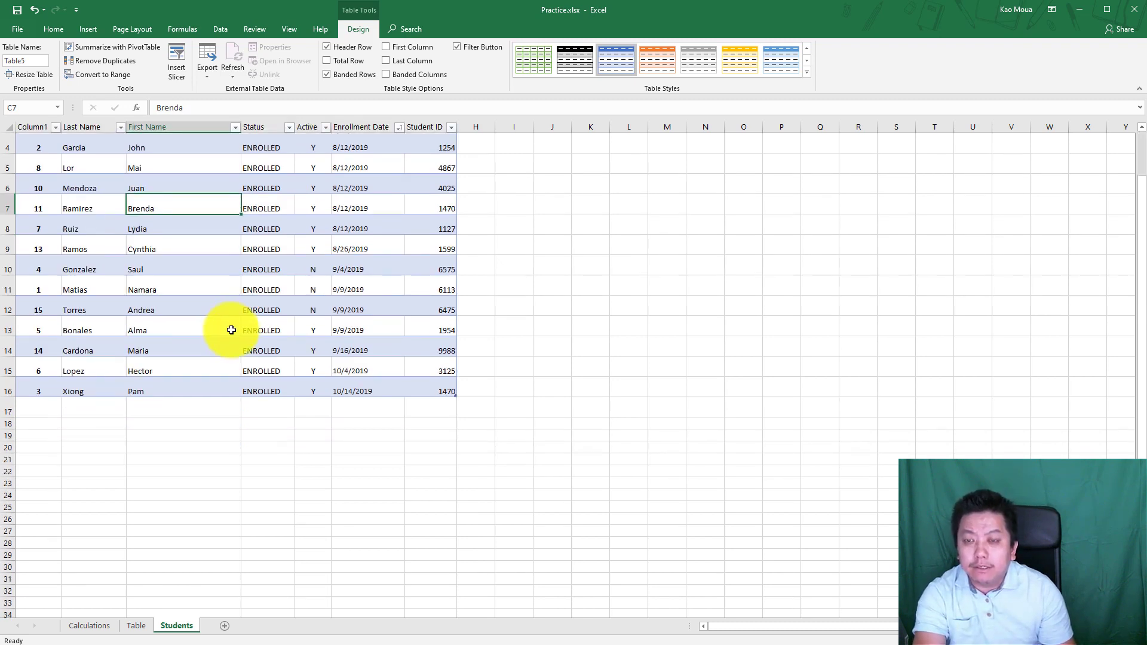
scroll(231, 327, up, 1)
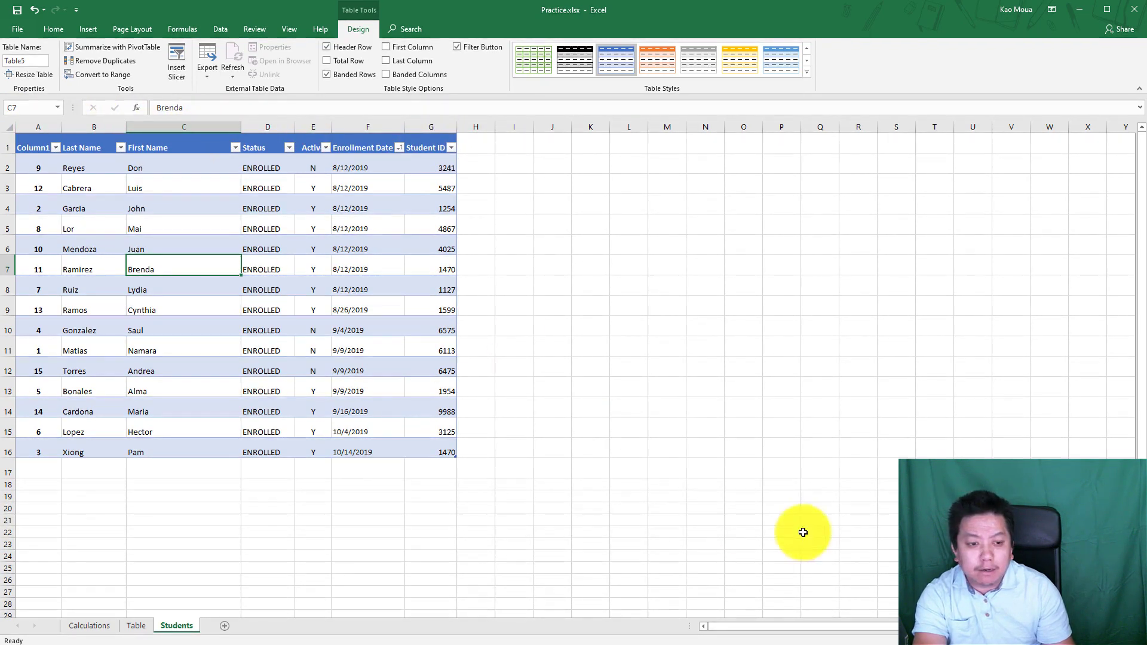
scroll(438, 438, up, 3)
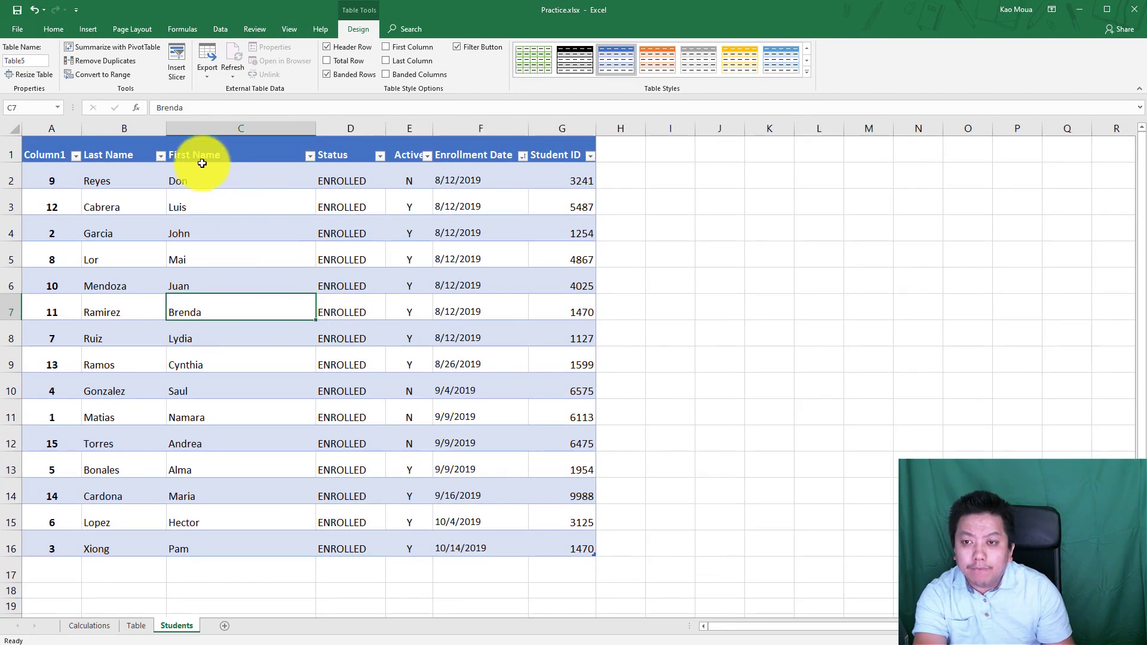
scroll(201, 155, down, 1)
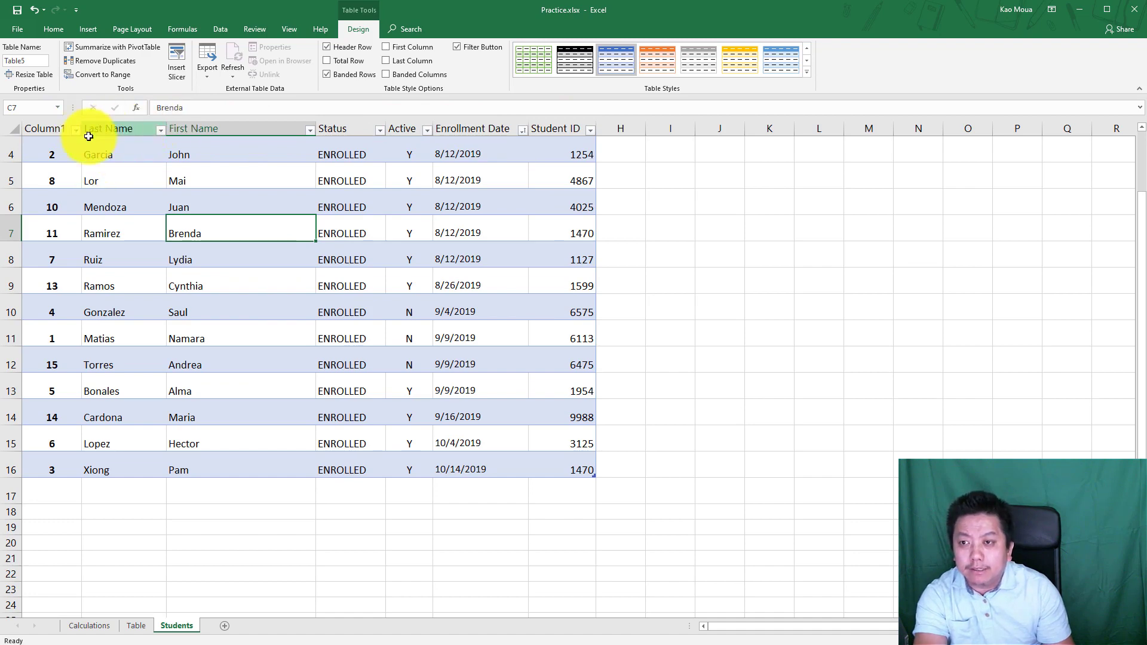
scroll(230, 206, down, 1)
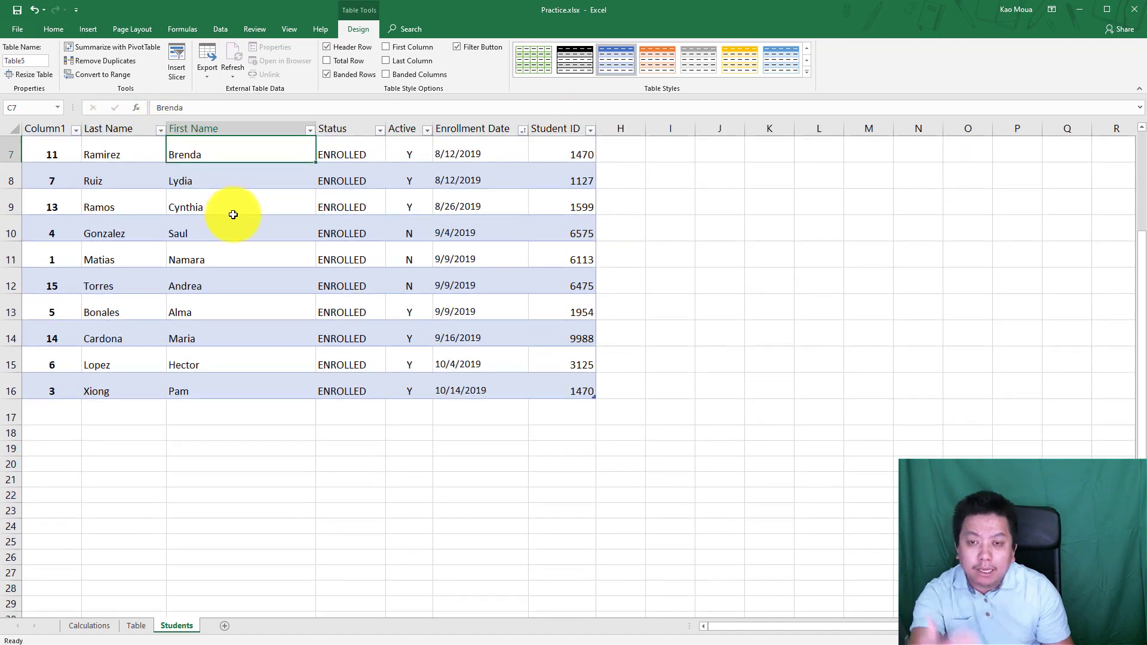
scroll(229, 207, down, 2)
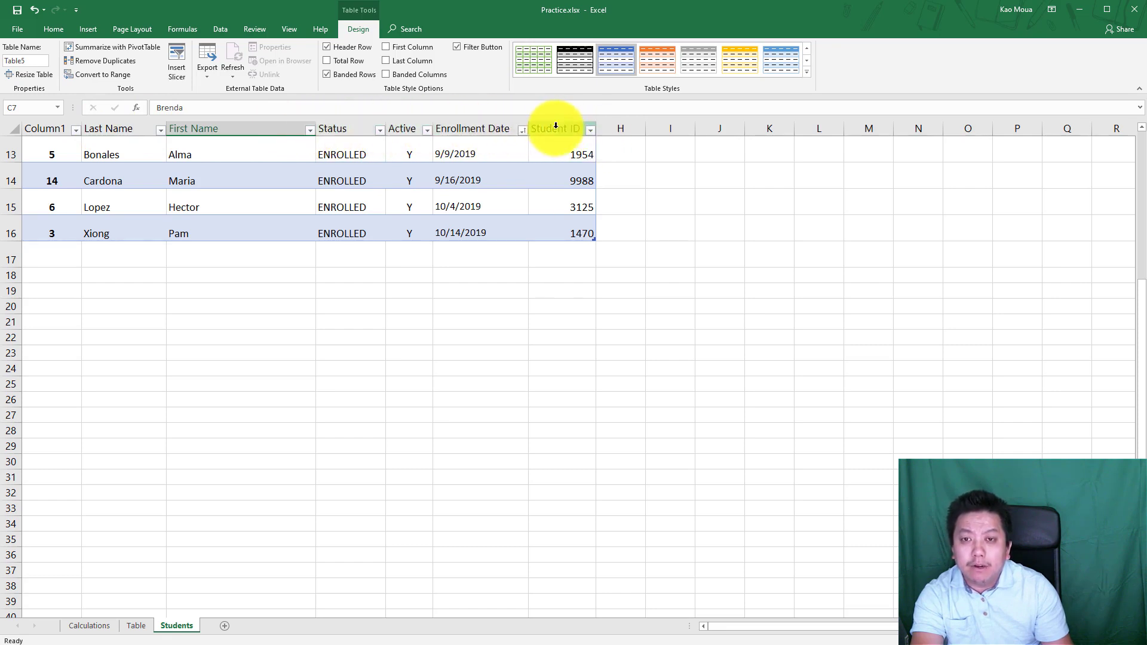
click(251, 248)
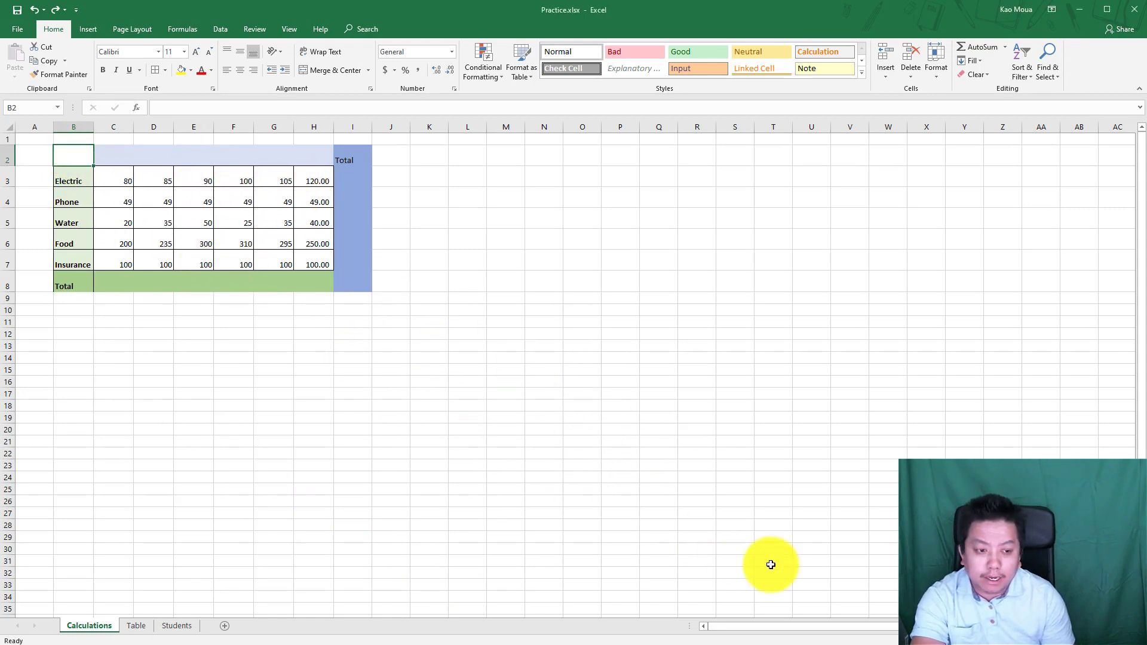
Insert the picture Cutting-Expenses.gif from the vesl folder into the Calculations sheet
drag(1075, 641, 1084, 641)
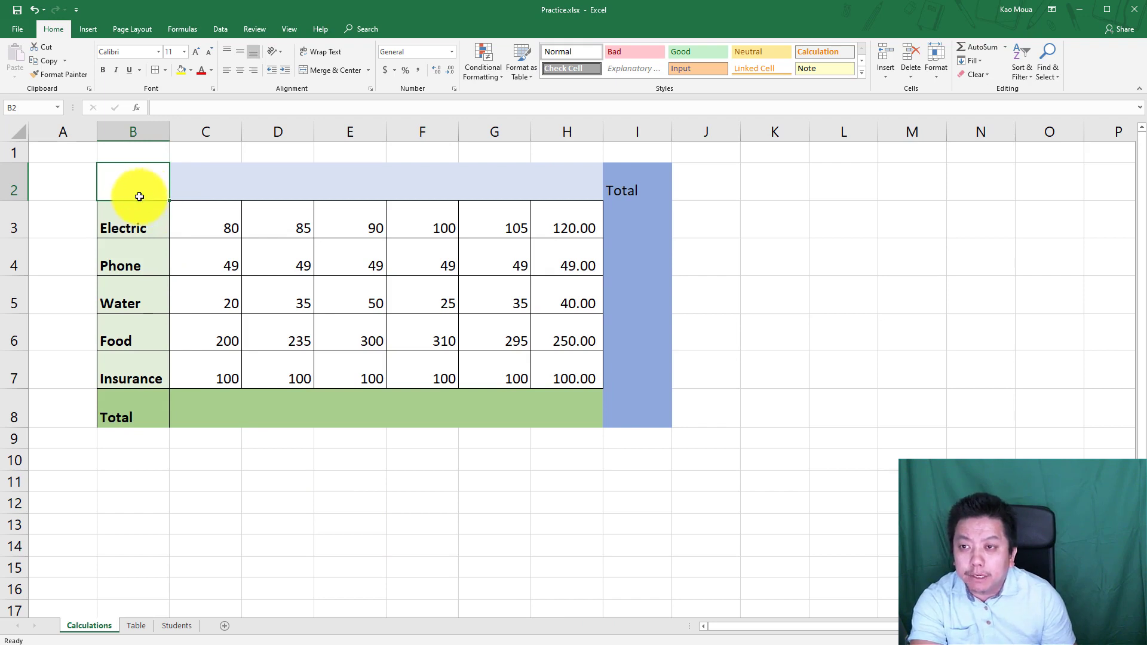
click(84, 31)
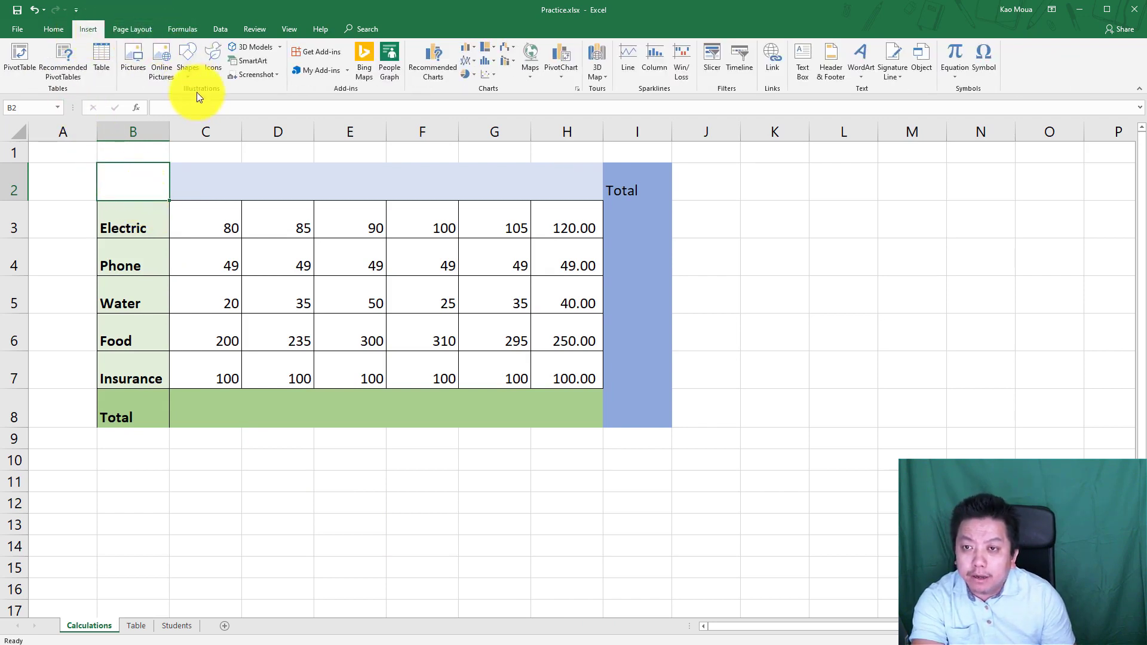
click(138, 67)
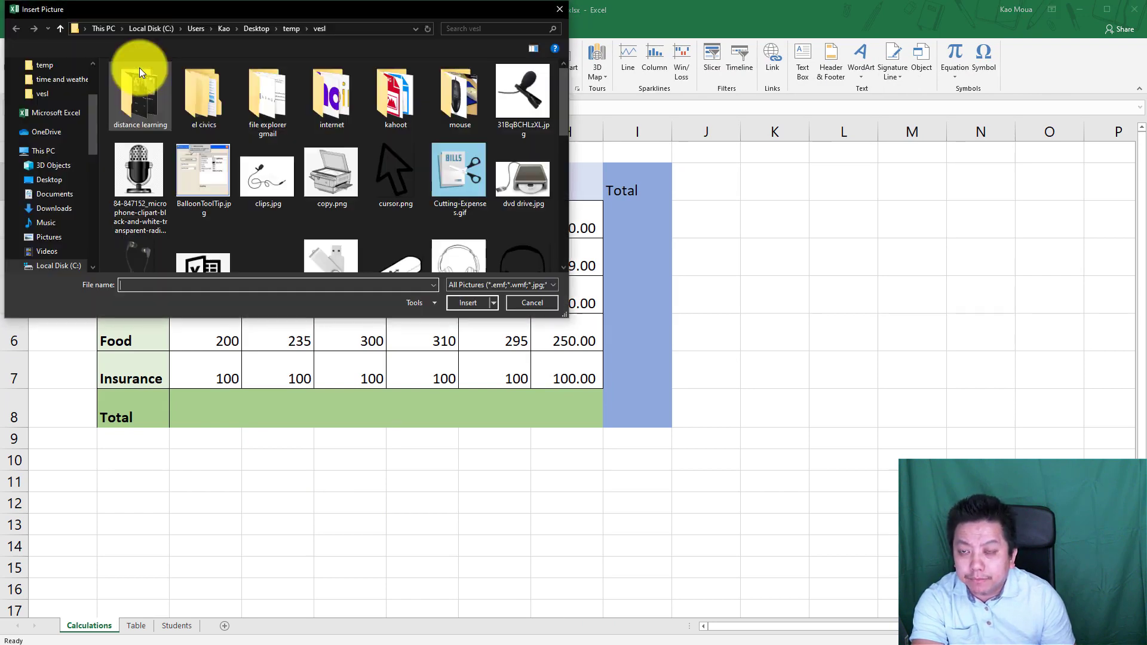
click(442, 184)
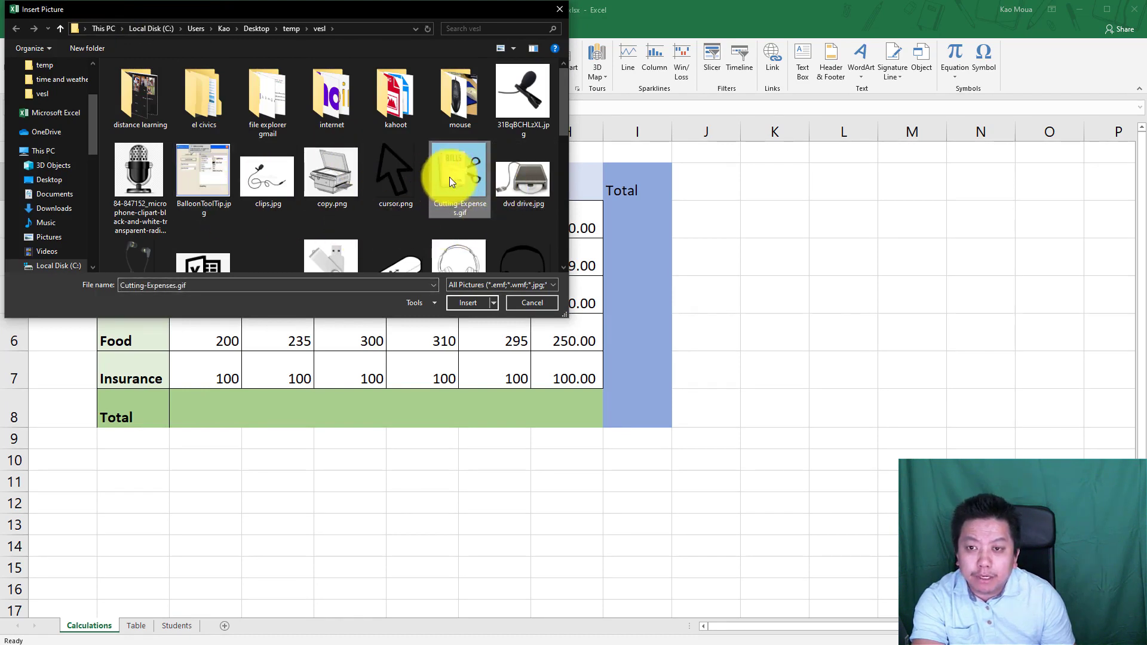
click(464, 301)
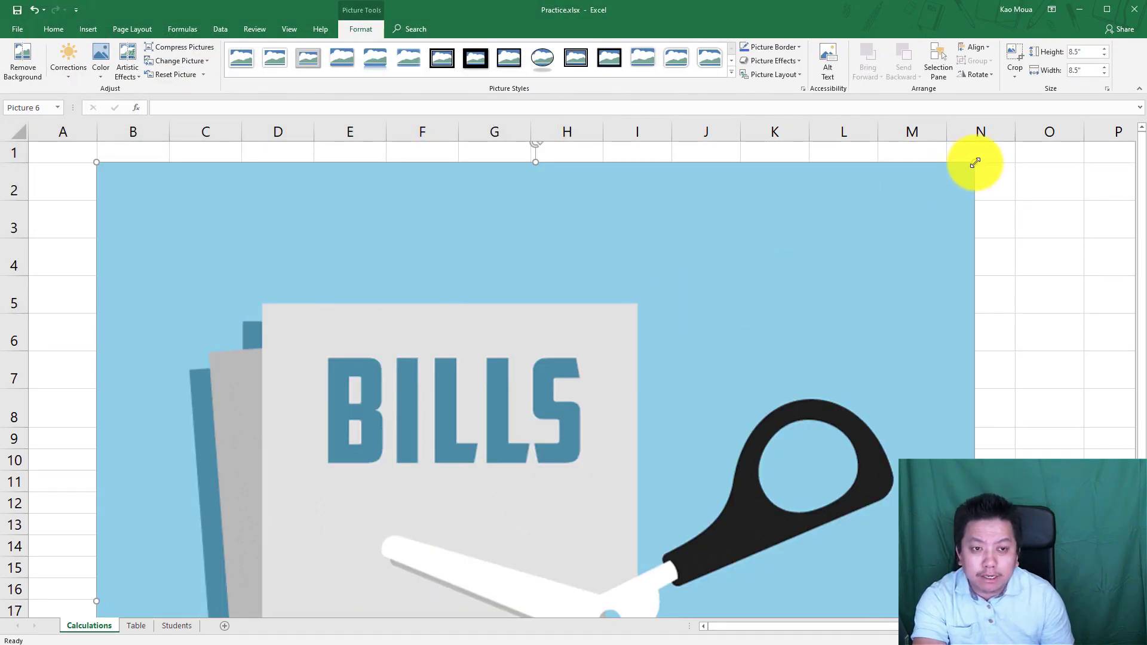
Shrink the inserted bills picture to about 1.8 inches square and place it over the lower rows of the expense data
drag(975, 163, 252, 174)
drag(555, 157, 289, 423)
drag(231, 481, 192, 400)
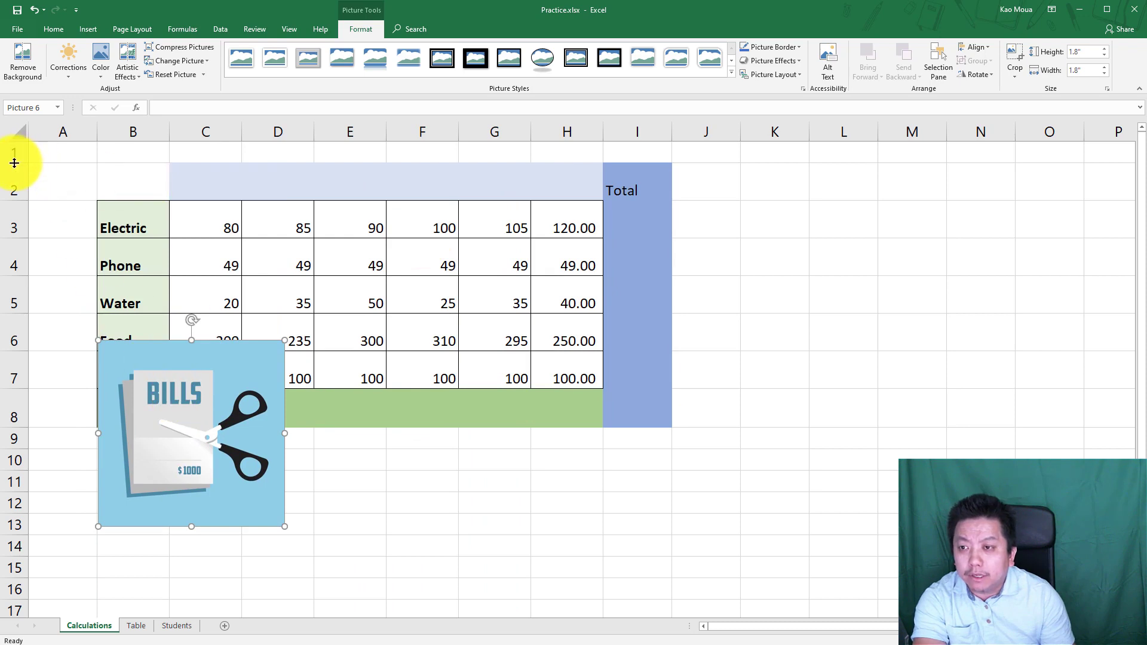
Make row 1 taller and fit the bills picture into cell B1 at about 0.71 inches square
drag(13, 163, 13, 201)
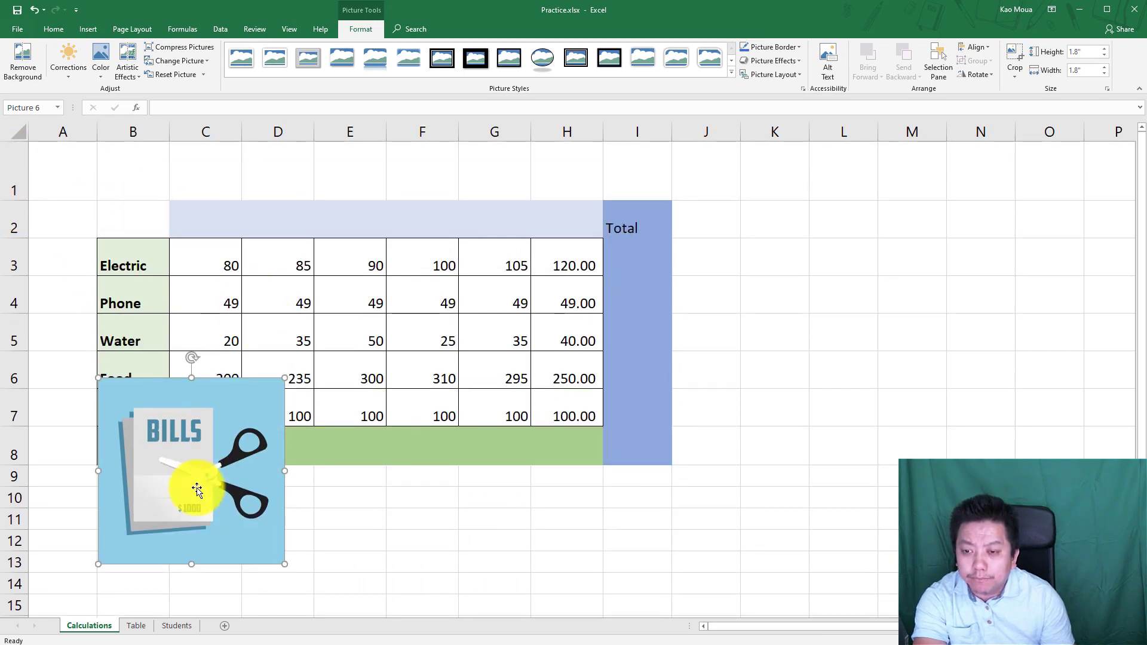
drag(283, 565, 123, 175)
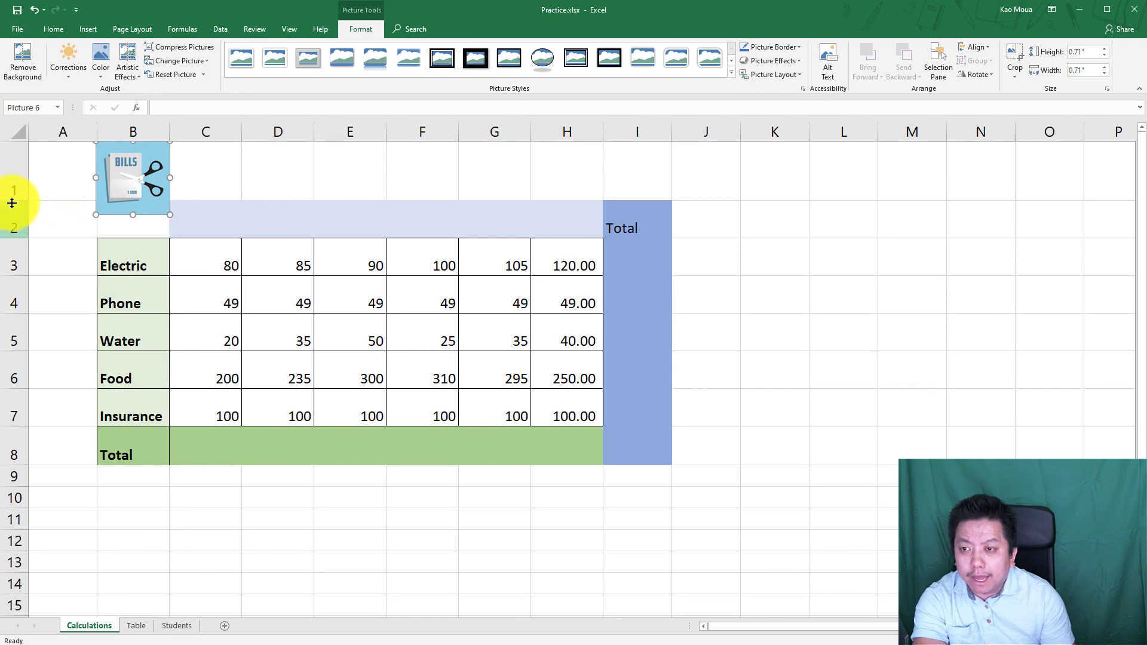
drag(13, 201, 12, 216)
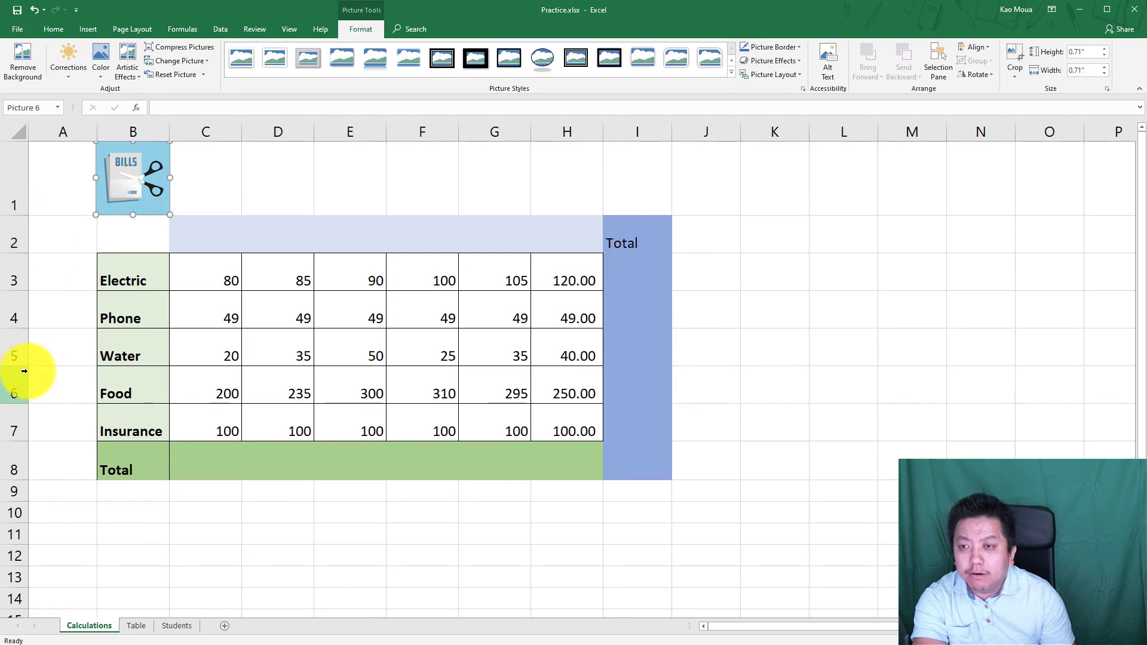
click(187, 171)
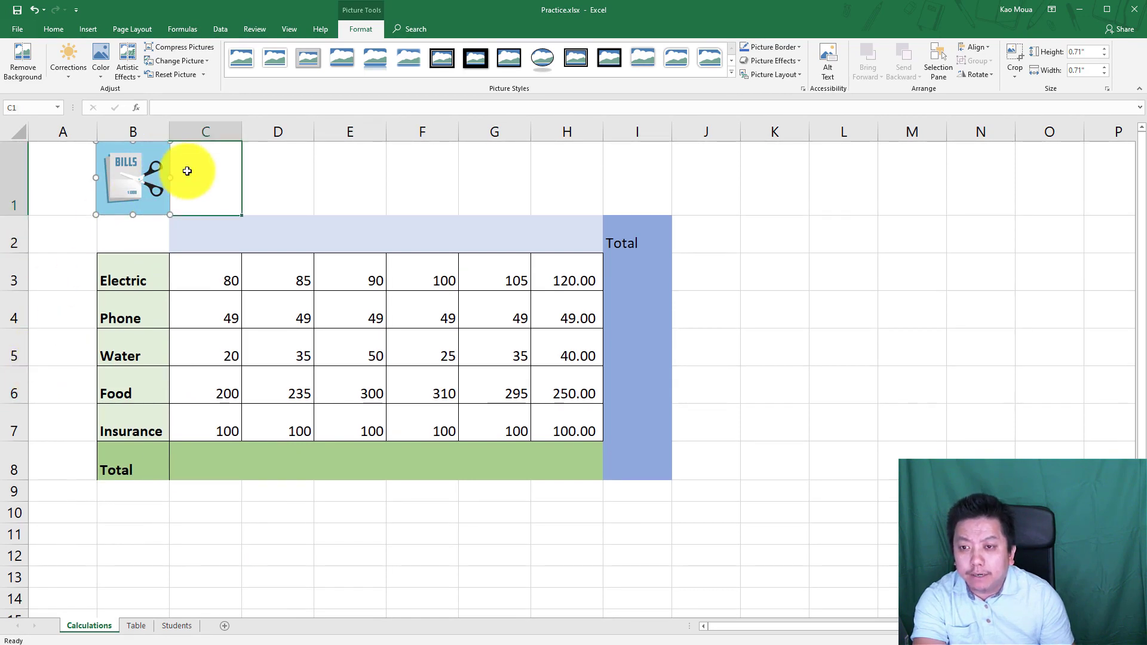
click(152, 191)
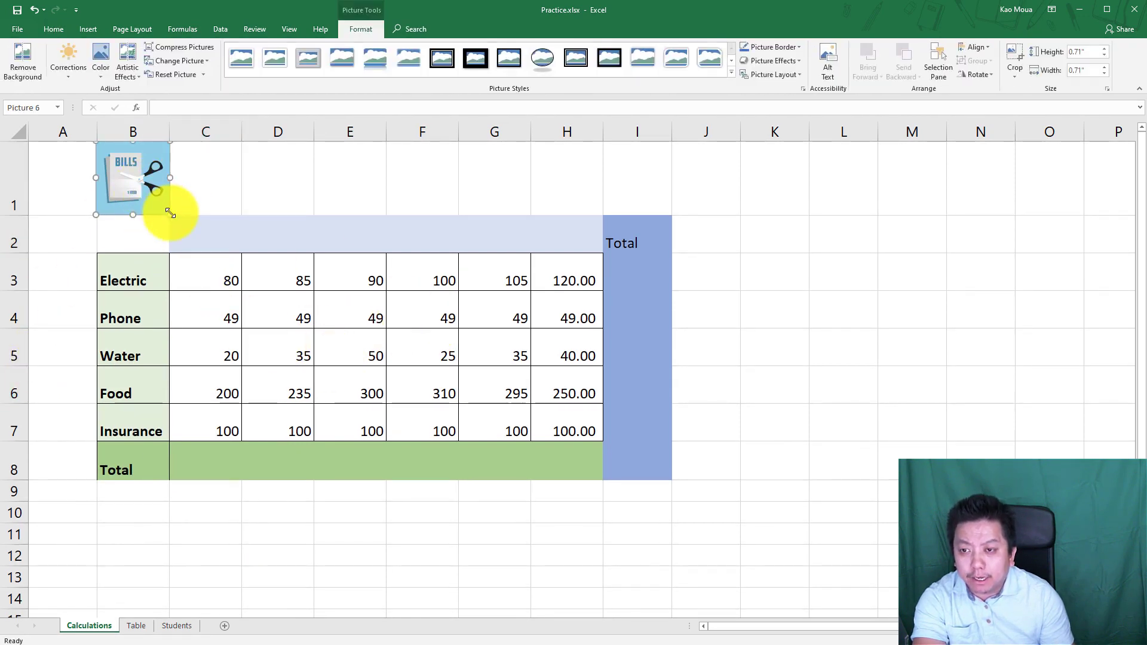
click(689, 437)
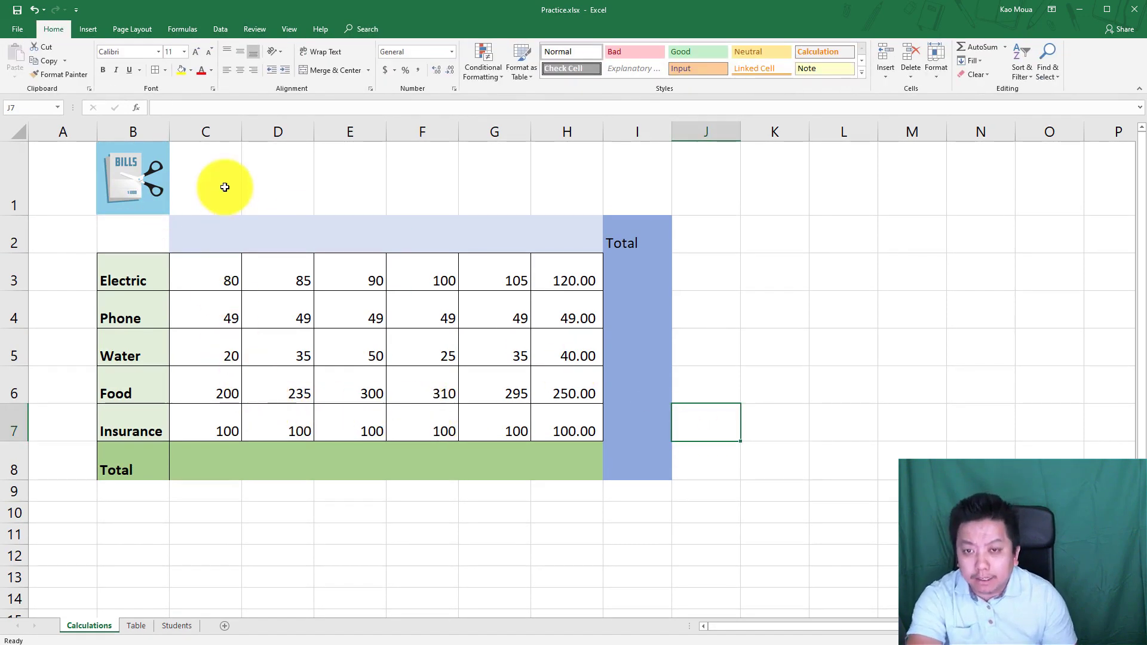
Enter the title "Expense" in C1 and merge and center it across C1:I1
drag(228, 185, 546, 183)
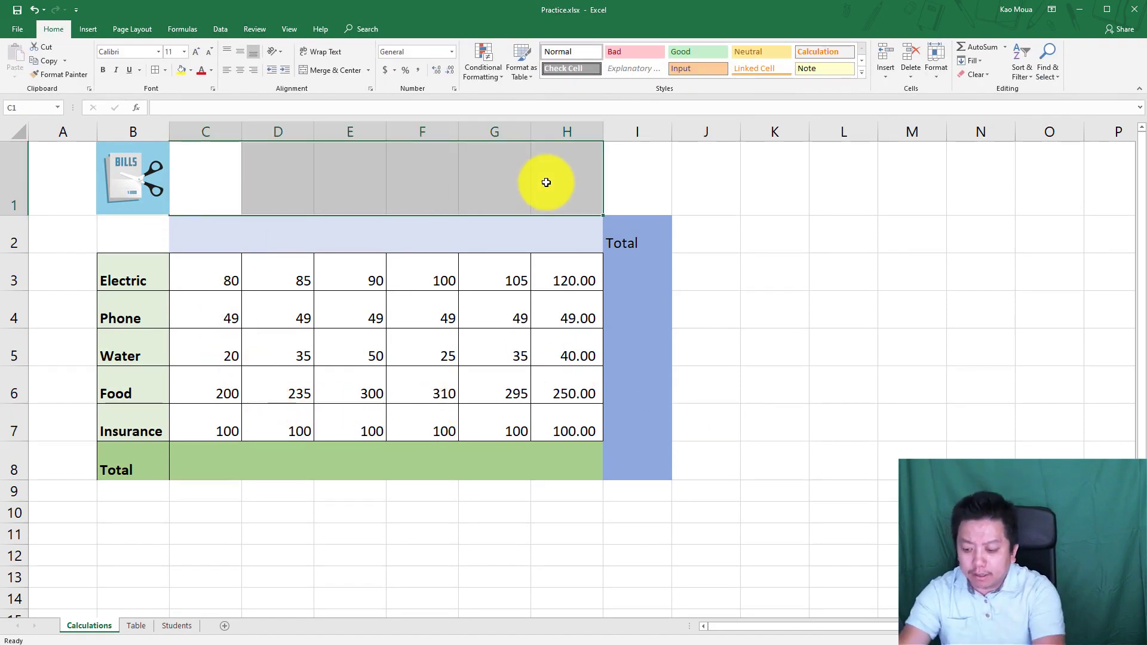
text(Expense)
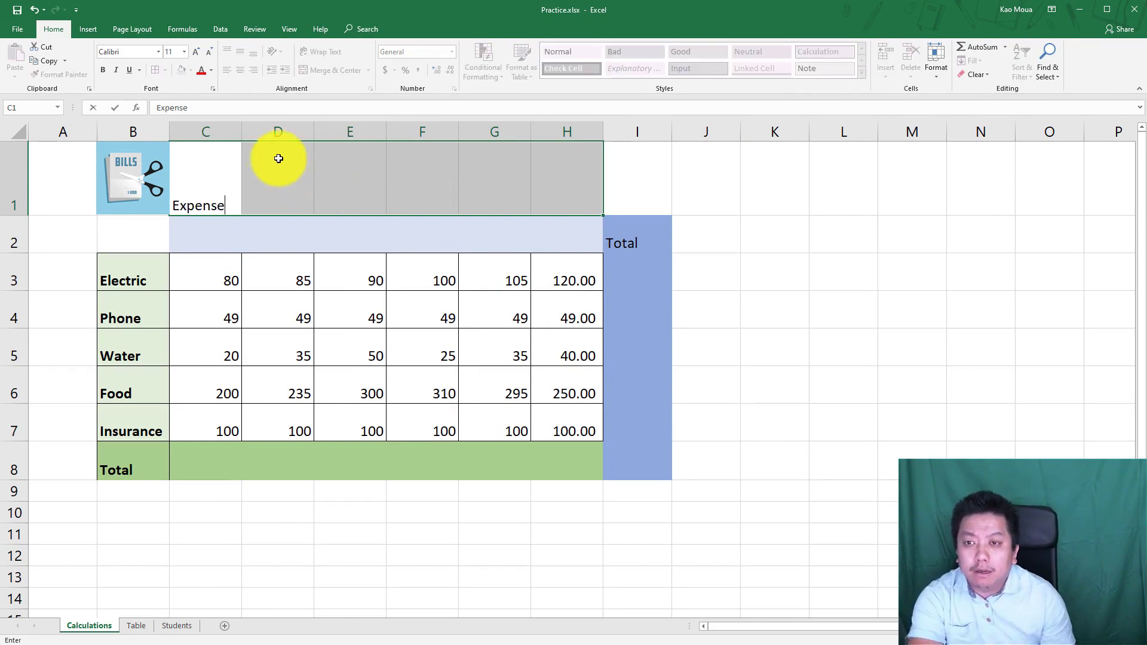
key(Return)
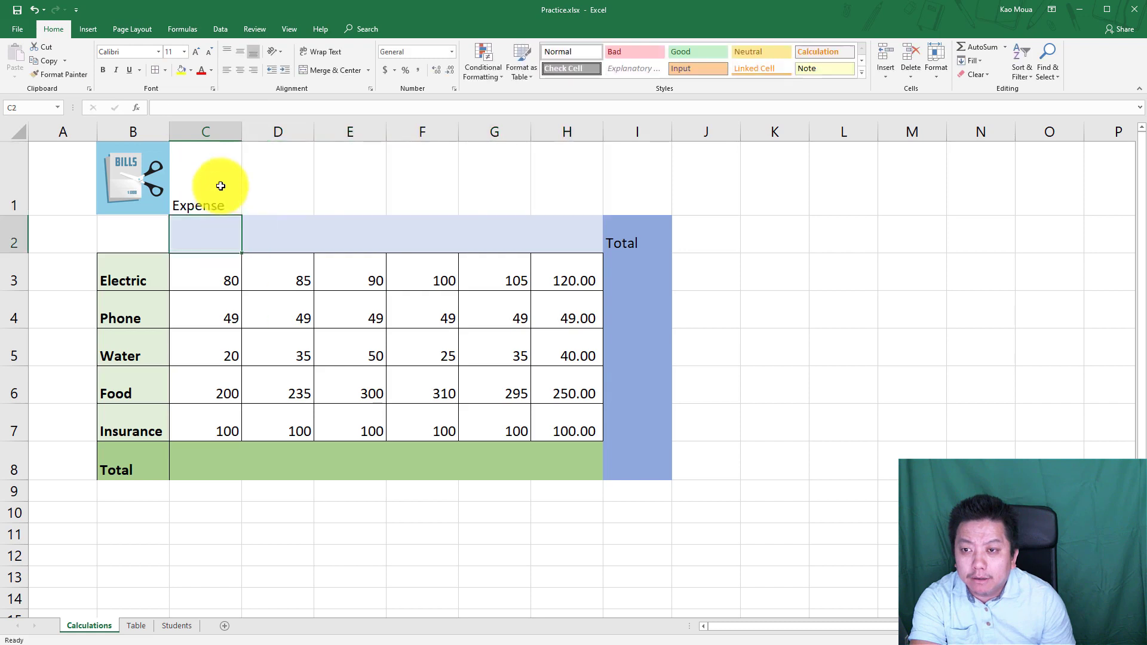
click(223, 184)
drag(221, 171, 629, 178)
click(334, 69)
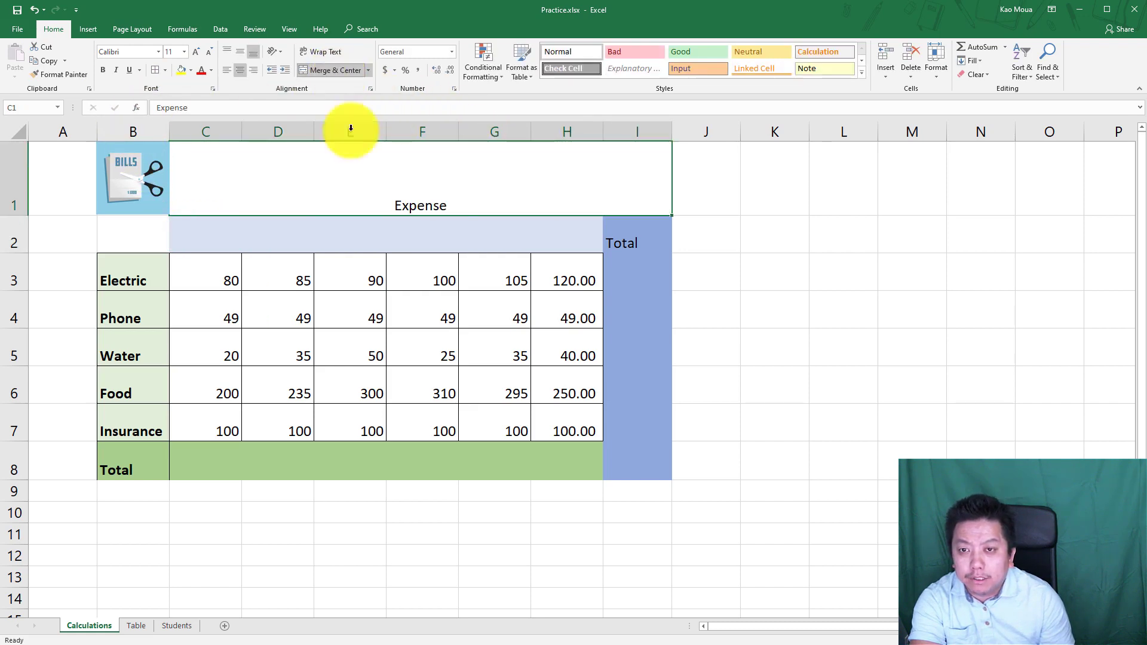
Increase the font size of the Expense title to 26
click(195, 50)
click(196, 50)
click(196, 51)
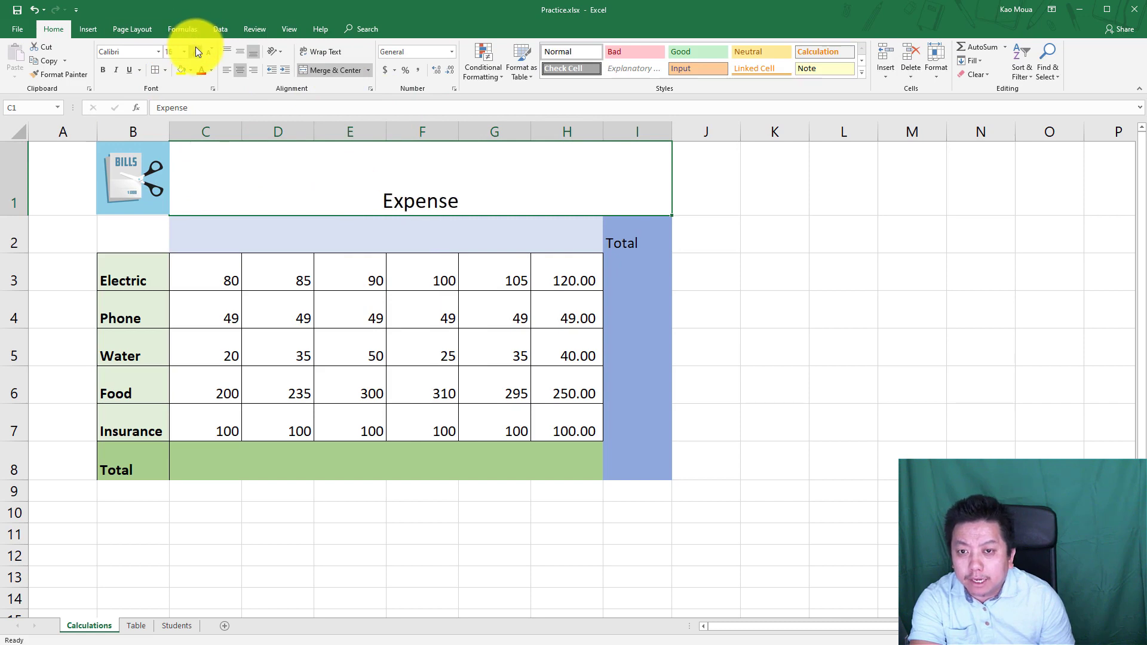
click(196, 51)
click(196, 51)
click(196, 51)
click(195, 51)
click(196, 50)
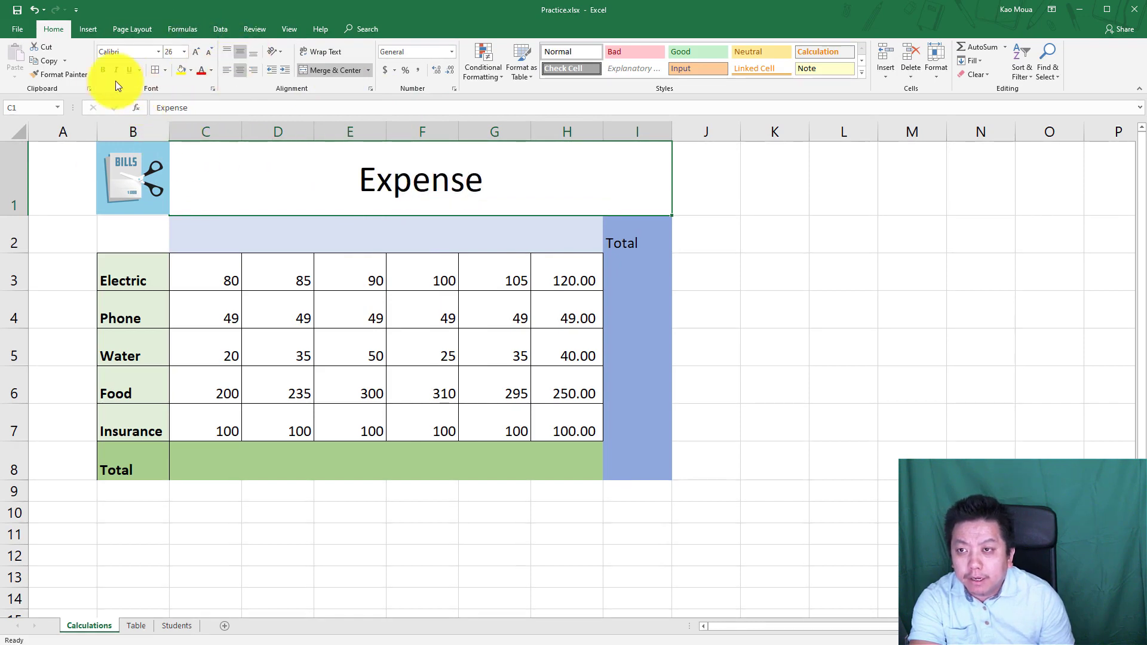
Make the Expense title bold and change its font to AcmeFont
click(102, 71)
click(157, 53)
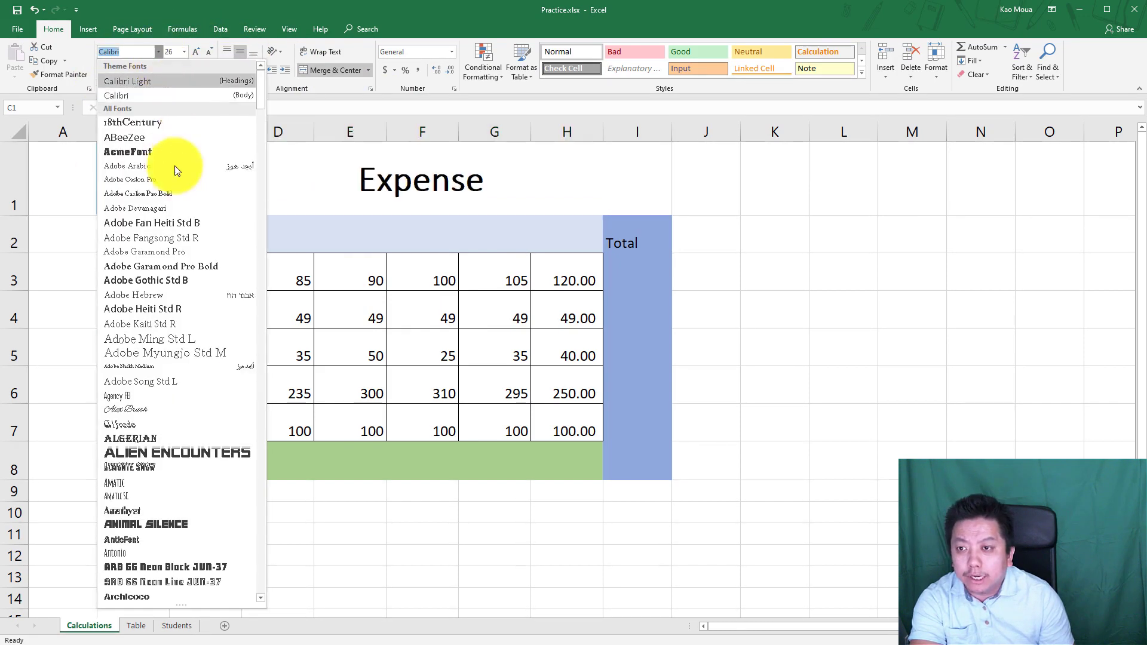
click(137, 154)
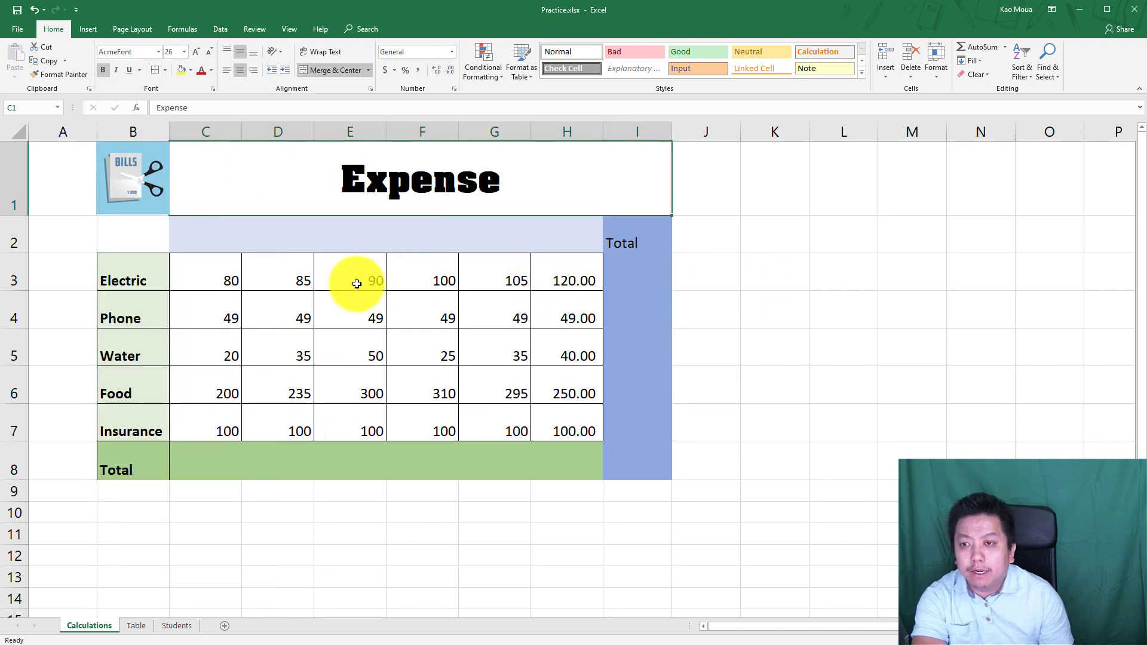
click(162, 230)
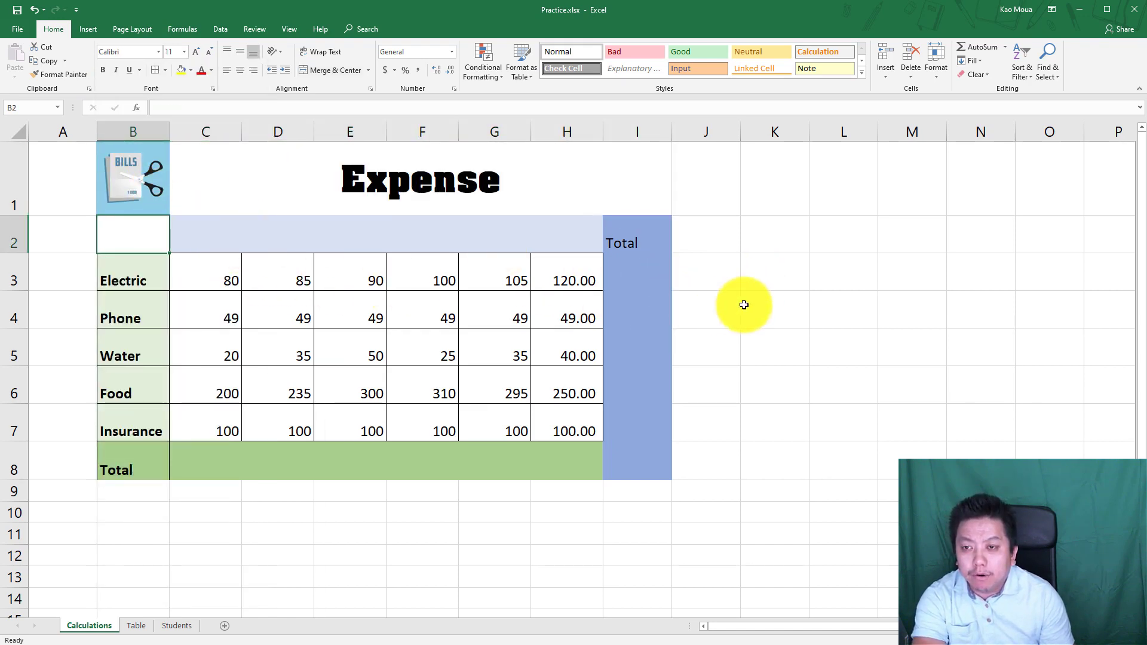
click(145, 184)
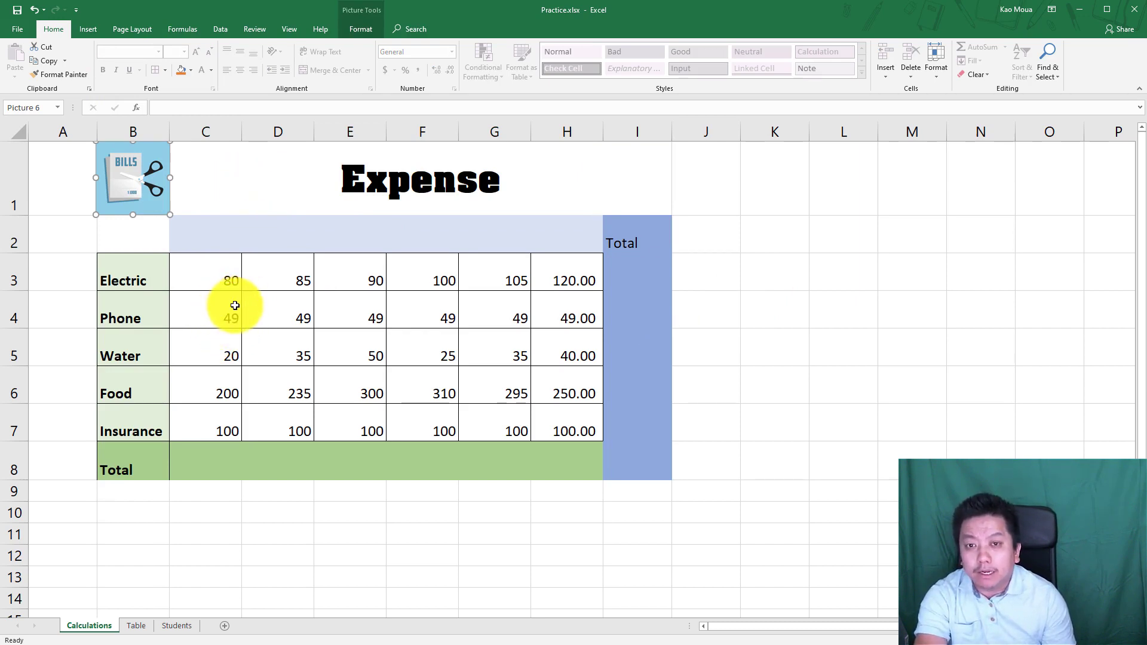
click(311, 403)
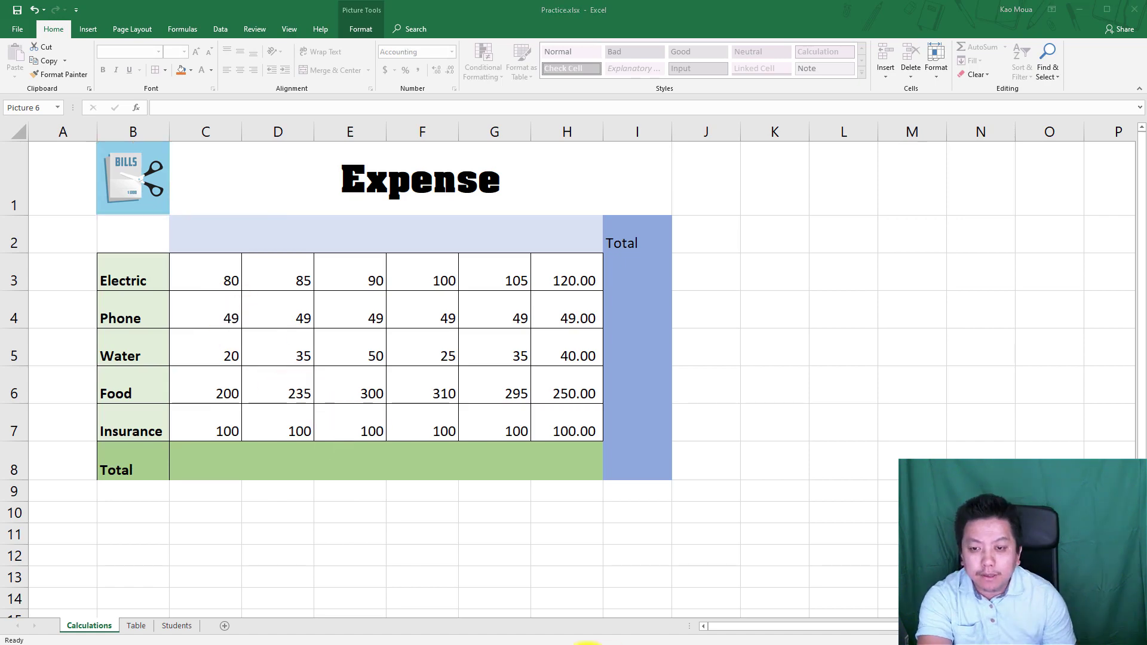
Preview the Table sheet for printing and examine how its columns are divided between the pages
click(135, 627)
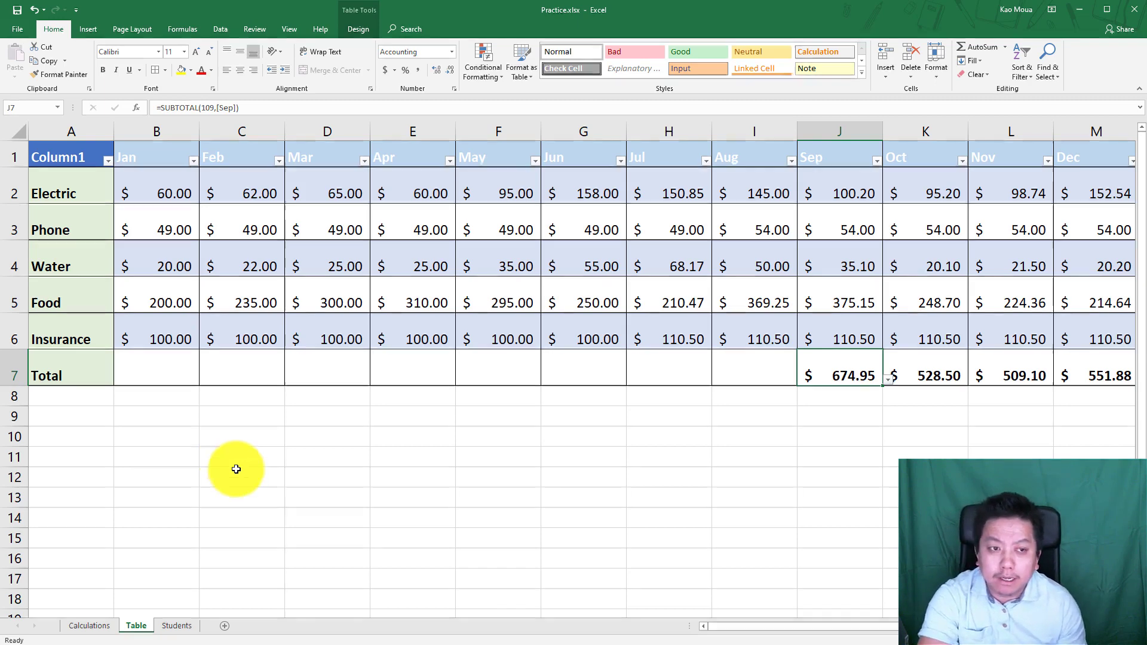
click(755, 373)
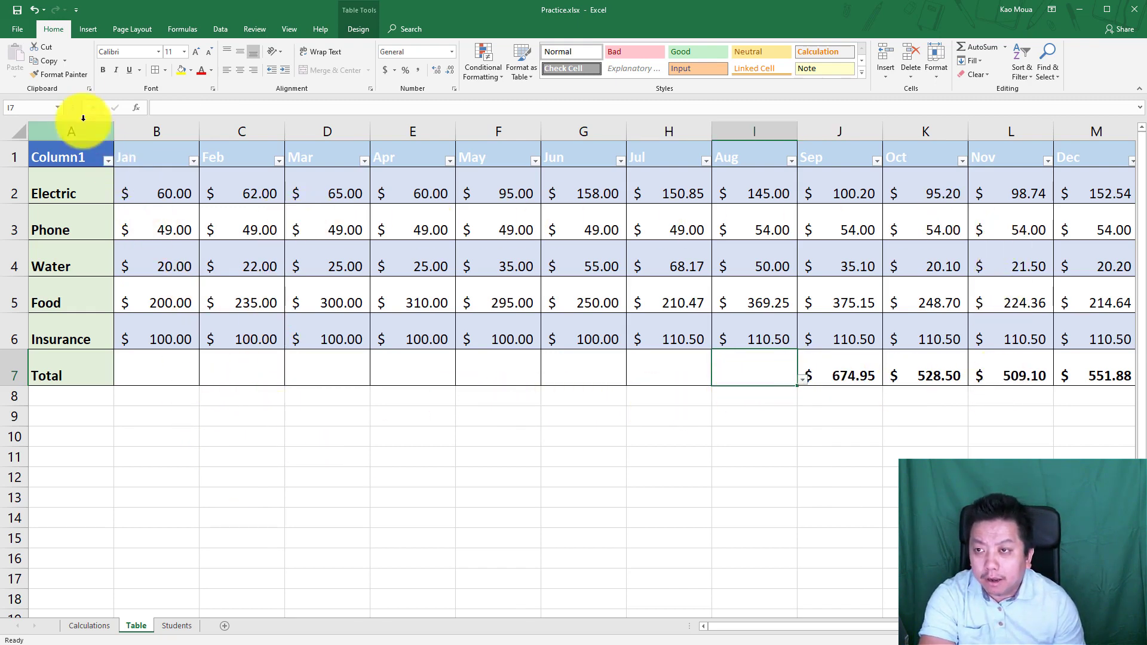
click(16, 29)
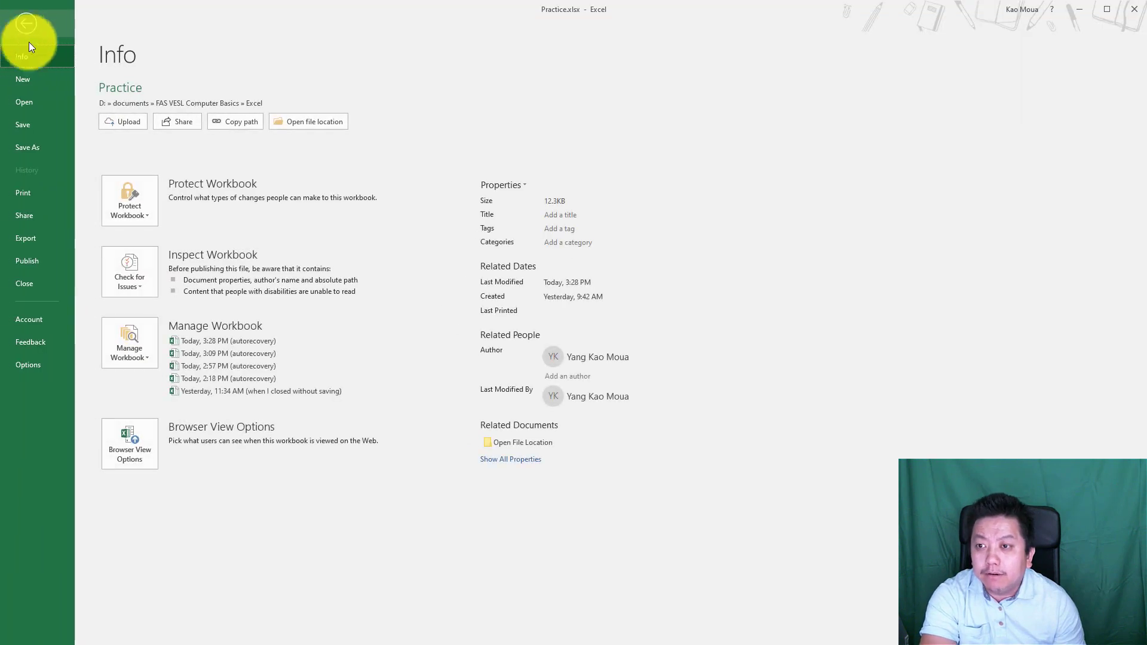
click(31, 198)
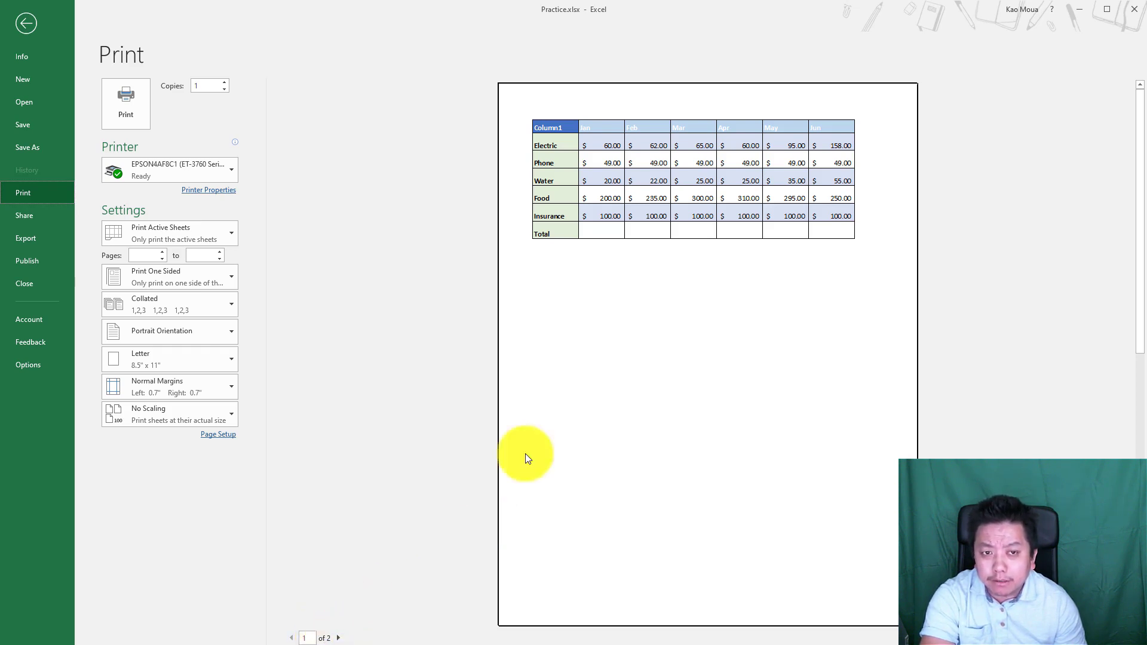
click(339, 638)
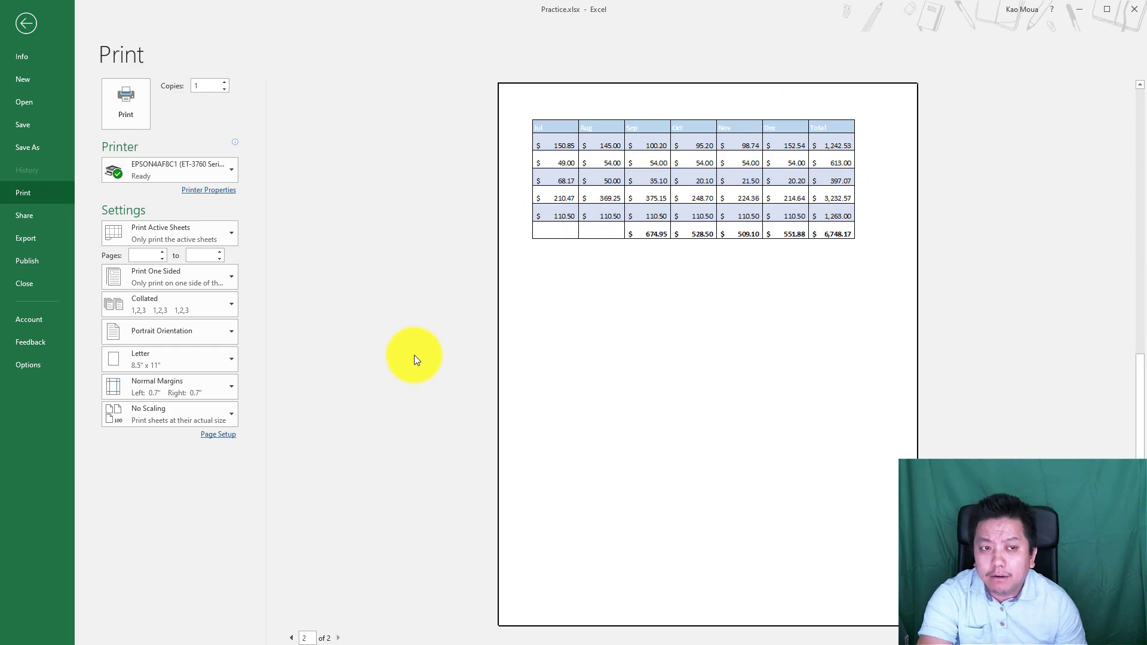
click(291, 638)
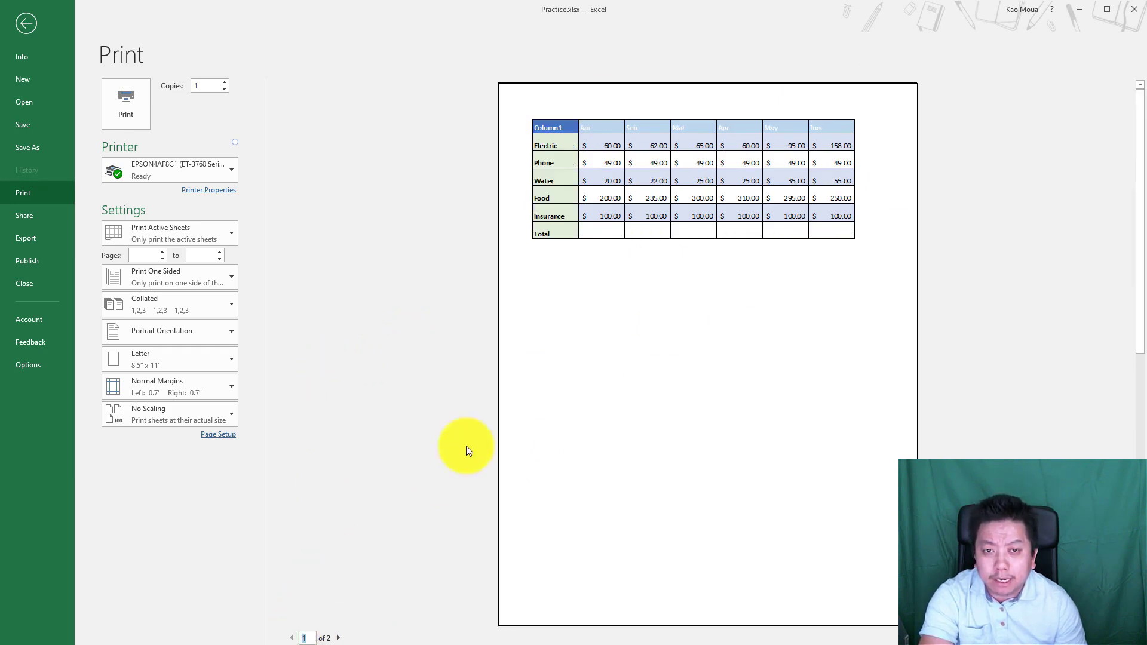
click(338, 638)
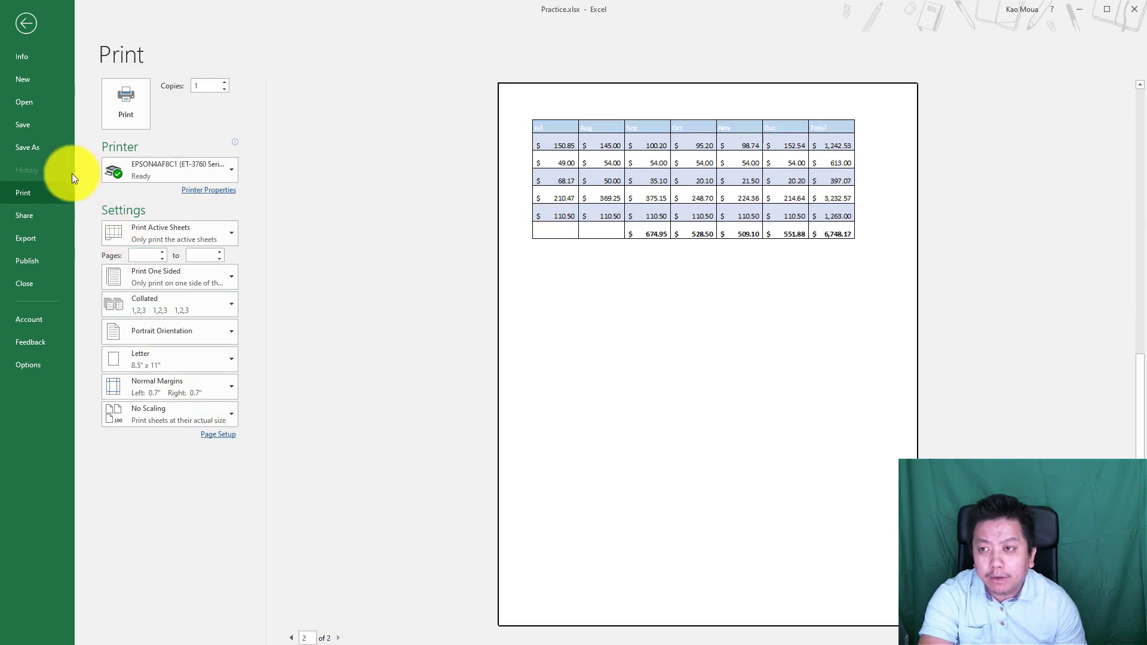
click(26, 23)
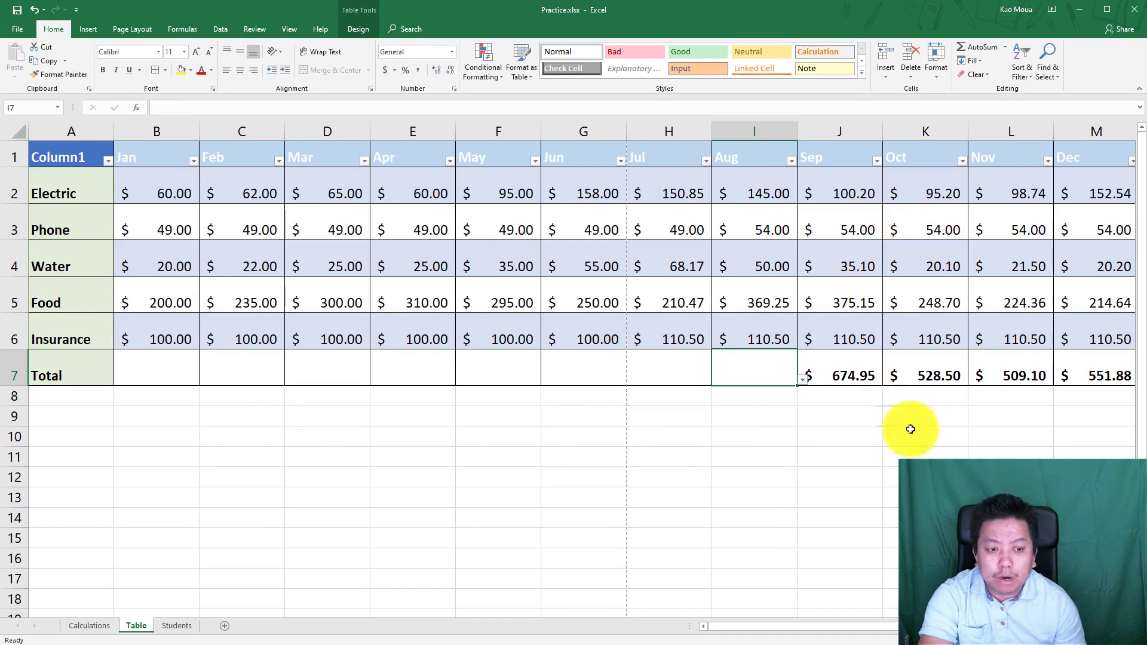
Check in the print preview which month columns of the Table sheet fall on each page, and compare with the page break line
click(1042, 639)
click(1043, 640)
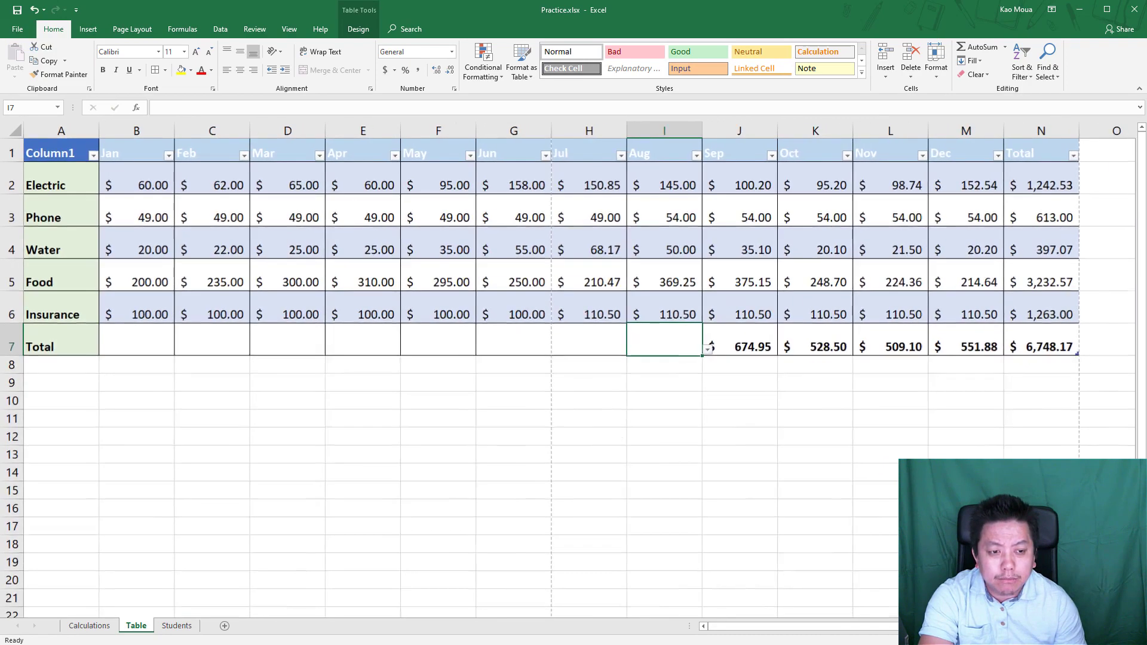
click(1042, 640)
click(1042, 639)
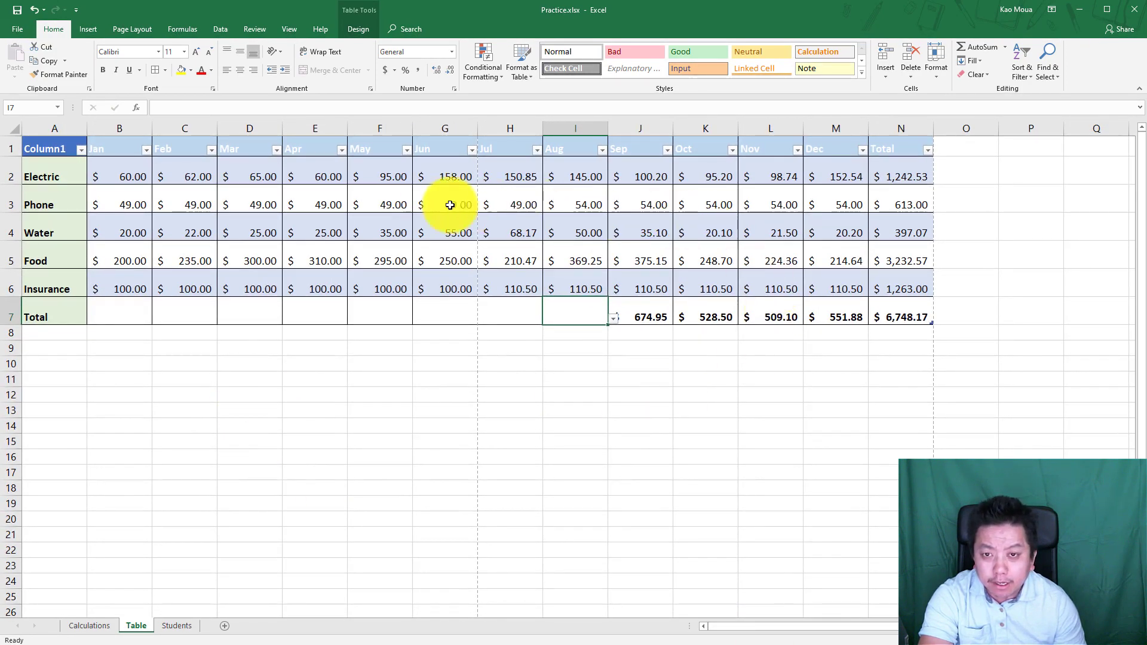
click(425, 308)
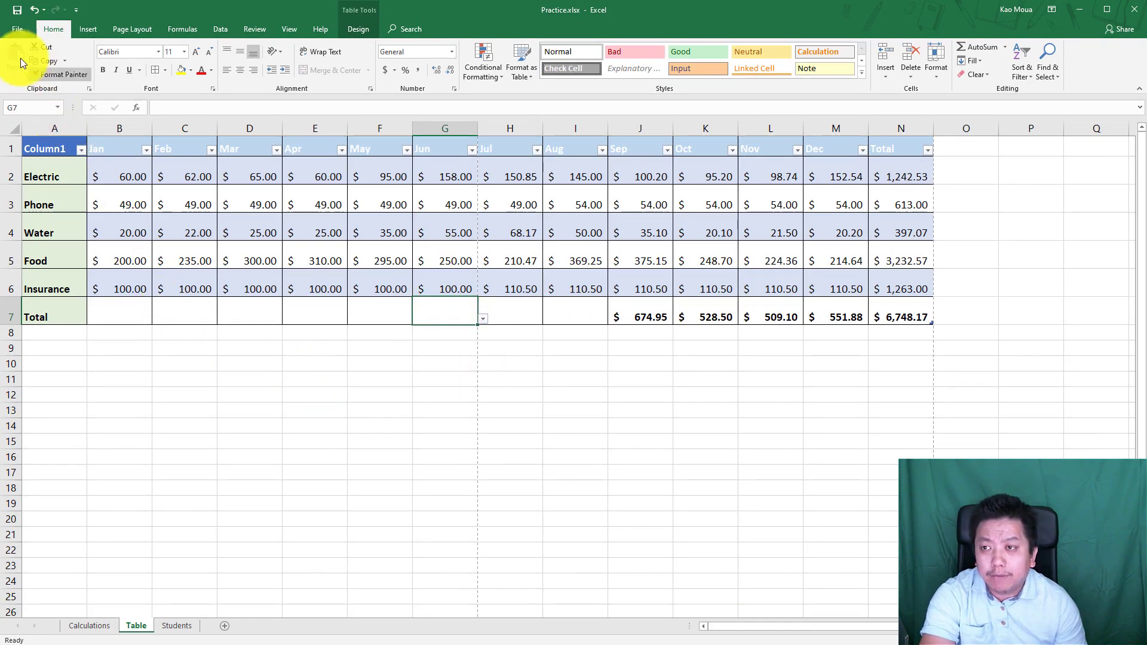
click(15, 30)
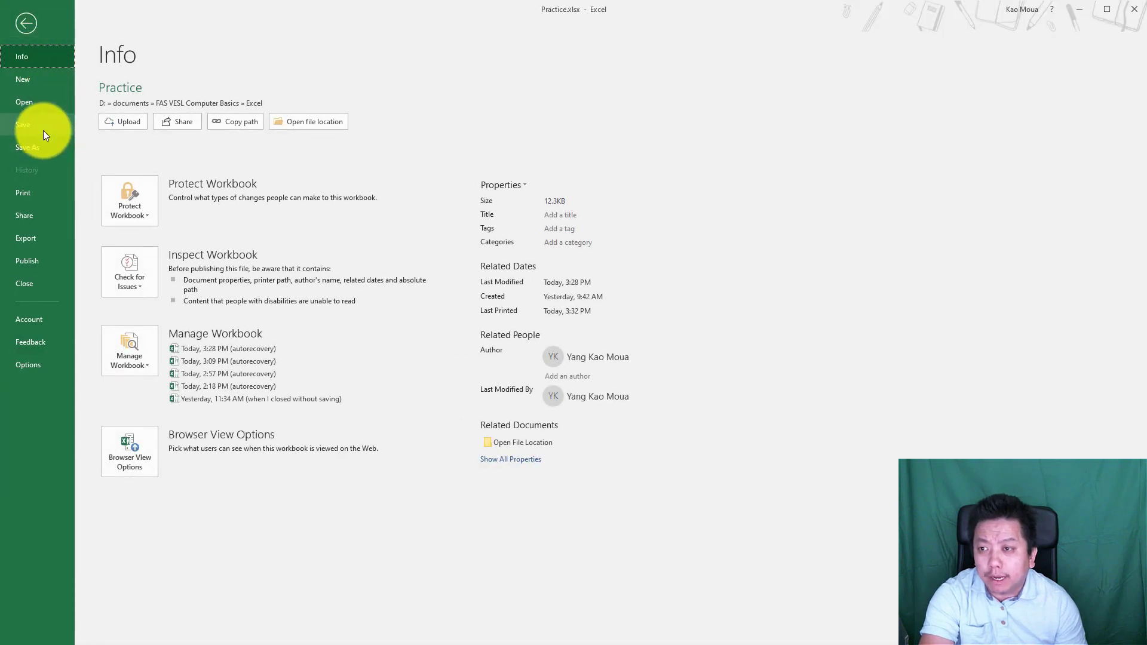
click(54, 200)
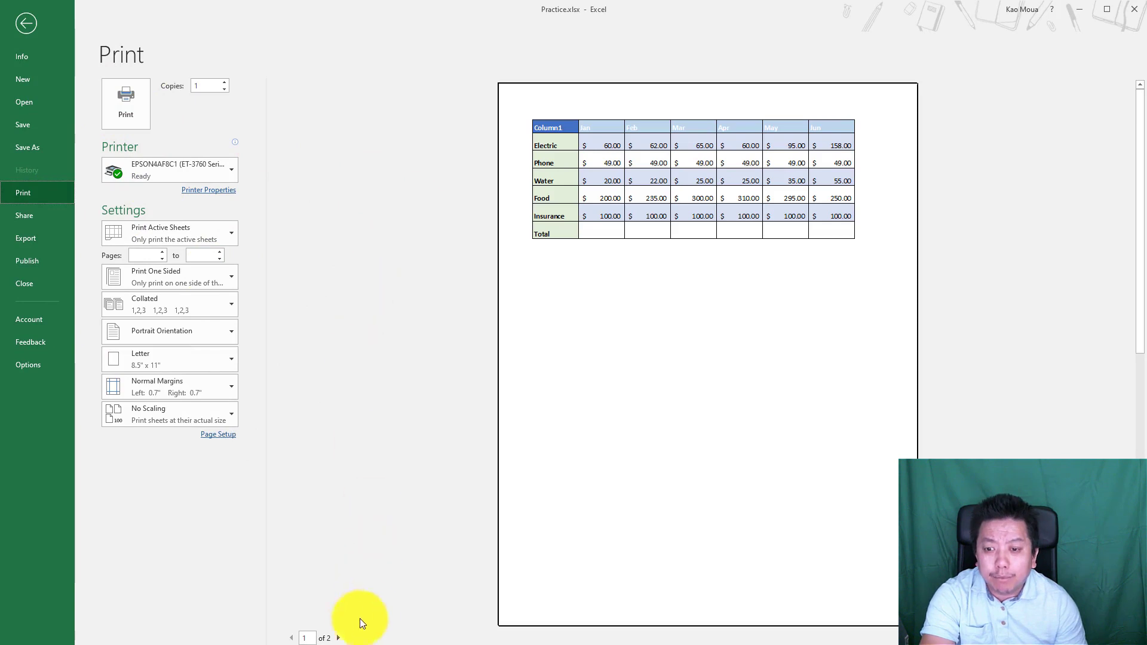
click(338, 638)
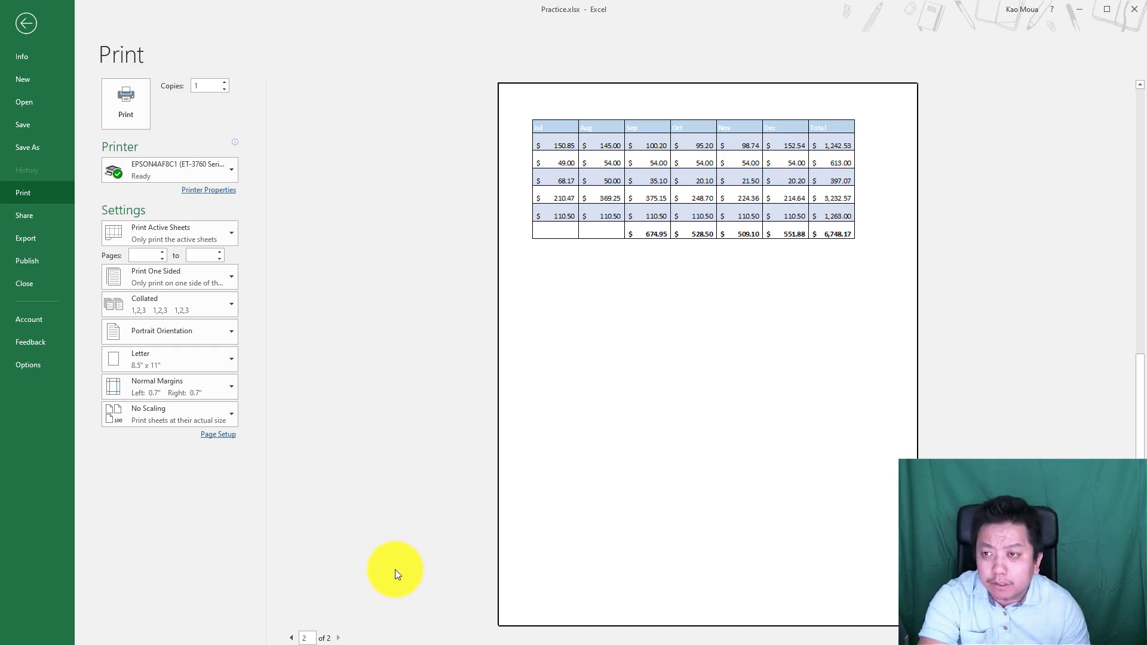
click(24, 26)
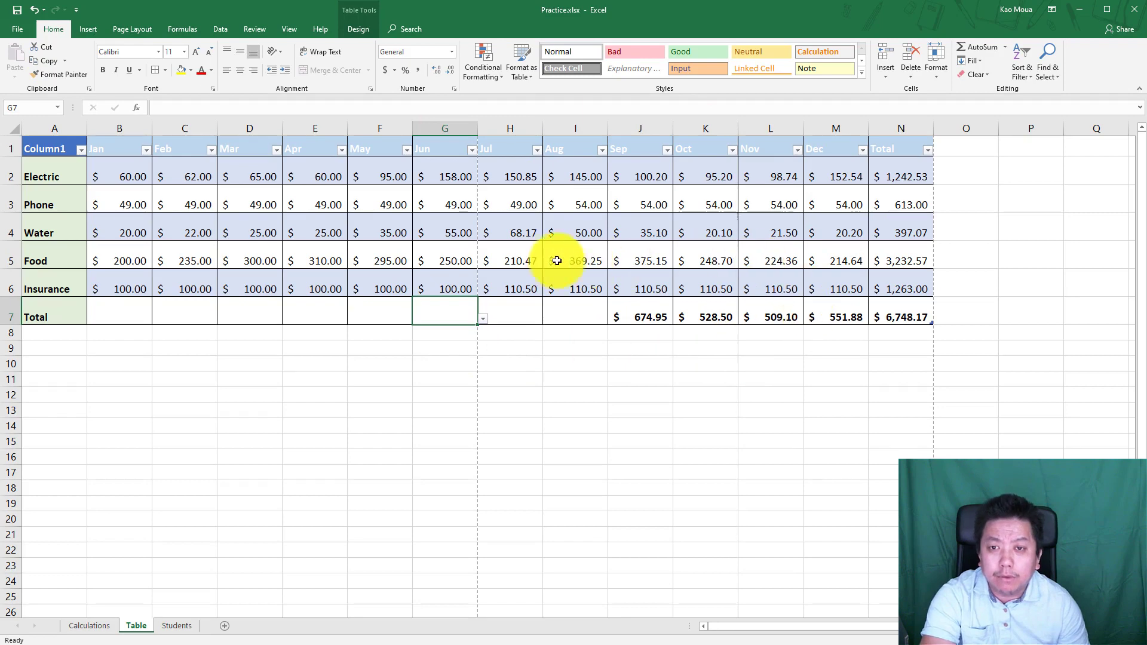
click(510, 312)
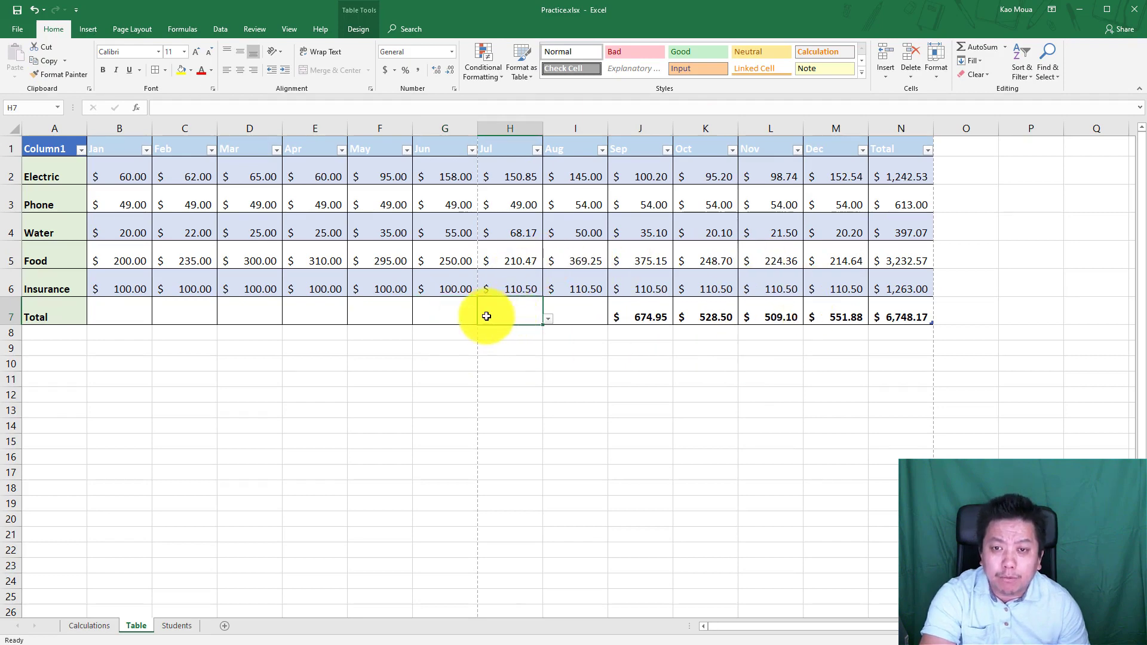
click(452, 316)
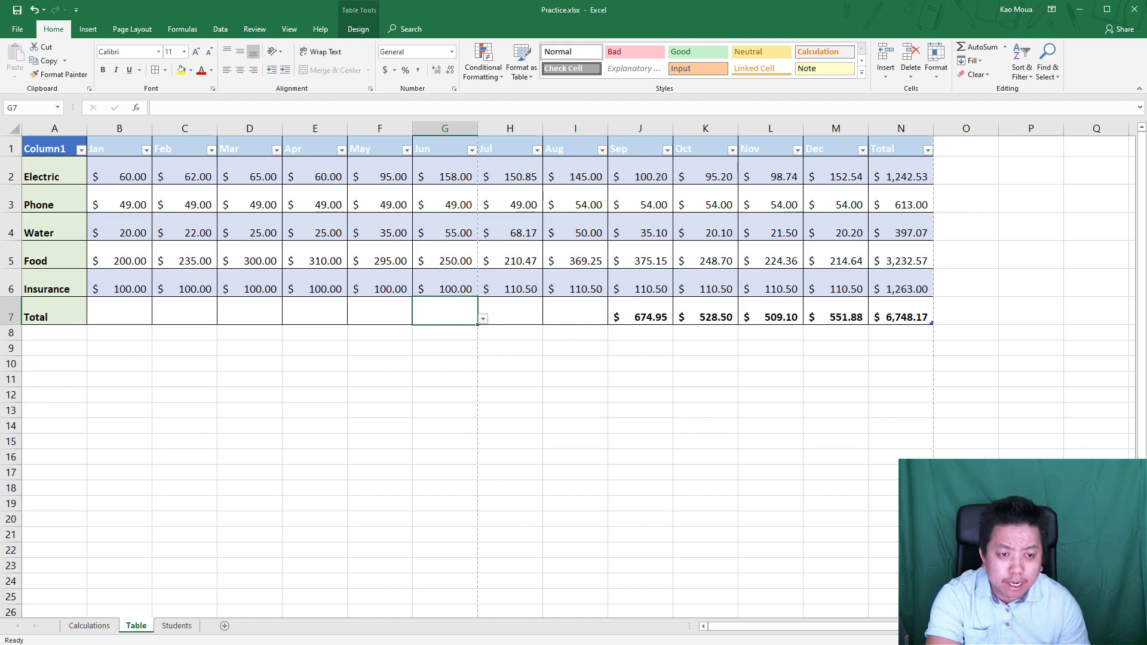
Examine the page division of the Table sheet in Page Break Preview, and return to Normal view
click(1020, 639)
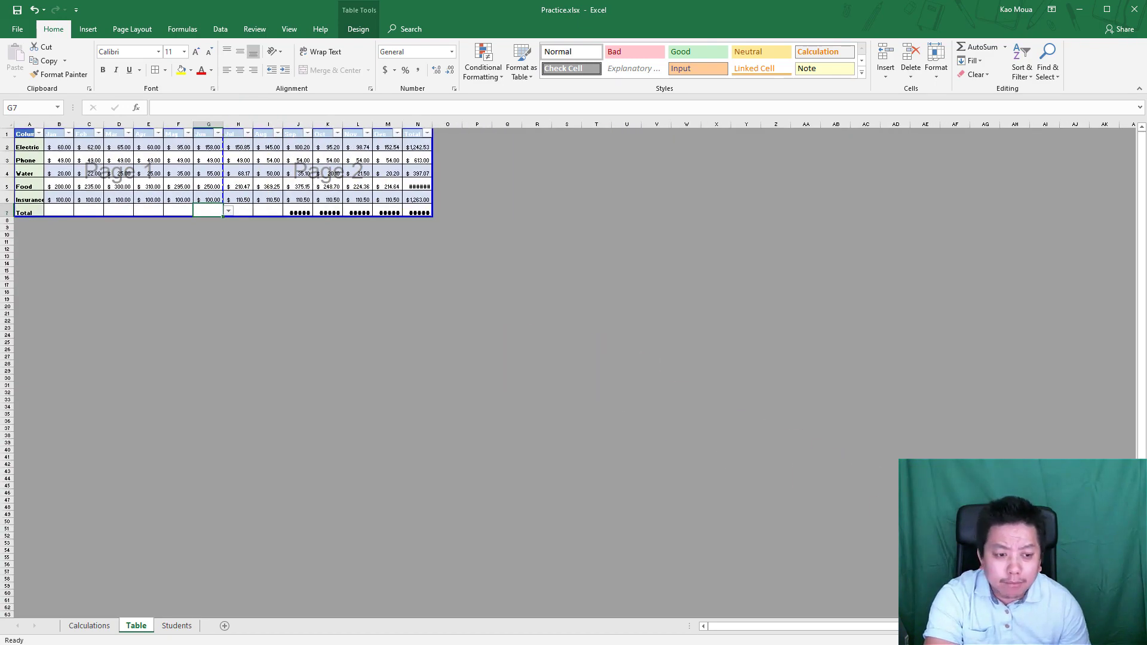
drag(1065, 640, 1081, 639)
click(1105, 640)
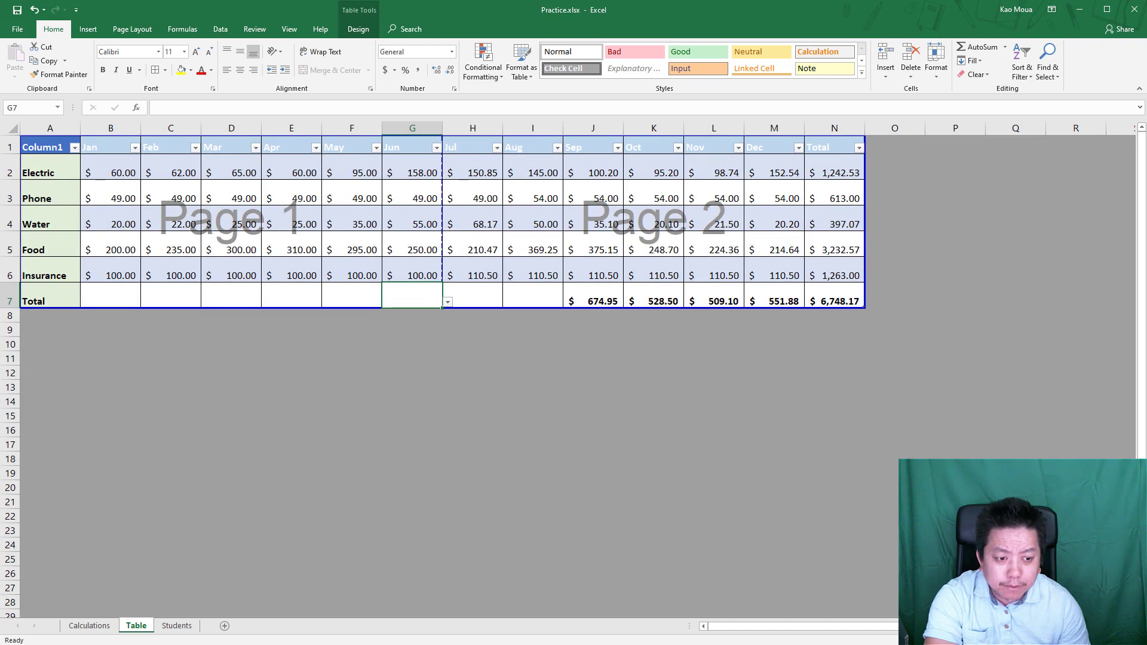
click(1106, 640)
click(1106, 639)
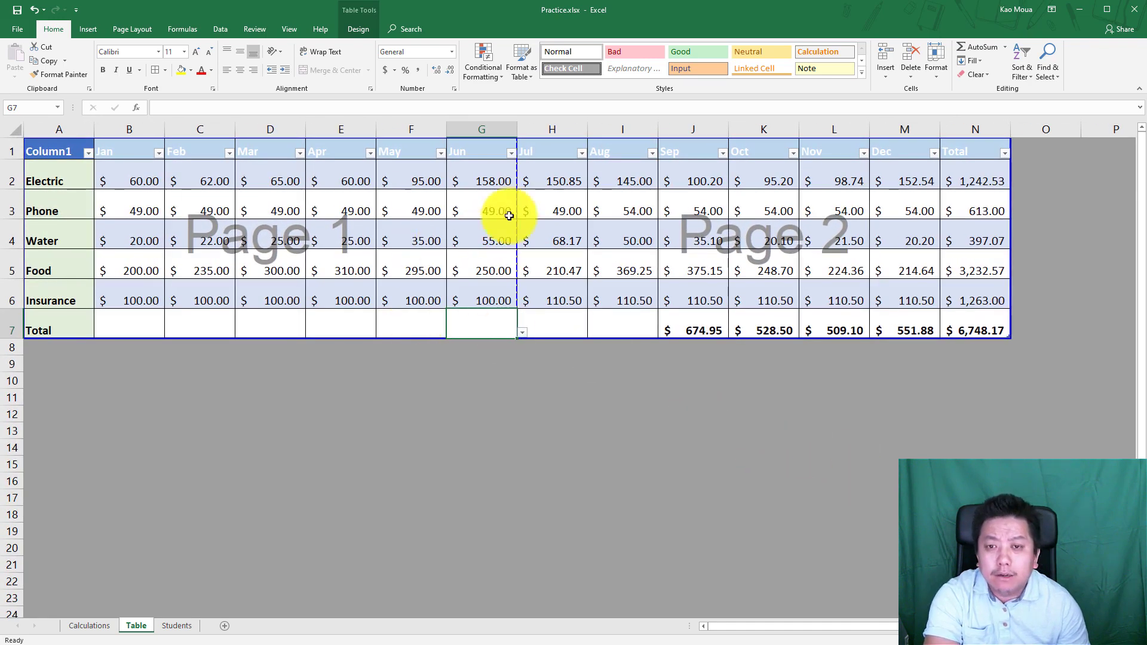
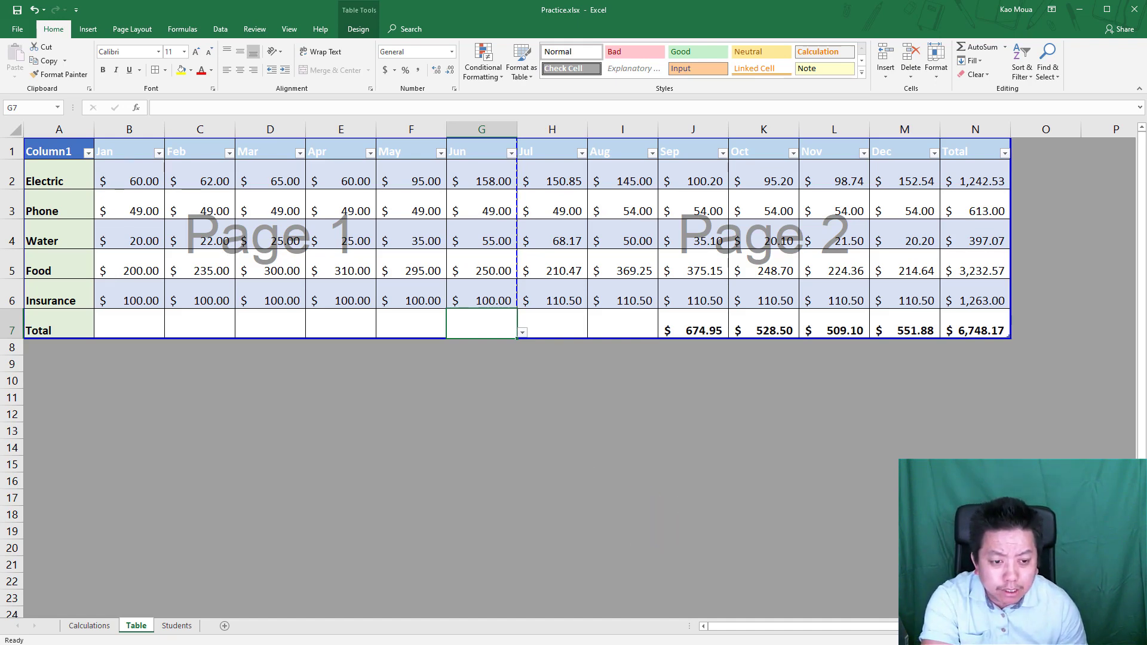
click(980, 639)
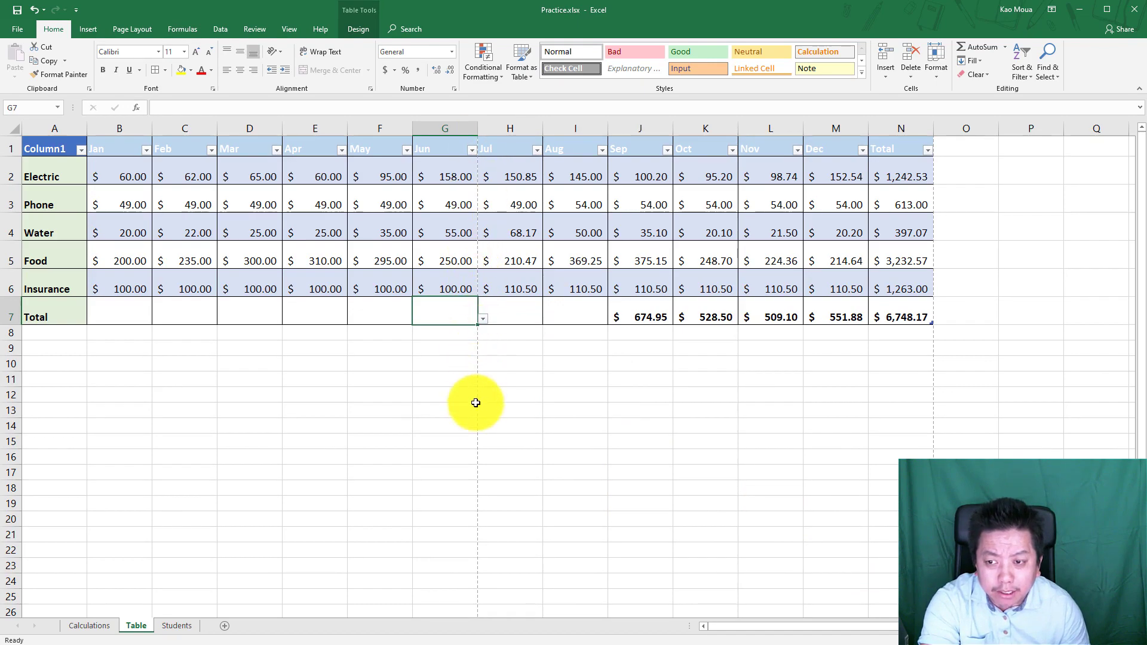
click(1111, 640)
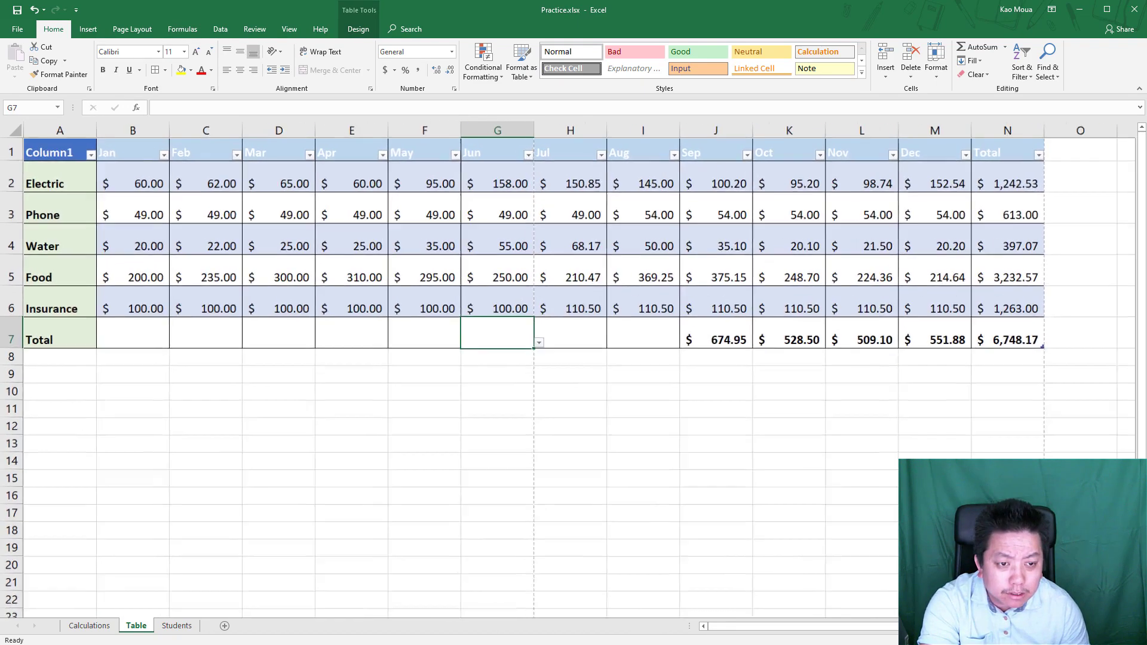
drag(1083, 640, 1087, 640)
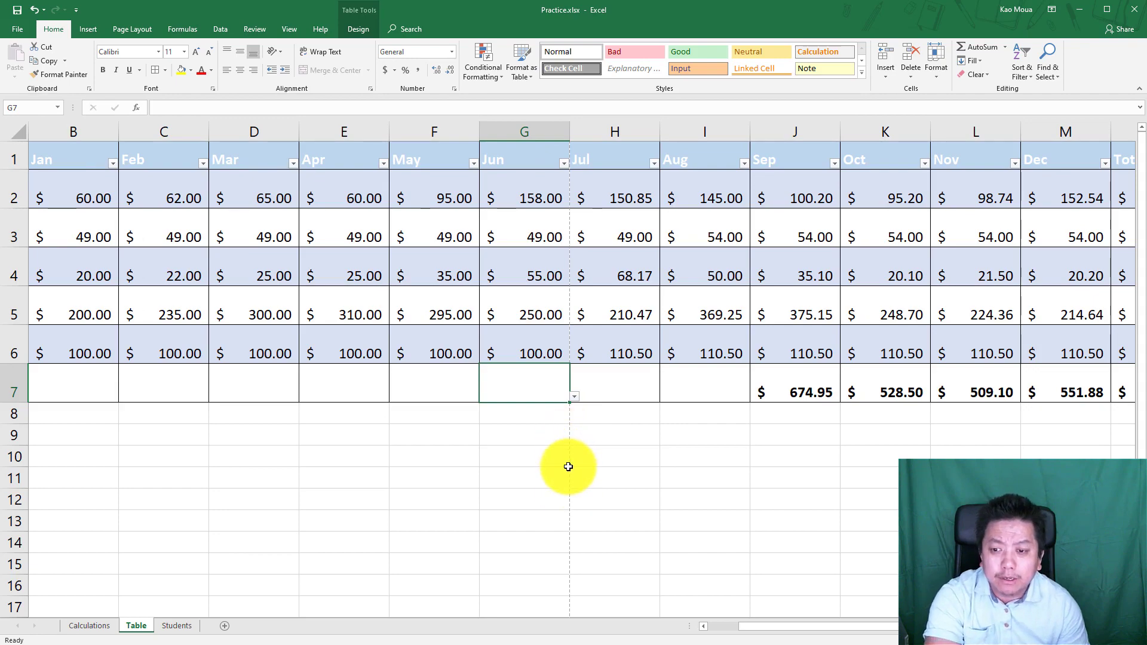
click(1042, 639)
click(1042, 640)
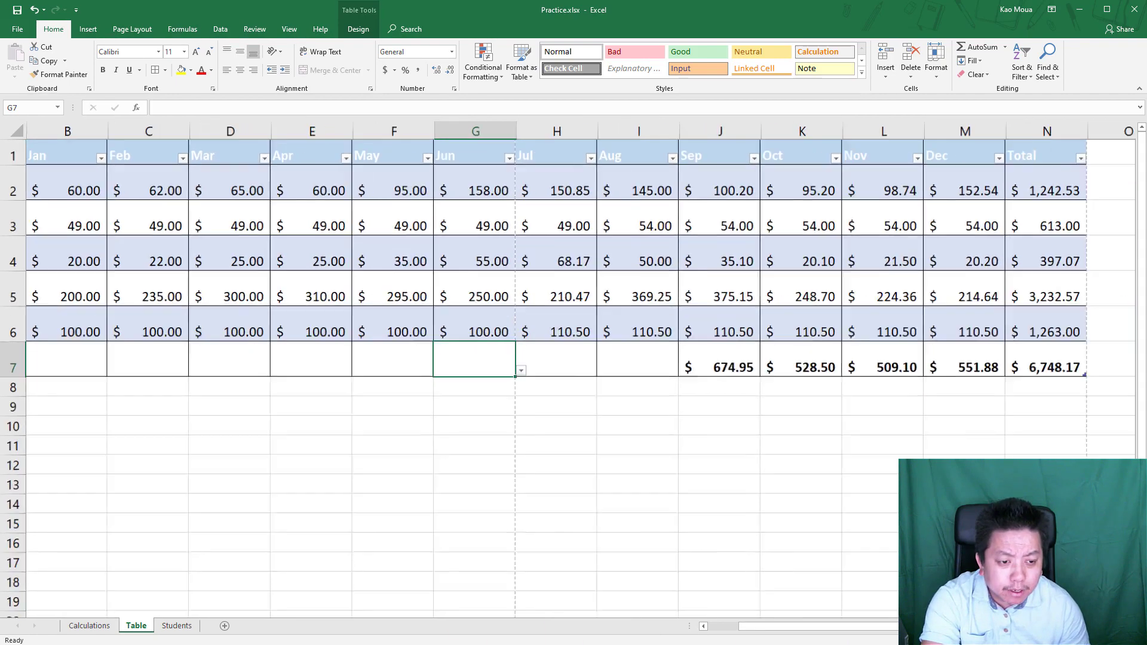
click(1042, 640)
click(1042, 640)
click(1042, 639)
click(1042, 639)
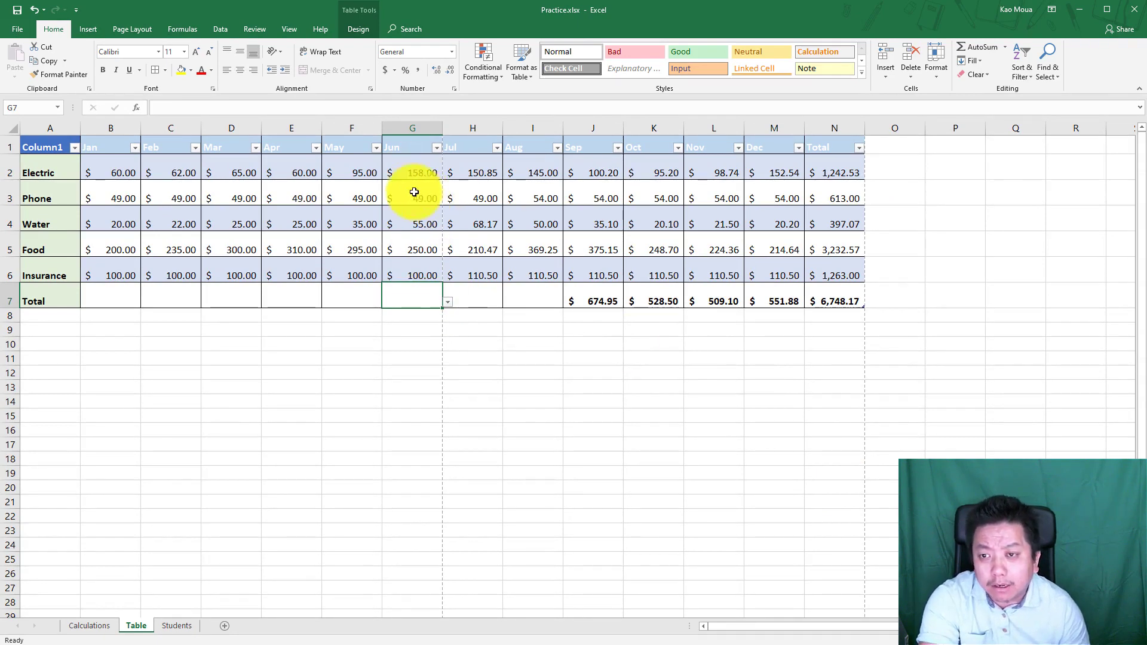
drag(59, 142, 863, 289)
click(462, 327)
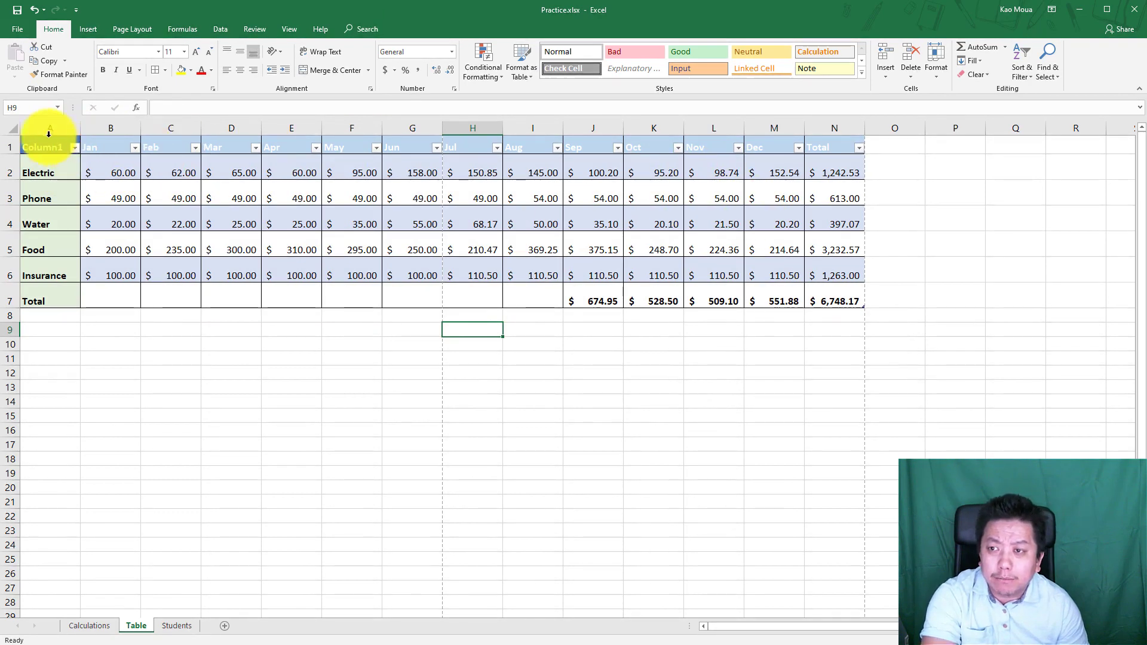
Select the entire Table sheet and narrow all its columns by auto-fitting their widths to the contents
drag(42, 128, 153, 179)
click(15, 128)
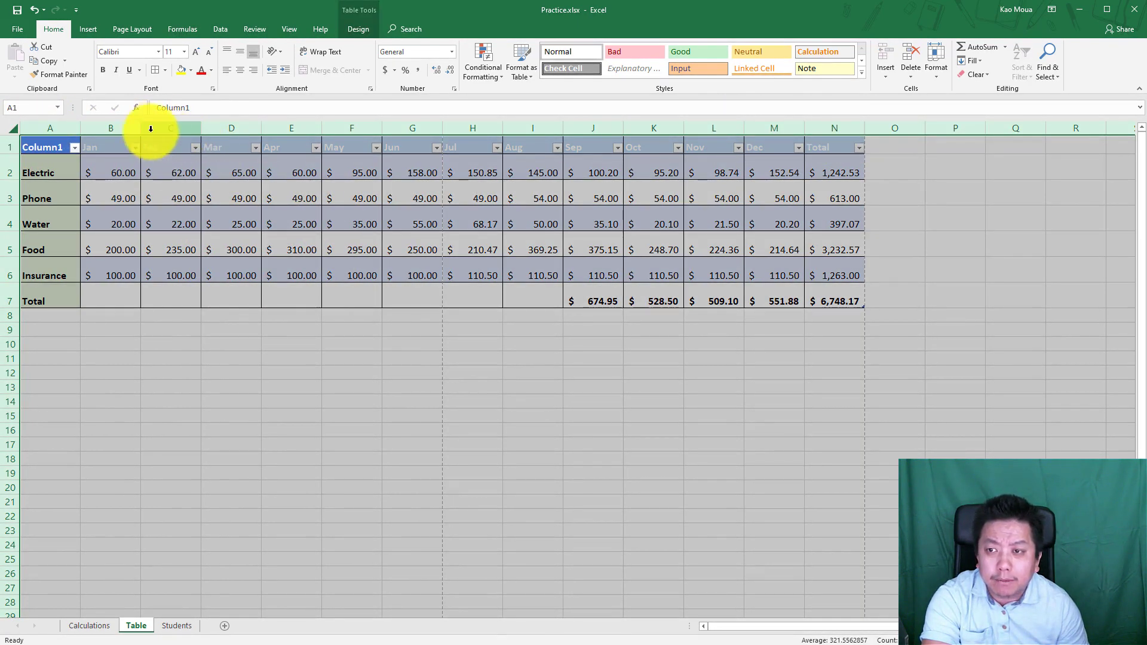
drag(139, 128, 133, 126)
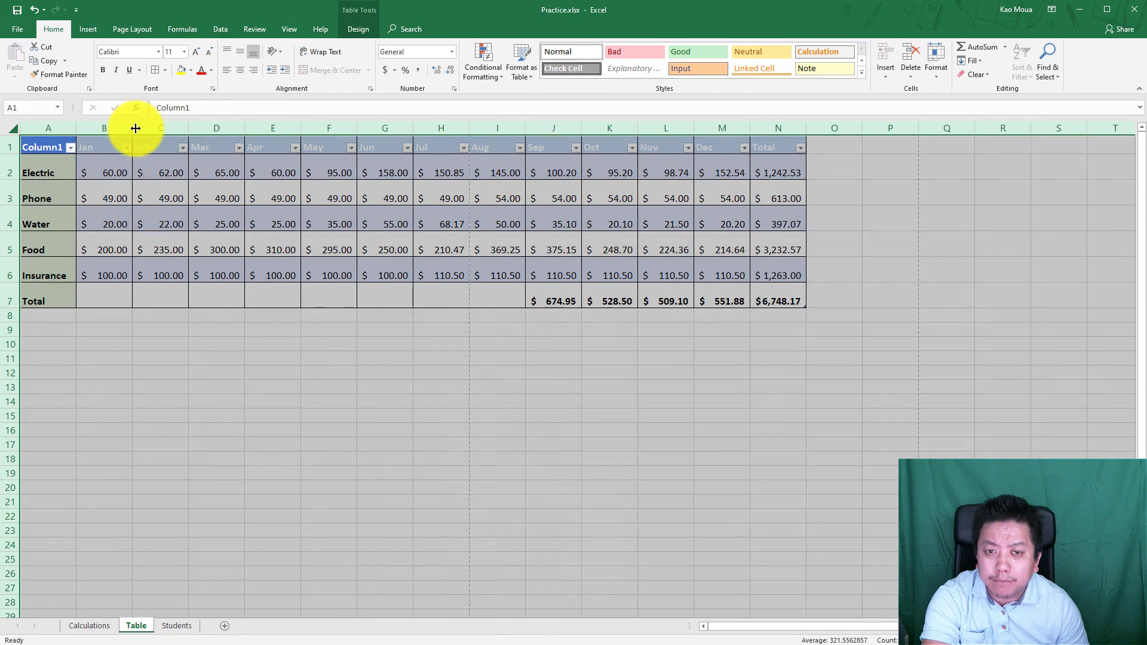
drag(805, 127, 805, 128)
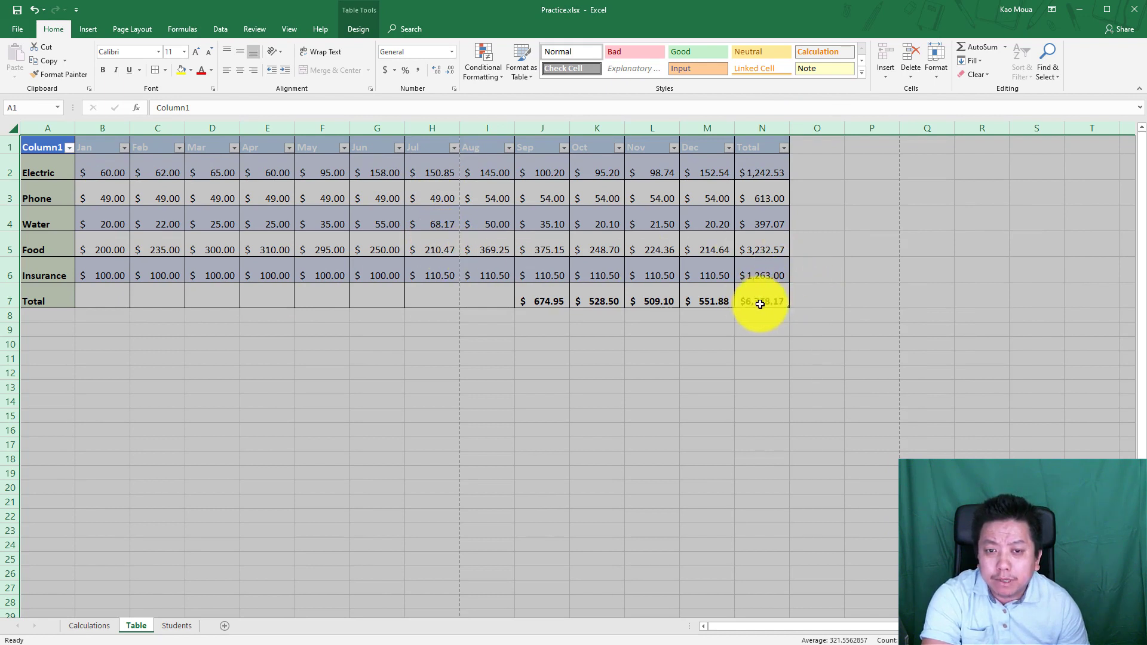
double_click(788, 128)
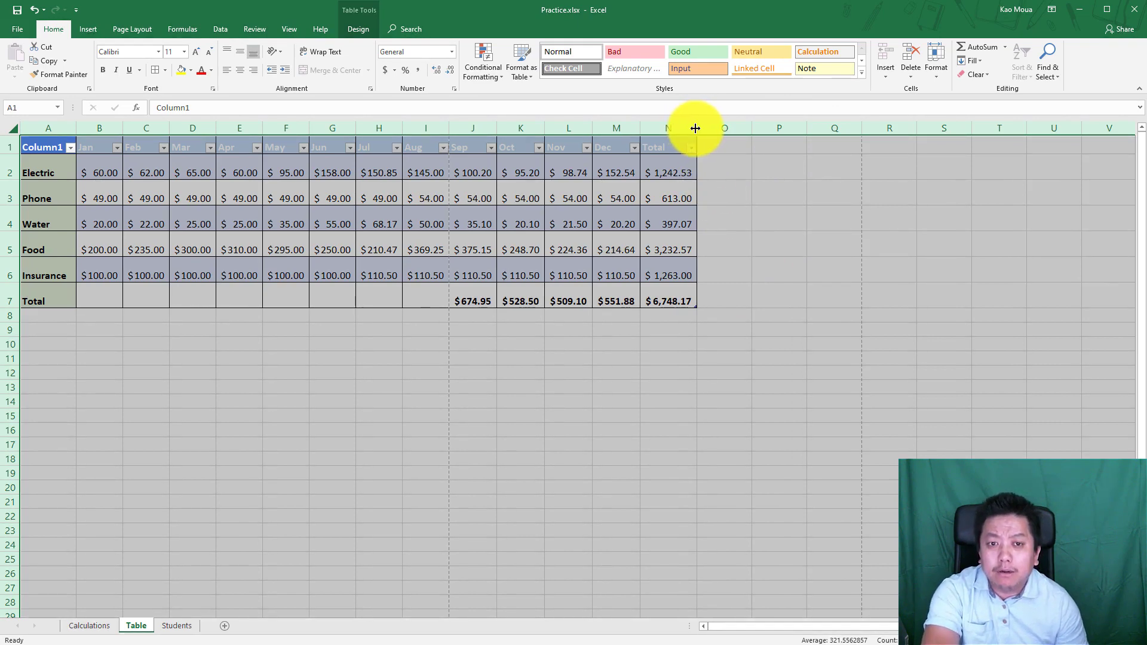
click(713, 290)
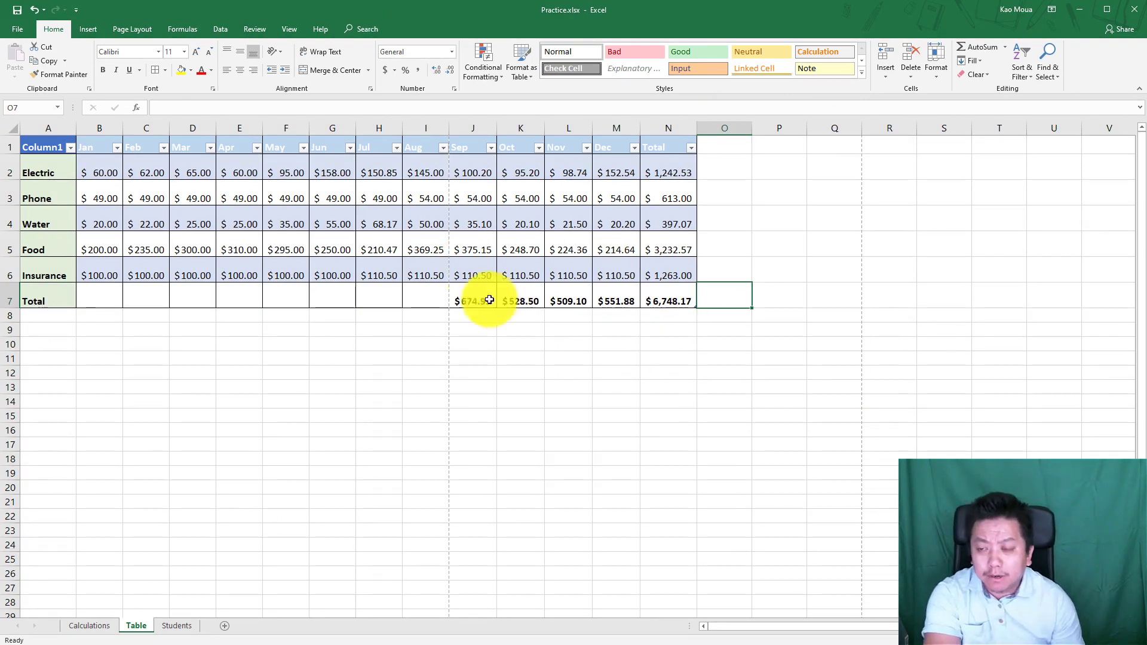
Set the print orientation of the Table sheet to Landscape
click(423, 303)
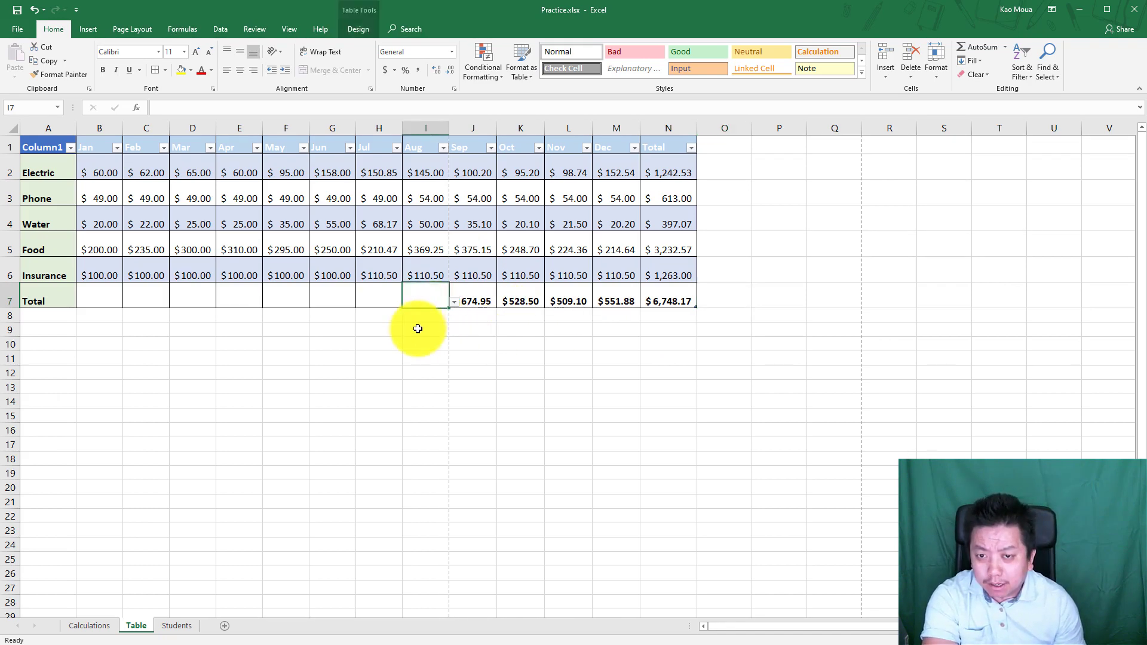
click(417, 328)
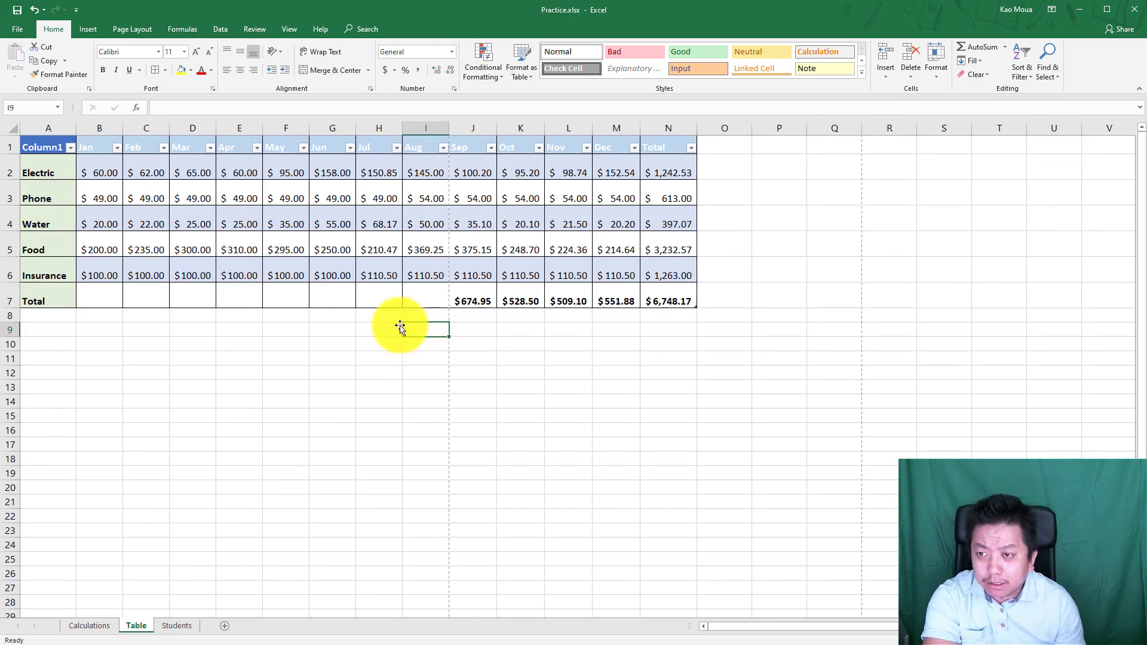
click(17, 30)
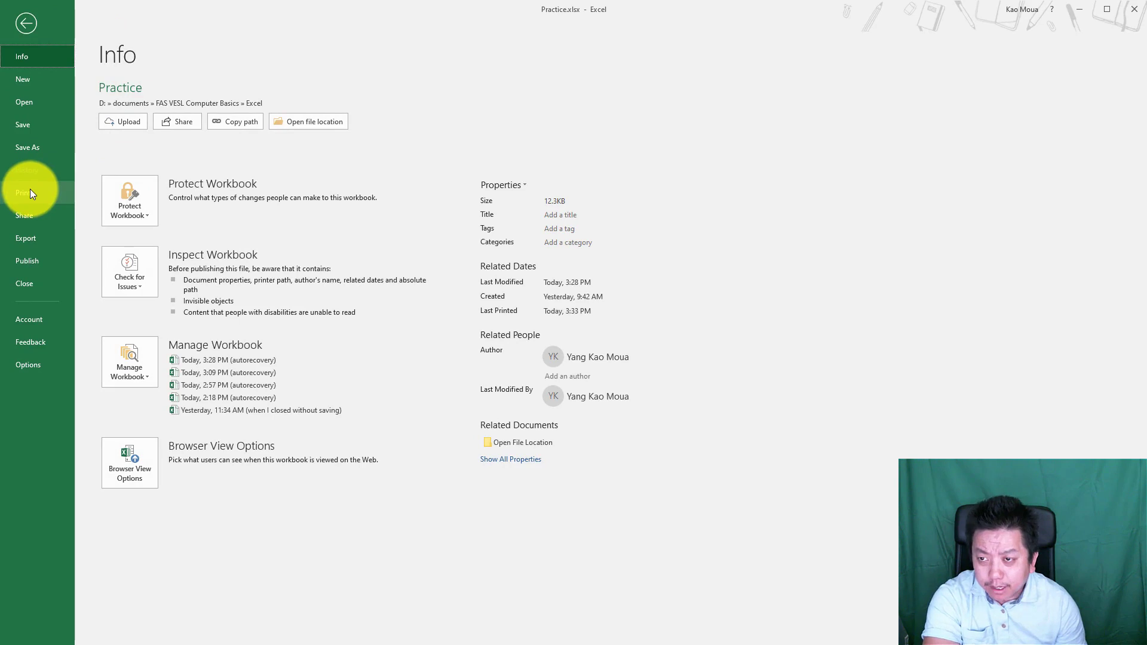
click(30, 191)
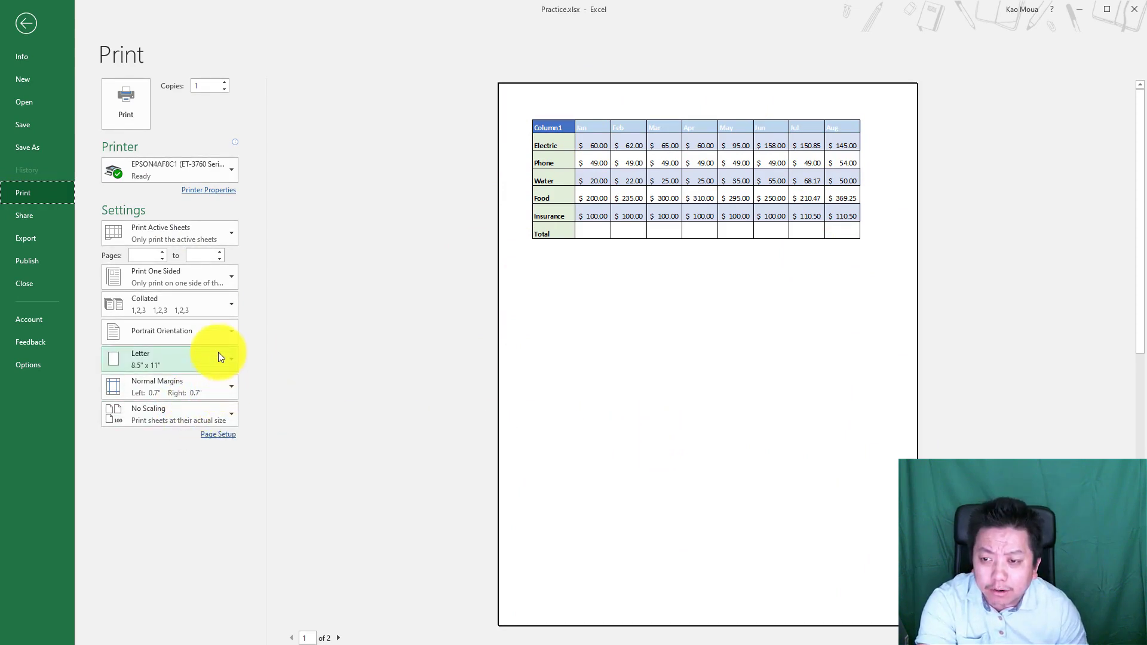
click(231, 329)
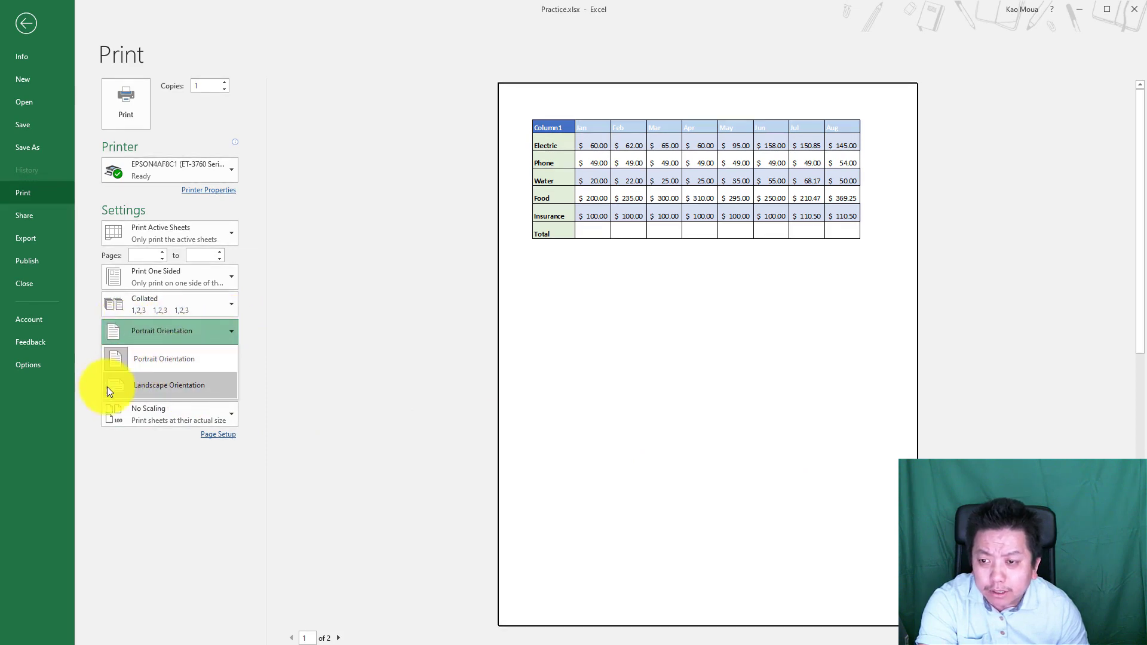
click(134, 385)
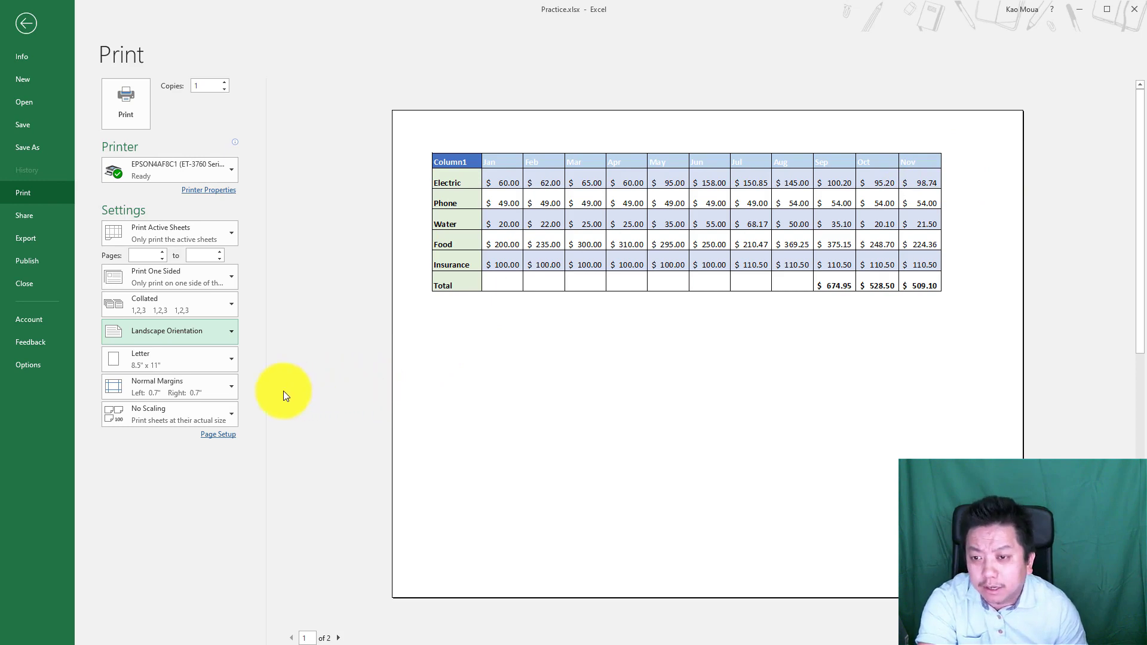
Set the print margins to Narrow and check both pages in the print preview
click(230, 391)
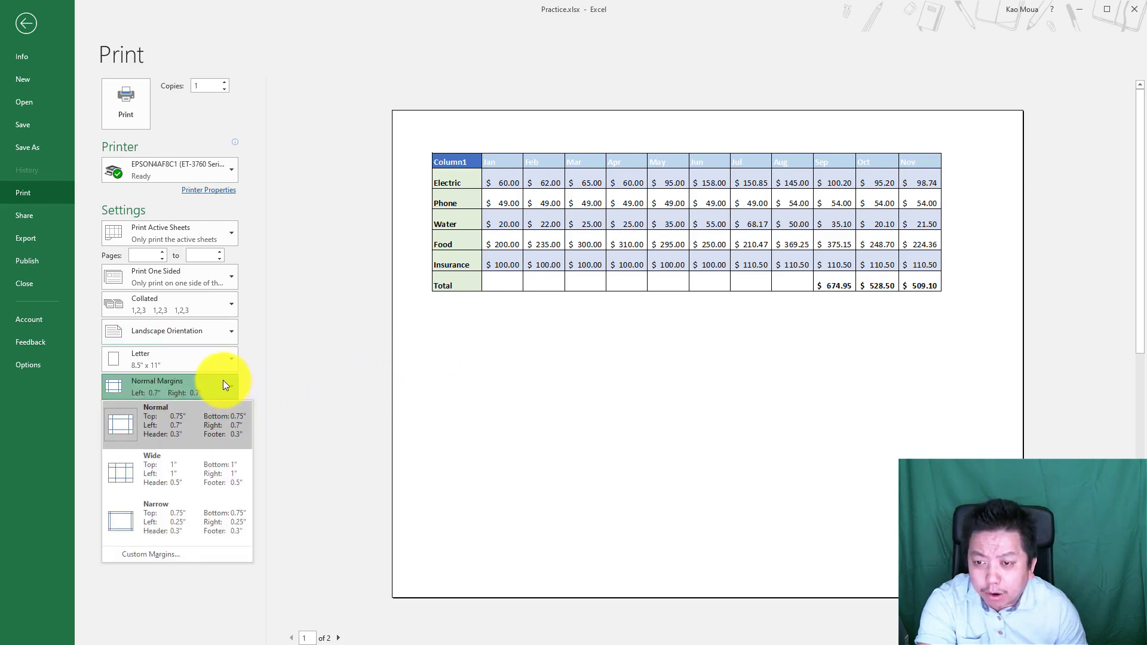
click(238, 383)
click(224, 382)
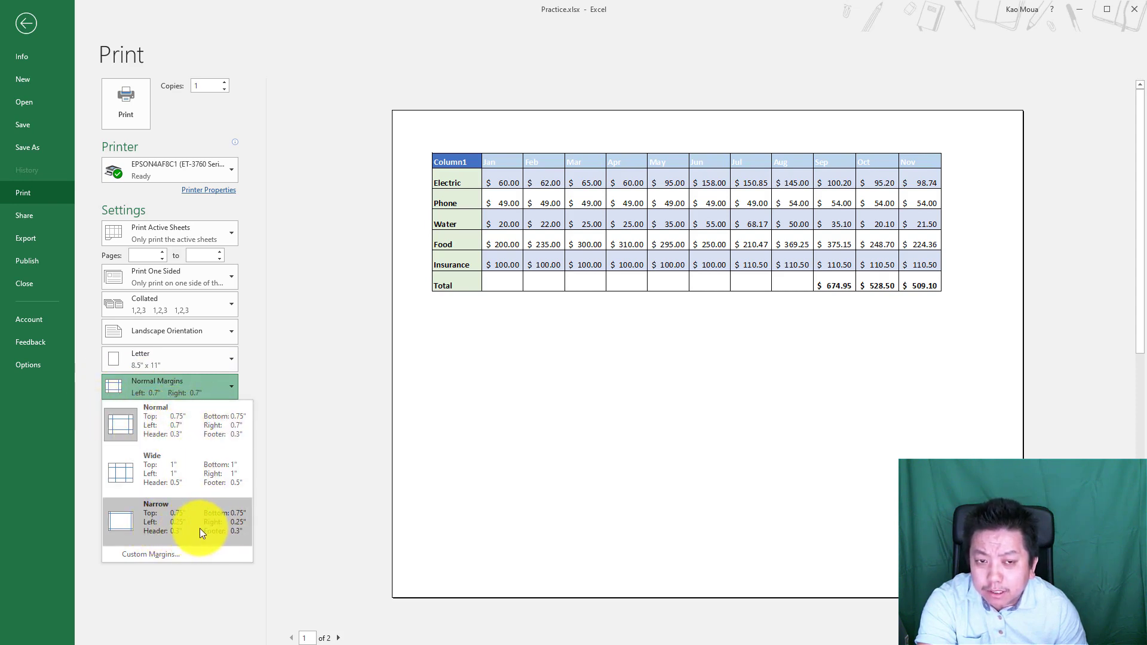
click(171, 518)
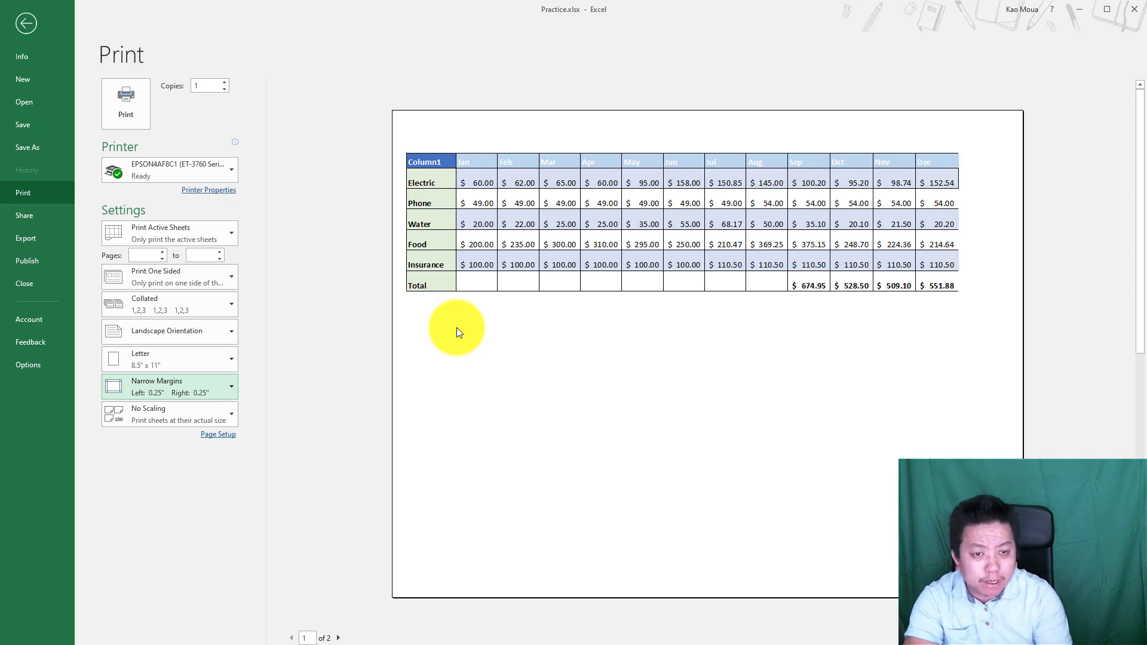
click(338, 638)
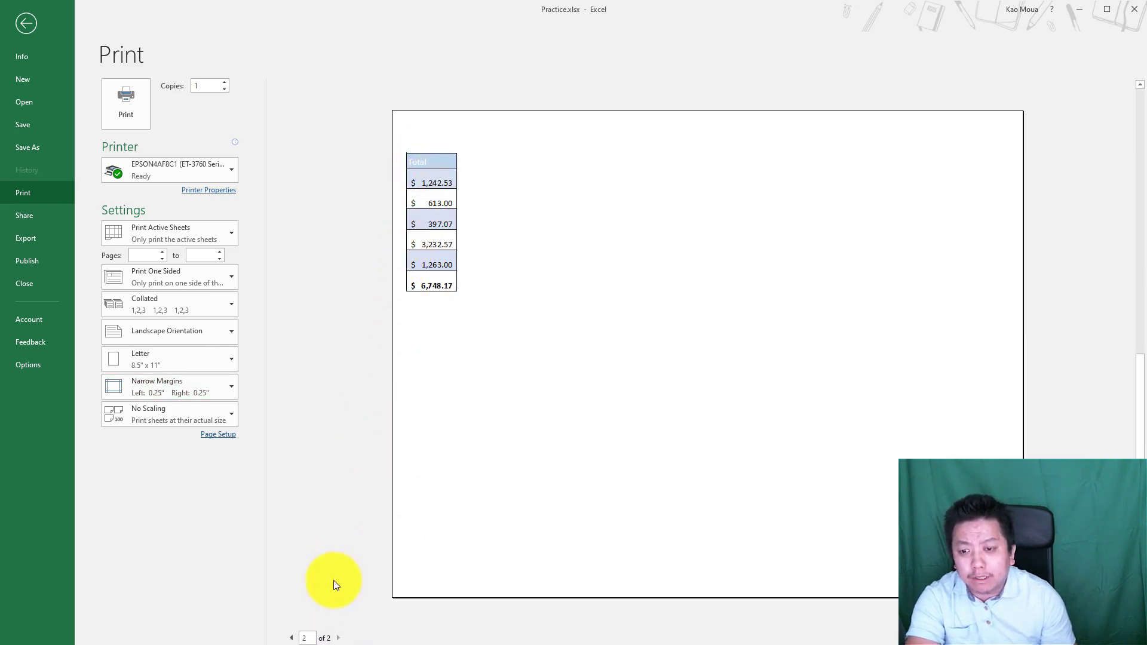
click(291, 638)
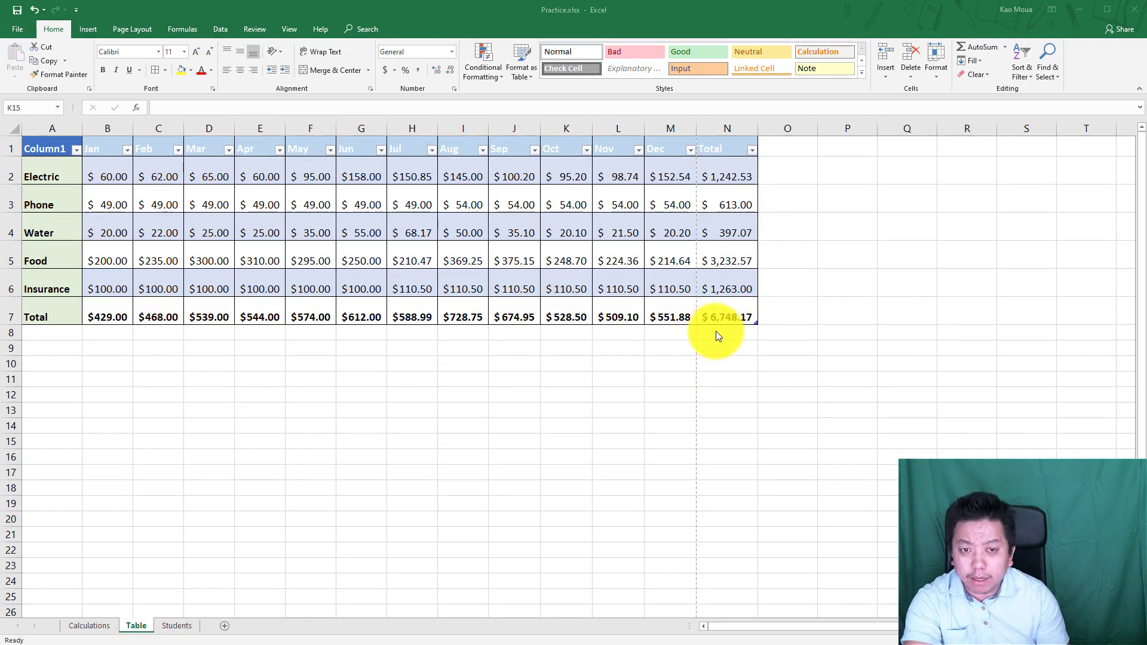
Select the monthly expense data in A1:M6, leaving out the Total row and column
click(669, 287)
drag(671, 285, 46, 150)
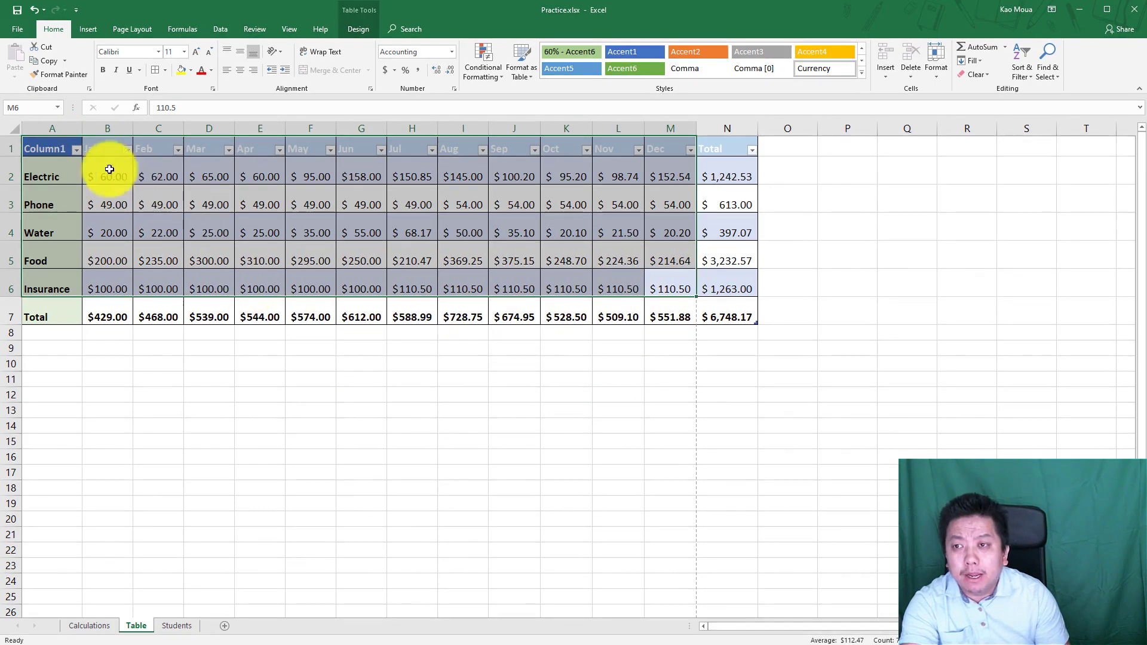
Try out the recommended Line chart for the selected data below the table, and delete it again
click(87, 31)
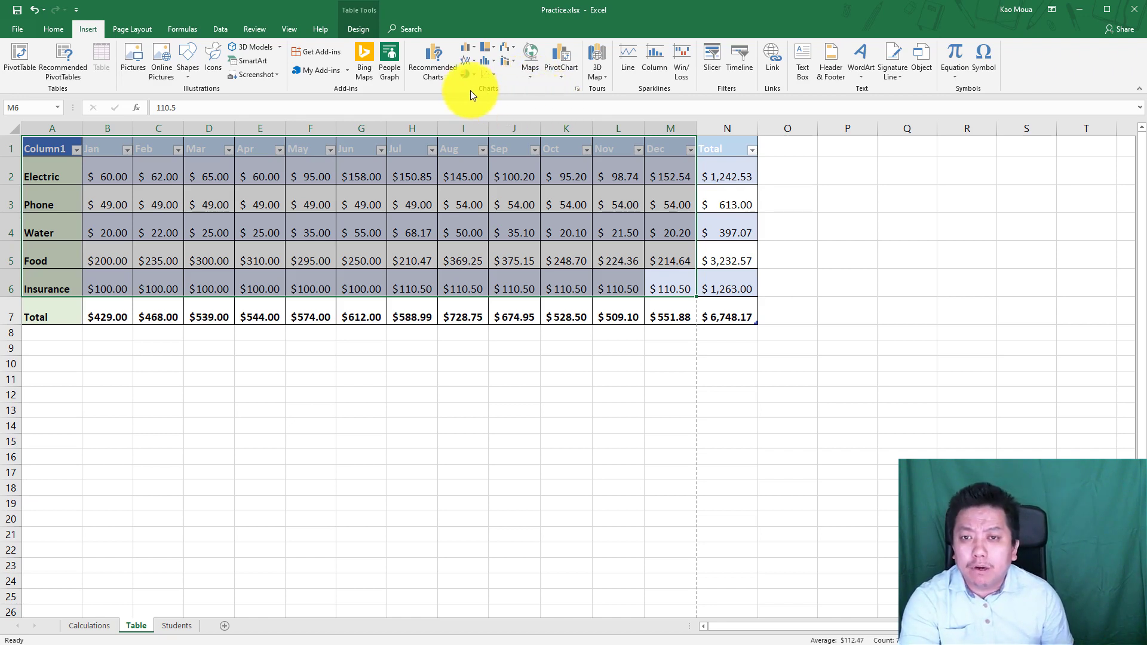
click(446, 71)
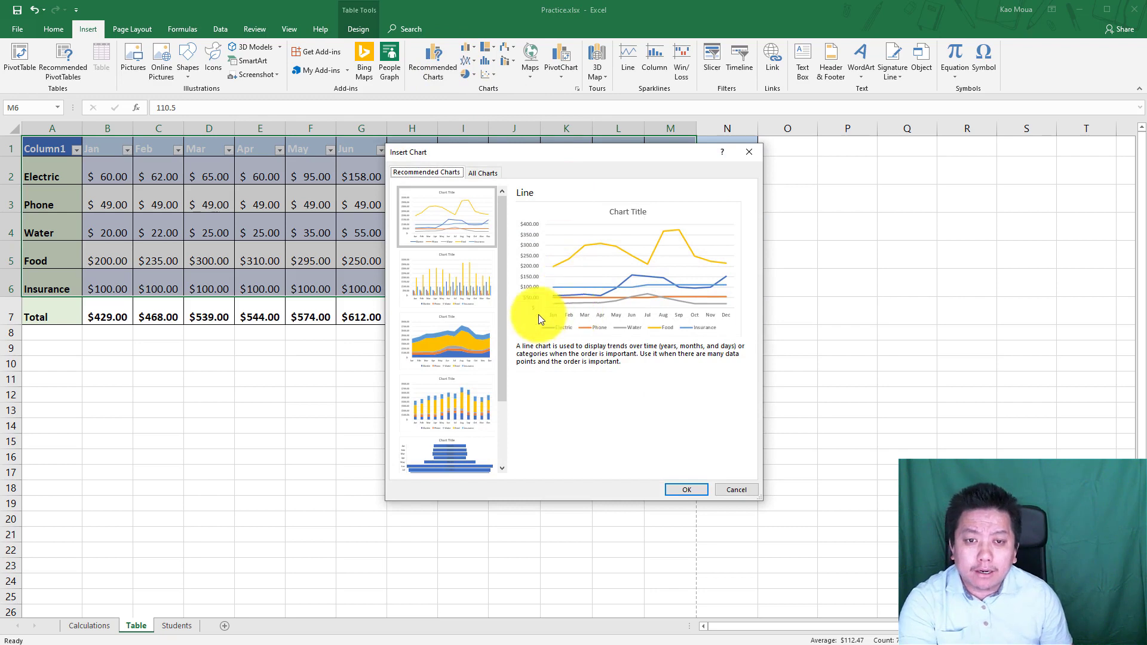
mouse_move(503, 235)
mouse_down()
mouse_move(497, 332)
mouse_move(500, 253)
mouse_up()
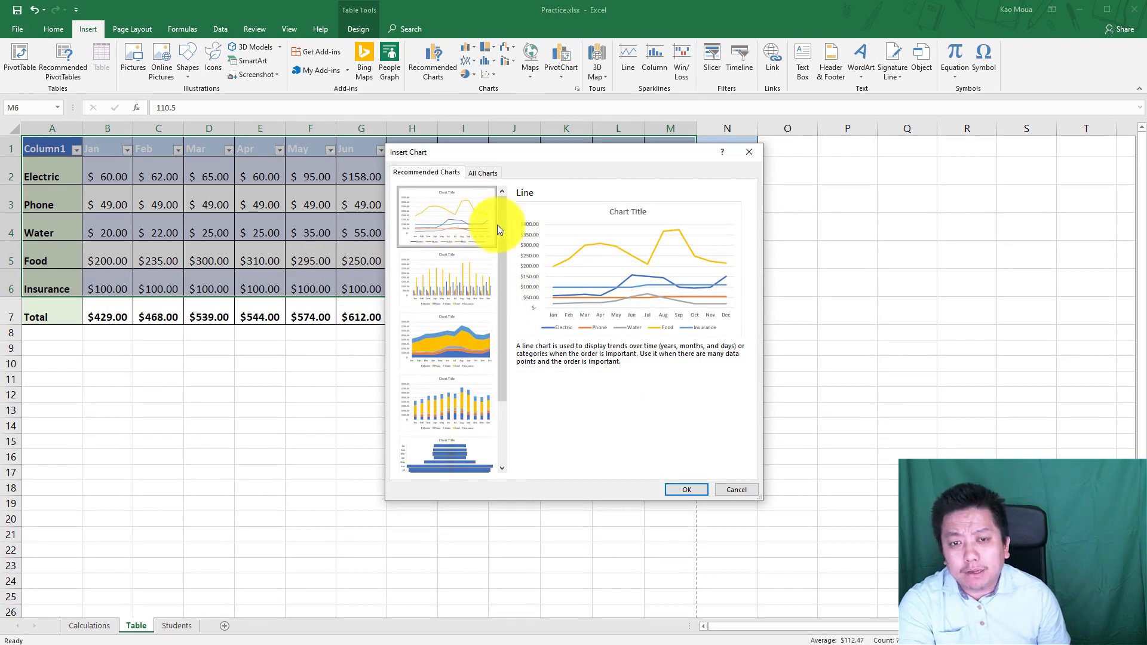
click(686, 490)
drag(675, 286, 507, 387)
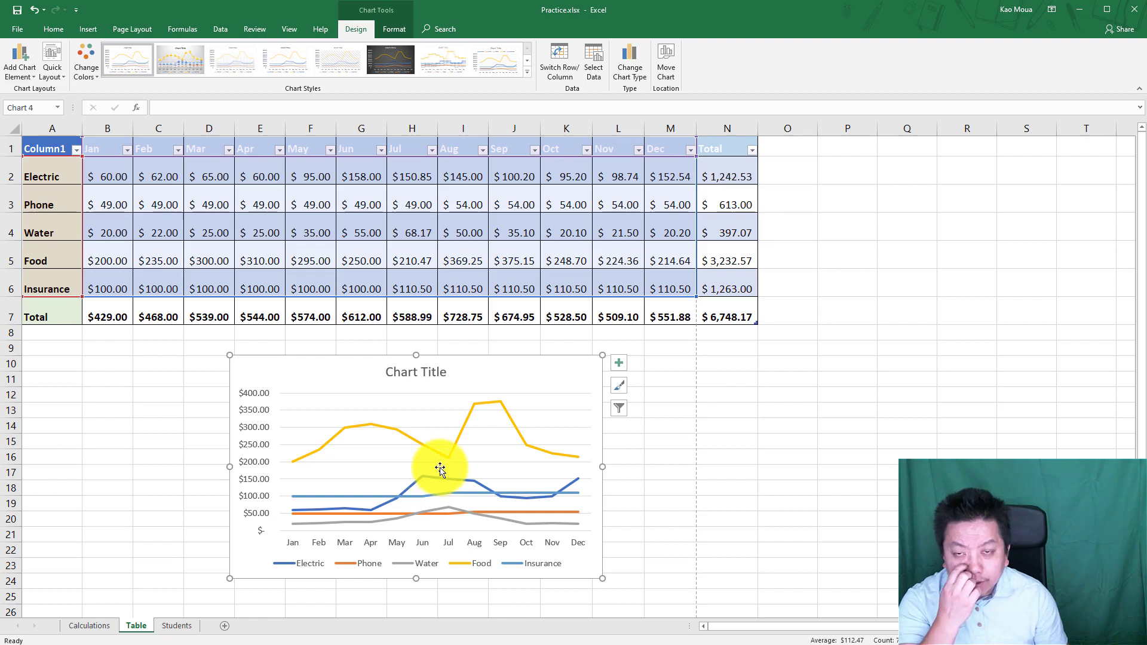
mouse_move(438, 454)
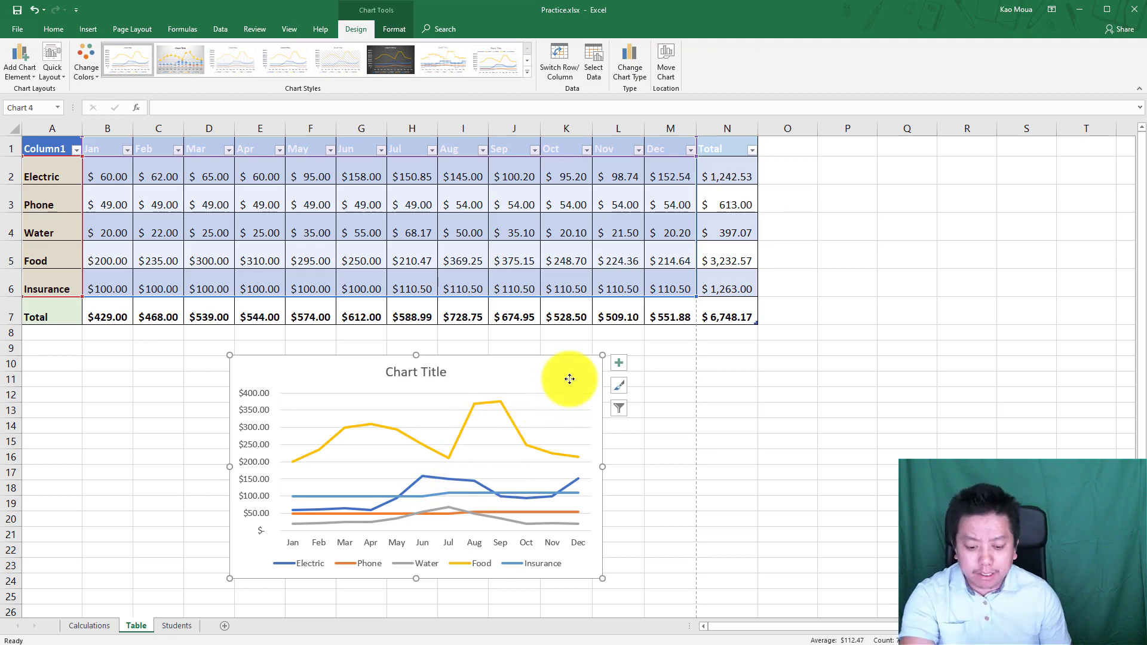
key(Delete)
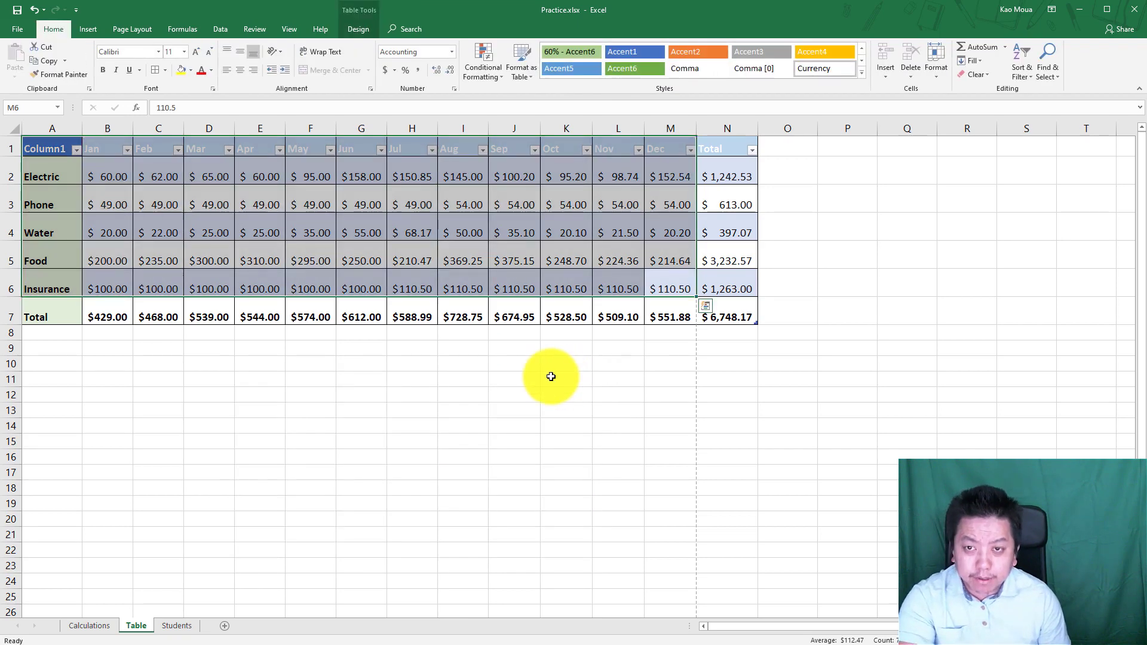
Insert a Clustered Column chart of the selected data, using the variant with the months along the horizontal axis
click(86, 31)
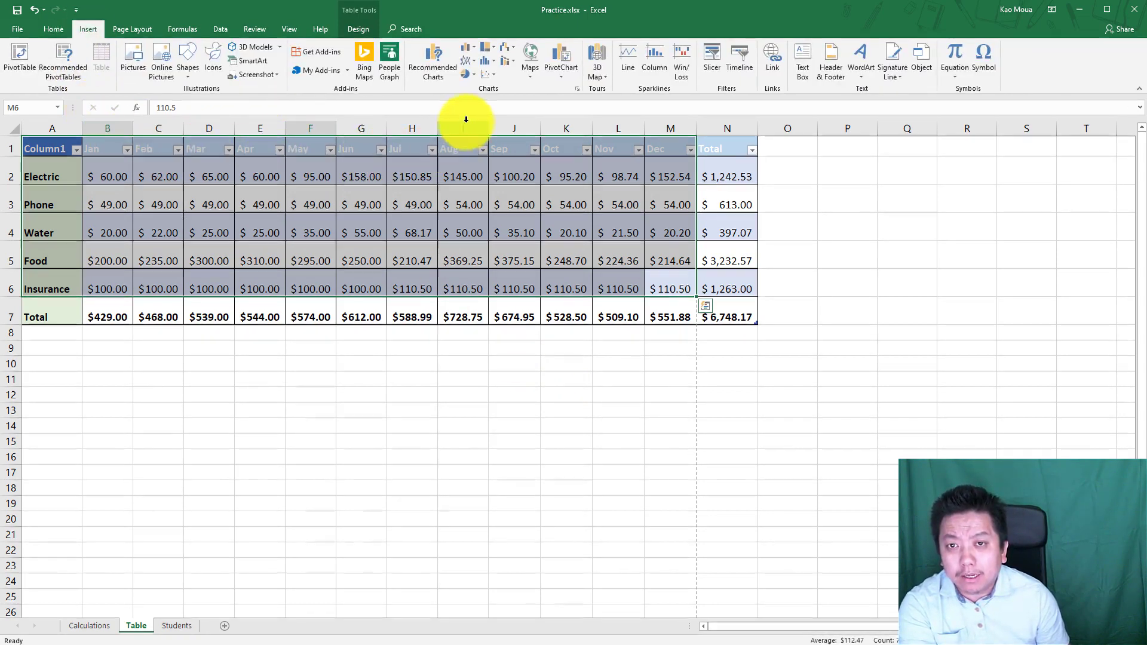
click(470, 50)
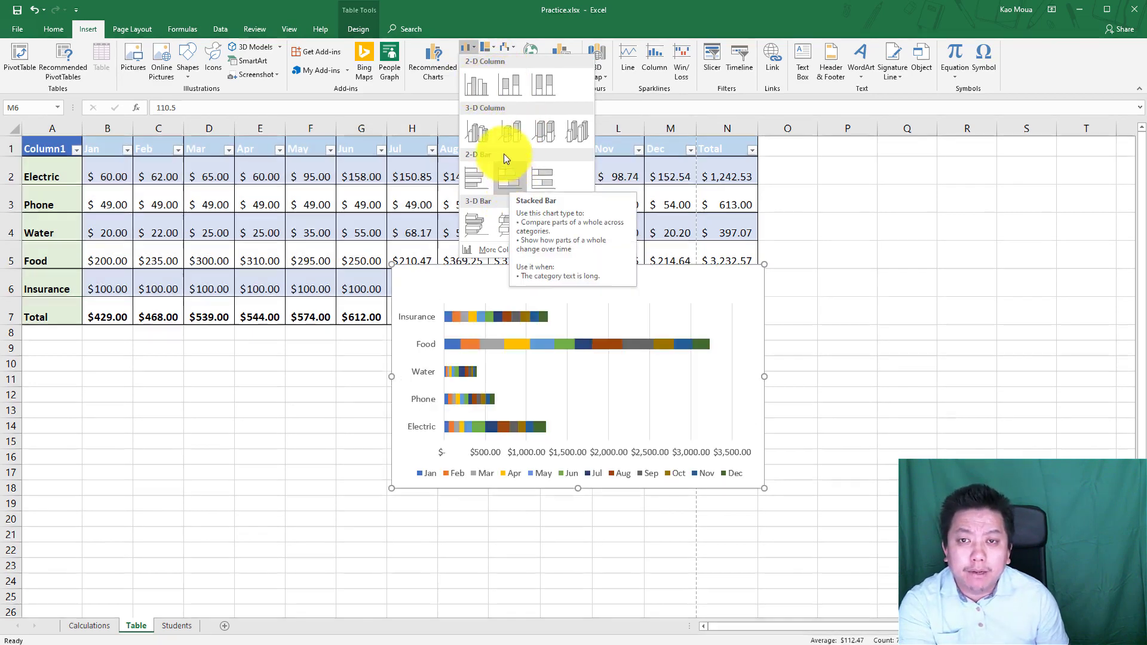
click(498, 30)
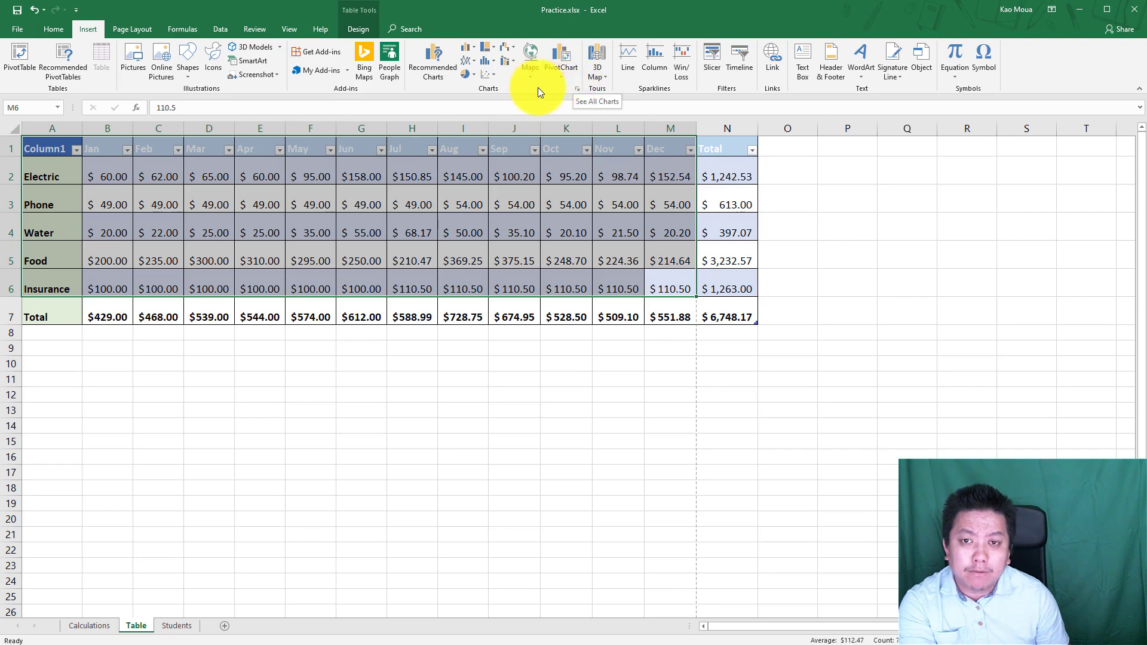
click(575, 89)
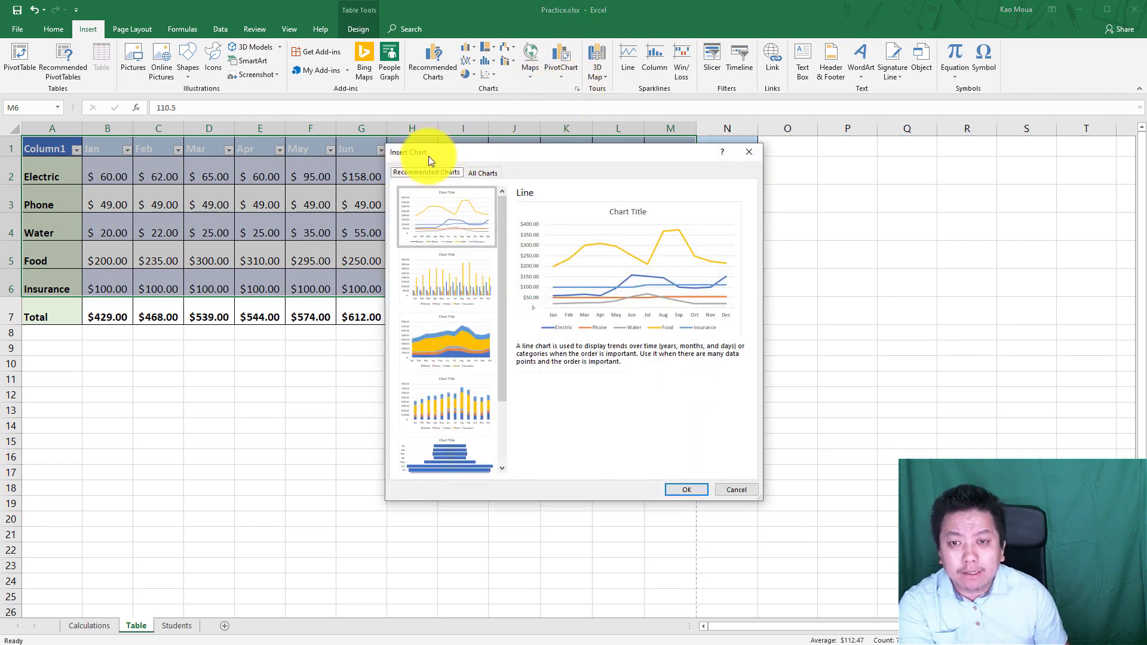
drag(428, 156, 416, 163)
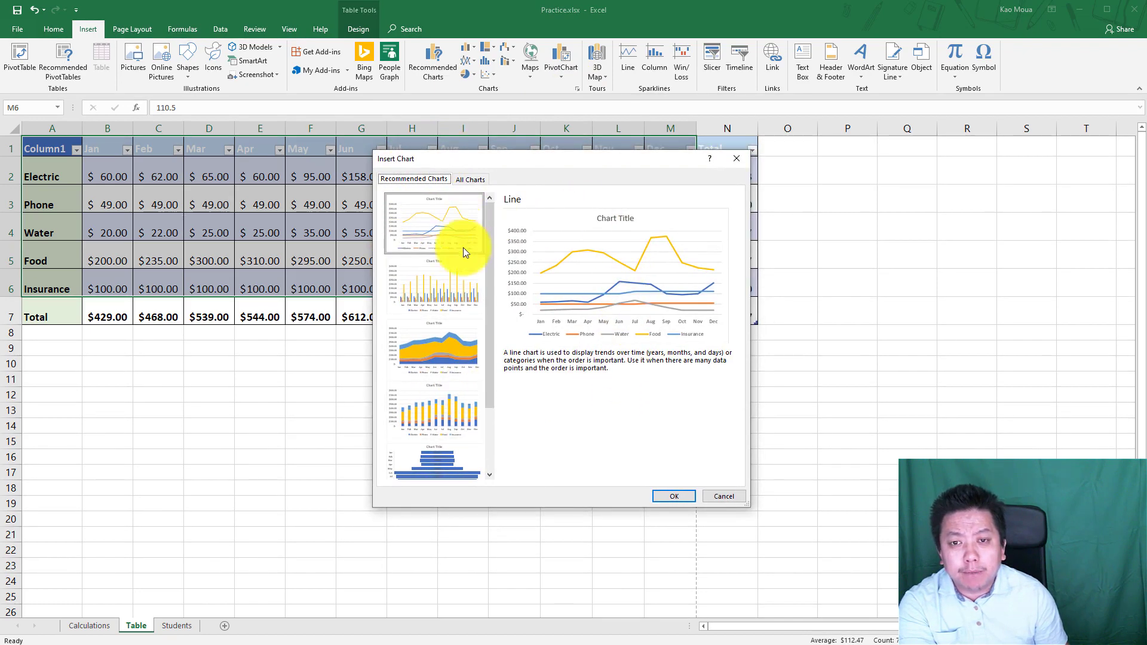
click(469, 180)
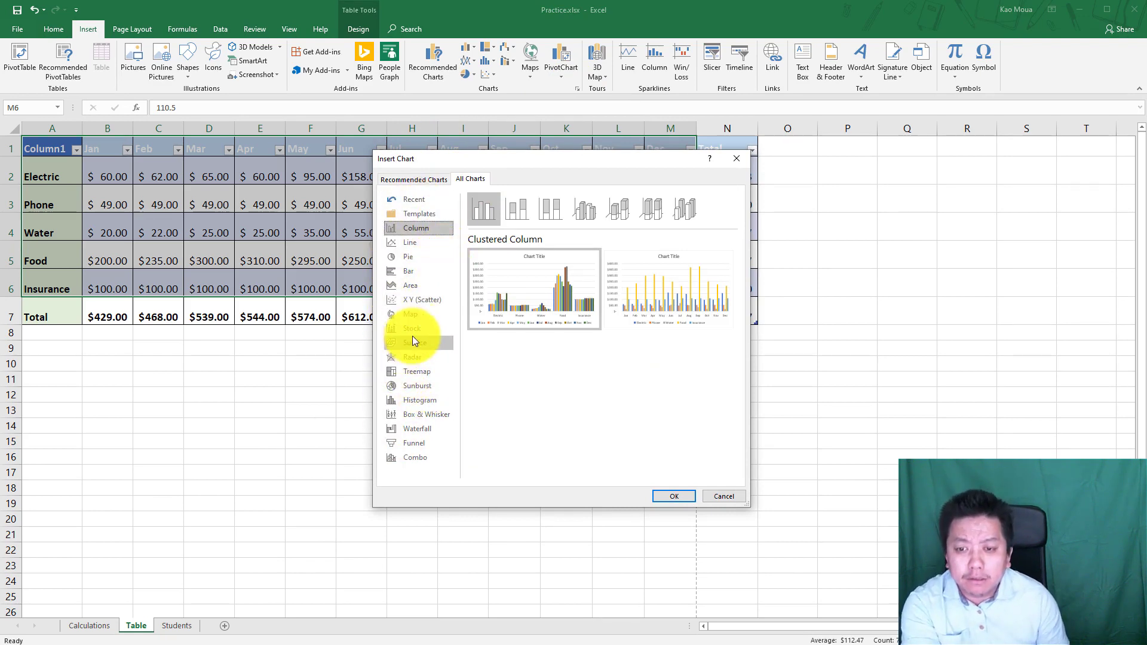
click(427, 273)
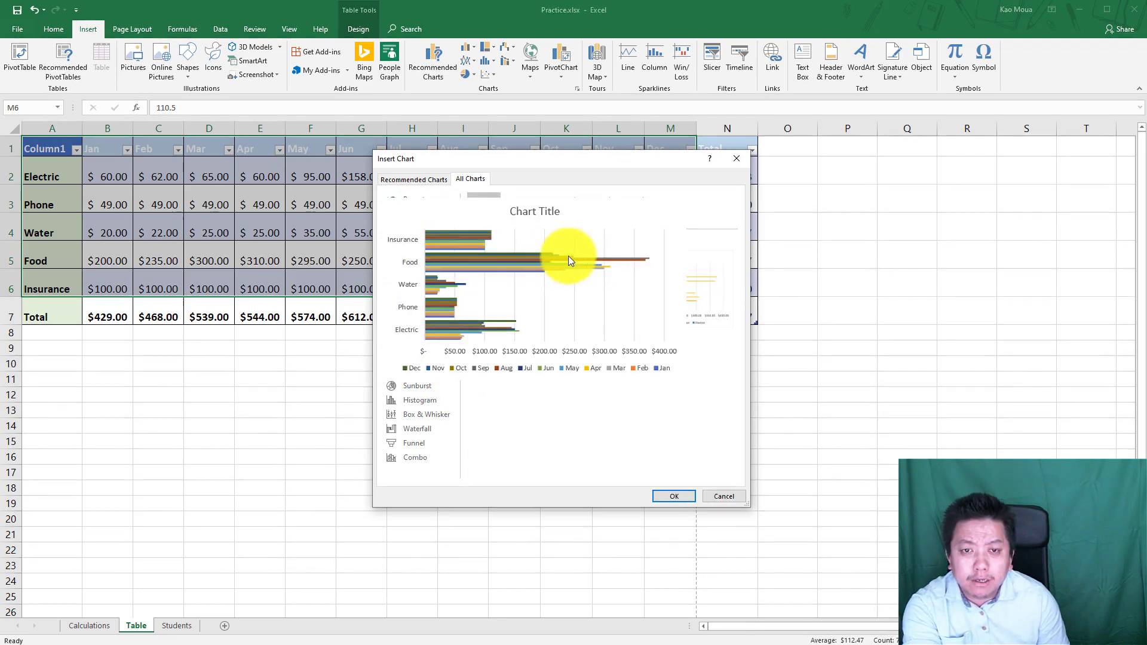
click(417, 227)
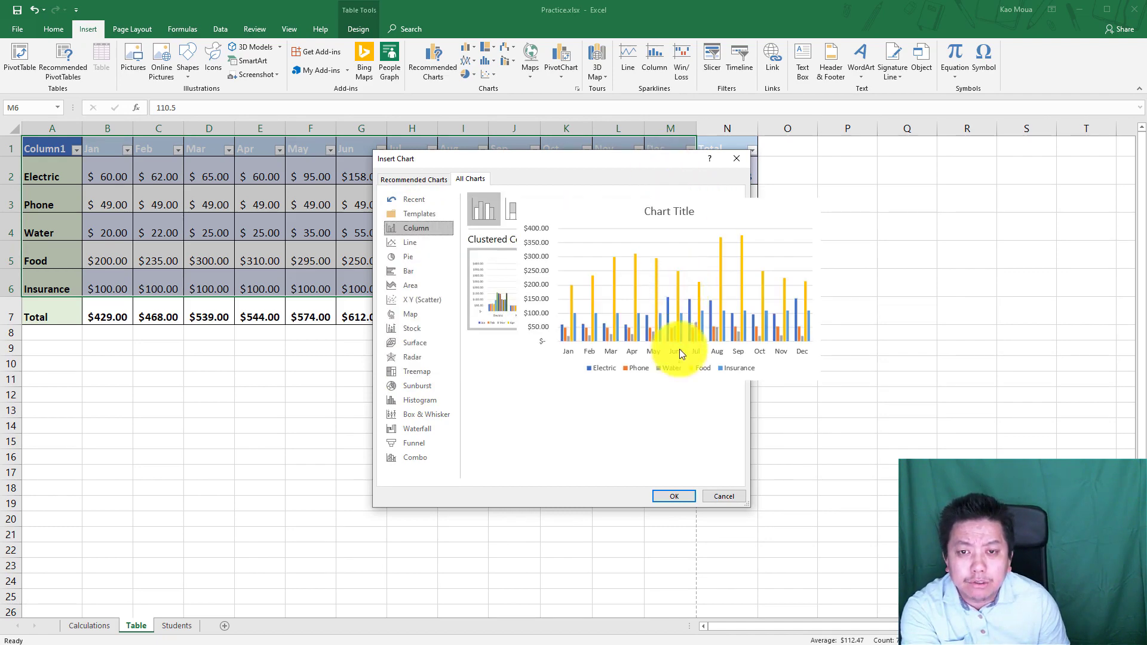
click(649, 307)
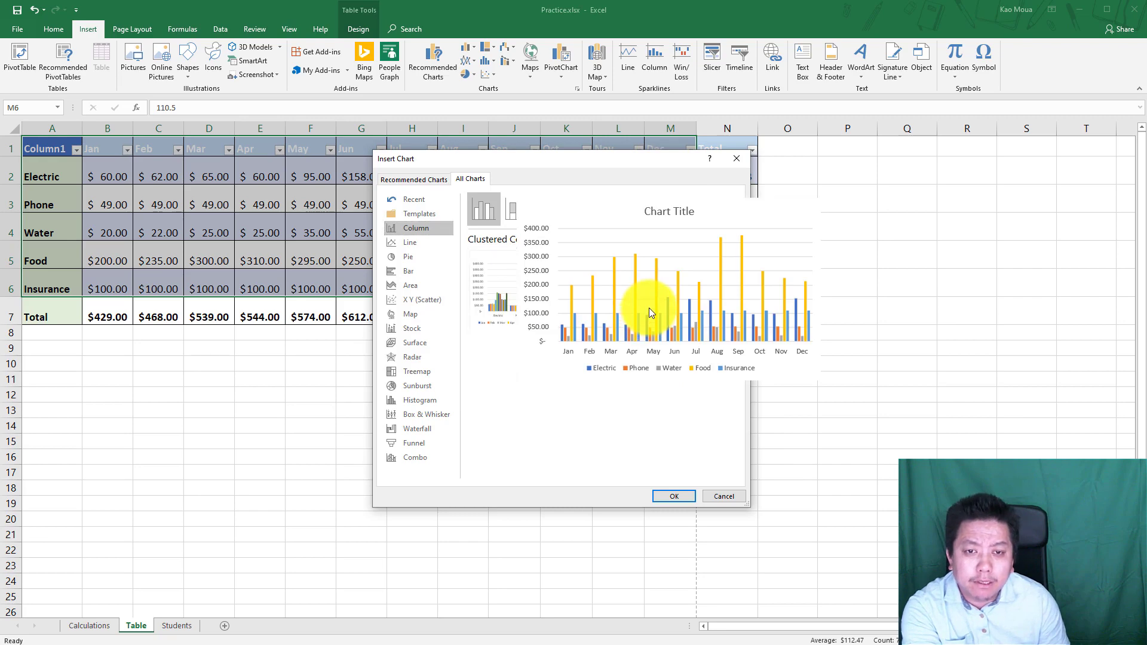
click(675, 495)
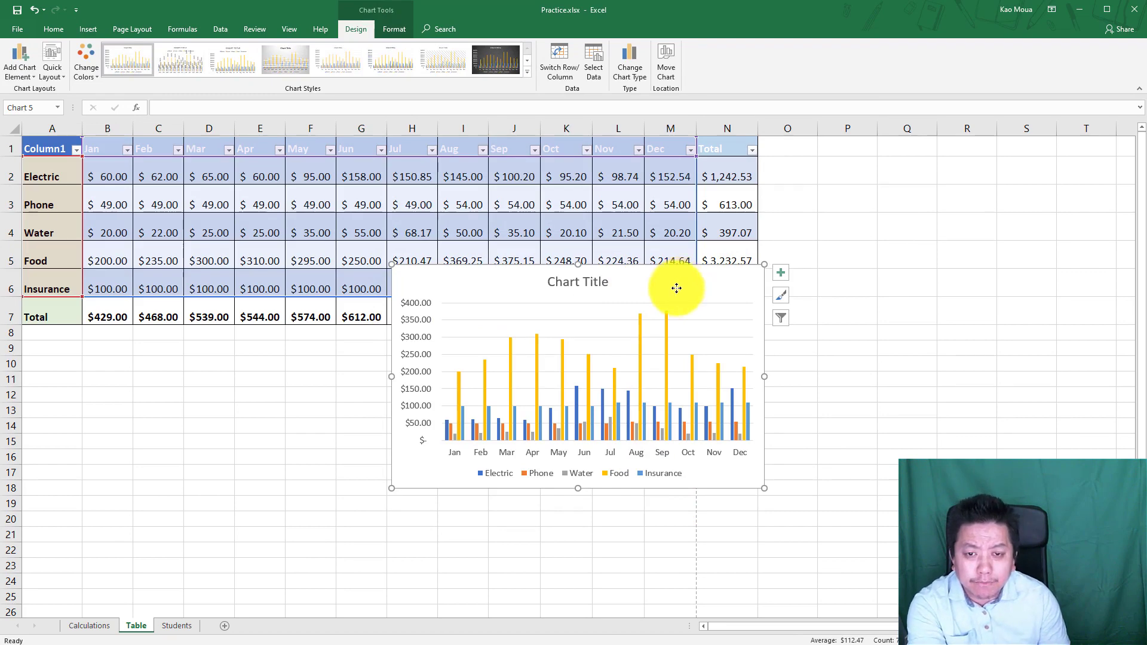
Position the column chart just below the table and enlarge it to about 6 inches wide by 3.5 inches high
drag(676, 289, 482, 367)
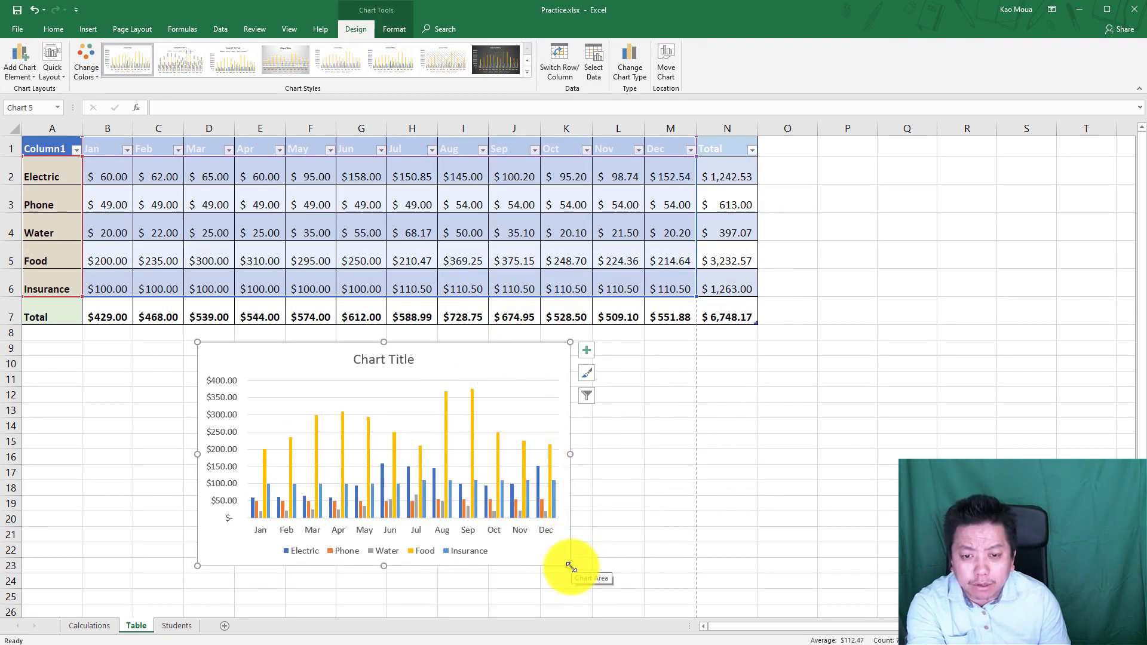
drag(570, 566, 645, 605)
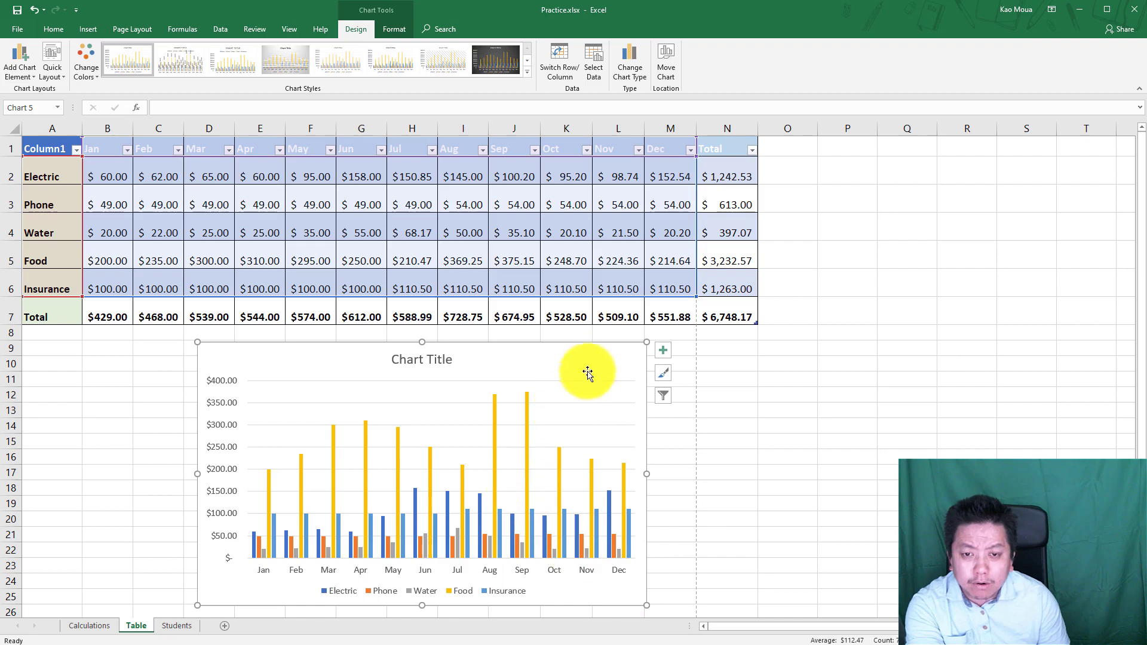
mouse_move(602, 353)
mouse_down()
mouse_move(591, 346)
mouse_move(603, 358)
mouse_move(603, 349)
mouse_up()
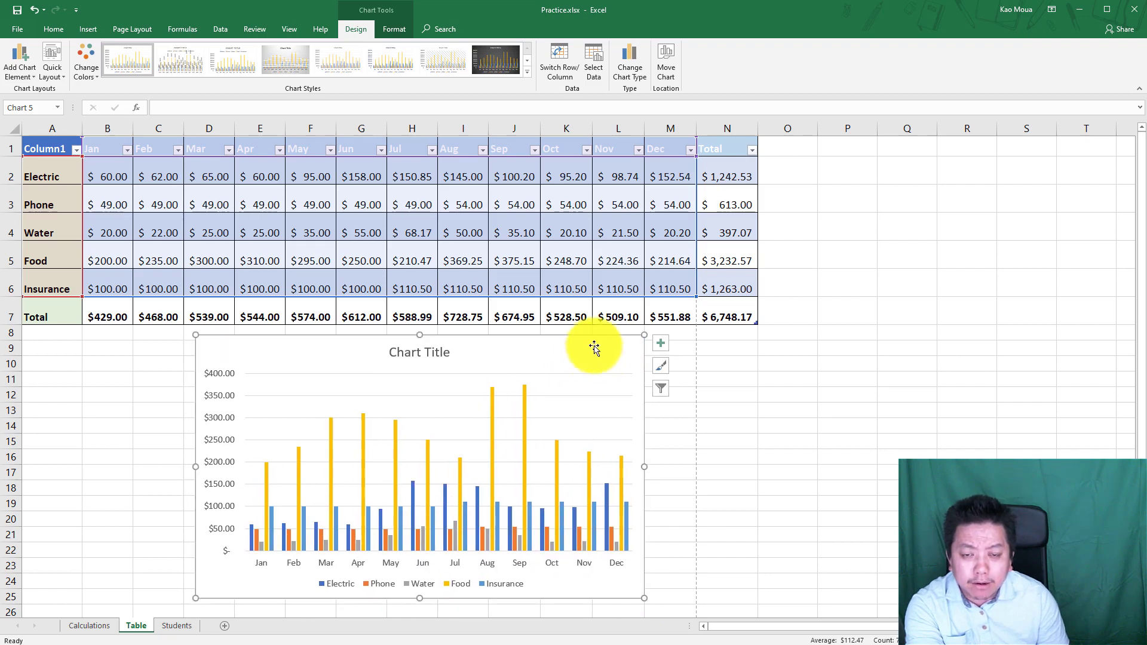
click(526, 431)
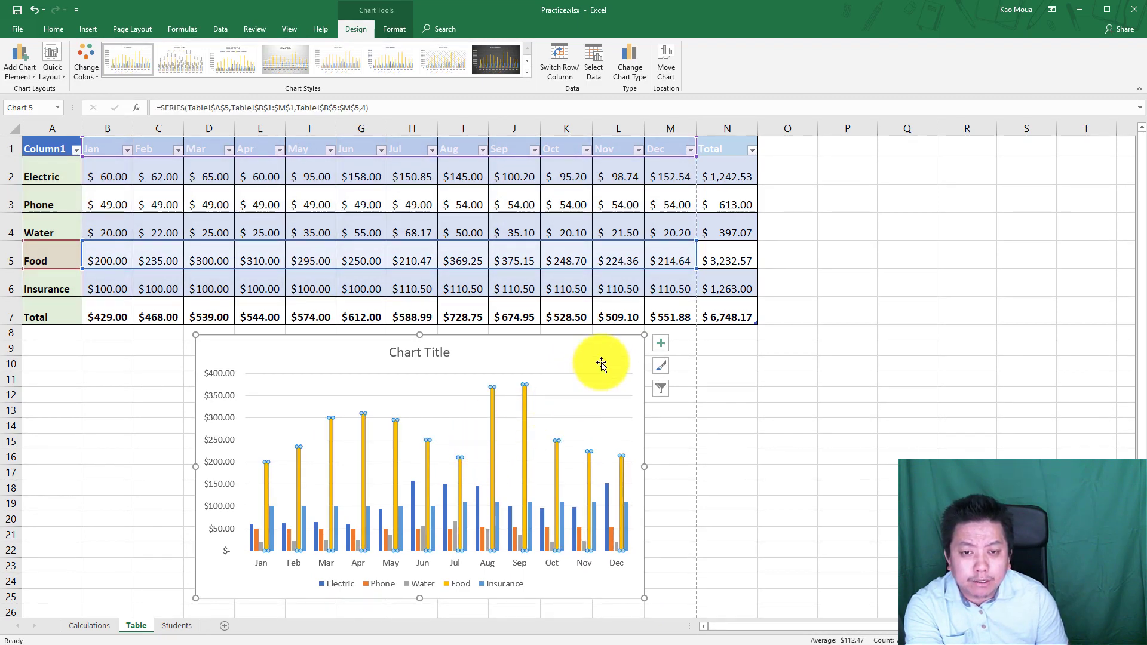
drag(610, 361, 589, 357)
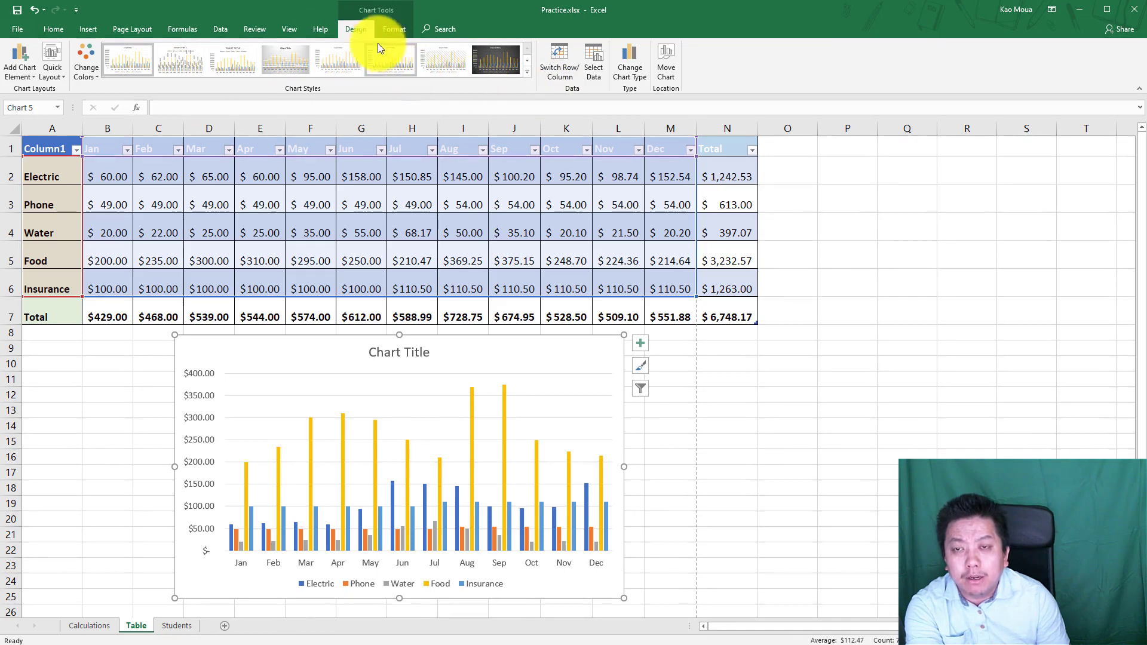
click(387, 30)
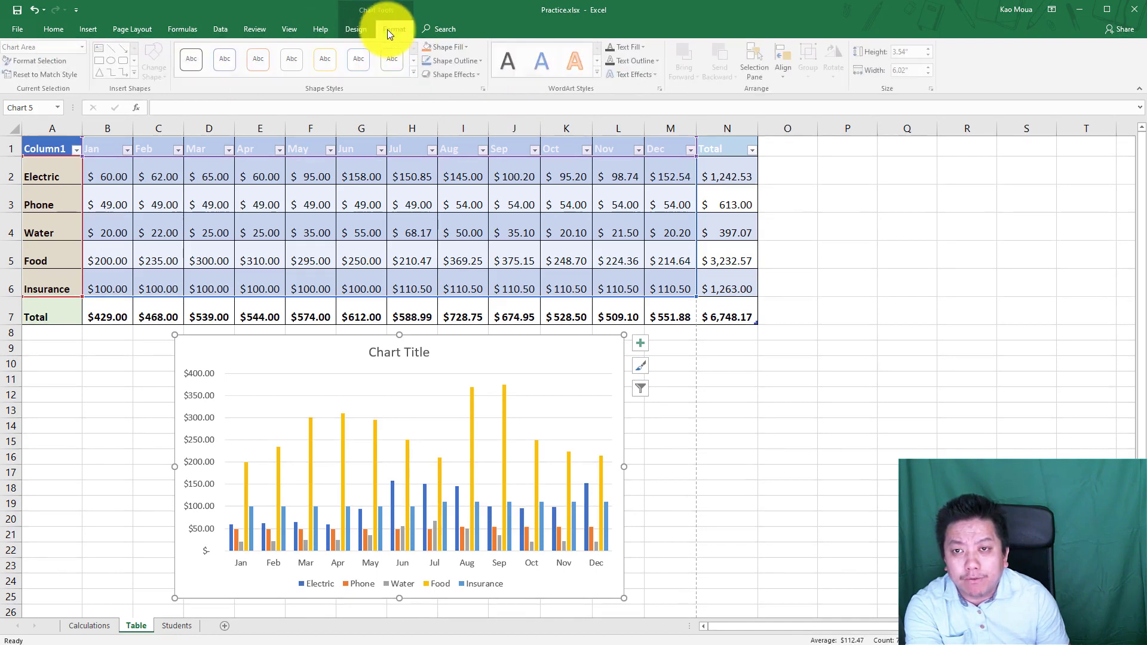
click(365, 30)
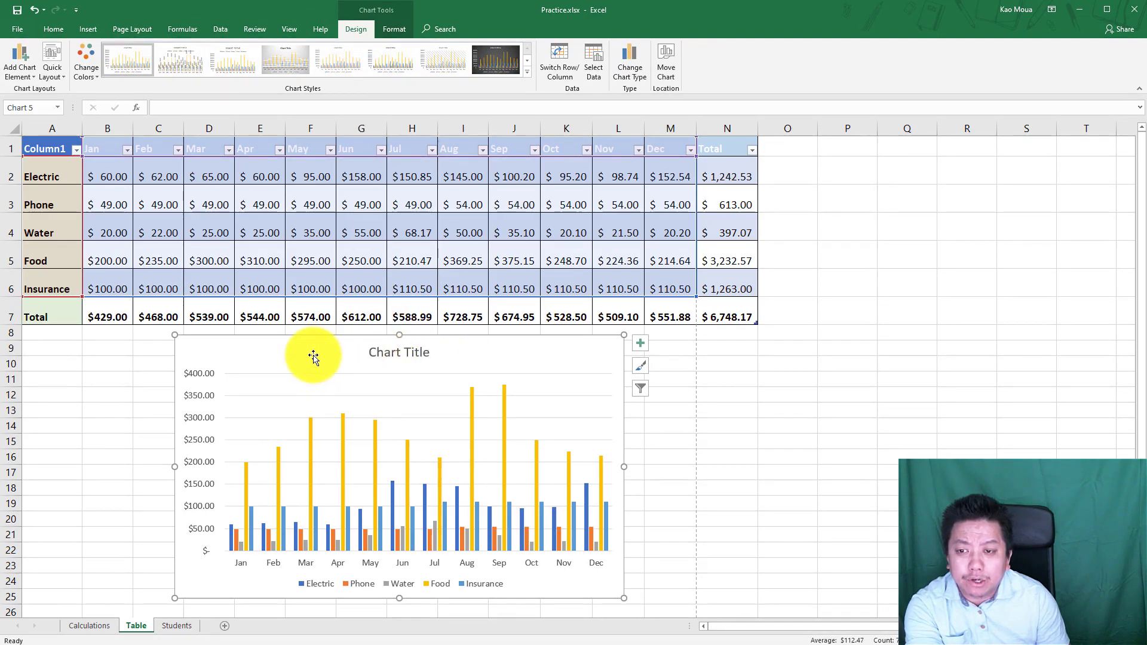
click(111, 353)
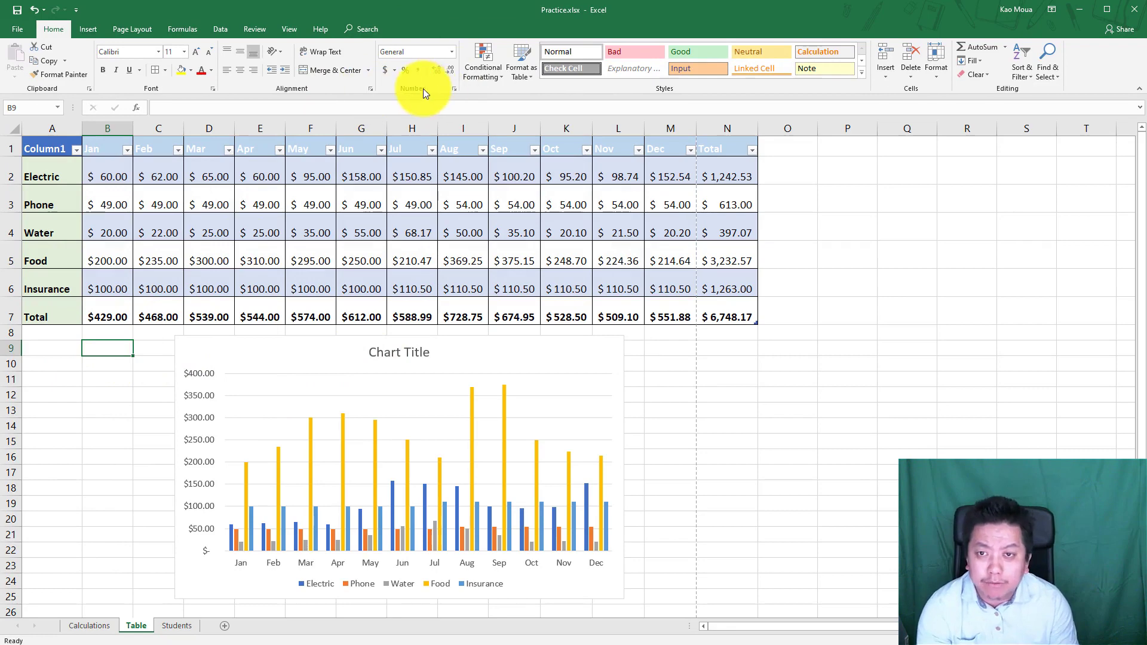
click(295, 358)
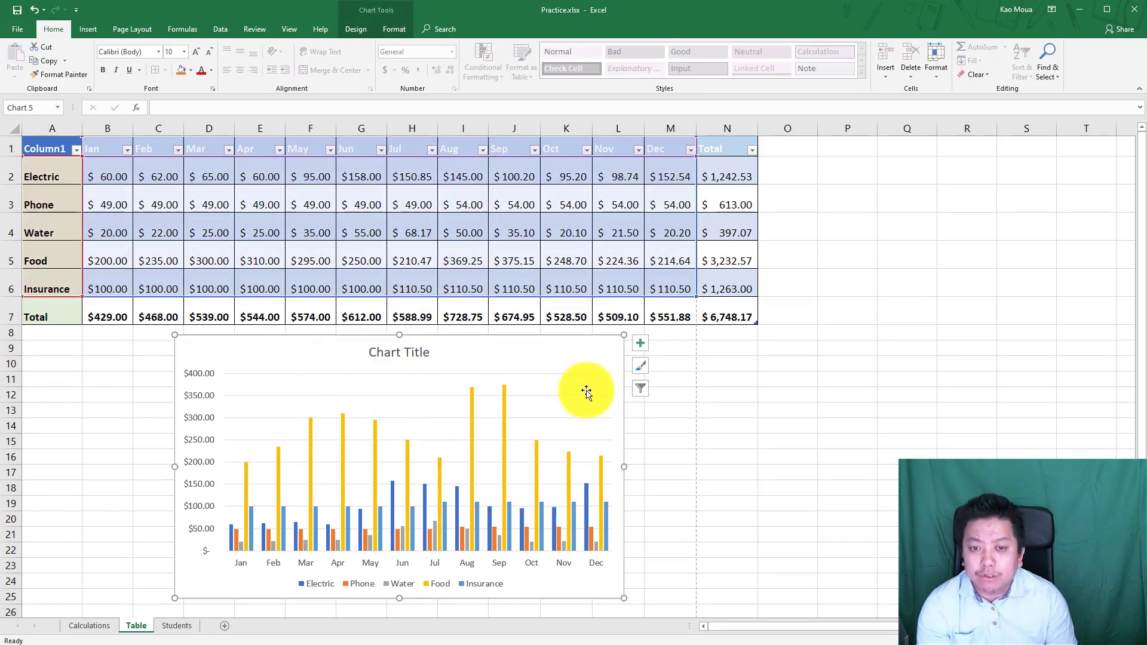
click(358, 30)
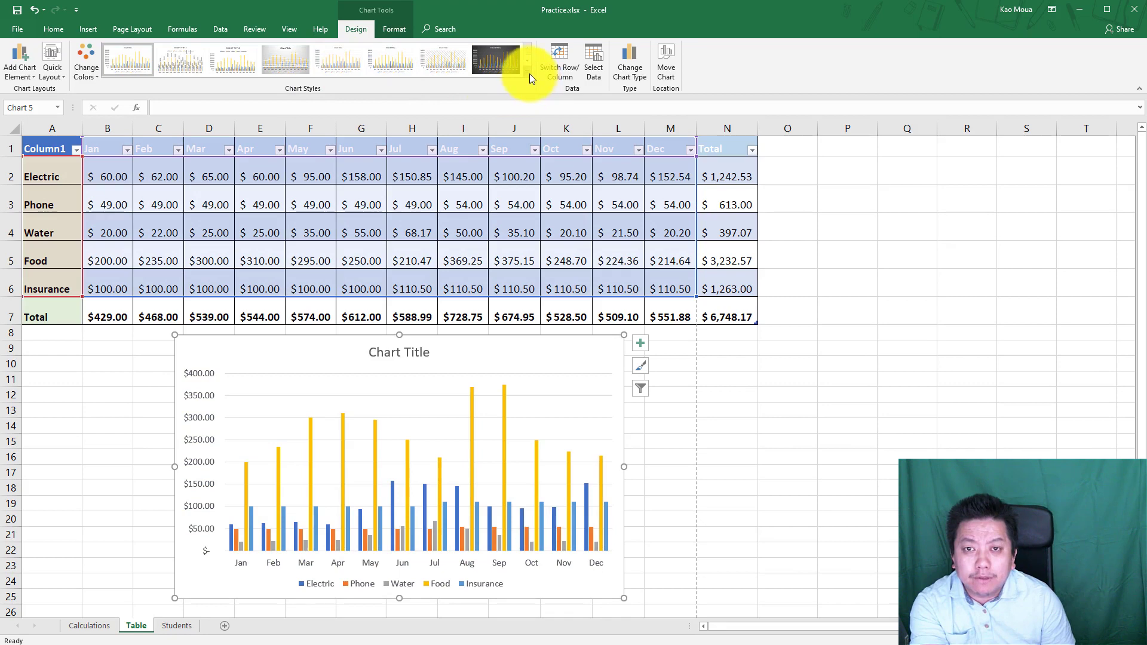
Try the chart style with outlined columns and the legend under the title, and reapply the first chart style
click(528, 73)
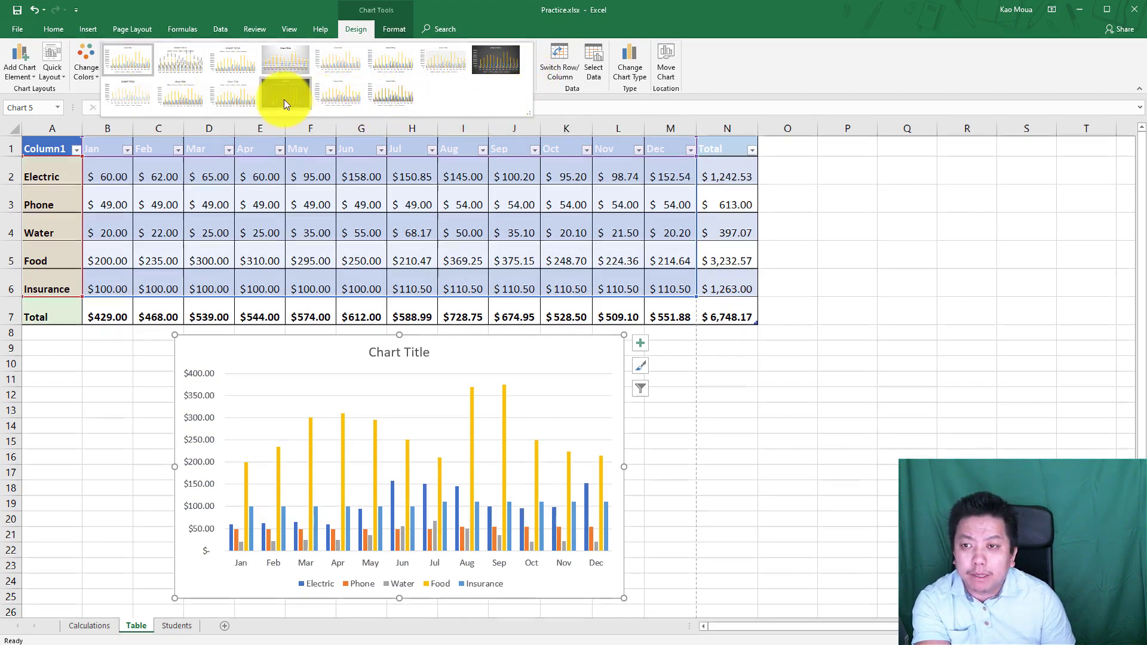
click(195, 99)
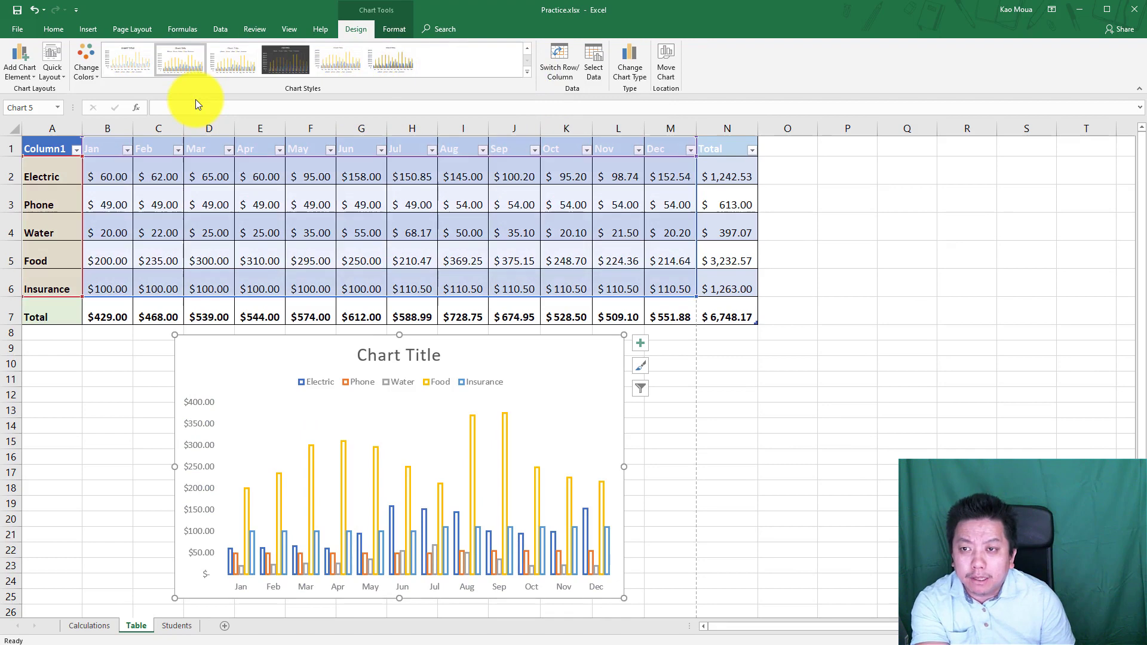
click(527, 72)
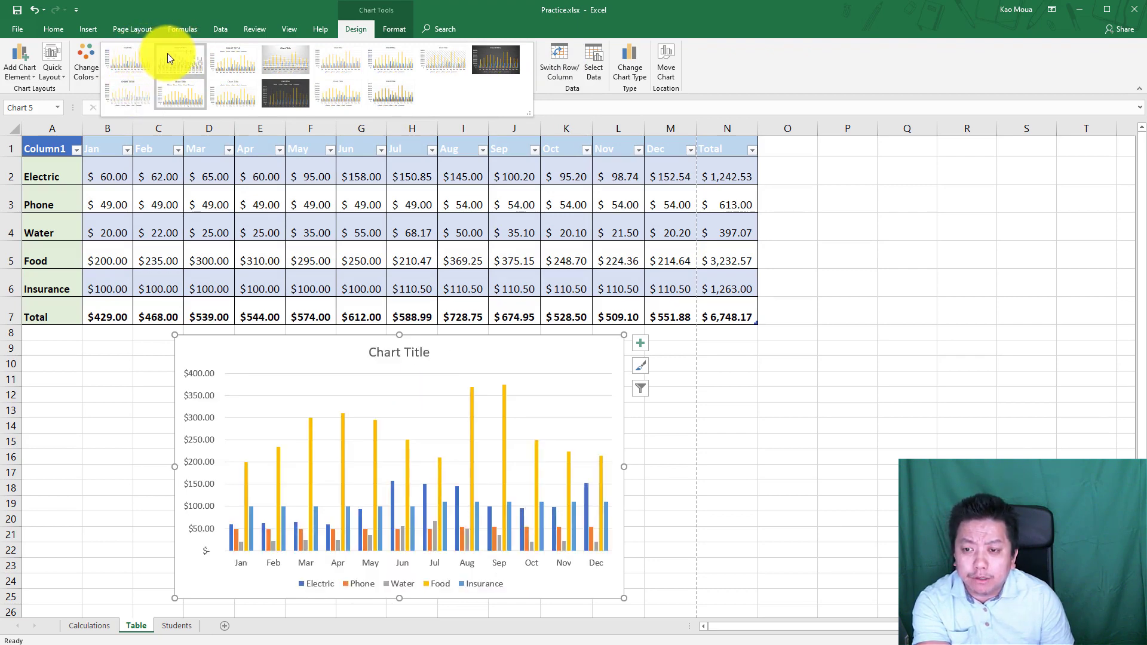
click(124, 55)
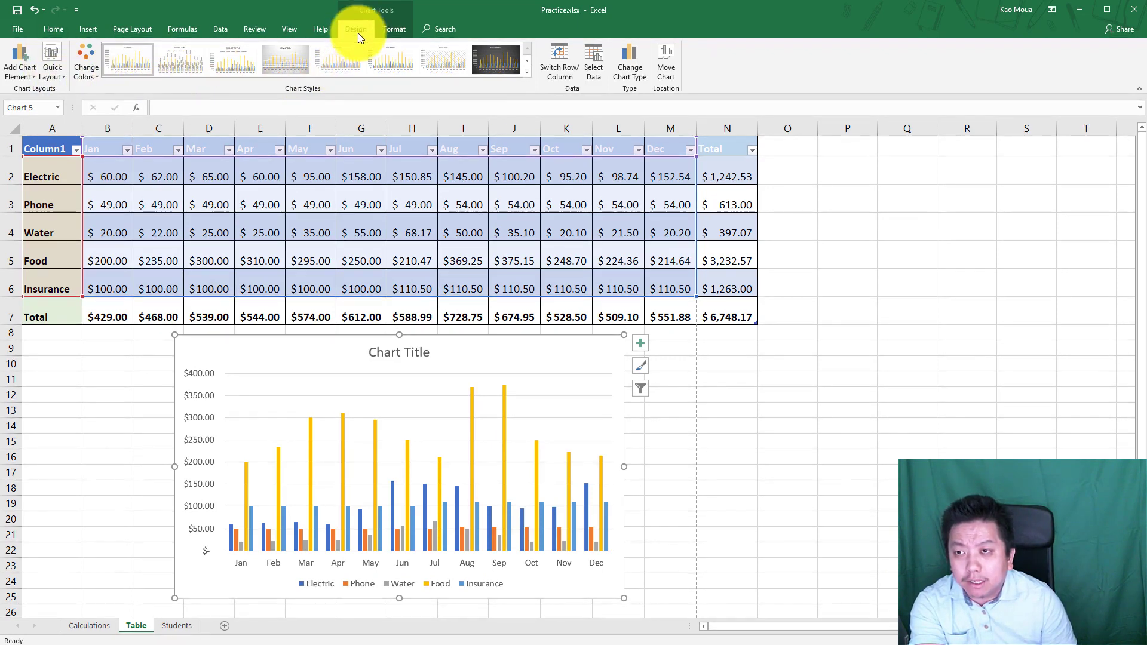
Apply the quick layout with a chart title, both axis titles and the legend beside the plot, and title the chart Expense
click(51, 66)
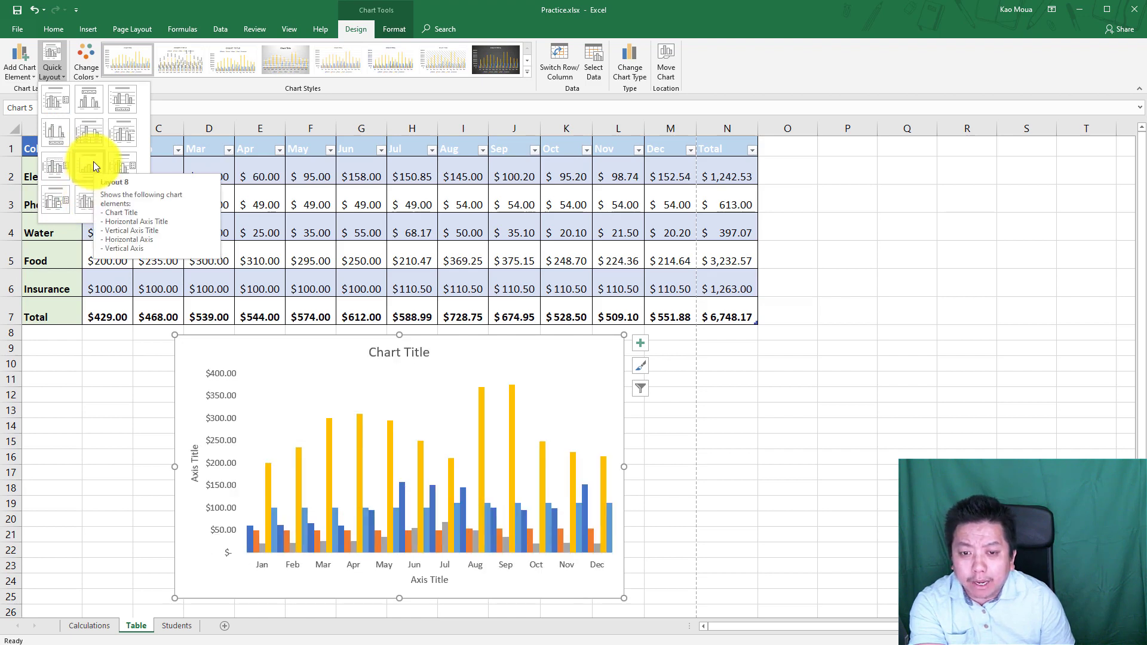
click(125, 160)
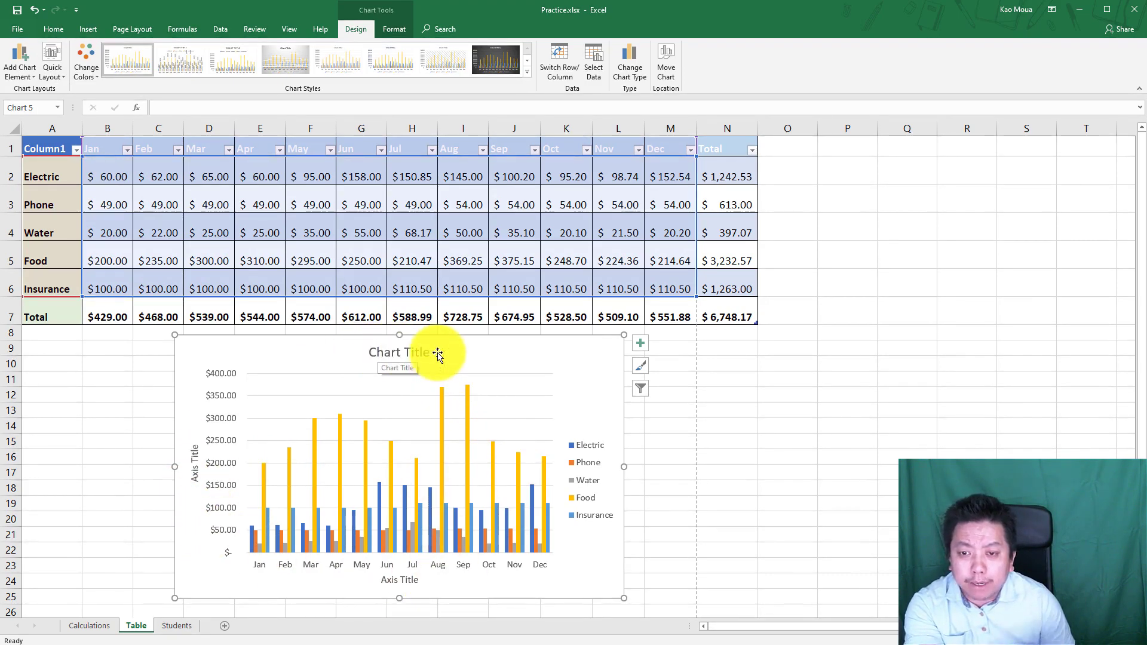
click(414, 353)
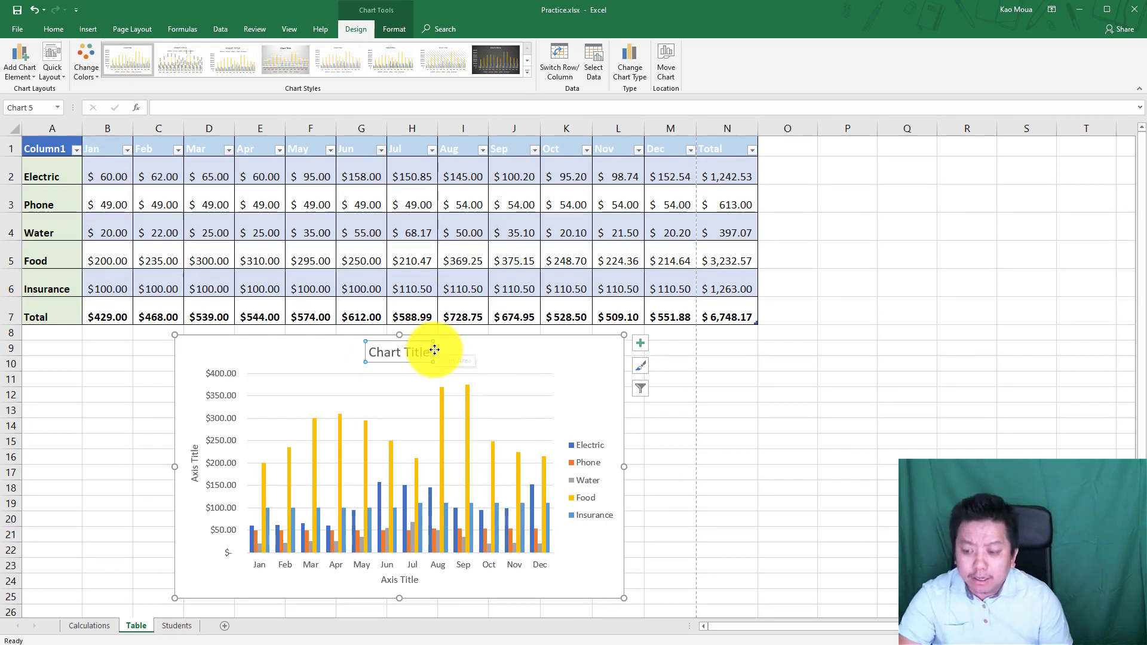
text(Expense)
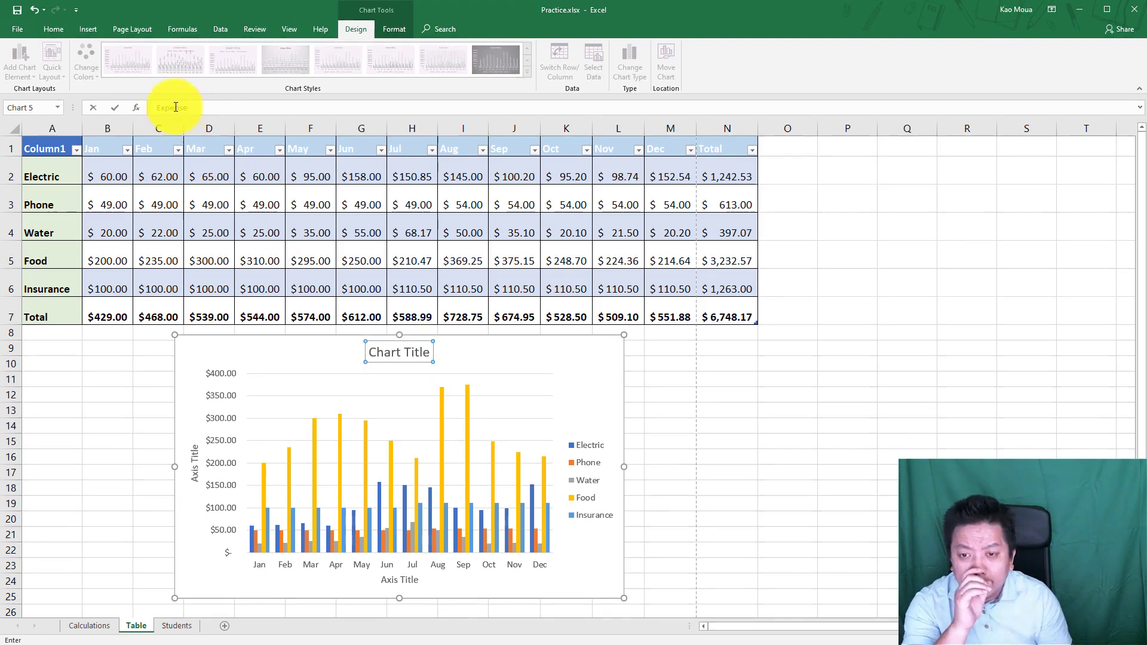
key(Return)
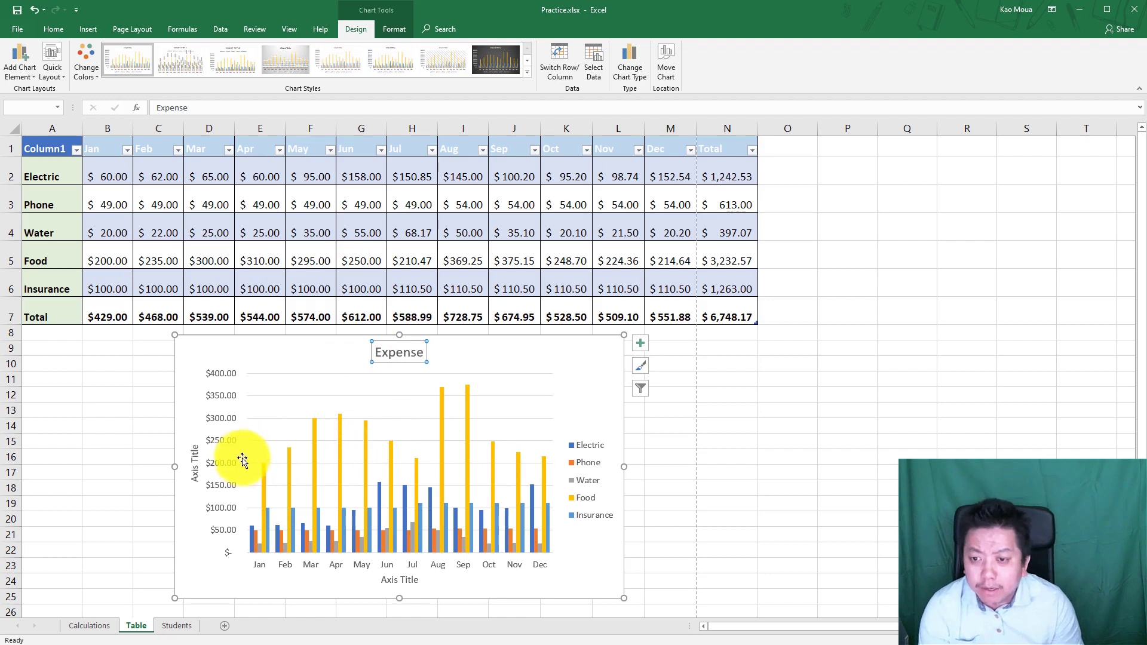
Move the chart's vertical axis title slightly upward and change its text to Amount
click(189, 455)
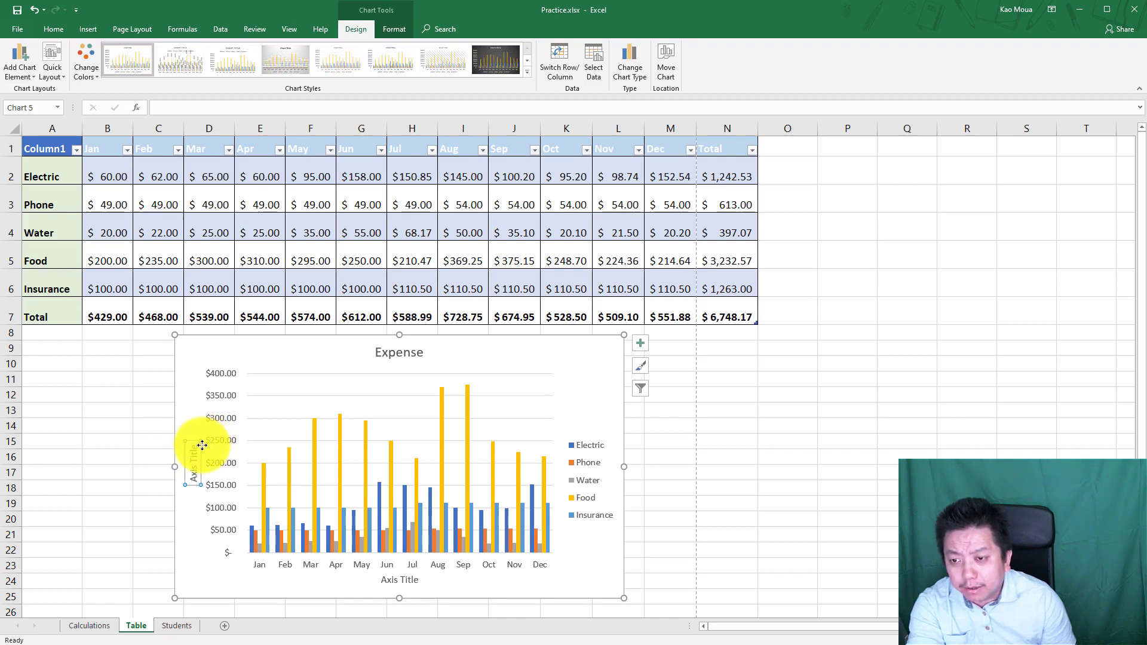
drag(199, 442, 197, 429)
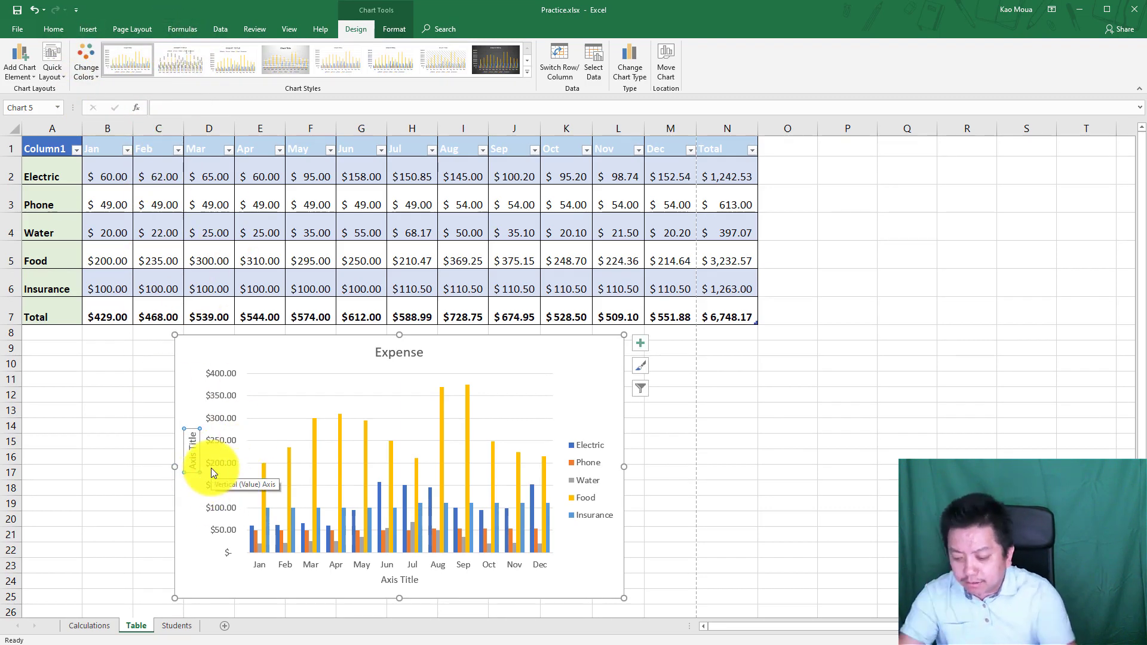
text(Amount)
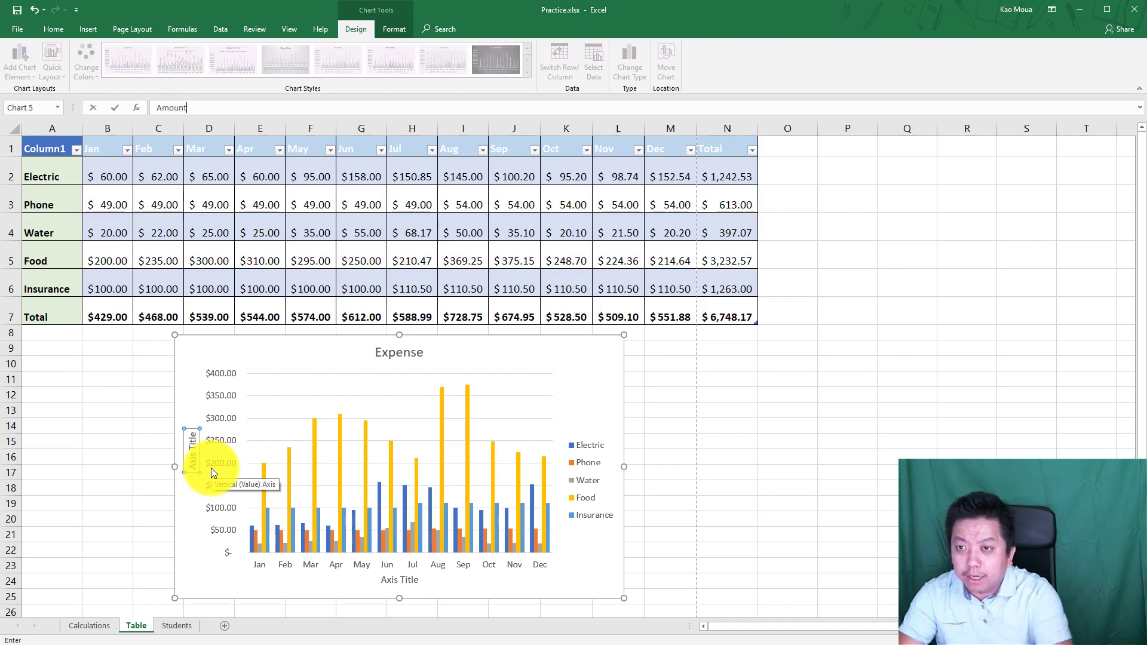
key(Return)
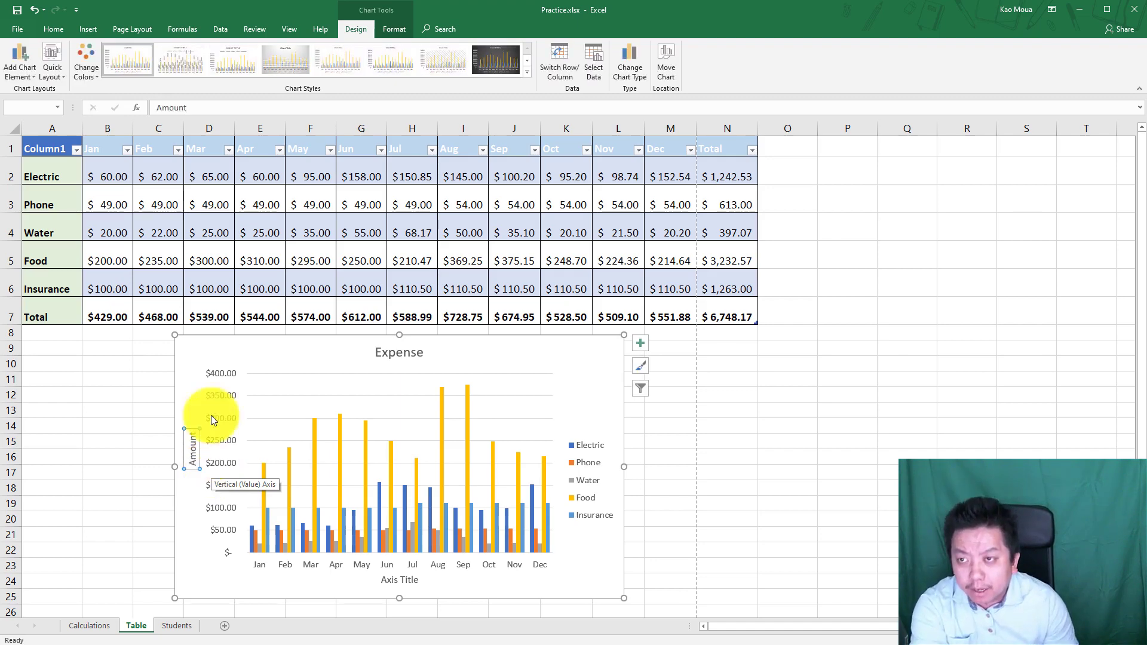
Format the chart's vertical axis title in bold at font size 11
click(52, 27)
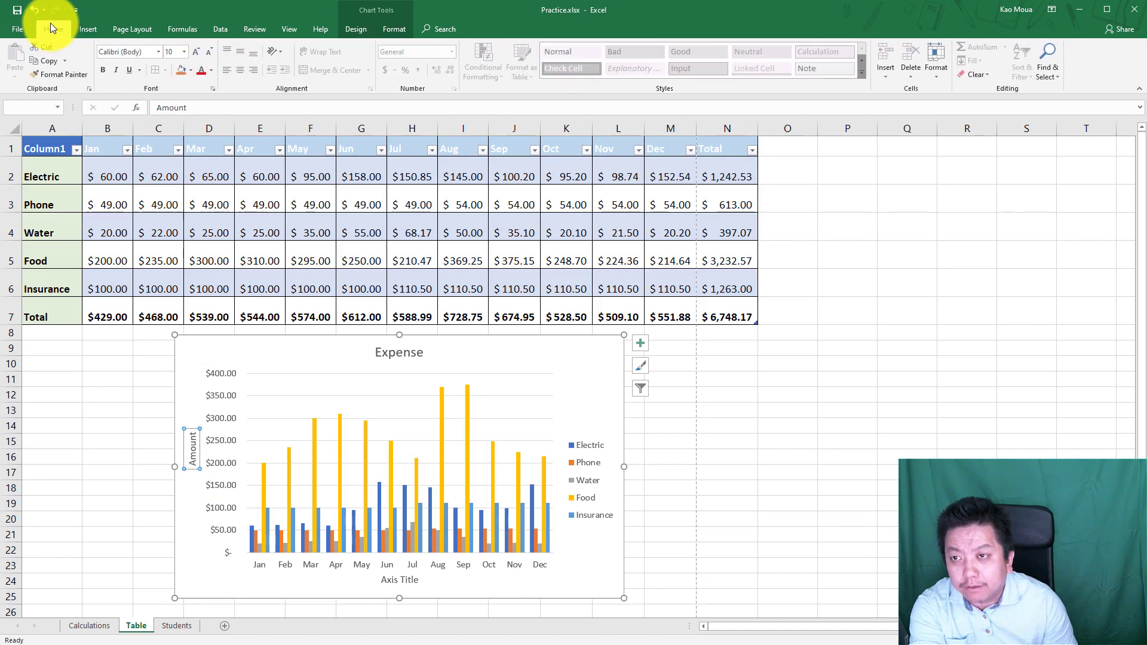
click(193, 50)
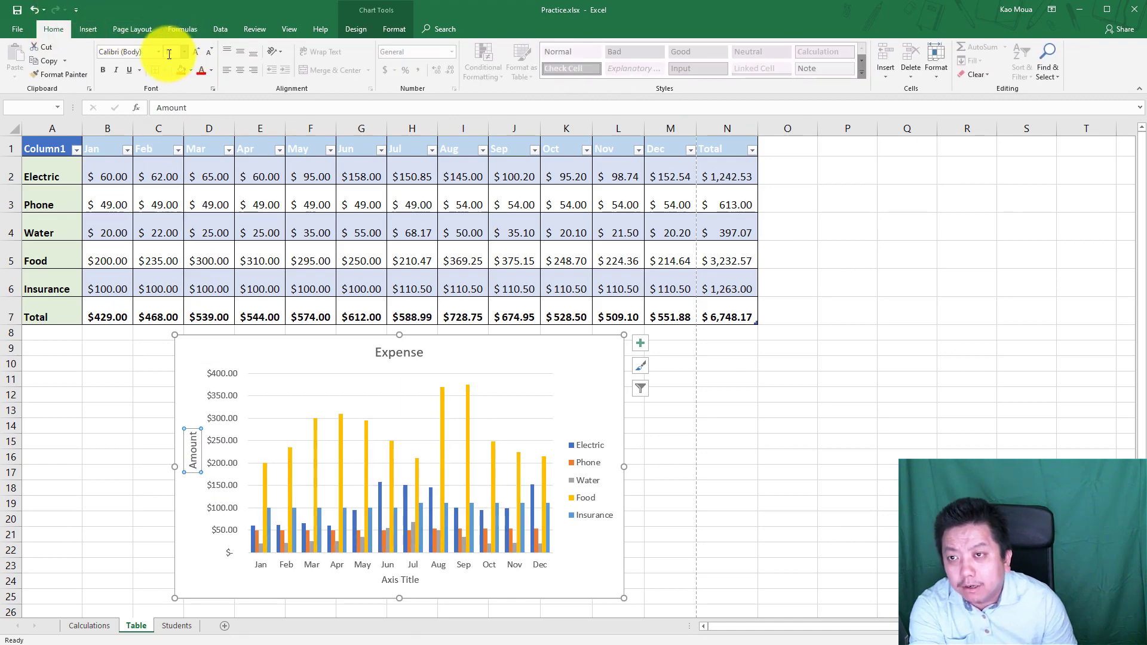
click(102, 70)
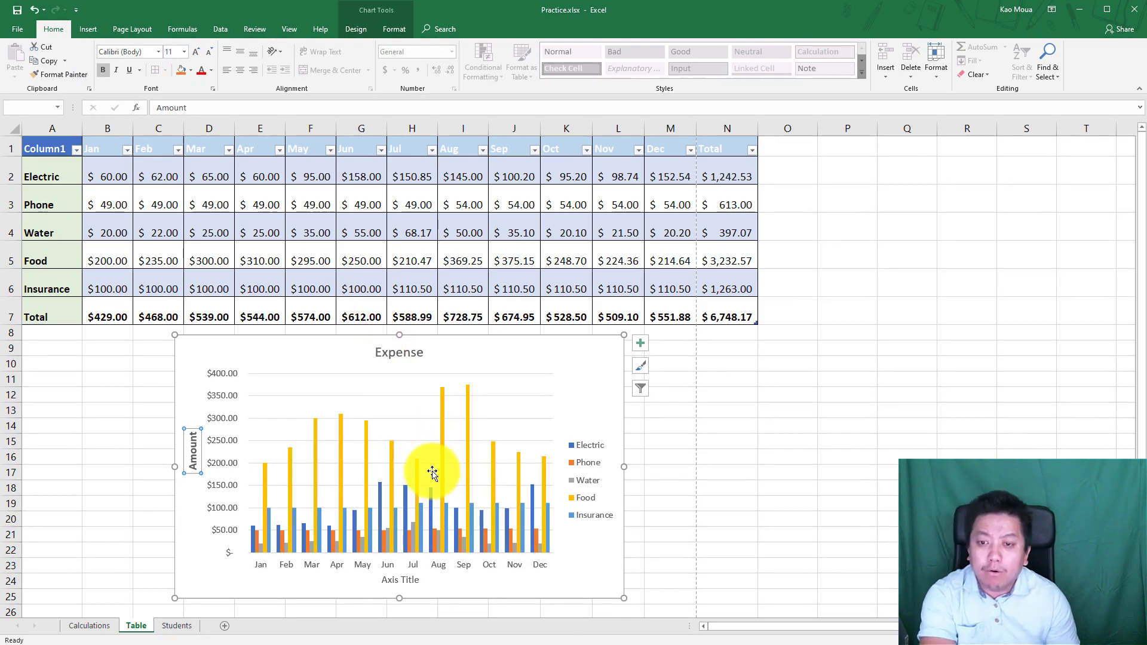
Delete the horizontal axis title below the months of the chart
click(404, 579)
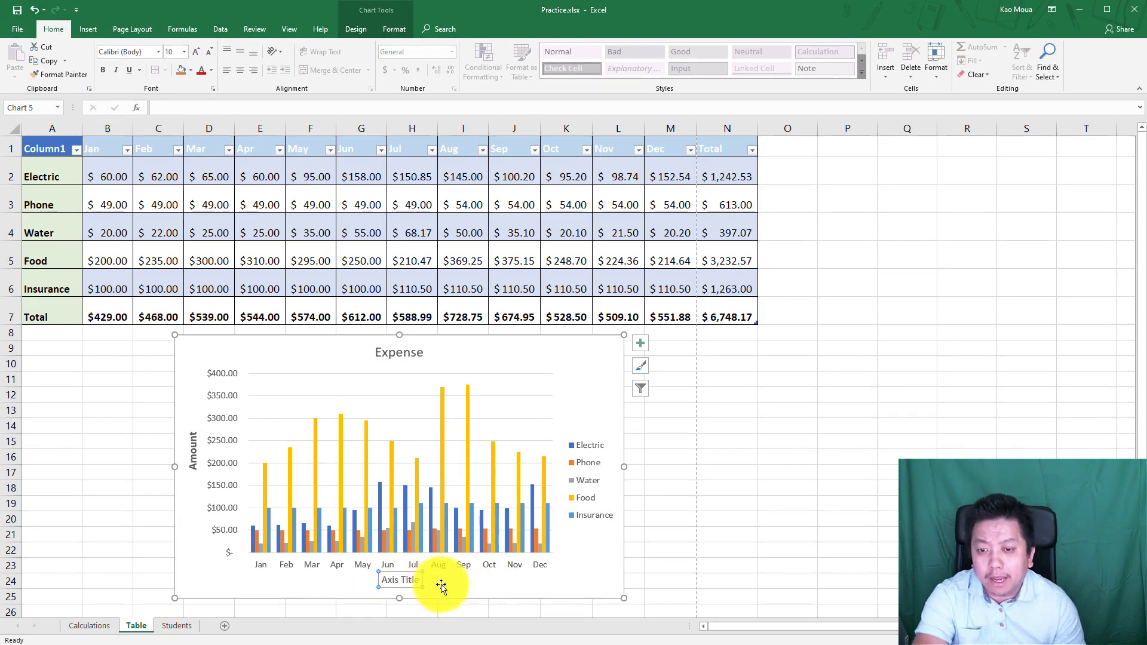
key(Delete)
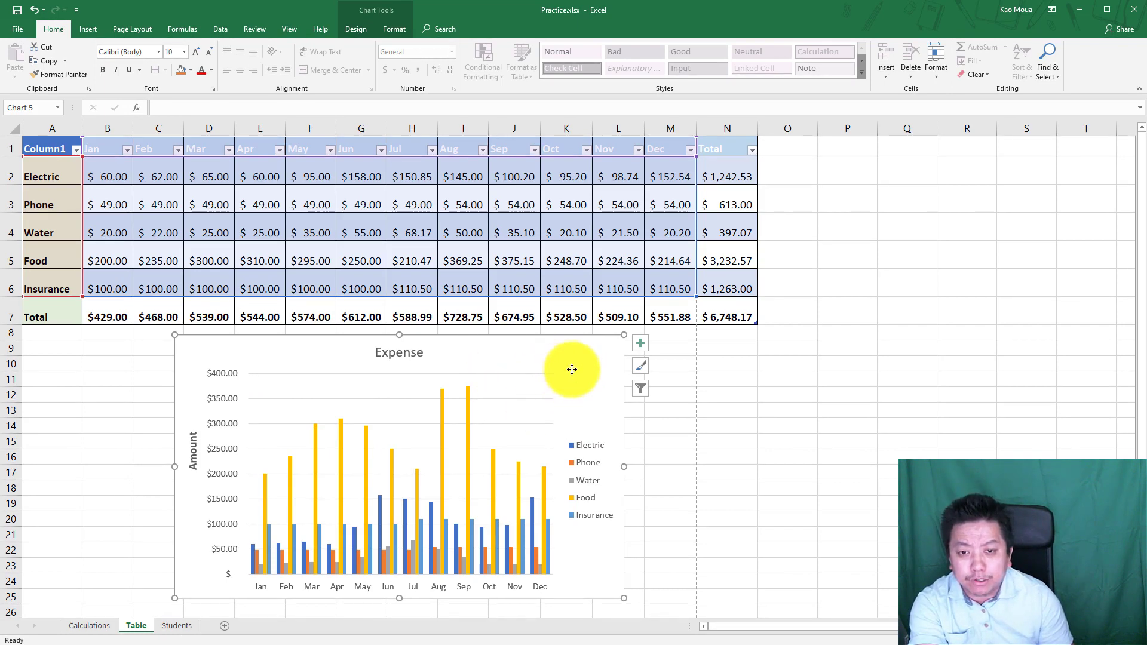
Preview the theme shape styles for the chart area
click(389, 30)
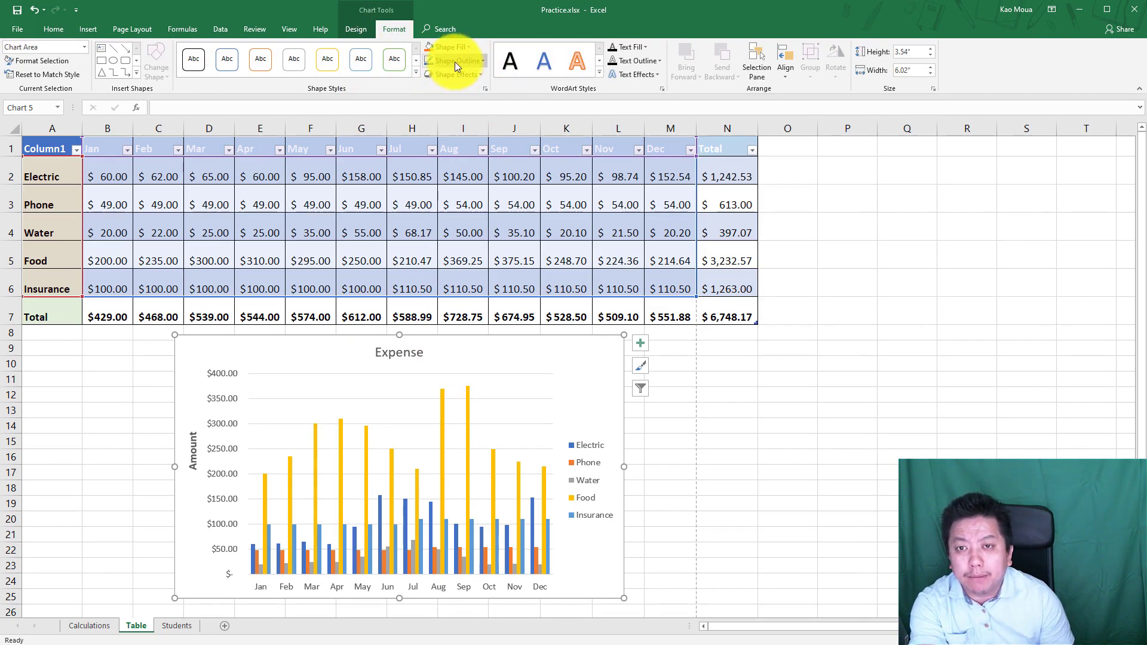
click(415, 70)
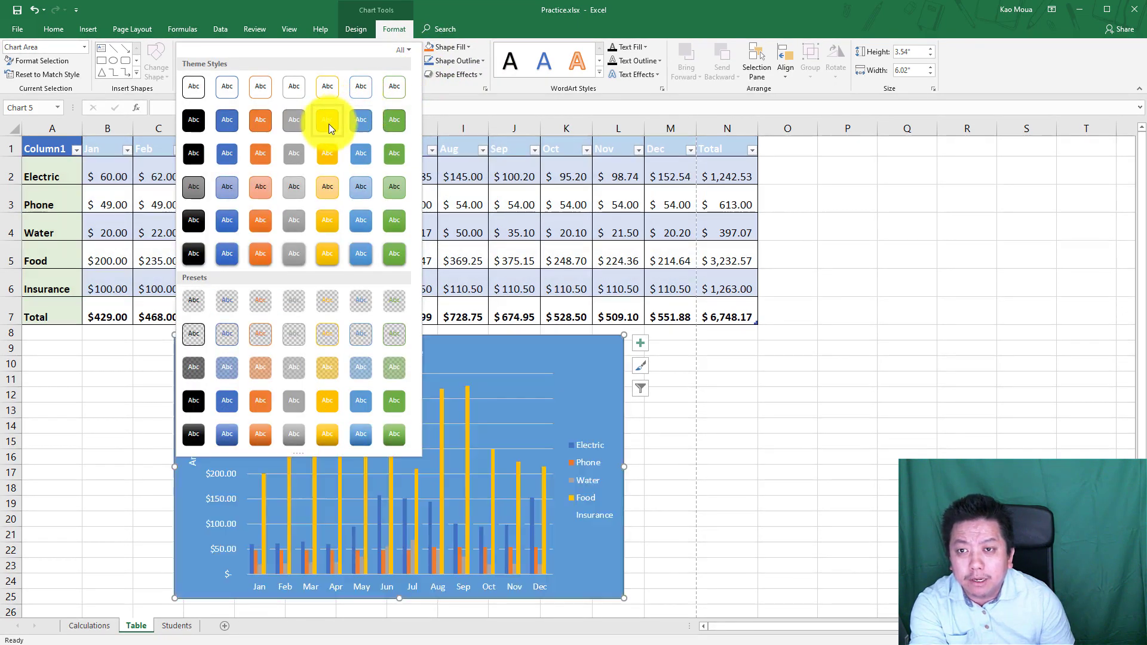